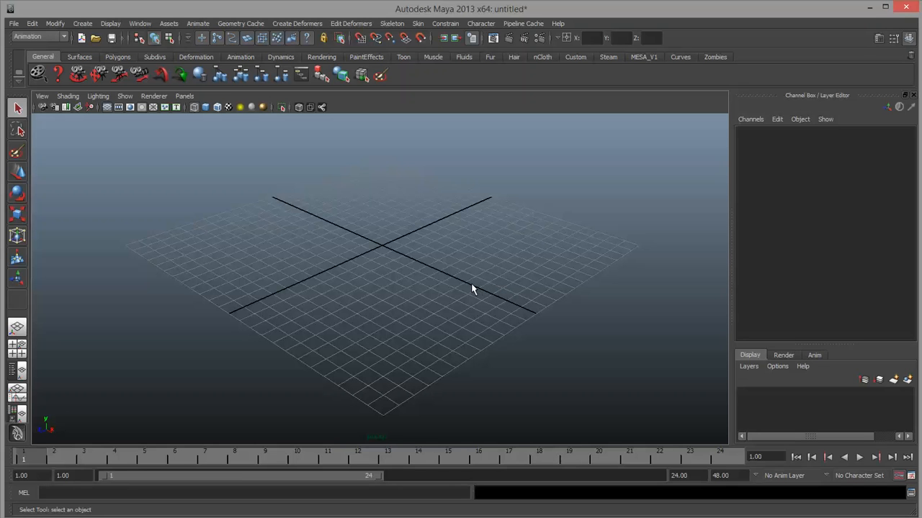
Step: Create a polygon plane and scale it uniformly to about 24 so it covers the whole grid
left_click(83, 23)
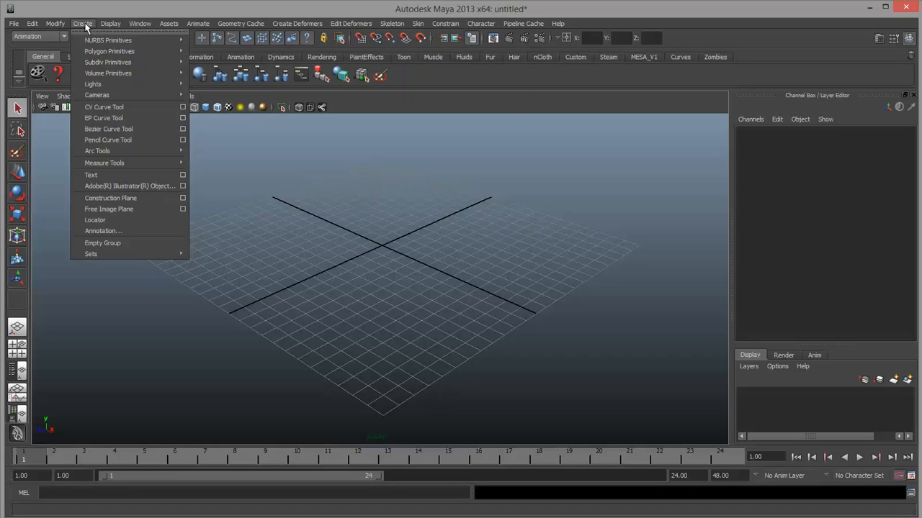
mouse_move(93, 72)
mouse_move(110, 53)
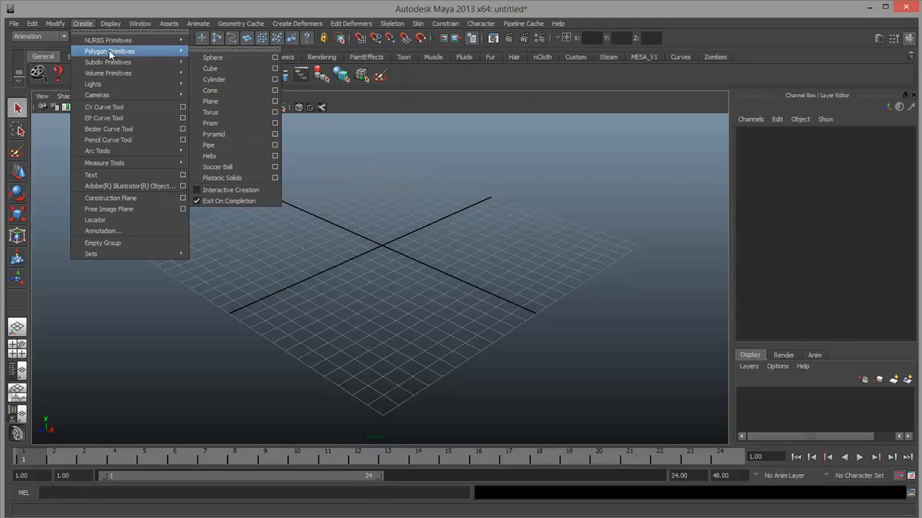
left_click(234, 101)
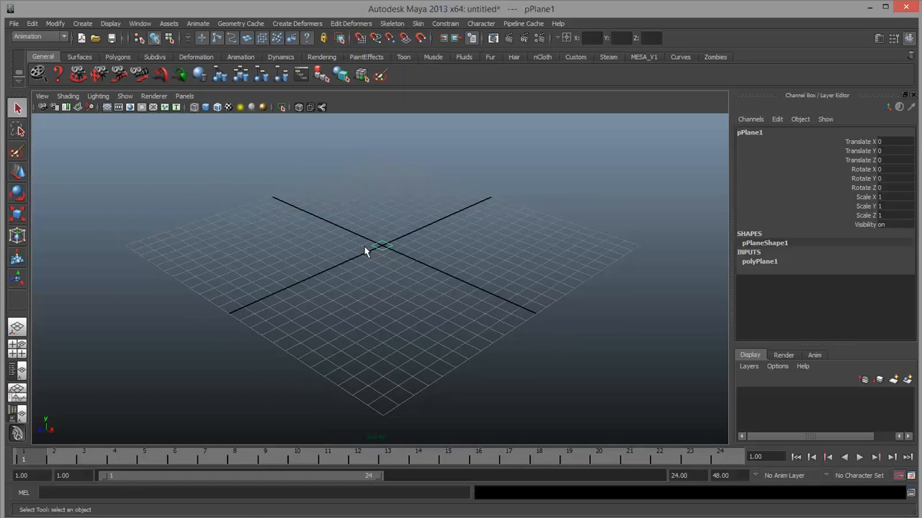
key("r")
left_click_drag(382, 245, 629, 259)
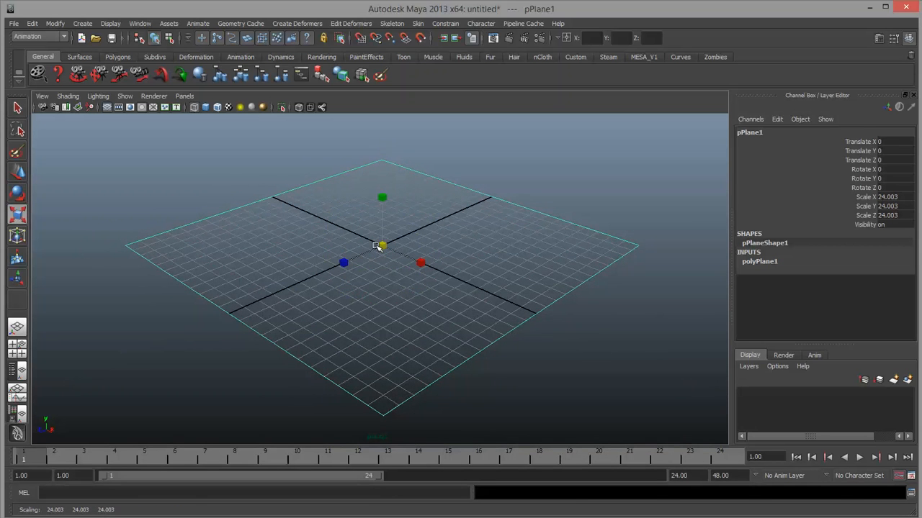
Step: Set the plane's width and height subdivisions to 50 each
left_click(761, 262)
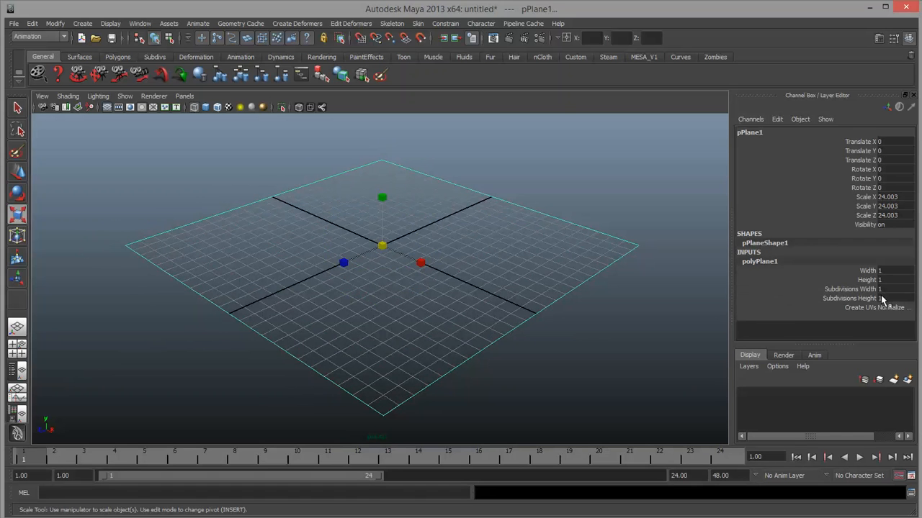
left_click_drag(868, 289, 864, 298)
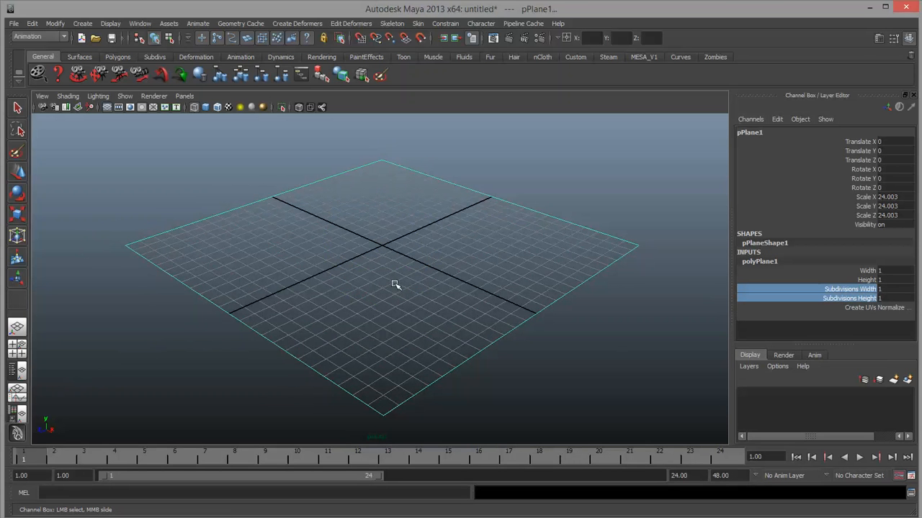
middle_click_drag(394, 284, 738, 265)
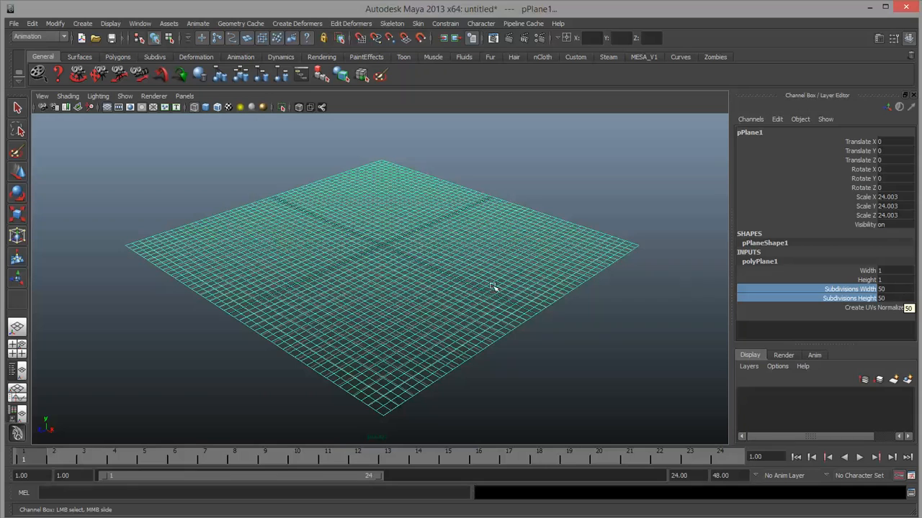
Step: Display the plane in smooth shaded mode and deselect it
right_click_drag(315, 348, 391, 341, "alt")
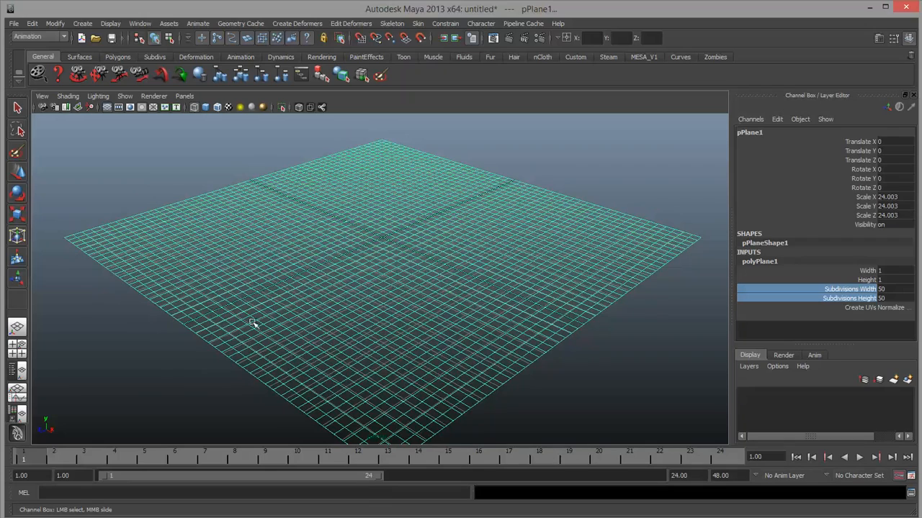
left_click_drag(252, 341, 194, 331, "alt")
right_click_drag(195, 332, 413, 353, "alt")
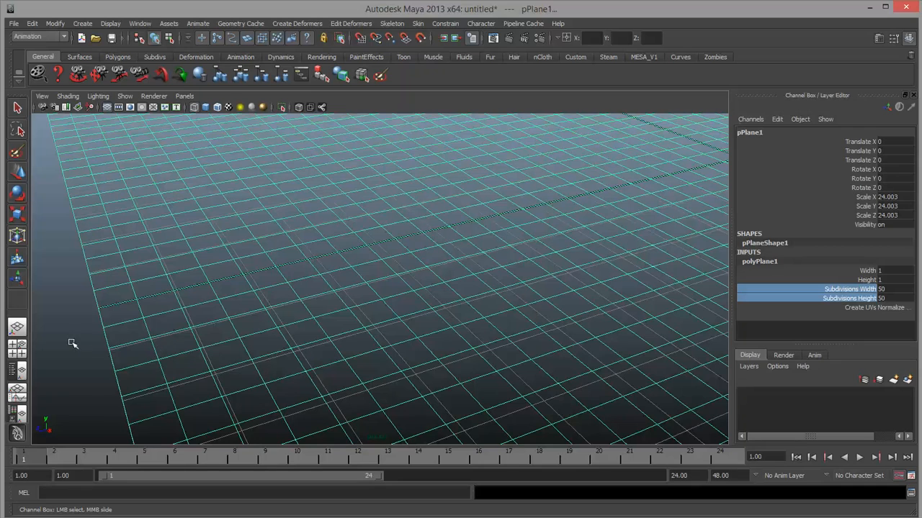
scroll(560, 243, "down", 5)
scroll(546, 255, "down", 3)
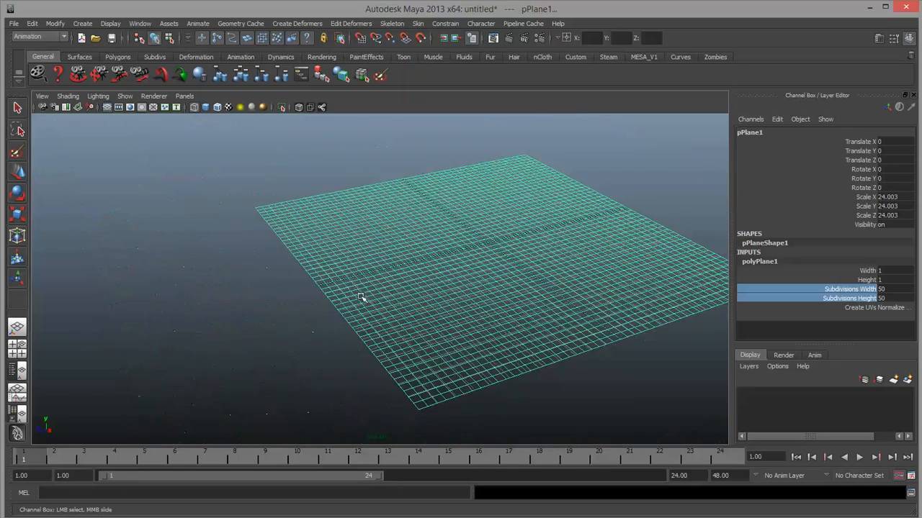
left_click_drag(365, 299, 463, 276, "alt")
middle_click_drag(463, 276, 368, 296, "alt")
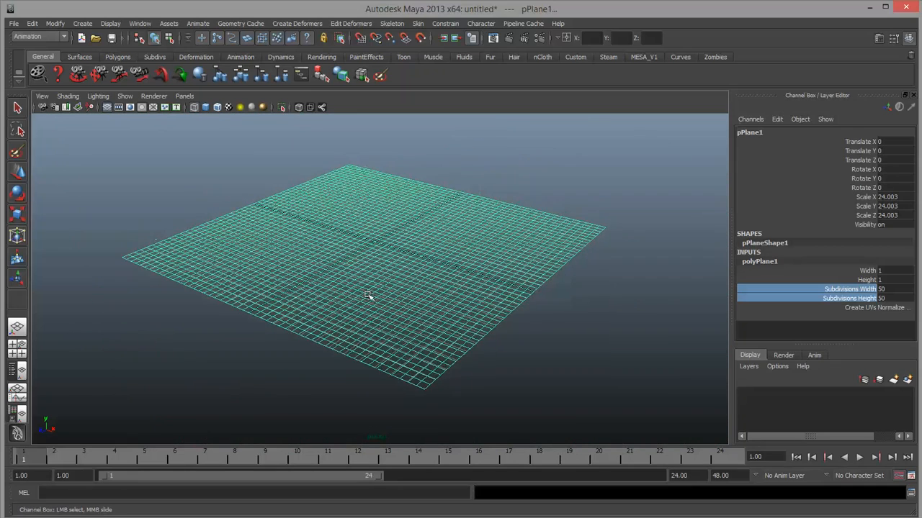
key("5")
left_click(561, 315)
Step: Select the plane again and switch it to vertex component mode
mouse_move(415, 333)
left_mouse_down("alt")
mouse_move(351, 338)
mouse_move(350, 325)
left_mouse_up("alt")
scroll(347, 302, "up", 3)
left_click(387, 300)
key("r")
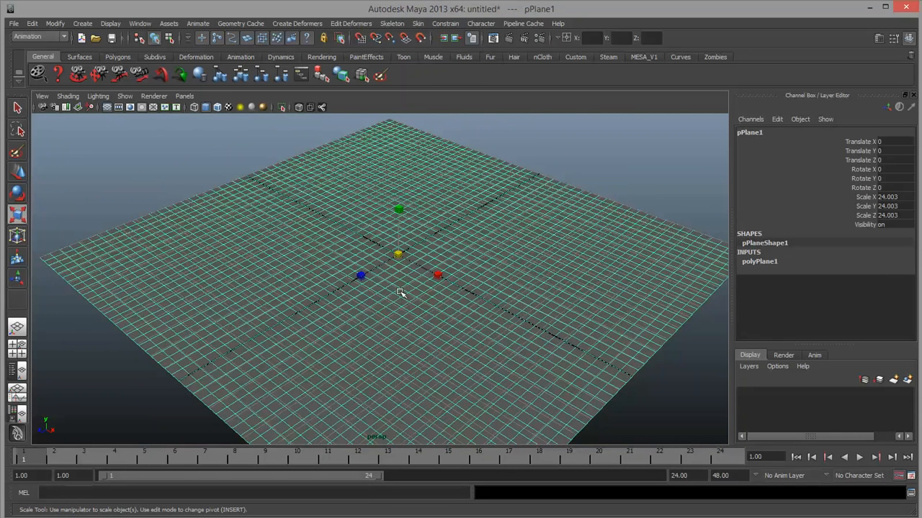
right_click(401, 287)
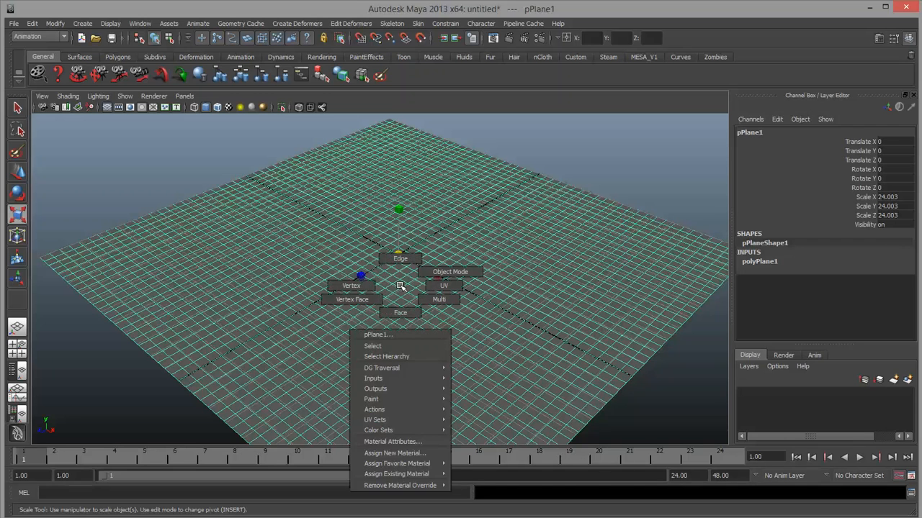
left_click(346, 286)
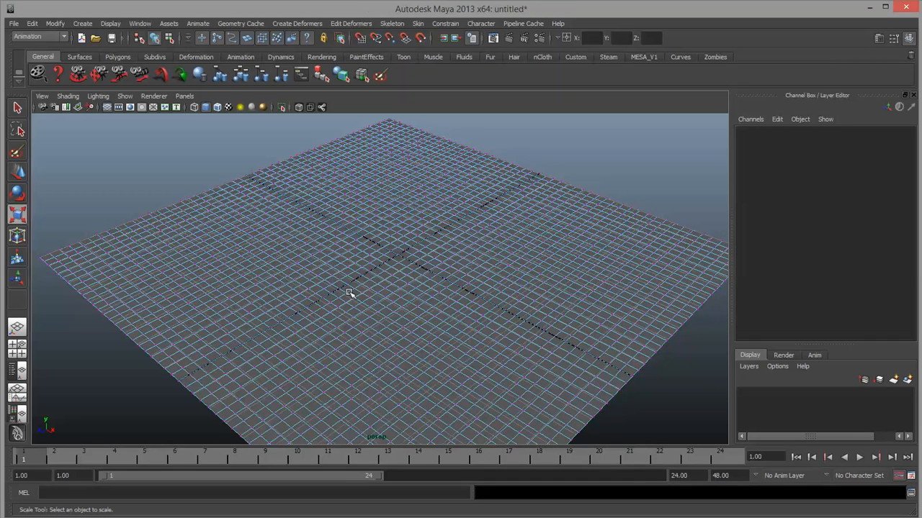
Step: Try raising a single vertex near the plane's centre by about 5.36 units in Y, and undo the move
left_click(403, 317)
scroll(512, 385, "up", 4)
middle_click_drag(512, 386, 496, 363, "alt")
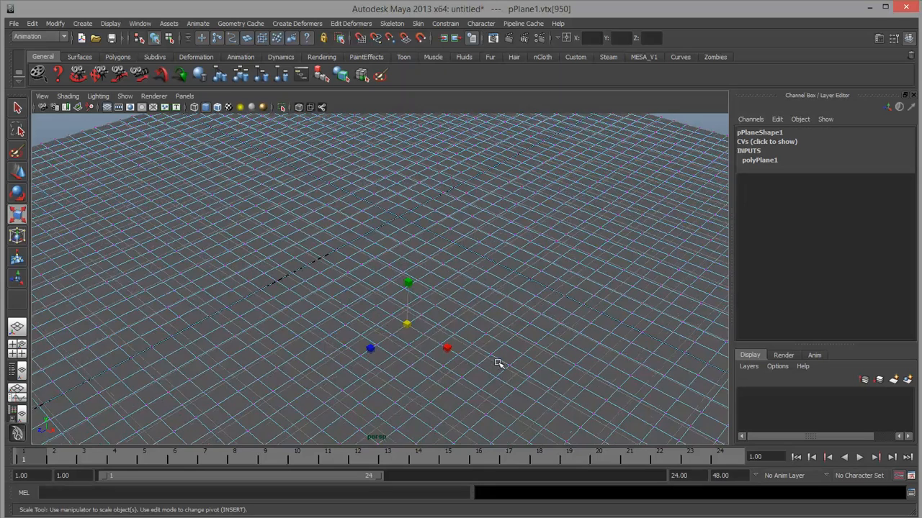
scroll(495, 363, "down", 2)
scroll(496, 363, "down", 4)
key("w")
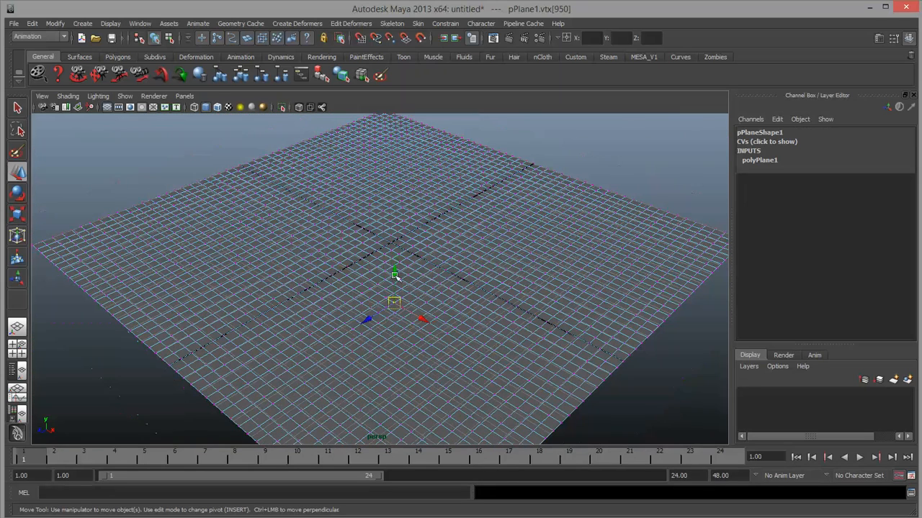
left_click_drag(397, 279, 396, 151)
key("ctrl+z")
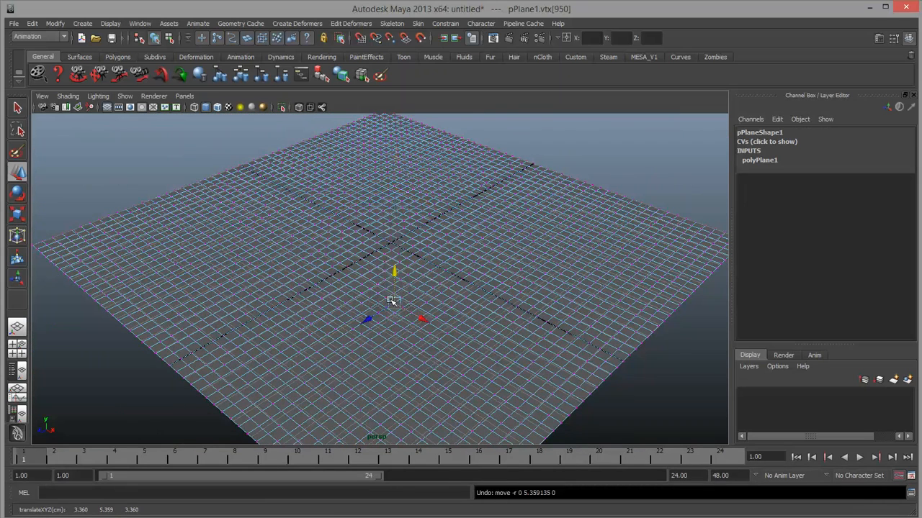
Step: Try raising a rectangular block of vertices in front of the centre by about 5.74 units in Y, and undo the move
left_click_drag(335, 276, 423, 365)
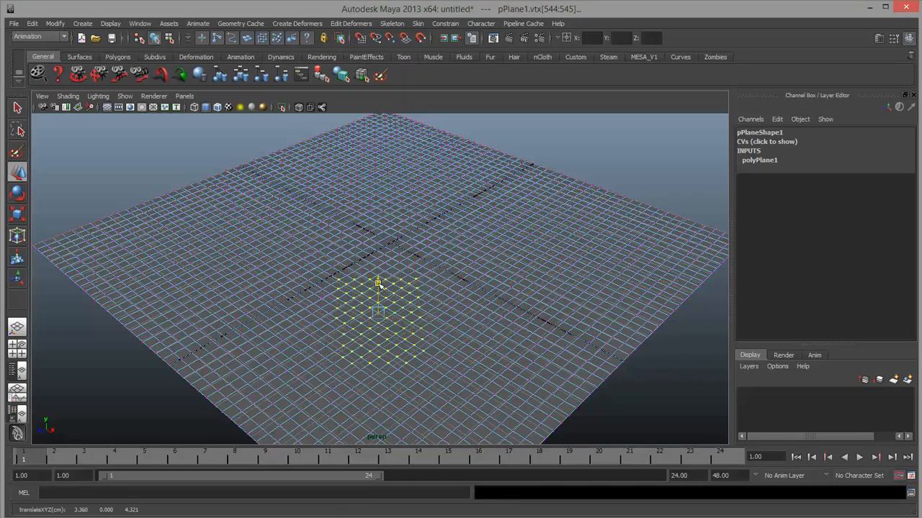
left_click_drag(379, 283, 434, 306)
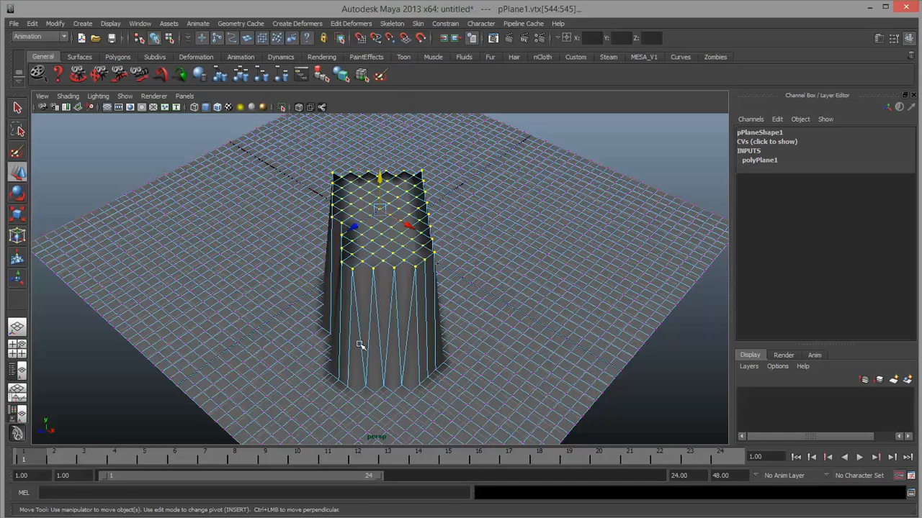
key("ctrl+z")
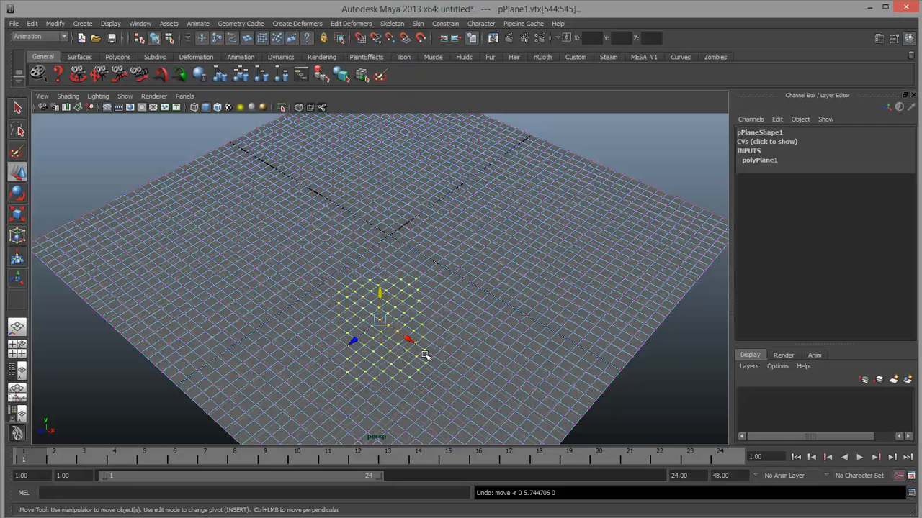
Step: Select one vertex near the plane's centre and enable Soft Select in the Move tool settings
left_click(398, 258)
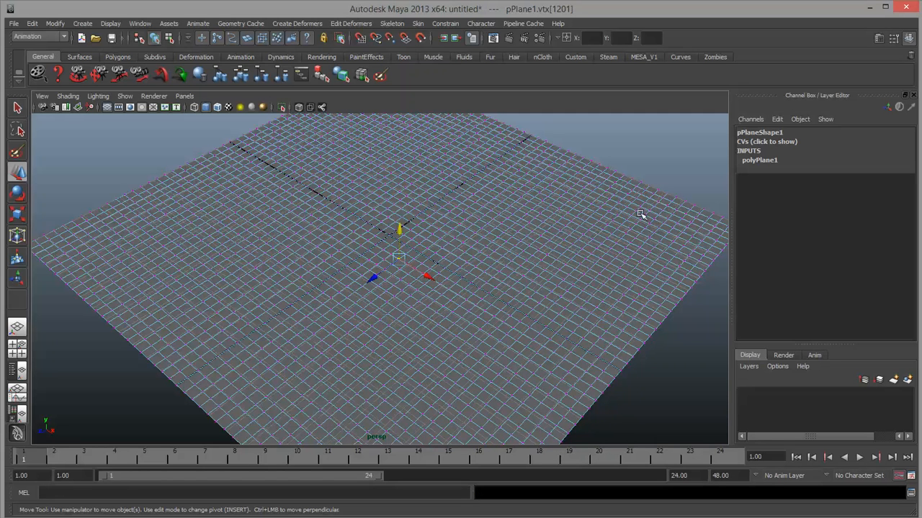
left_click(893, 39)
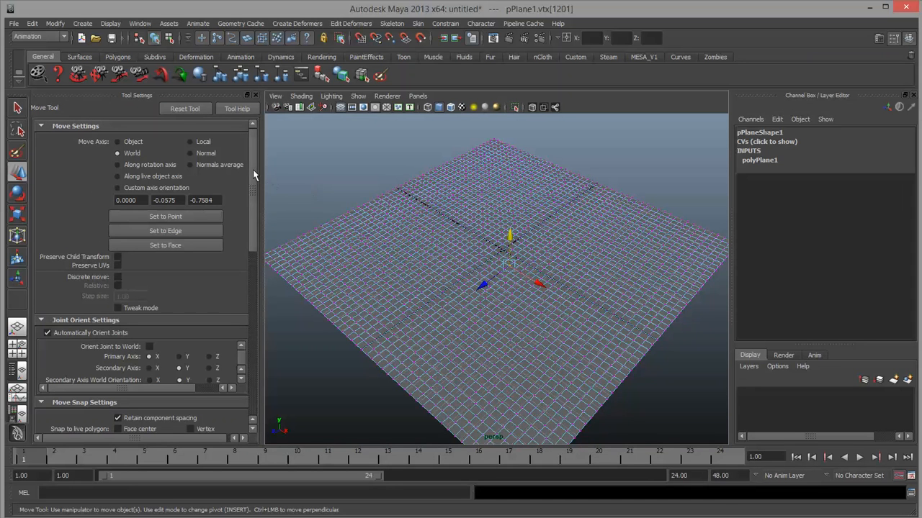
left_click_drag(254, 171, 259, 311)
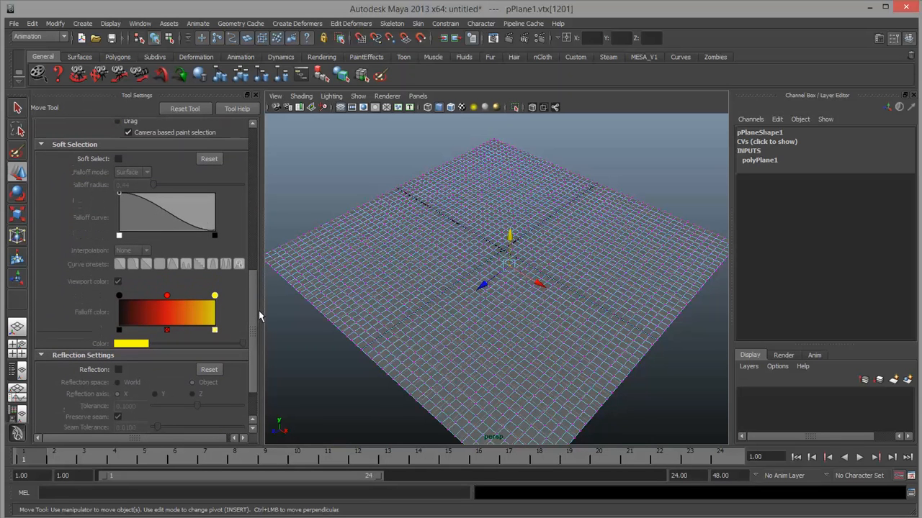
left_click(118, 160)
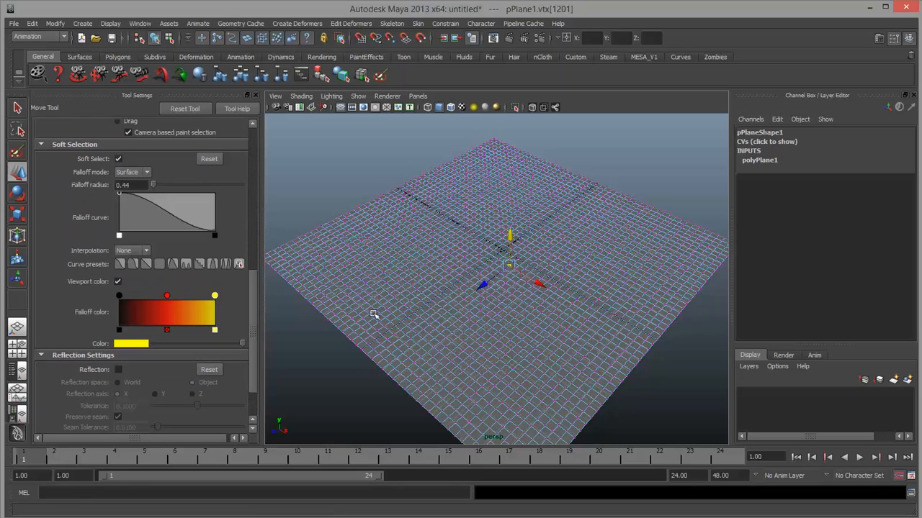
Step: Widen the soft selection falloff radius to about 6.72, and reset the Soft Selection settings to their defaults
scroll(500, 295, "up", 5)
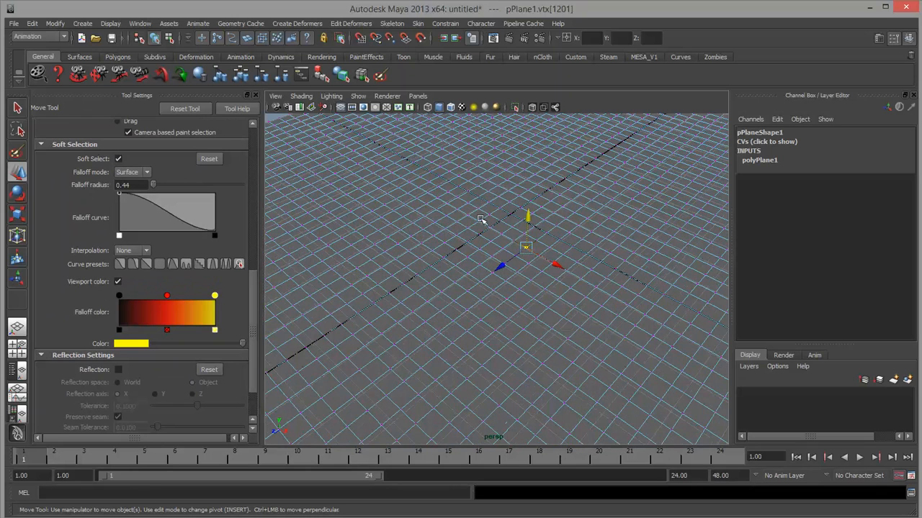
scroll(531, 298, "down", 3)
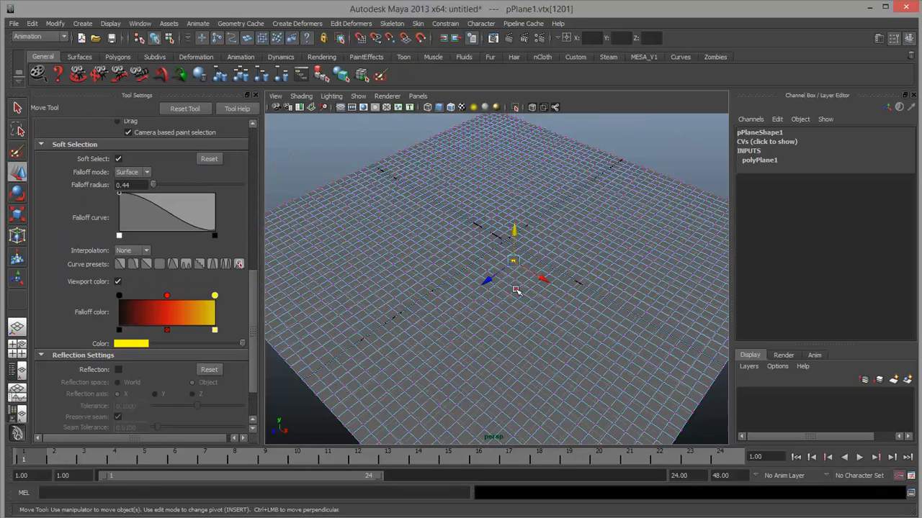
left_click_drag(511, 285, 702, 347)
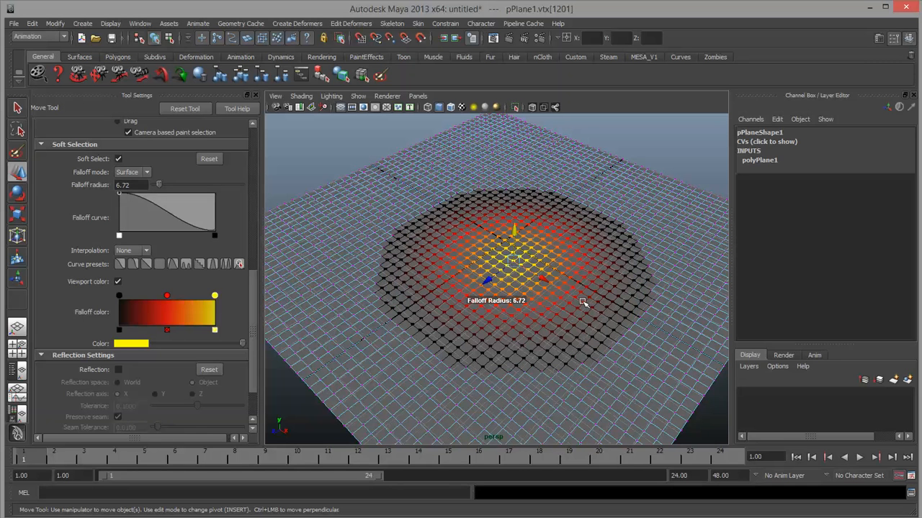
left_click(208, 159)
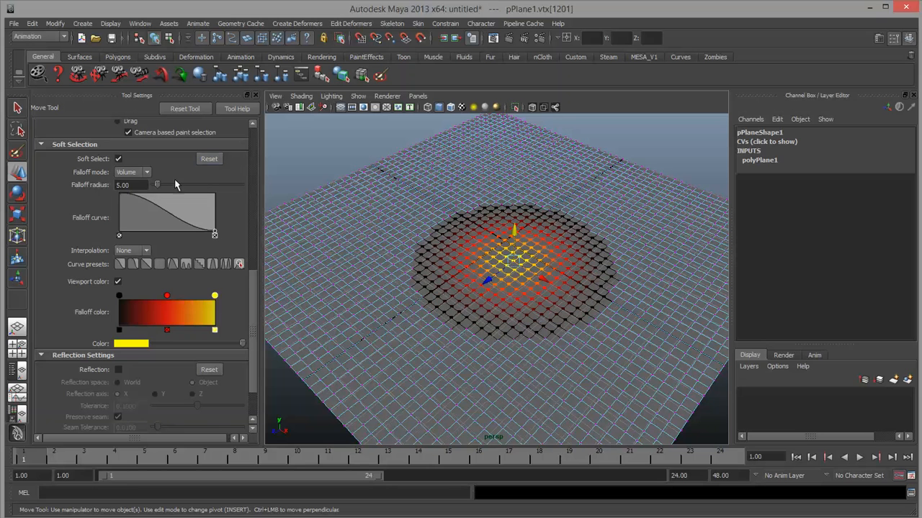
Step: Preview the soft selection falloff on a vertex toward the plane's edge and on another near its centre
left_click(353, 233)
left_click(348, 234)
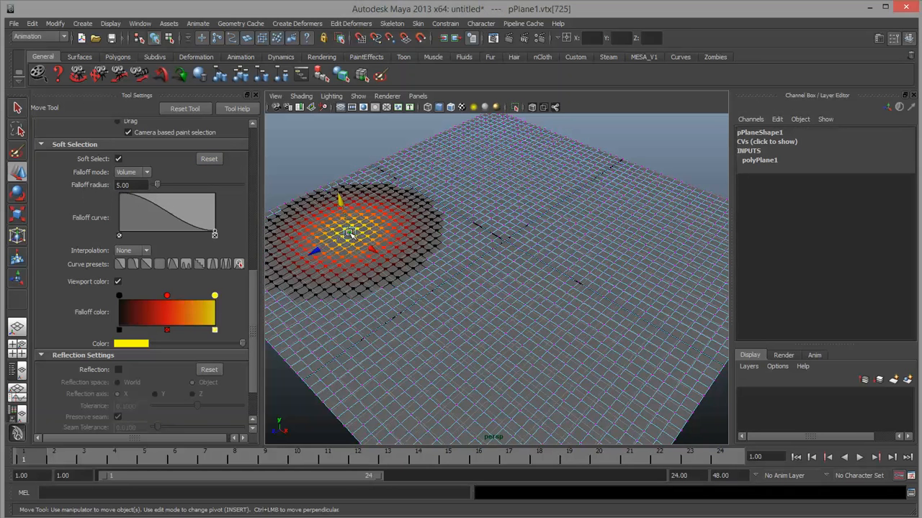
left_click(521, 284)
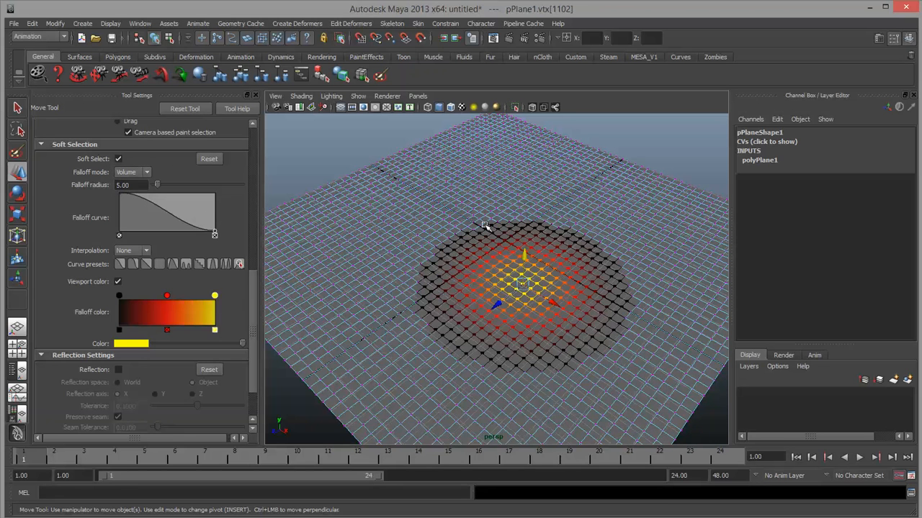
Step: Toggle soft selection off and on twice, leaving it enabled
key("b")
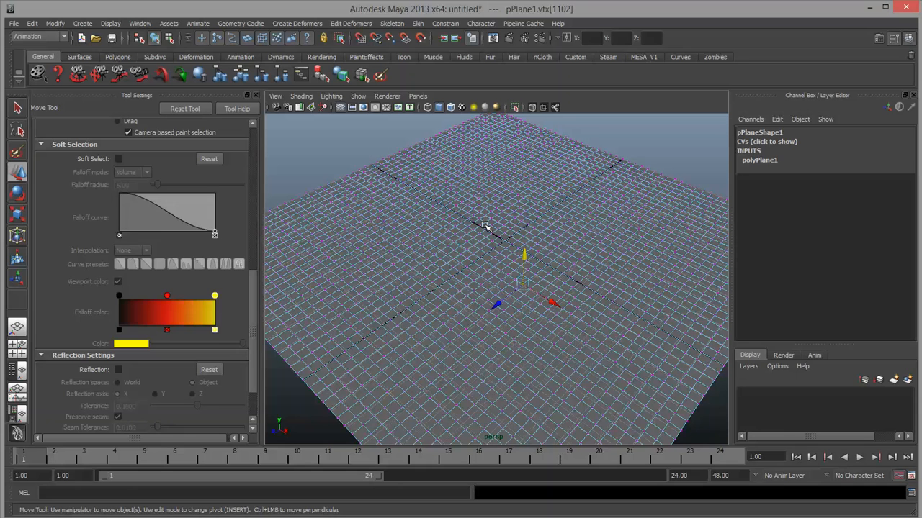
key("b")
key("b")
key("b")
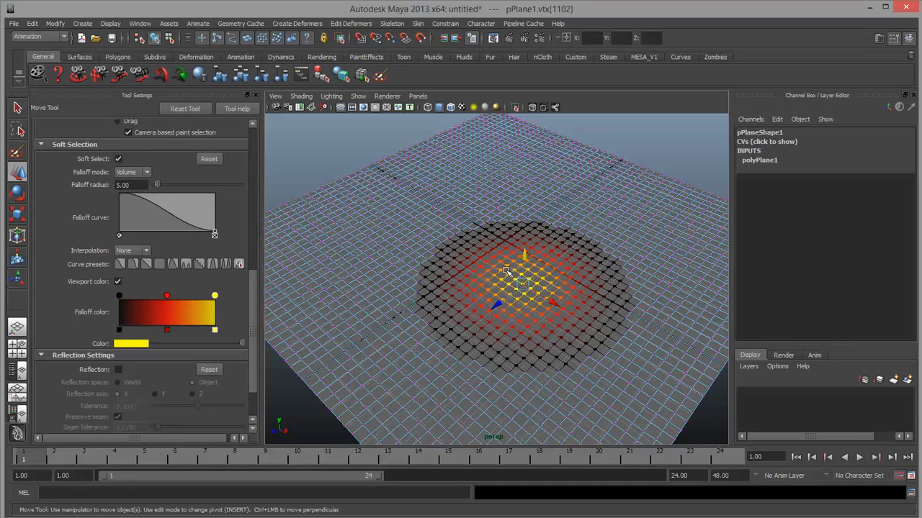
Step: Enlarge the soft selection falloff radius interactively to about 8.55 and select a vertex near the plane's centre
key("b")
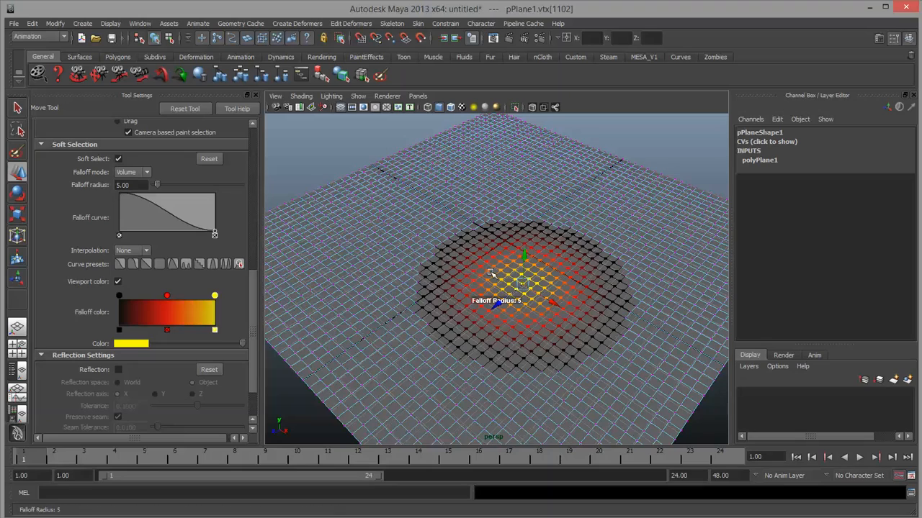
left_click_drag(489, 272, 576, 292)
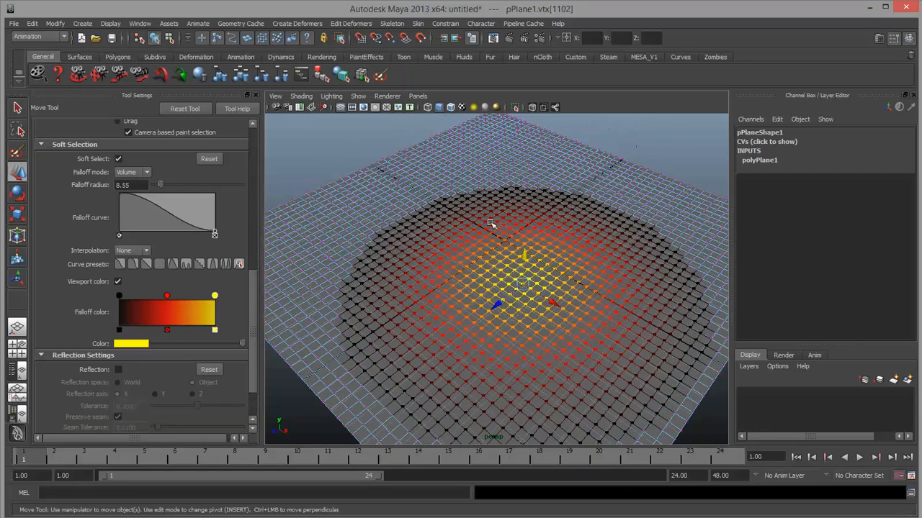
left_click(484, 186)
left_click(502, 280)
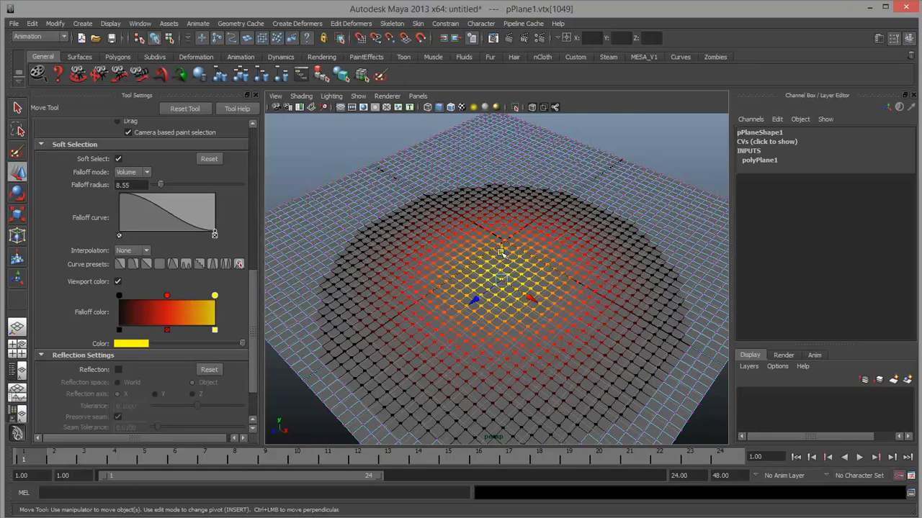
Step: Raise the selected vertex near the plane's centre into a large smooth hill and return to object mode with nothing selected
left_click_drag(501, 252, 503, 209, "alt")
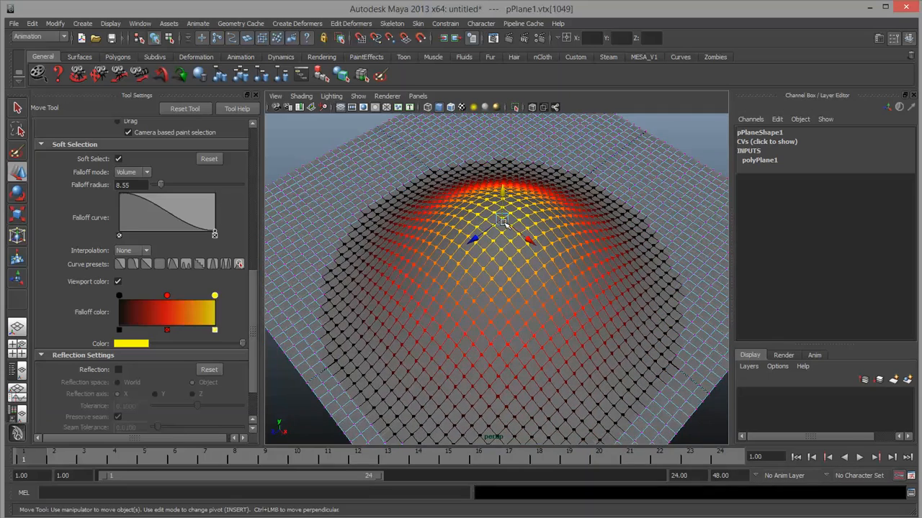
left_click_drag(520, 222, 534, 224, "alt")
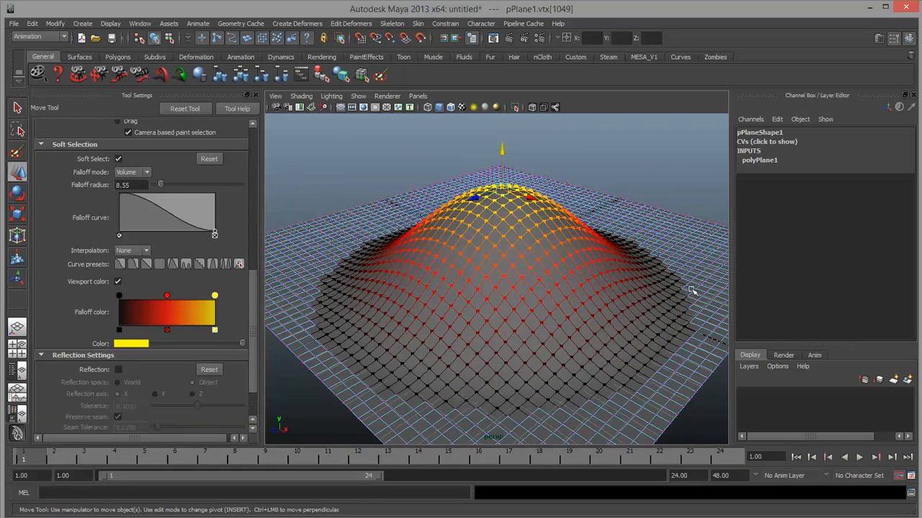
left_click(693, 141)
right_click(607, 264)
left_click(658, 249)
left_click_drag(658, 248, 534, 317, "alt")
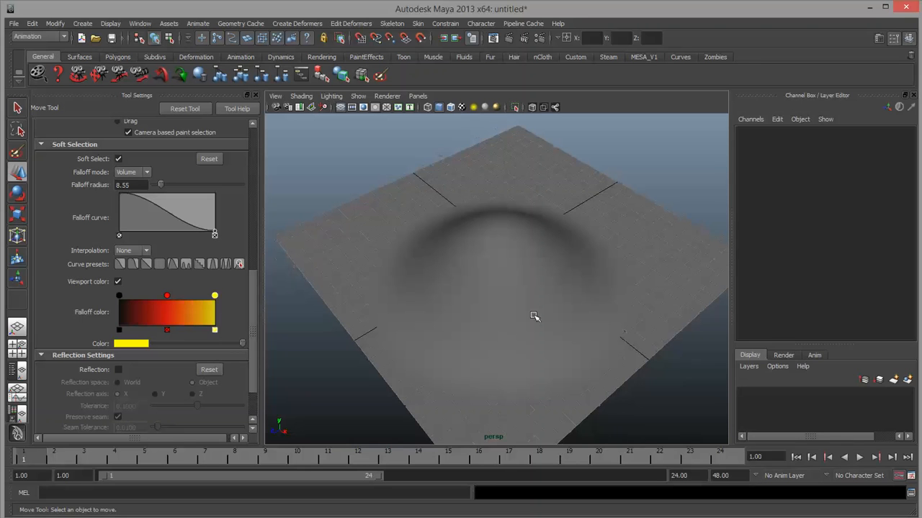
Step: In vertex mode, select a vertex beside the large hill, shrink the falloff radius to about 3.99, and raise it into a small hill
left_click(576, 254)
right_click_drag(577, 250, 546, 259)
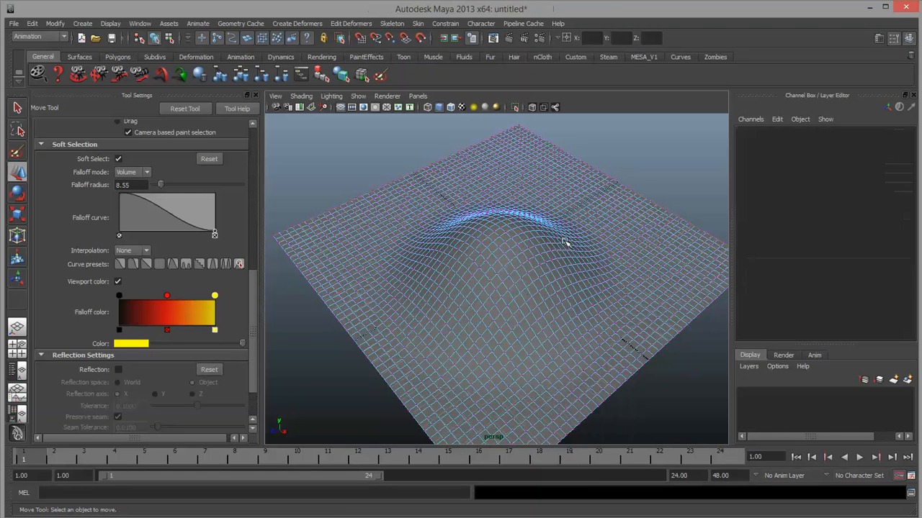
left_click(643, 242)
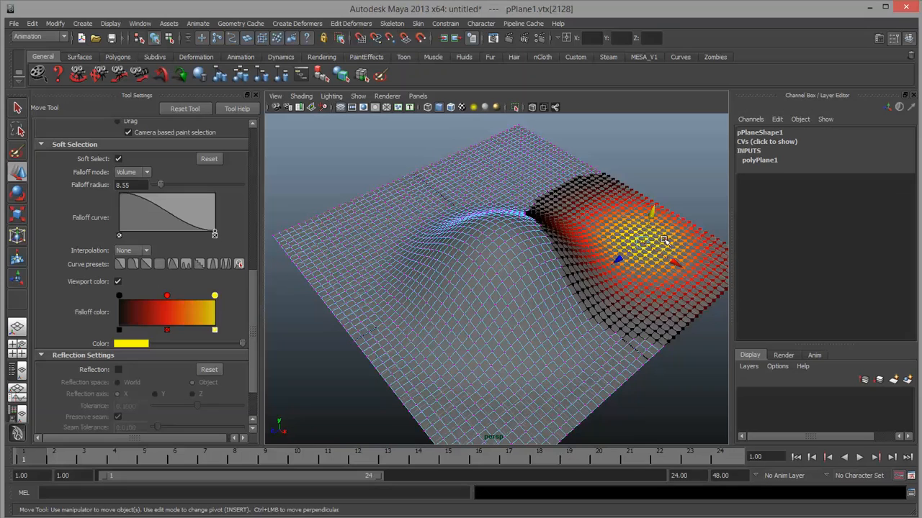
left_click_drag(664, 242, 617, 257)
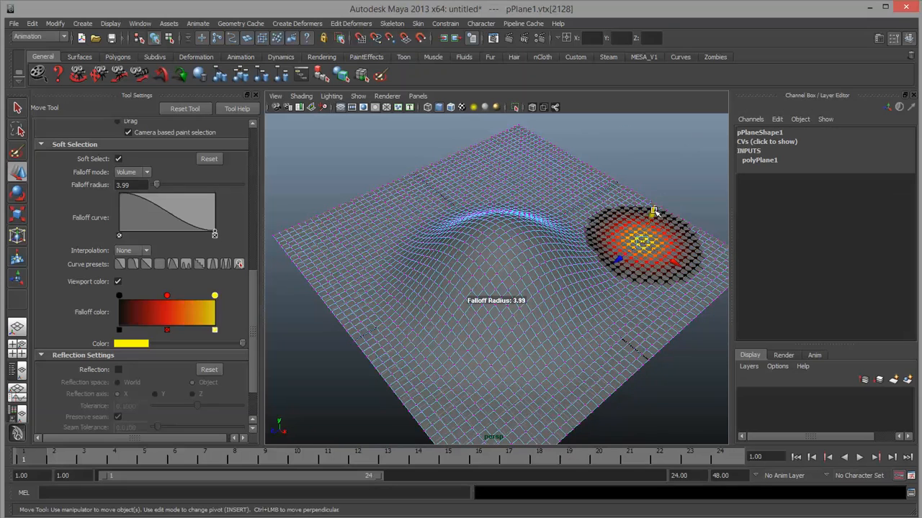
left_click_drag(650, 208, 663, 178)
Step: Select a strip of vertices along one side of the plane, raise it into a long rounded ridge, and deselect it
left_click(547, 186)
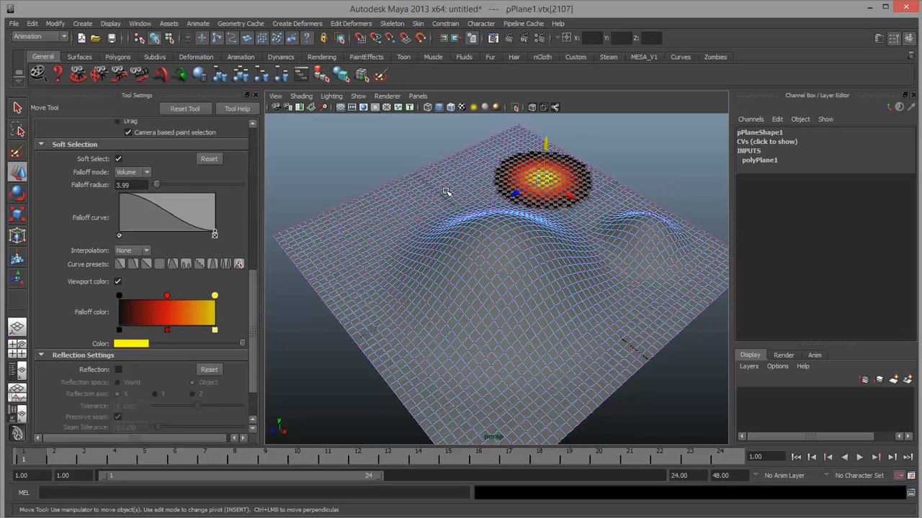
left_click_drag(447, 191, 476, 221, "alt")
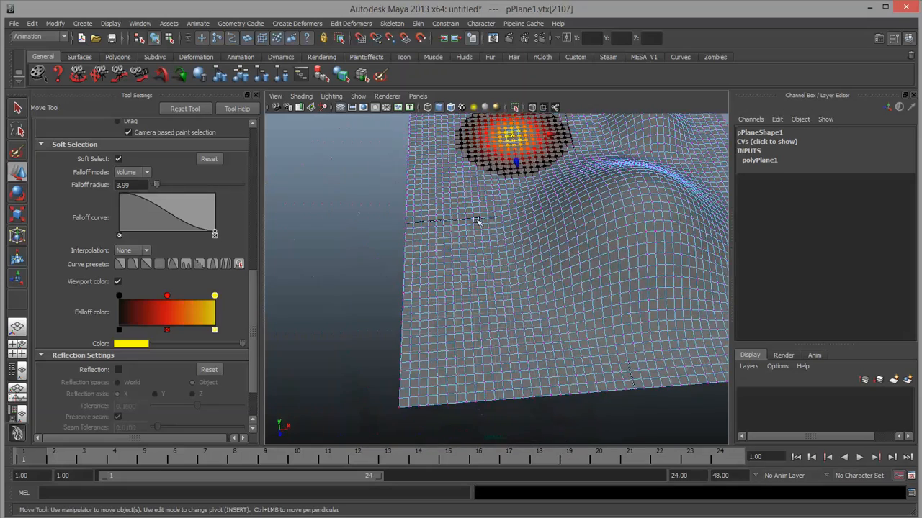
left_click_drag(500, 385, 502, 386)
left_click_drag(490, 308, 457, 258, "alt")
left_click_drag(475, 219, 474, 184)
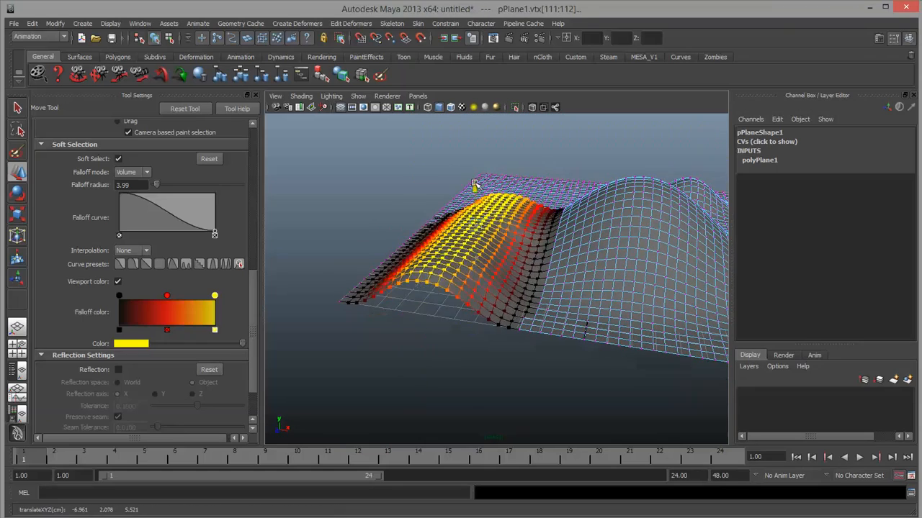
left_click(411, 169)
left_click_drag(411, 169, 520, 317, "alt")
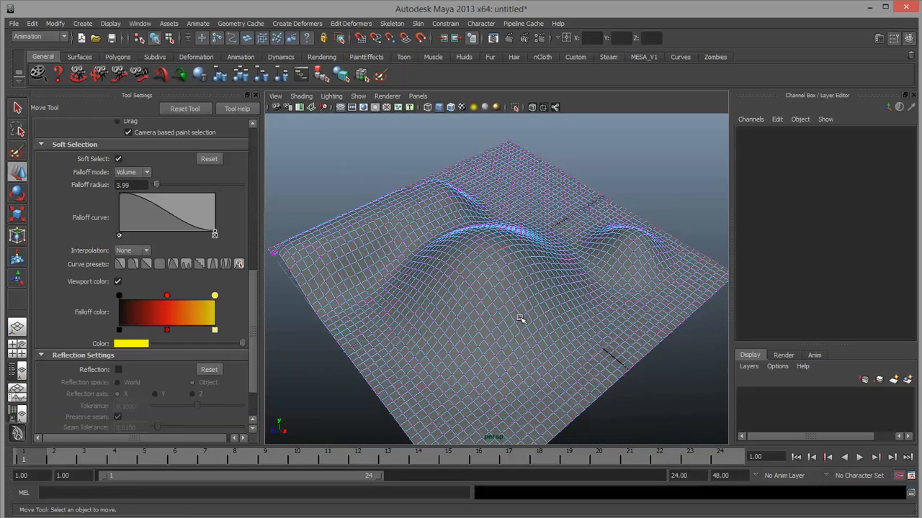
Step: Select a vertex midway along the plane's edge and enlarge the soft selection falloff radius to about 28.36
scroll(520, 318, "down", 4)
left_click_drag(418, 344, 455, 353, "alt")
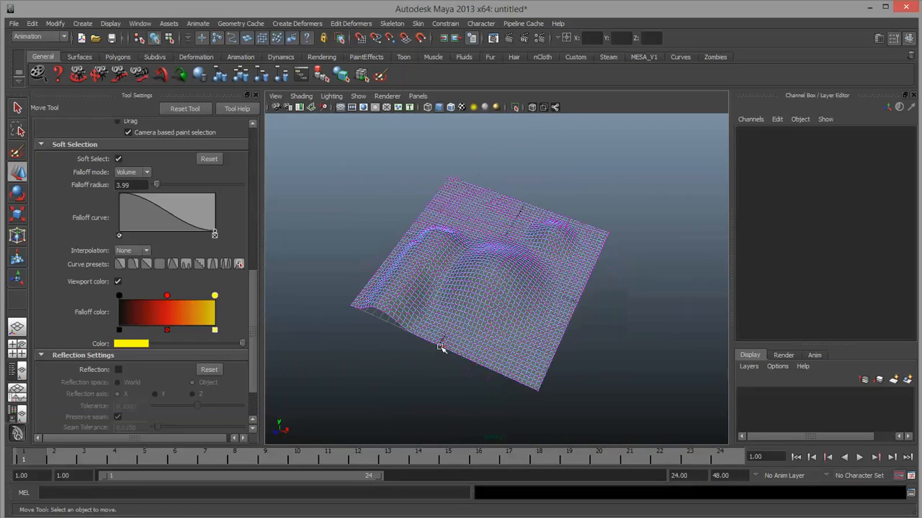
left_click(441, 348)
middle_click_drag(446, 346, 650, 360)
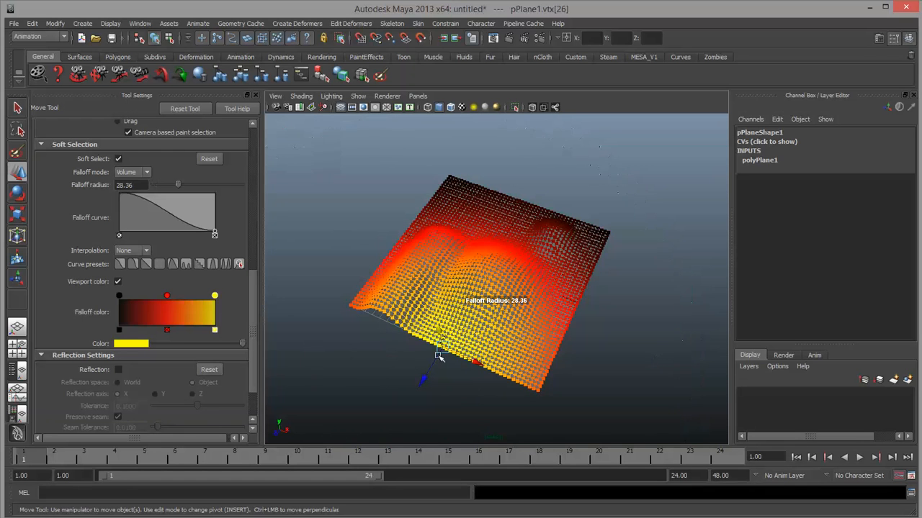
Step: Try moving the edge vertex with the wide falloff to deform most of the plane, and undo the moves
middle_click_drag(424, 380, 482, 313)
left_click_drag(481, 313, 454, 267)
left_click(398, 201)
right_click_drag(453, 267, 681, 296, "alt")
left_click_drag(608, 296, 497, 296, "alt")
key("ctrl+z")
key("ctrl+z")
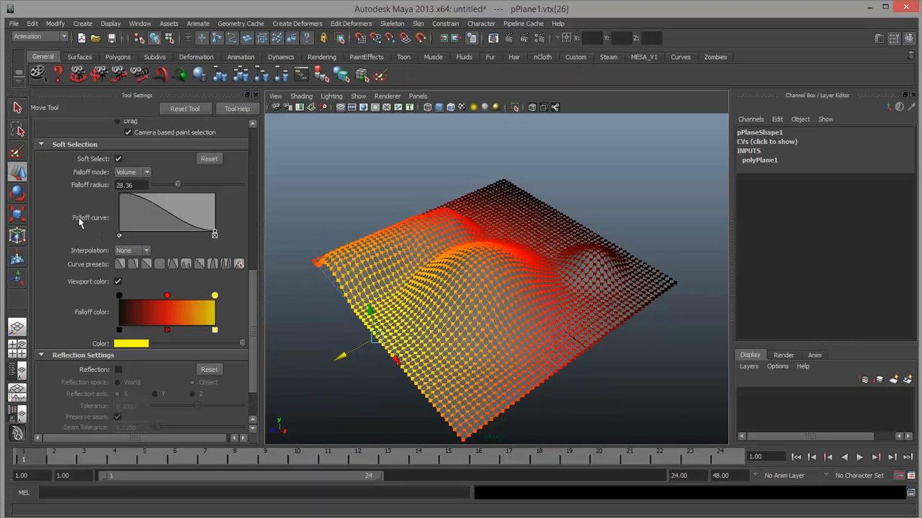
Step: Change the soft selection falloff curve to the straight linear preset
scroll(254, 302, "up", 1)
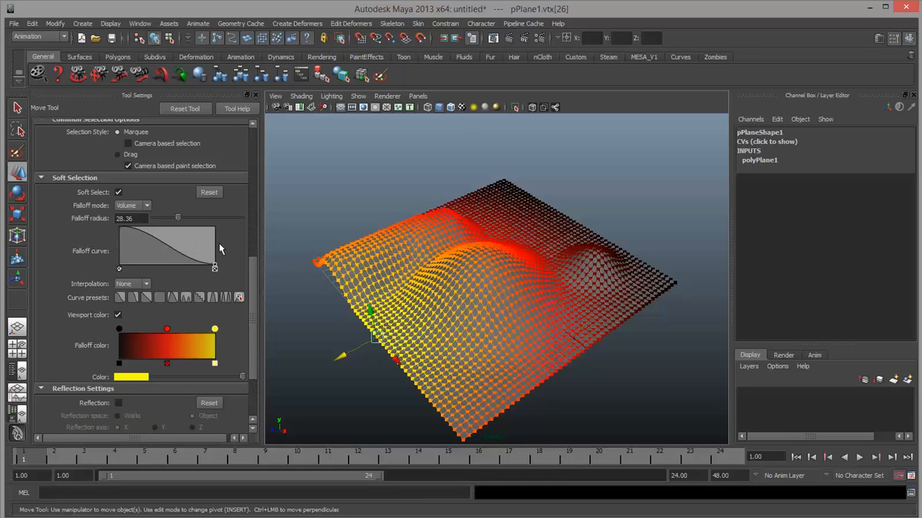
left_click(121, 296)
left_click(146, 298)
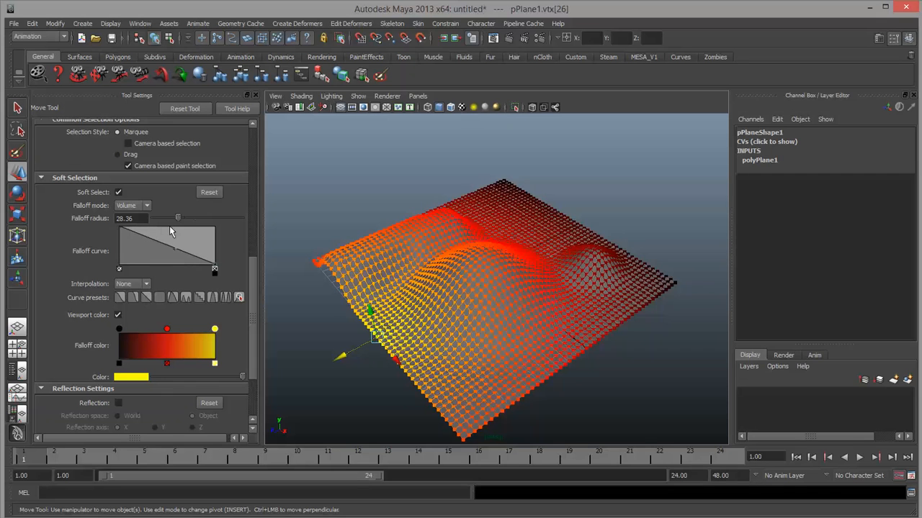
Step: Select a vertex on the large hill's slope, set the falloff radius to about 6.46, and raise it into a tall pointed cone
left_click(510, 271)
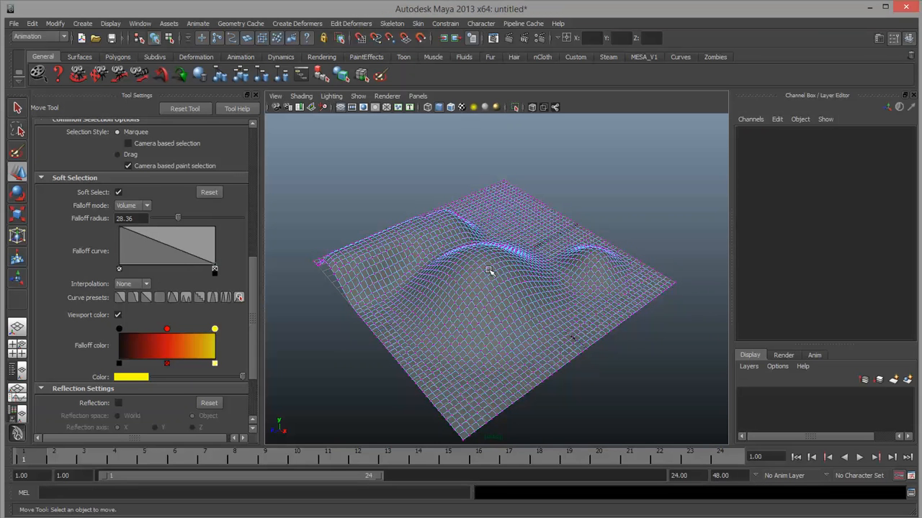
left_click(510, 315)
key("b")
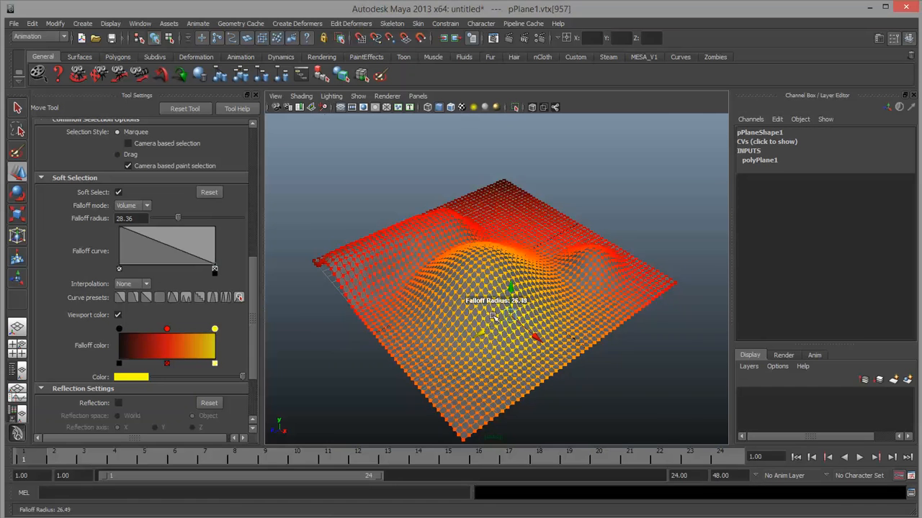
left_click_drag(518, 306, 261, 327)
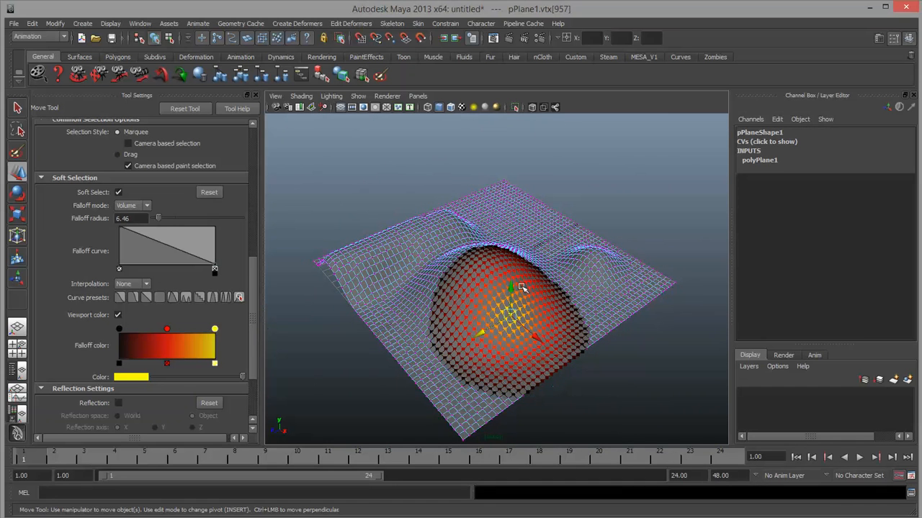
left_click_drag(509, 289, 580, 141)
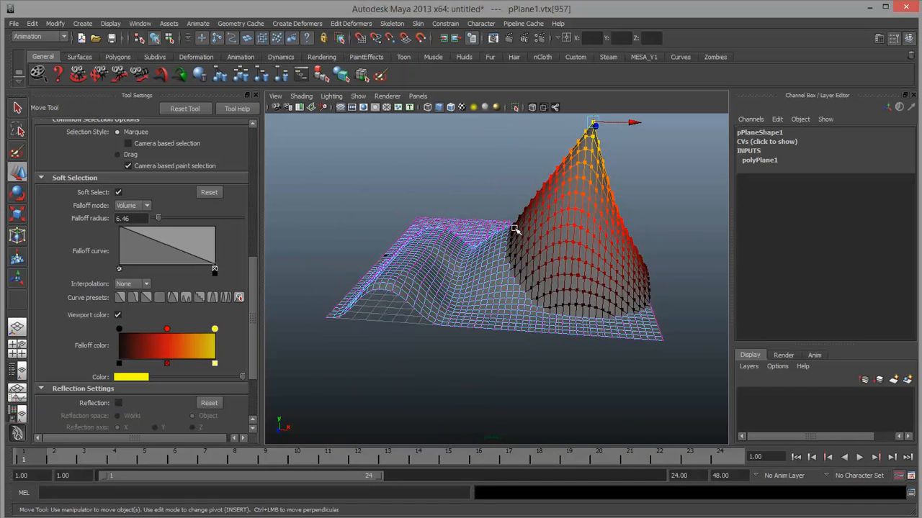
left_click_drag(512, 223, 480, 291, "alt")
right_click_drag(480, 291, 540, 294, "alt")
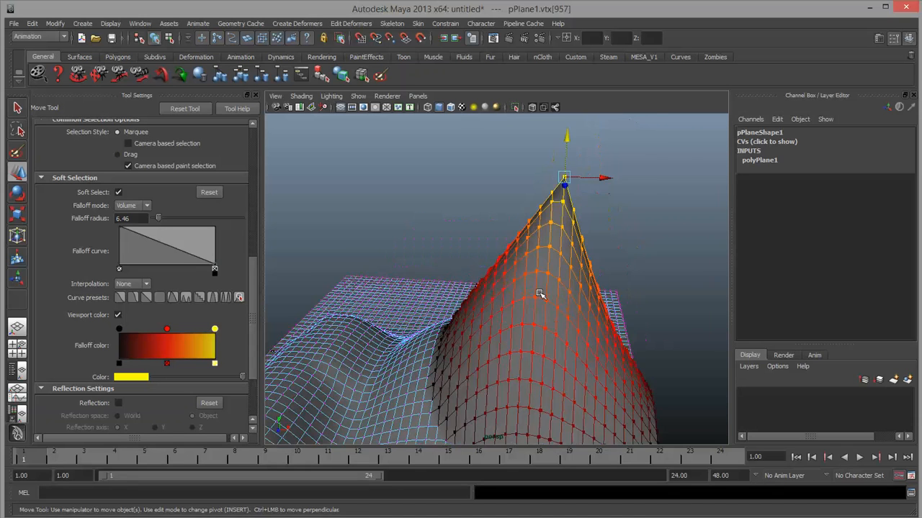
left_click_drag(541, 294, 624, 184, "alt")
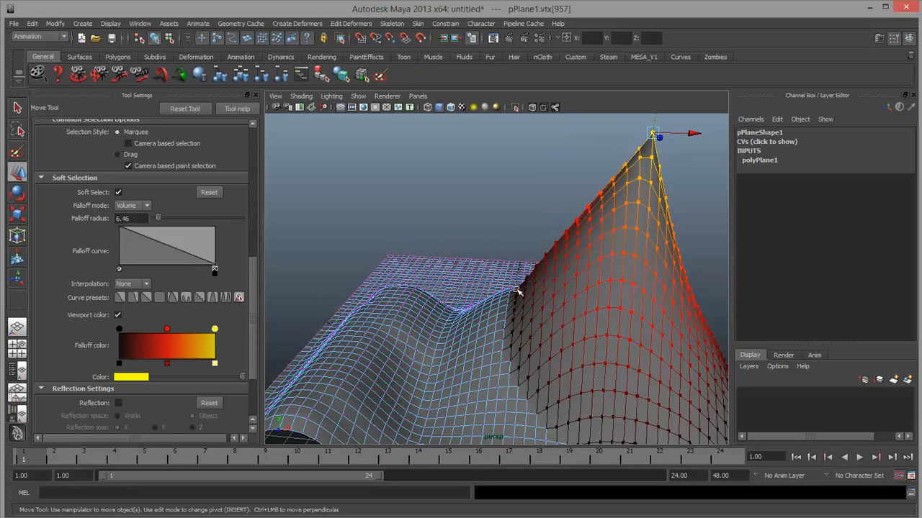
left_click_drag(651, 407, 513, 403, "alt")
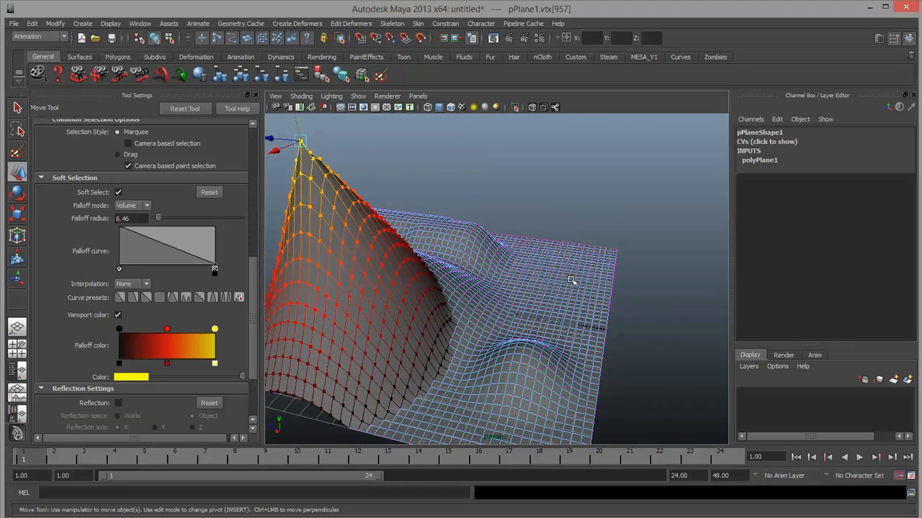
Step: Select a vertex in the flat area near the plane's far corner, reduce the falloff radius to about 4.02, and raise it into a second pointed cone
left_click(572, 281)
left_click(576, 270)
scroll(609, 295, "up", 5)
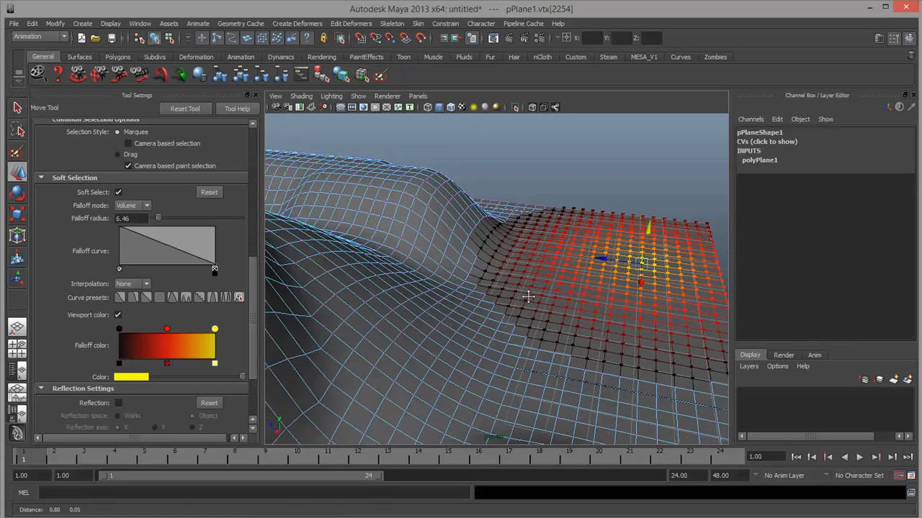
middle_click_drag(625, 284, 554, 298, "alt")
key("b")
left_click_drag(569, 292, 514, 295)
left_click_drag(574, 245, 579, 69)
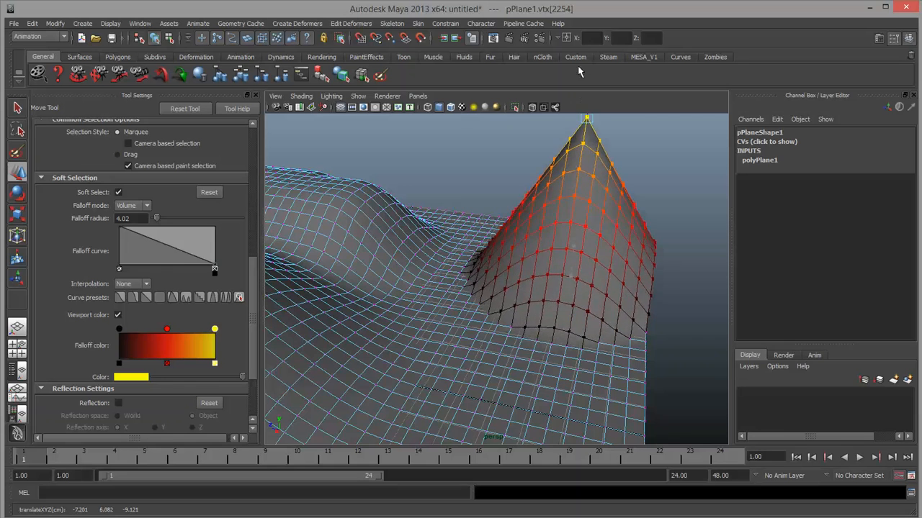
scroll(601, 240, "down", 3)
middle_click_drag(600, 240, 597, 346, "alt")
left_click_drag(566, 246, 514, 275)
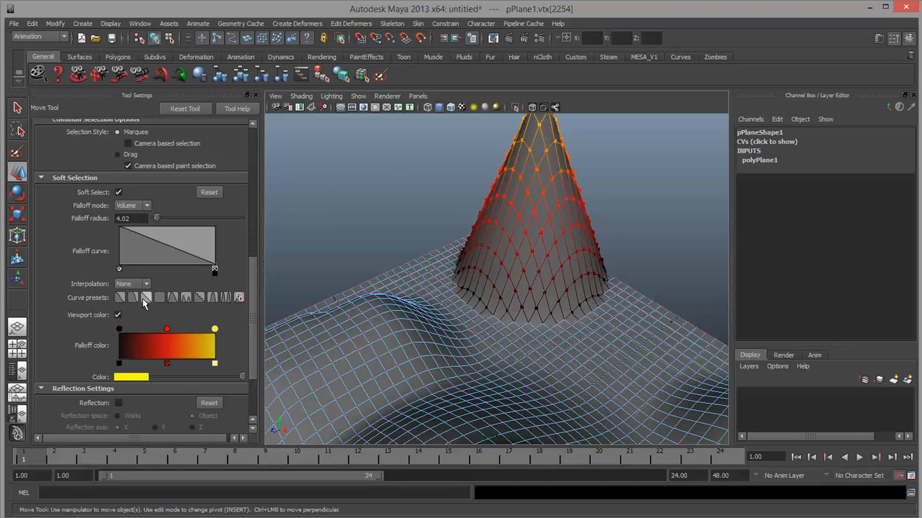
Step: Apply the falloff curve preset with a flat top and smooth drop, and select a vertex on the small hill
left_click(132, 299)
left_click_drag(406, 324, 380, 316, "alt")
right_click_drag(380, 316, 648, 330, "alt")
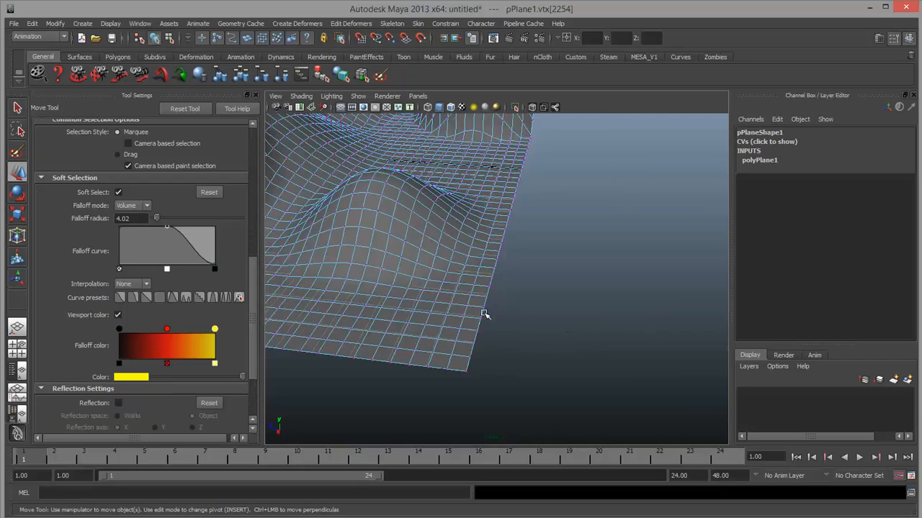
left_click_drag(488, 314, 571, 319, "alt")
left_click(539, 306)
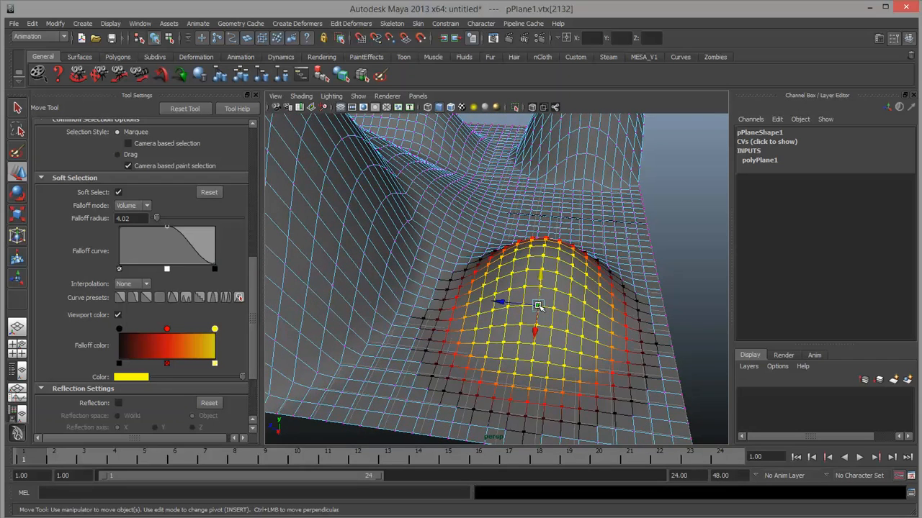
scroll(561, 287, "down", 3)
left_click_drag(561, 287, 496, 250, "alt")
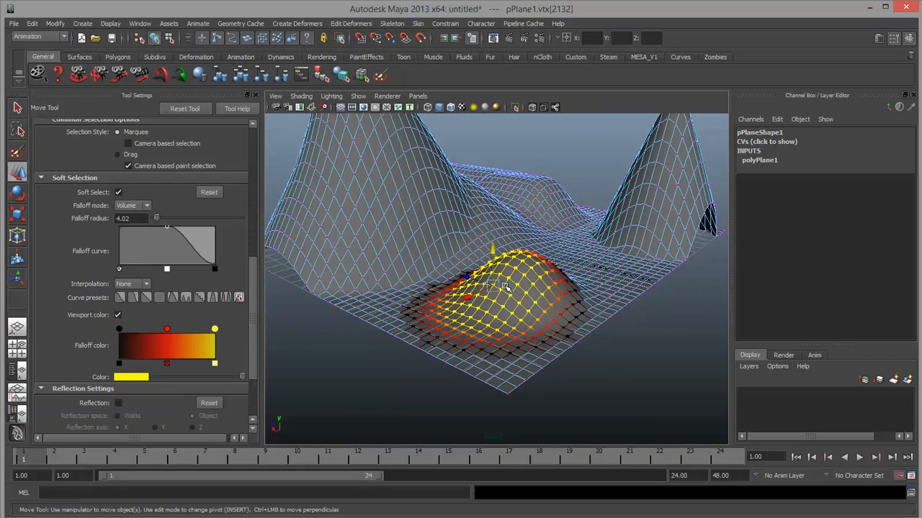
Step: Widen the falloff radius to about 4.54 and raise the small hill into a tall flat-topped column
key("b")
left_click_drag(507, 287, 518, 288)
left_click_drag(493, 248, 490, 81)
scroll(523, 218, "down", 4)
middle_click_drag(522, 218, 524, 323, "alt")
left_click_drag(524, 323, 490, 262, "alt")
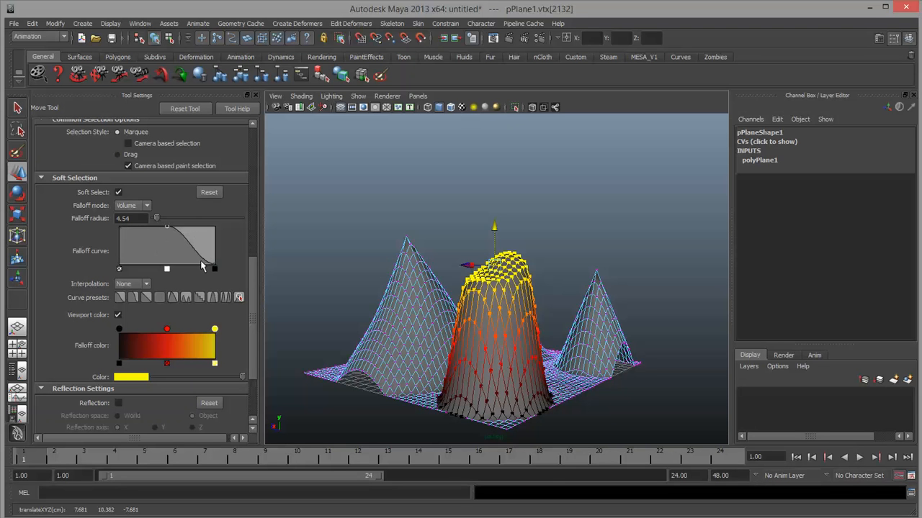
Step: Apply the stepped falloff curve preset and raise a vertex near the middle of the plane into a terraced peak
left_click(199, 300)
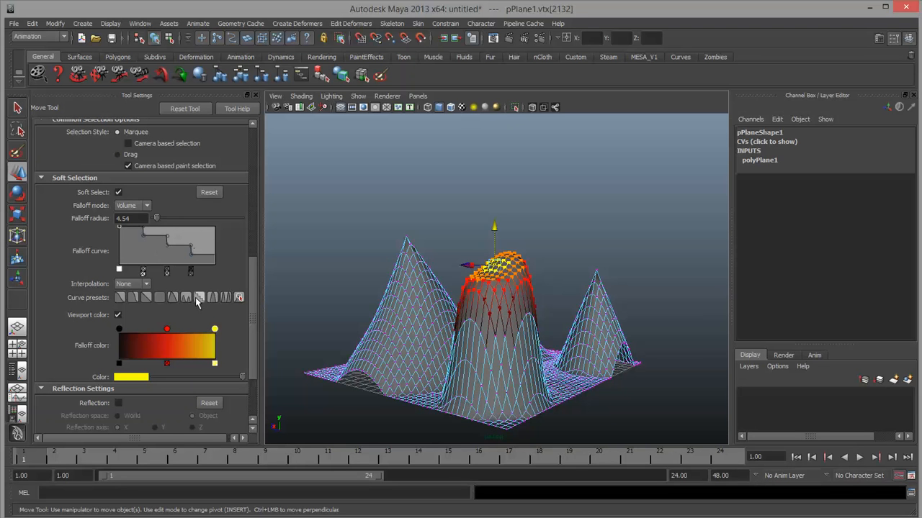
left_click_drag(433, 324, 516, 132, "alt")
left_click(527, 306)
left_click_drag(555, 286, 487, 271, "alt")
right_click_drag(487, 271, 613, 313, "alt")
middle_click_drag(613, 313, 601, 380, "alt")
right_click_drag(601, 381, 509, 380, "alt")
left_click_drag(509, 380, 375, 332, "alt")
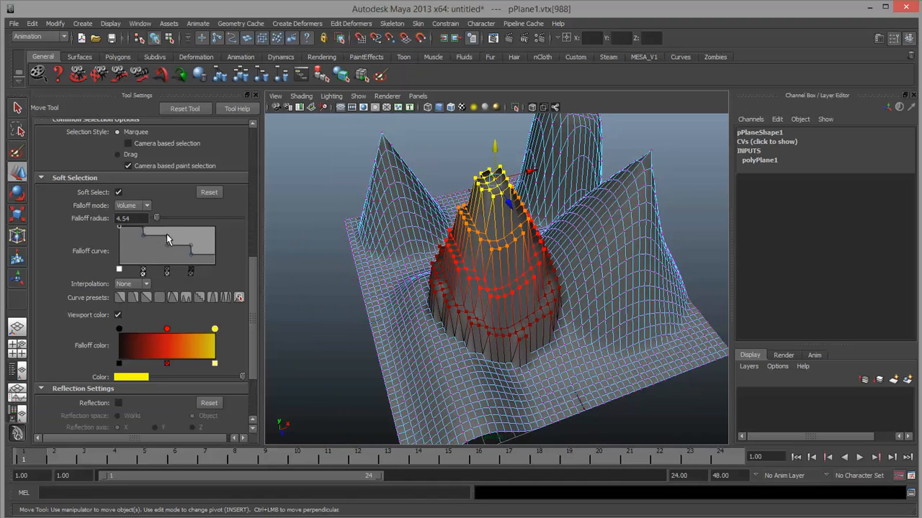
Step: Reshape the stepped falloff curve into a gentle slope with a steep final drop by moving and deleting points, and select a vertex on the long ridge
mouse_move(167, 234)
left_mouse_down()
mouse_move(171, 252)
mouse_move(173, 229)
mouse_move(175, 236)
left_mouse_up()
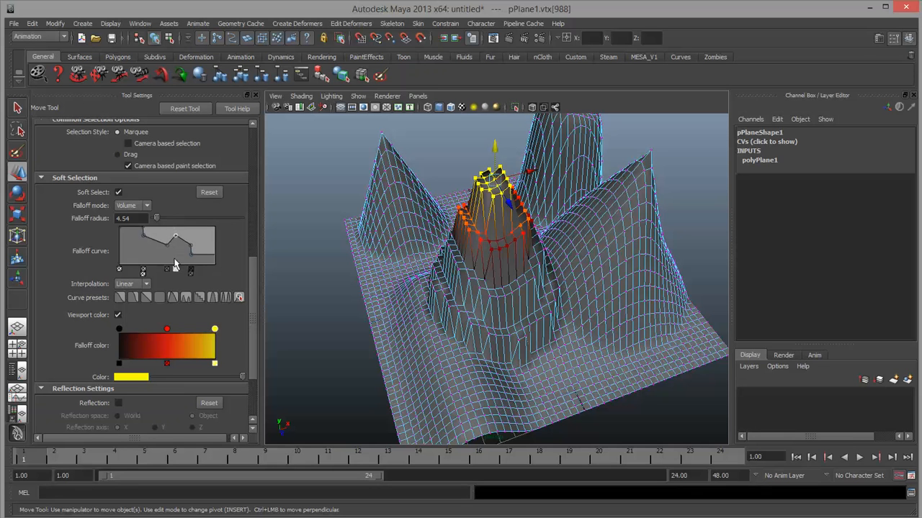
left_click_drag(175, 272, 168, 276)
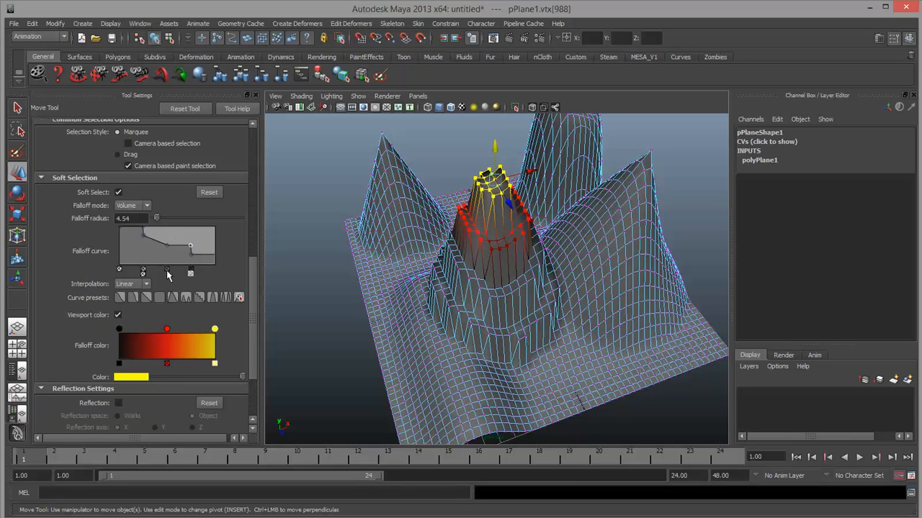
left_click(167, 272)
left_click_drag(144, 239, 149, 244)
left_click_drag(193, 253, 195, 275)
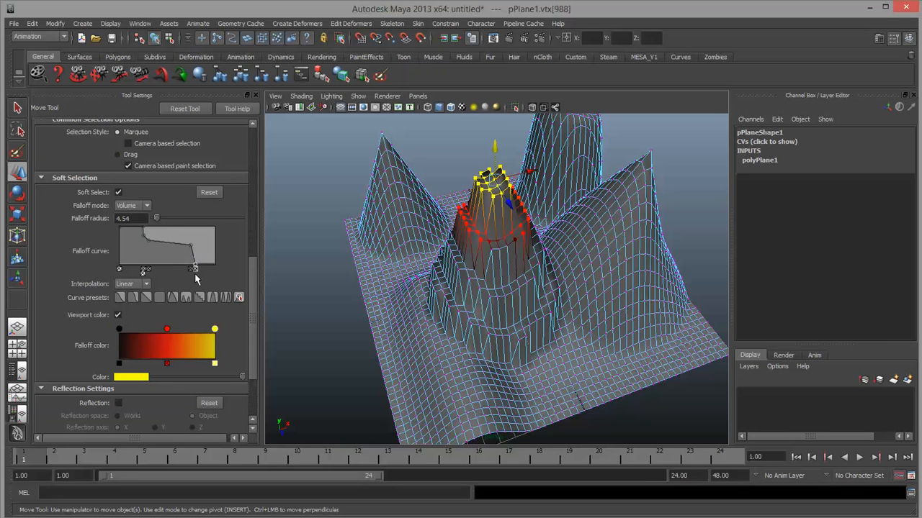
left_click(566, 373)
left_click(452, 402)
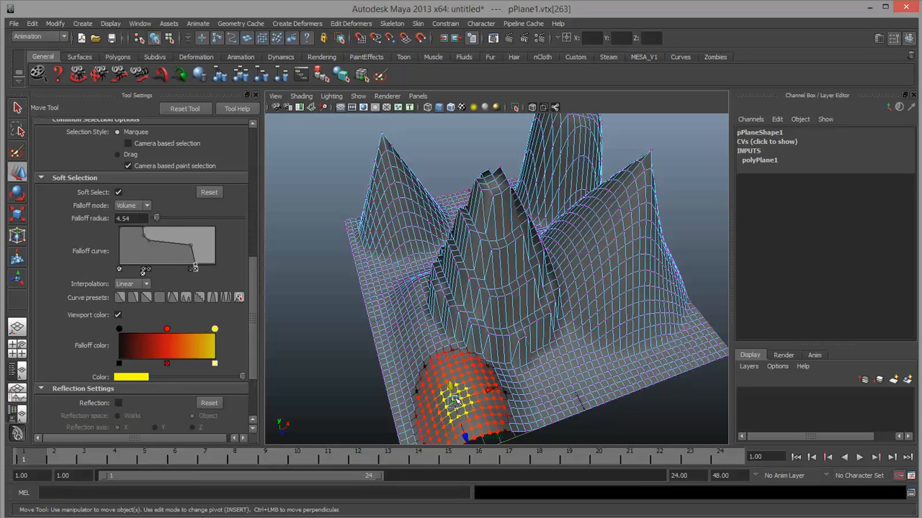
Step: Raise the selected vertex on the long ridge into a tall column with a narrow neck and broad shoulders
left_click_drag(457, 388, 453, 351, "alt")
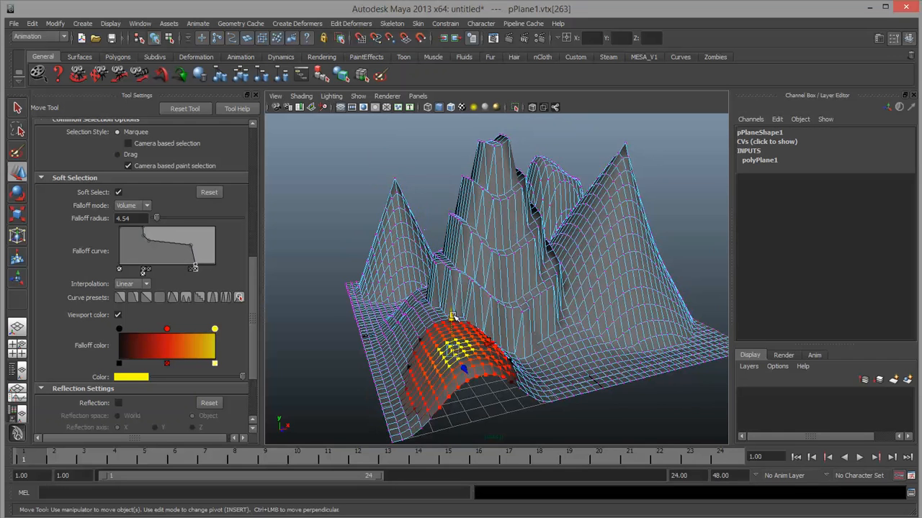
left_click_drag(458, 314, 457, 109)
left_click_drag(448, 167, 615, 184, "alt")
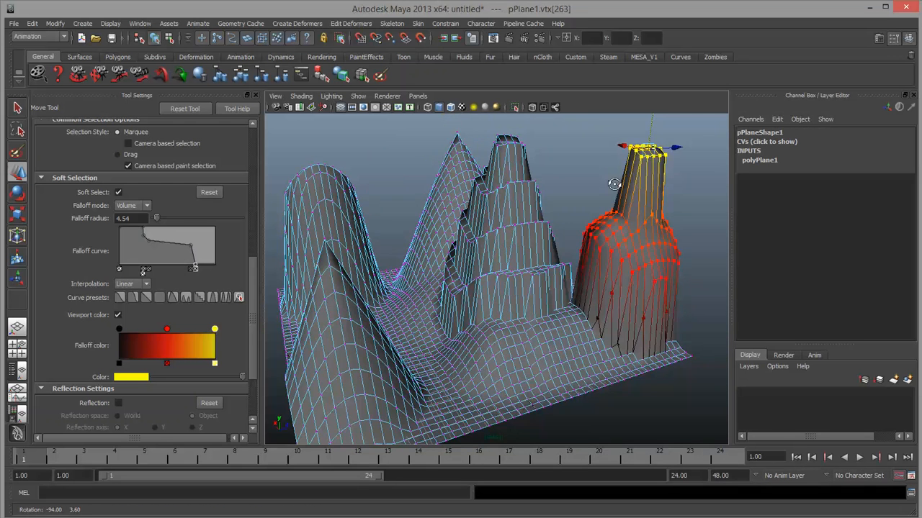
middle_click_drag(615, 185, 595, 267, "alt")
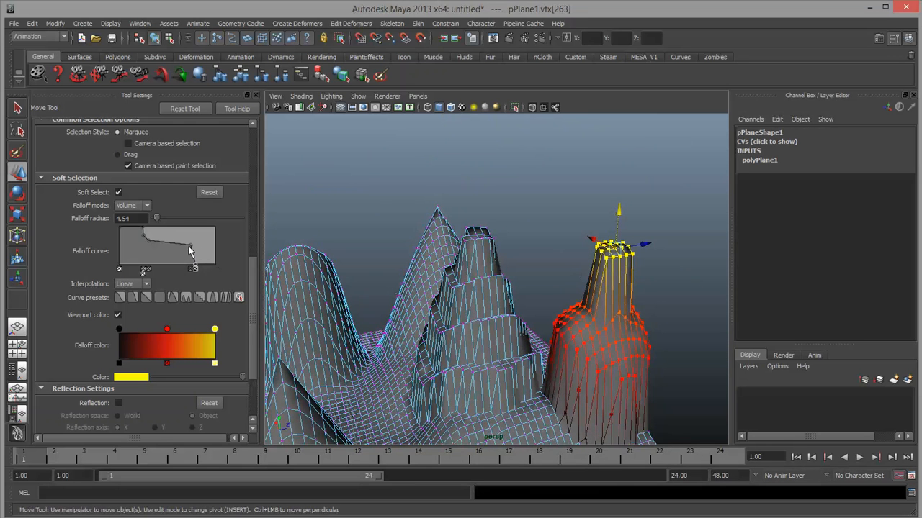
Step: Remove the extra falloff curve points and place the remaining inner point partway down near the start of the curve
left_click_drag(189, 251, 197, 275)
left_click(193, 270)
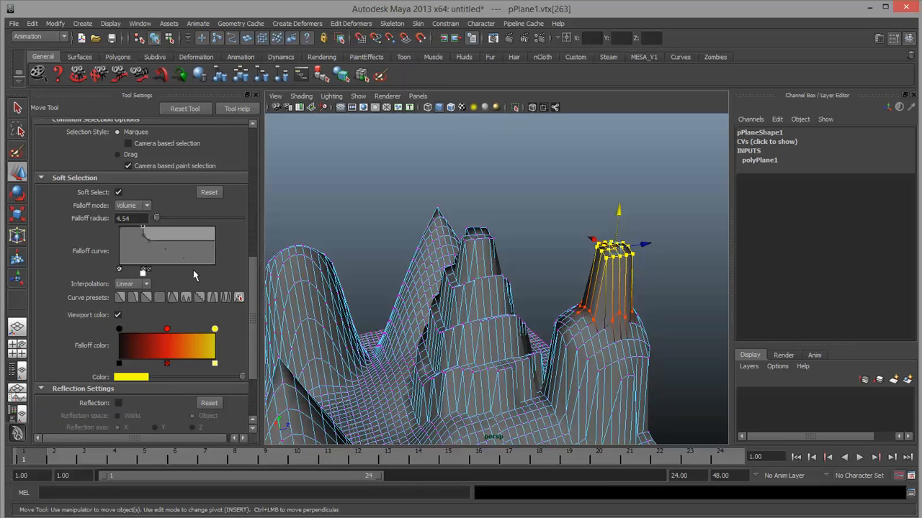
left_click(143, 270)
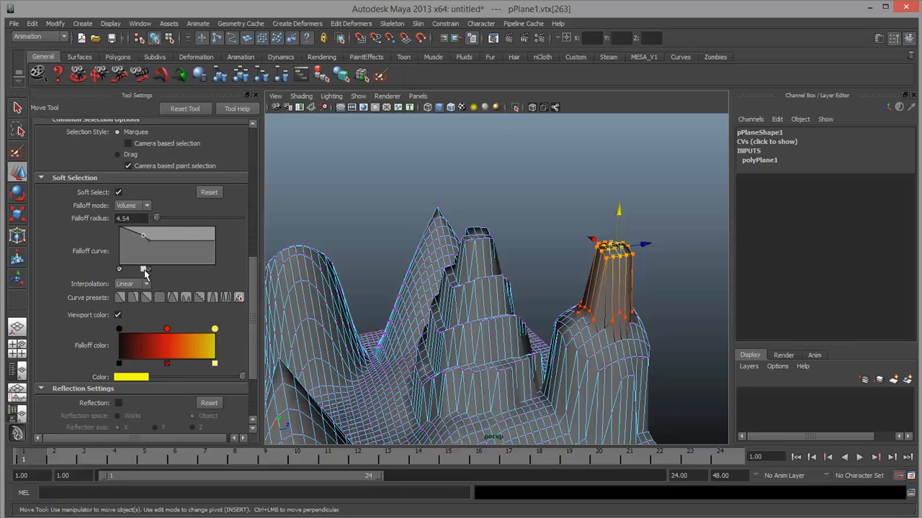
left_click(144, 270)
mouse_move(149, 240)
left_mouse_down()
mouse_move(182, 251)
mouse_move(165, 239)
mouse_move(140, 243)
left_mouse_up()
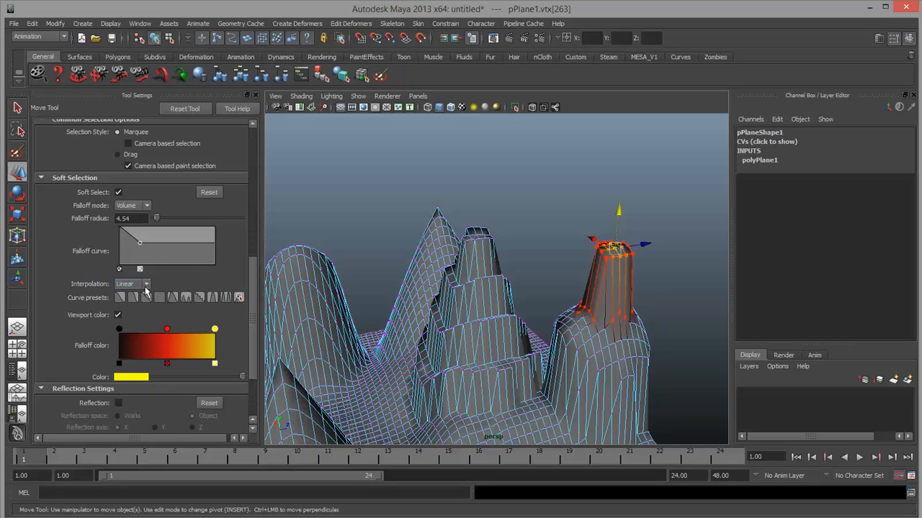
Step: Set the interpolation of the inner falloff curve point to Spline
left_click(143, 286)
left_click(131, 295)
left_click(141, 286)
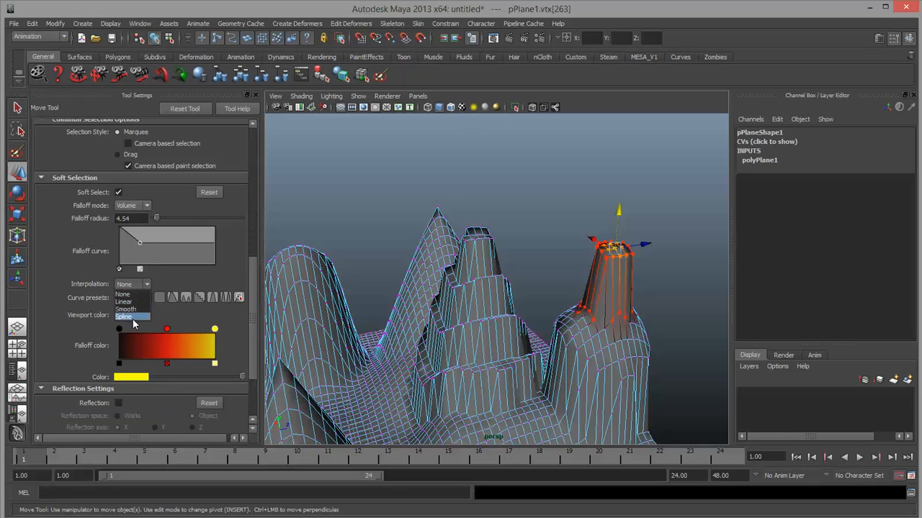
left_click(138, 318)
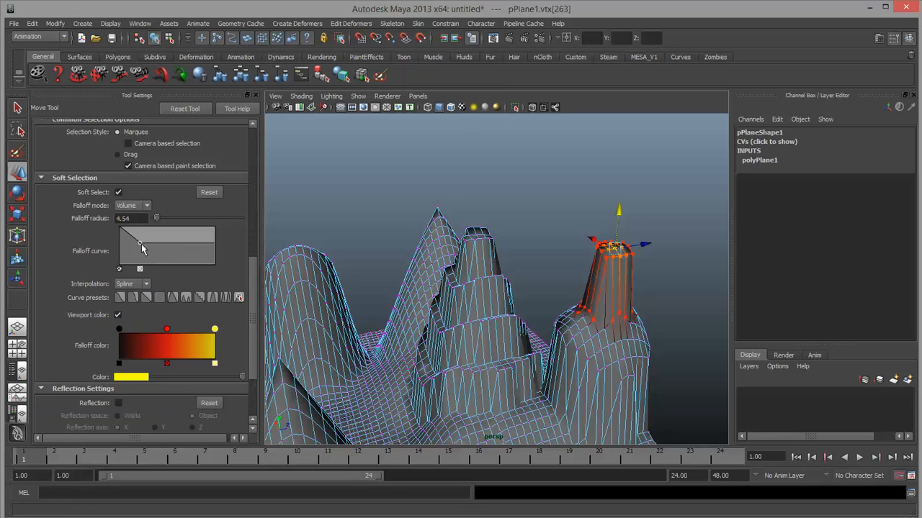
Step: Lower the inner curve point, add another point before it with Spline interpolation, and shape a steep concave falloff
left_click_drag(141, 244, 164, 260)
left_click(142, 255)
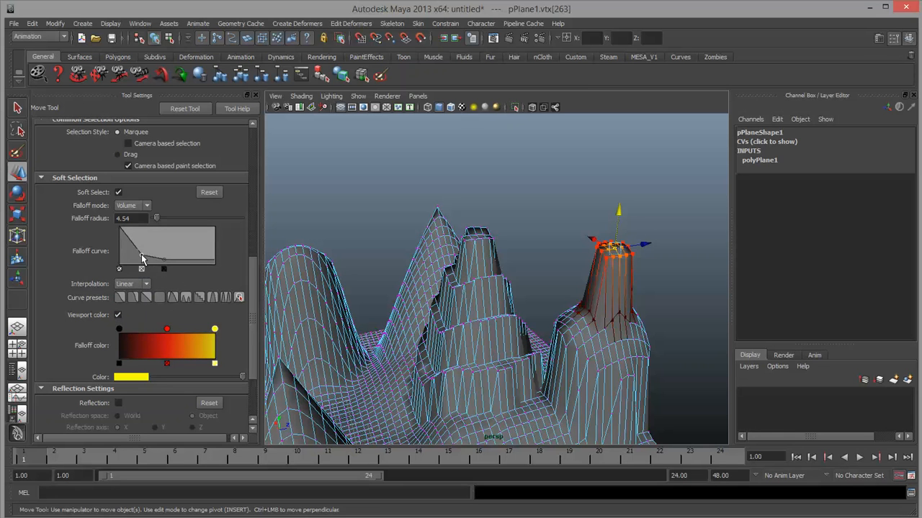
left_click(134, 284)
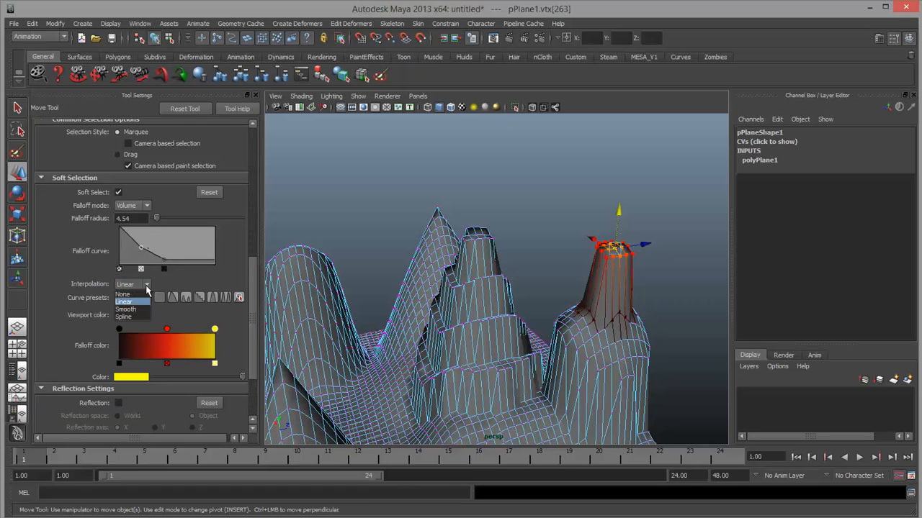
left_click(139, 317)
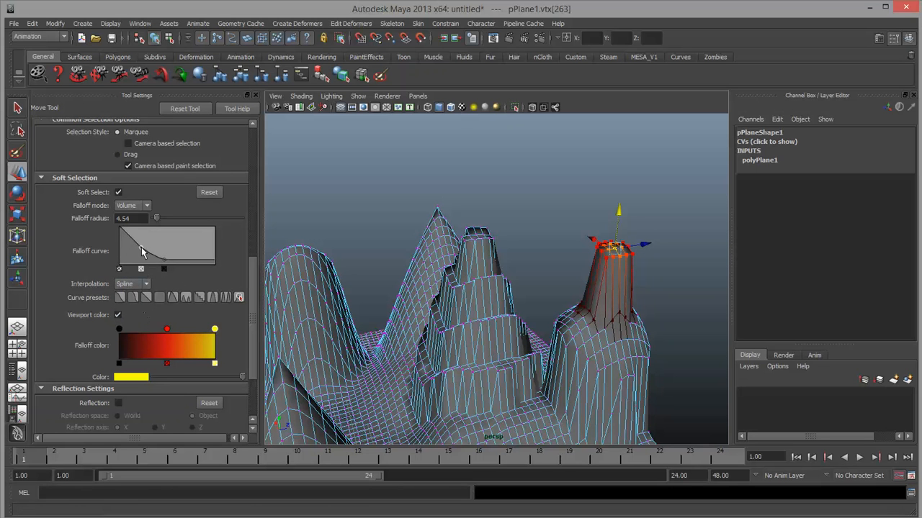
mouse_move(142, 247)
left_mouse_down()
mouse_move(135, 259)
mouse_move(124, 249)
mouse_move(164, 259)
mouse_move(126, 243)
left_mouse_up()
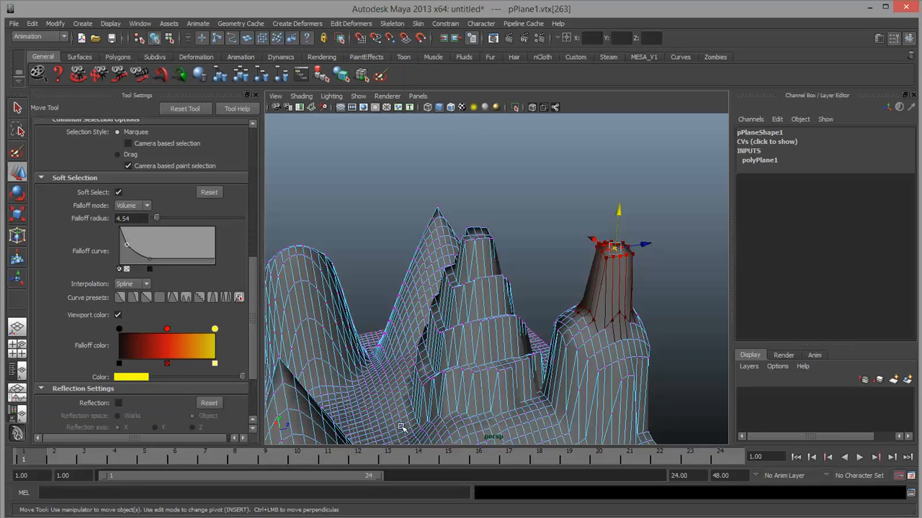
Step: Select a vertex at the foot of the small hill near the plane's edge and raise it into a thin spike
middle_click_drag(402, 427, 454, 296, "alt")
left_click_drag(453, 296, 468, 327, "alt")
left_click(423, 336)
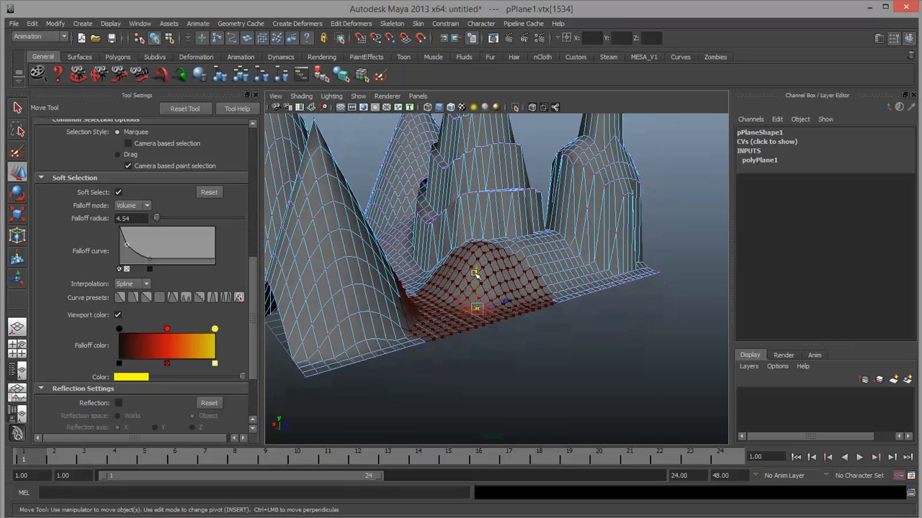
left_click_drag(477, 275, 493, 66)
left_click_drag(350, 283, 332, 310, "alt")
Step: Move the last falloff curve point to the bottom far end and add a low point before it for a smooth tail
left_click_drag(150, 263, 215, 268)
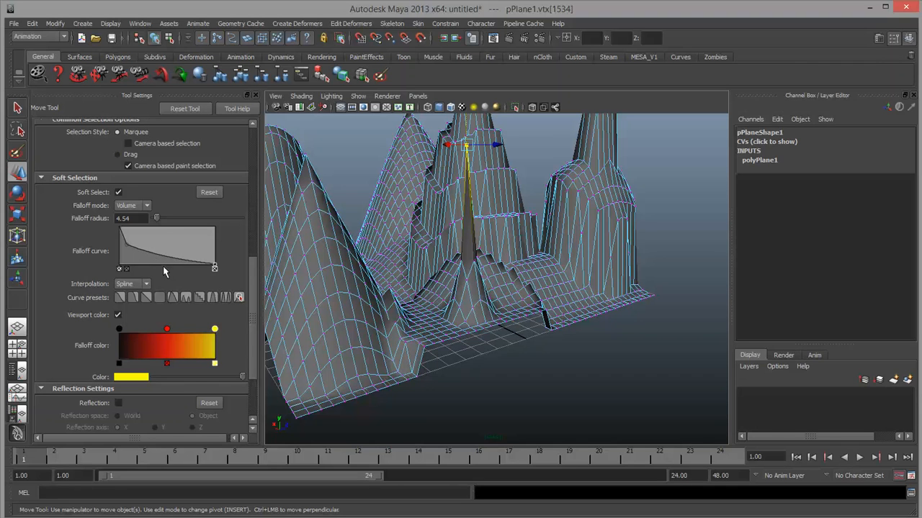
left_click(150, 261)
Step: Select a vertex in the flat area between the hills and raise it into a sharp spike with a smoothly flared base
left_click_drag(486, 314, 568, 326, "alt")
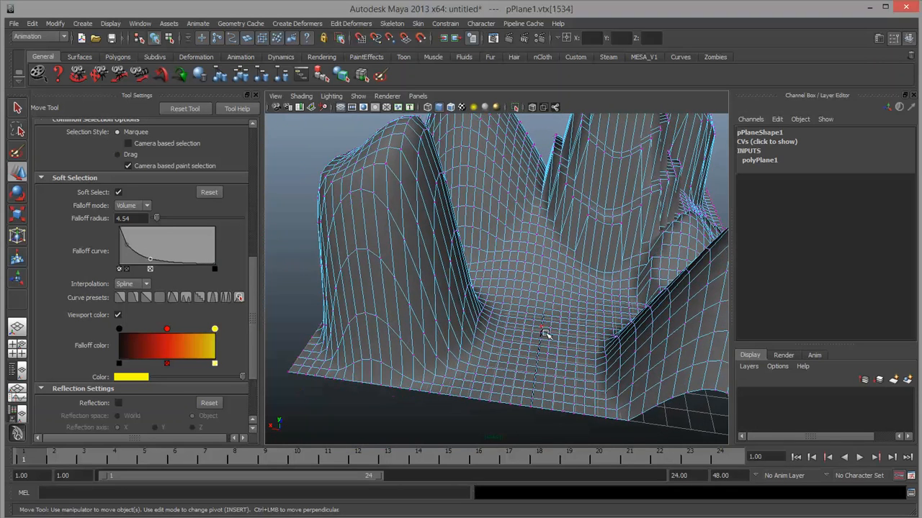
left_click(547, 329)
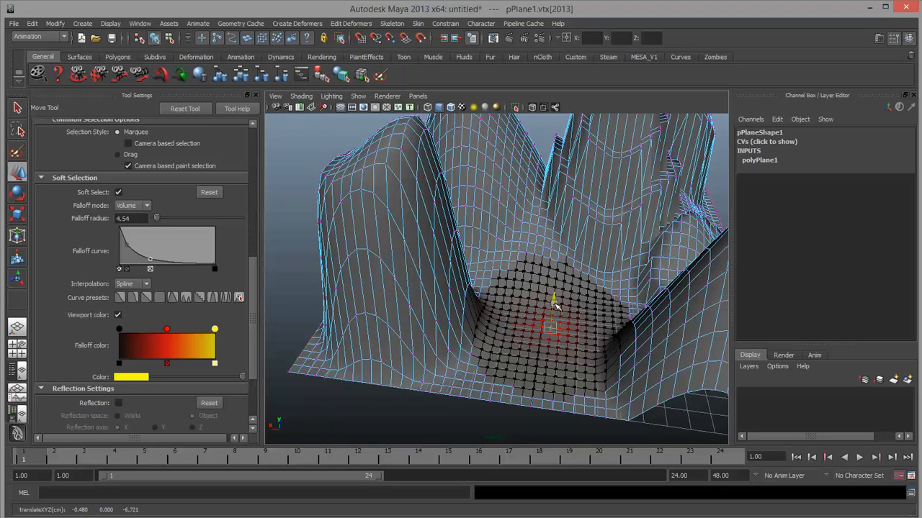
left_click_drag(548, 265, 575, 245)
middle_click_drag(575, 246, 574, 250, "alt")
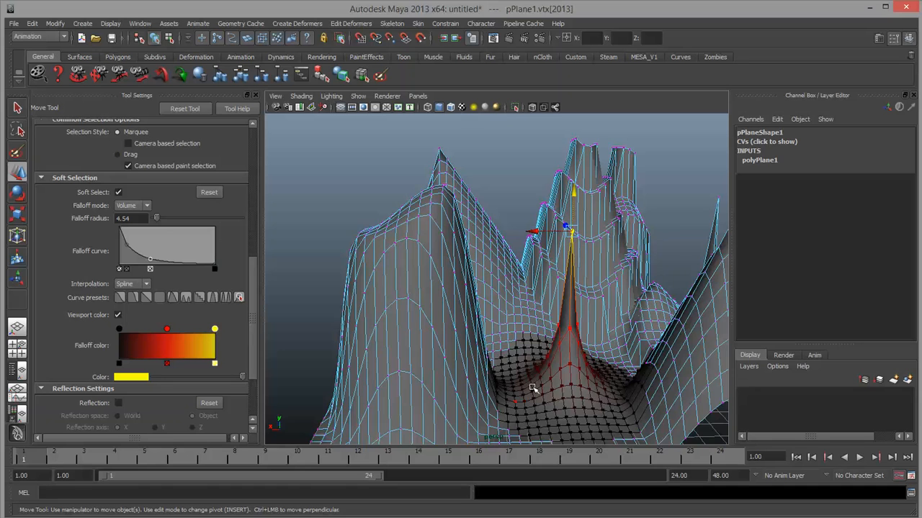
left_click_drag(542, 382, 524, 395, "alt")
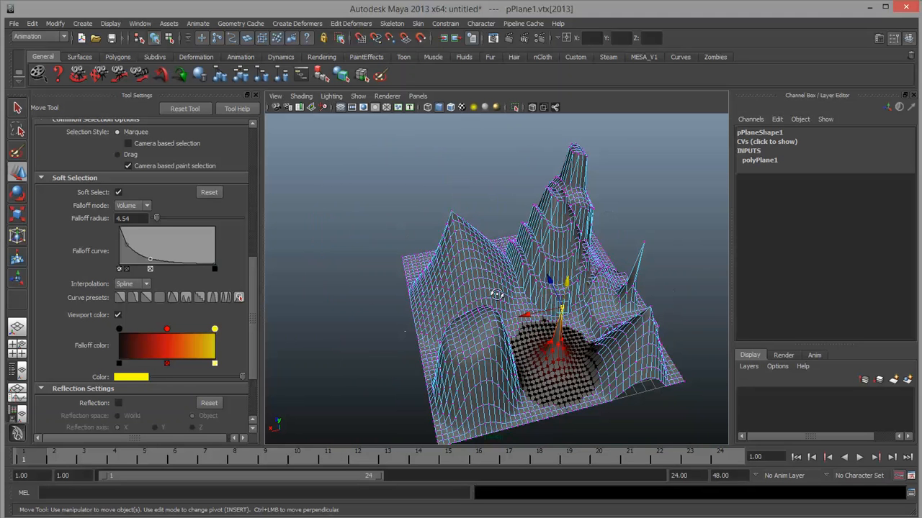
left_click_drag(496, 295, 425, 291, "alt")
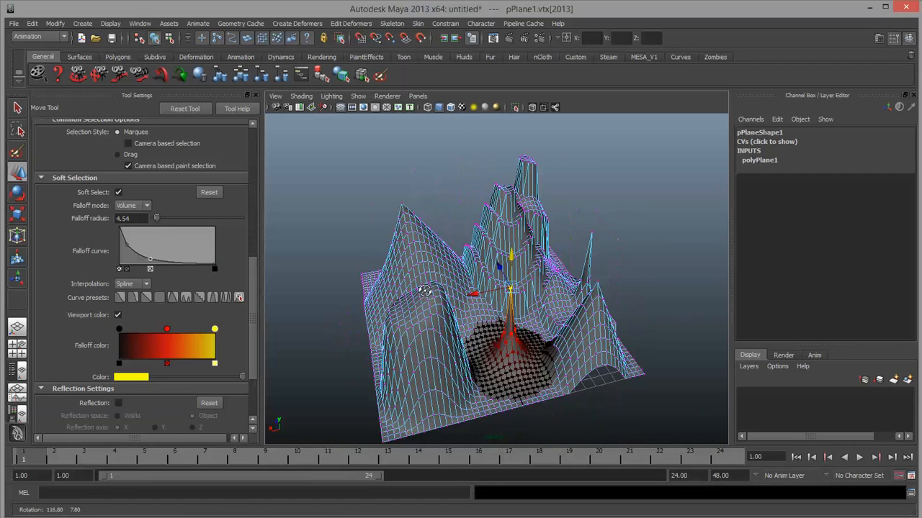
Step: Switch the sculpted plane back to object mode and delete it
right_click_drag(442, 269, 483, 255)
left_click(458, 272)
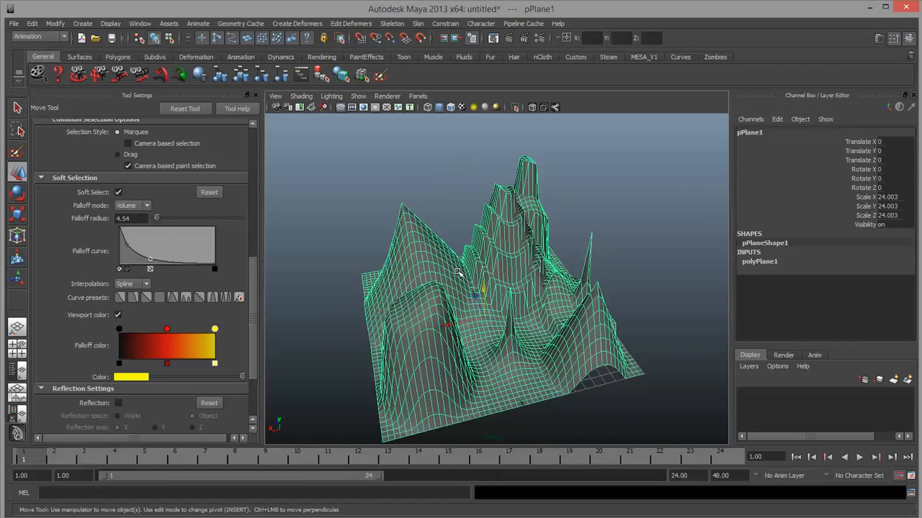
key("Delete")
Step: Create a polygon cylinder and set its height to 30.4
left_click(82, 23)
mouse_move(108, 52)
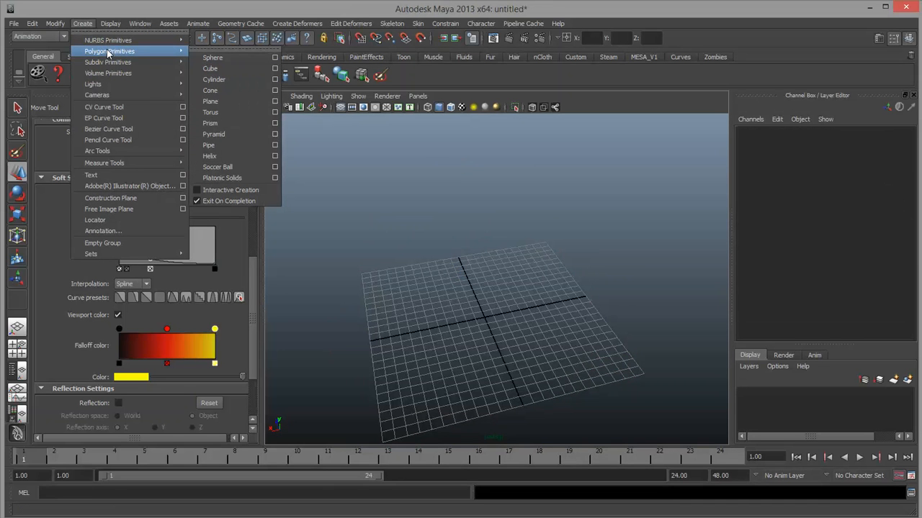
left_click(235, 80)
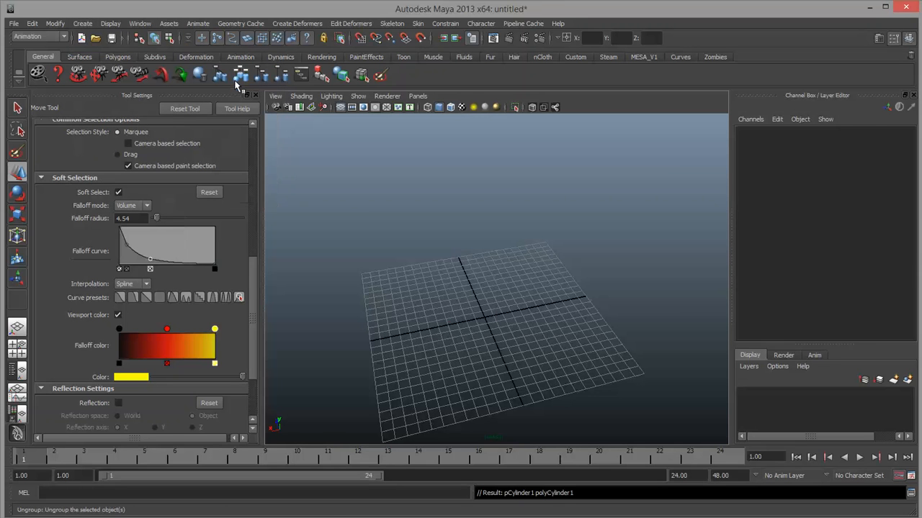
left_click(769, 262)
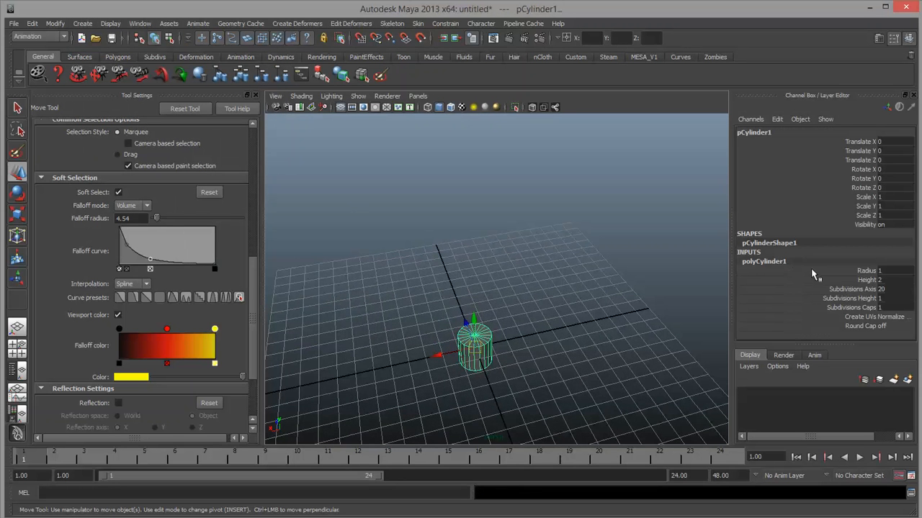
left_click(864, 280)
middle_click_drag(782, 288, 724, 301)
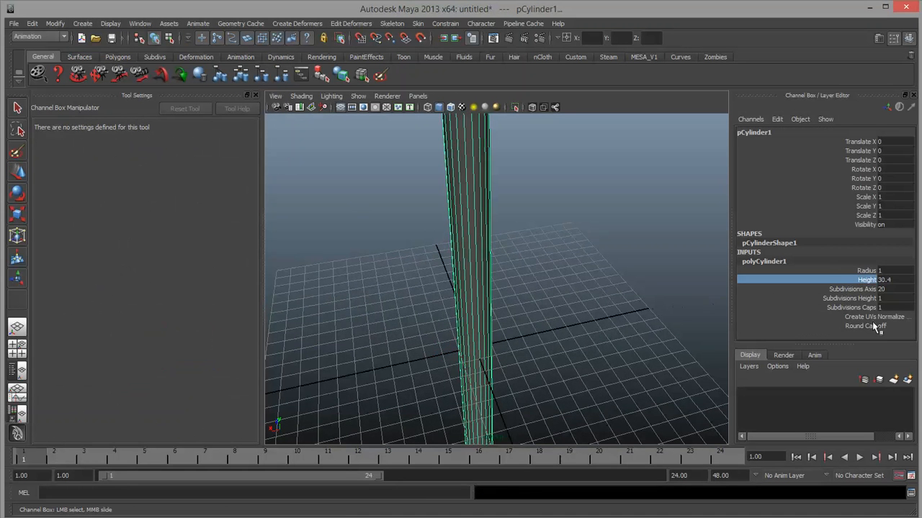
Step: Set the cylinder's height subdivisions to 50
left_click(857, 298)
key("f")
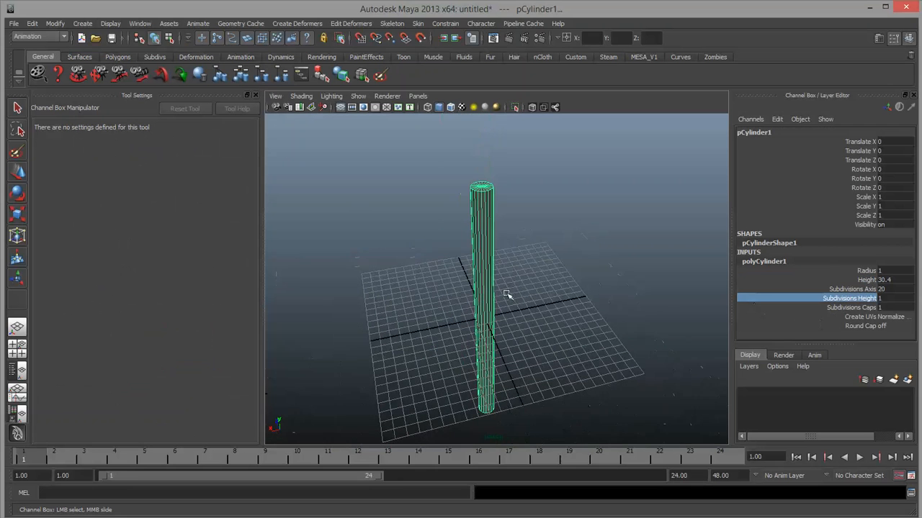
middle_click_drag(507, 294, 725, 293)
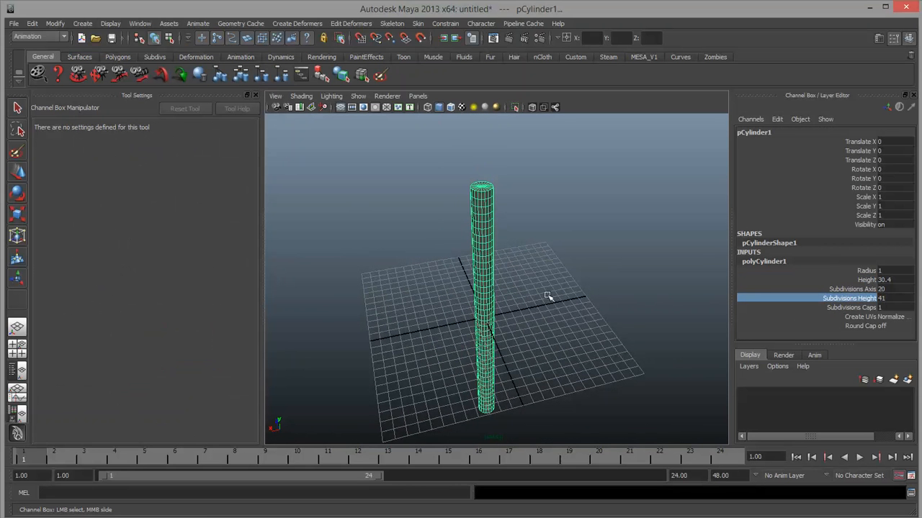
middle_click_drag(545, 295, 599, 300)
left_click_drag(628, 302, 490, 292, "alt")
Step: Select a band of vertices just above the cylinder's middle and apply the smooth S-shaped falloff curve preset
right_click_drag(490, 291, 452, 292)
key("w")
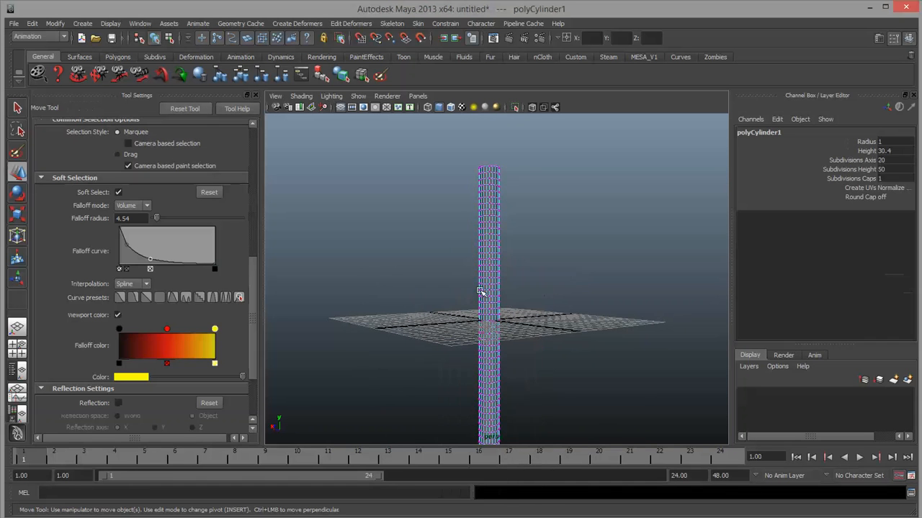
left_click_drag(525, 276, 407, 285)
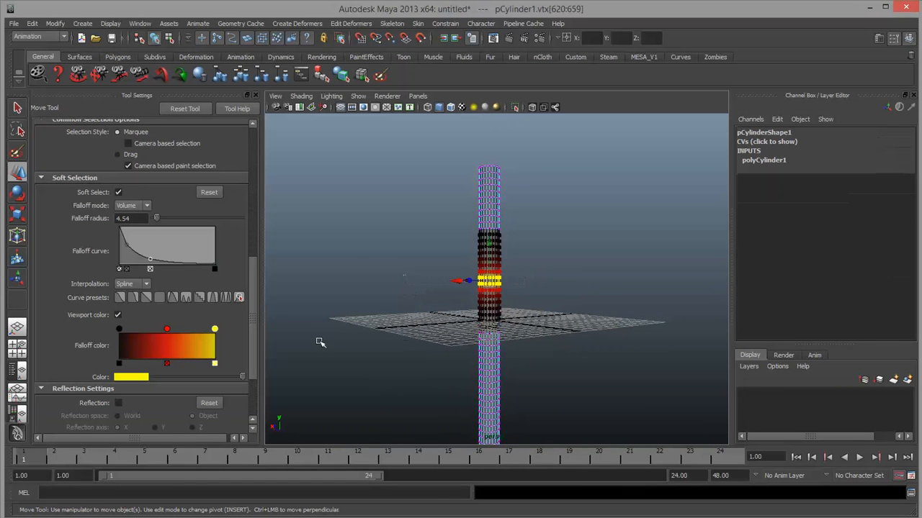
left_click(121, 300)
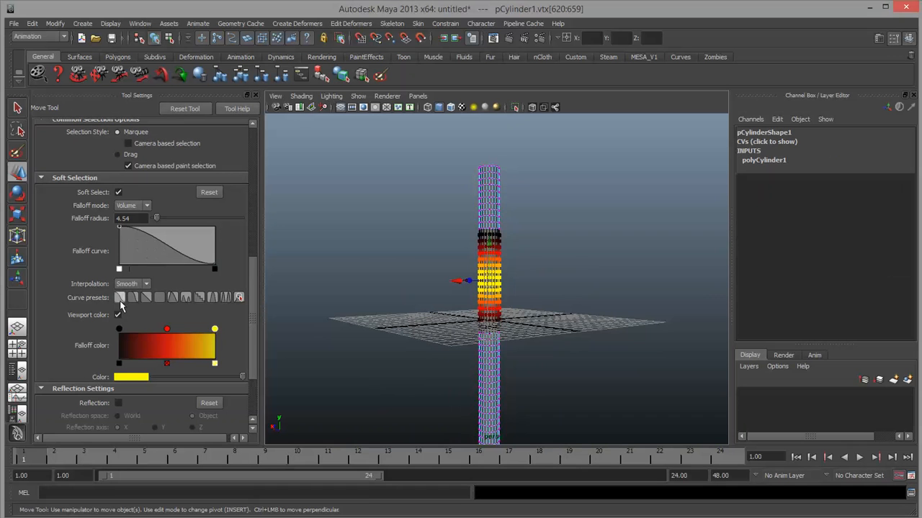
Step: Select bands of vertices along the cylinder's lower and upper parts, shift them slightly sideways to bend it, and clear the selection
left_click_drag(465, 324, 589, 399, "alt")
left_click_drag(439, 323, 449, 323)
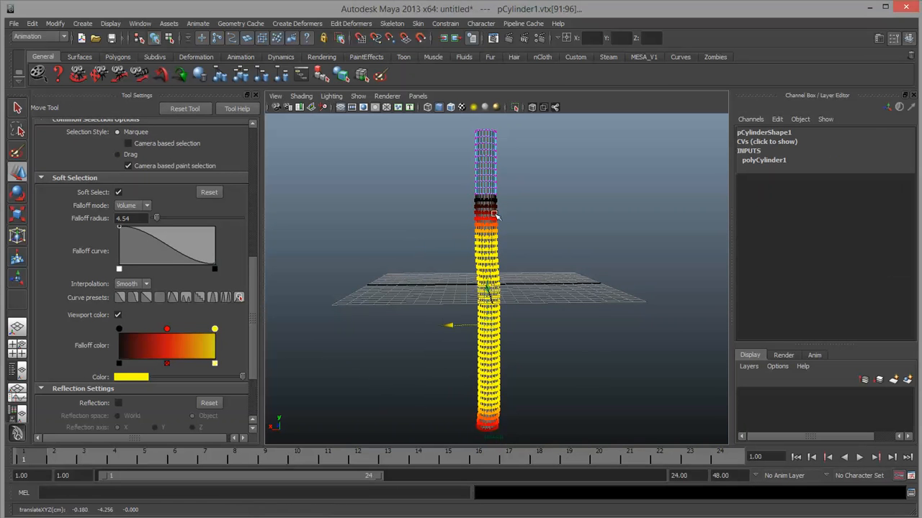
left_click_drag(536, 167, 444, 207)
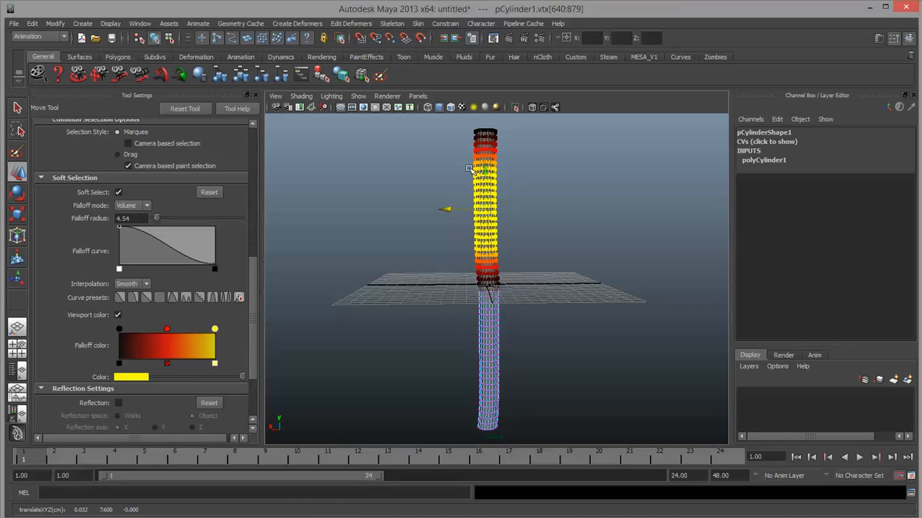
left_click_drag(459, 165, 525, 174)
middle_click_drag(452, 171, 458, 223, "alt")
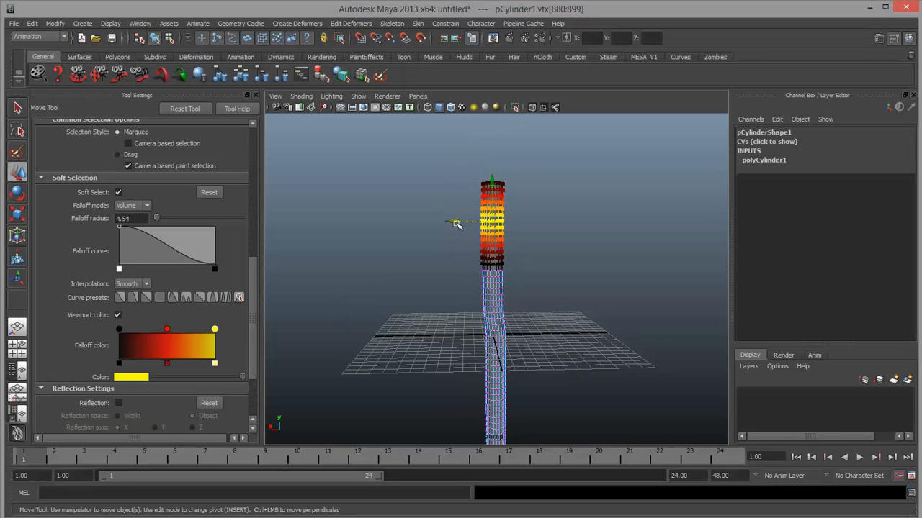
left_click_drag(459, 221, 459, 220)
left_click(545, 305)
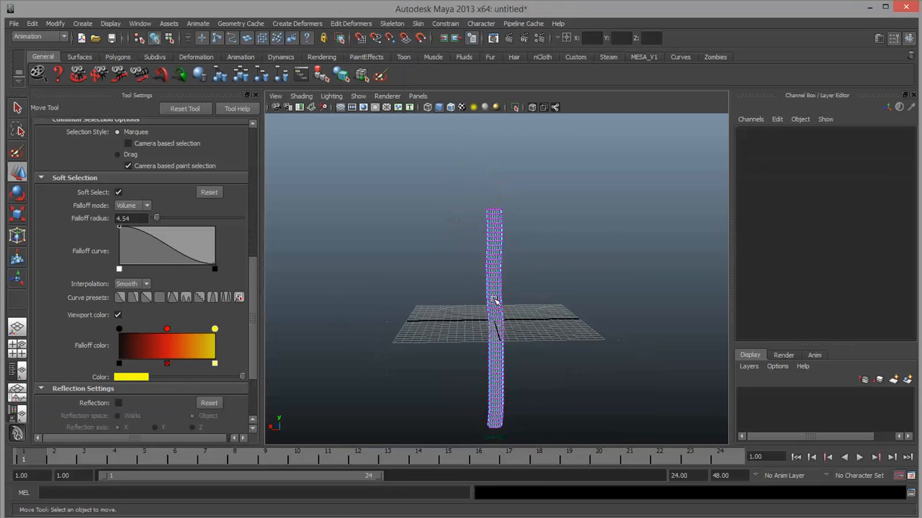
Step: View the cylinder in object mode from another side, then select its middle band of vertices and shift them slightly sideways
right_click_drag(495, 300, 544, 285)
left_click_drag(552, 283, 583, 355, "alt")
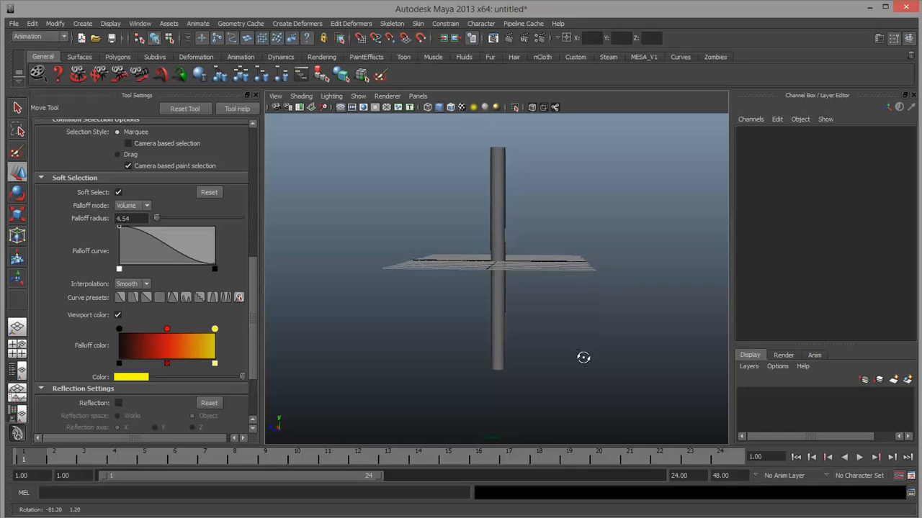
left_click(503, 229)
right_click_drag(506, 219, 445, 212)
left_click_drag(429, 236, 591, 291)
left_click_drag(458, 262, 459, 264)
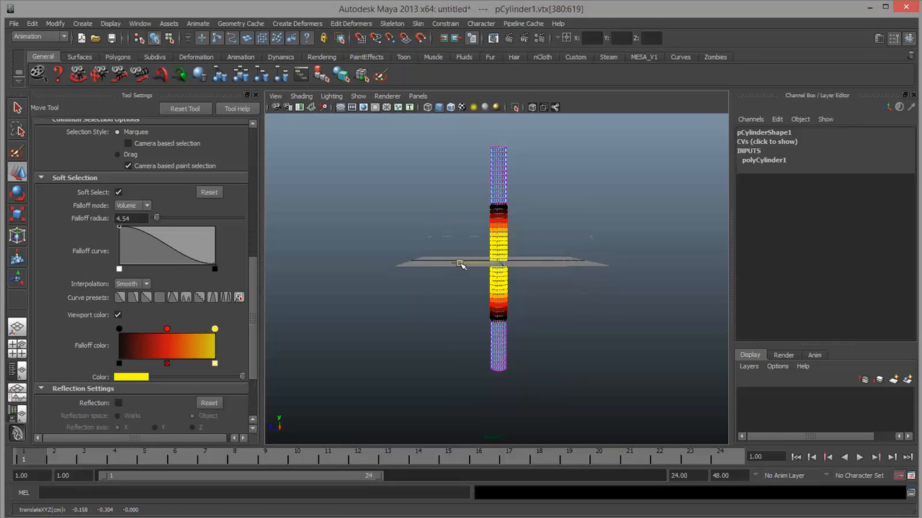
Step: Select a band of vertices in the cylinder's upper part, shift it slightly sideways, and clear the selection
left_click(526, 147)
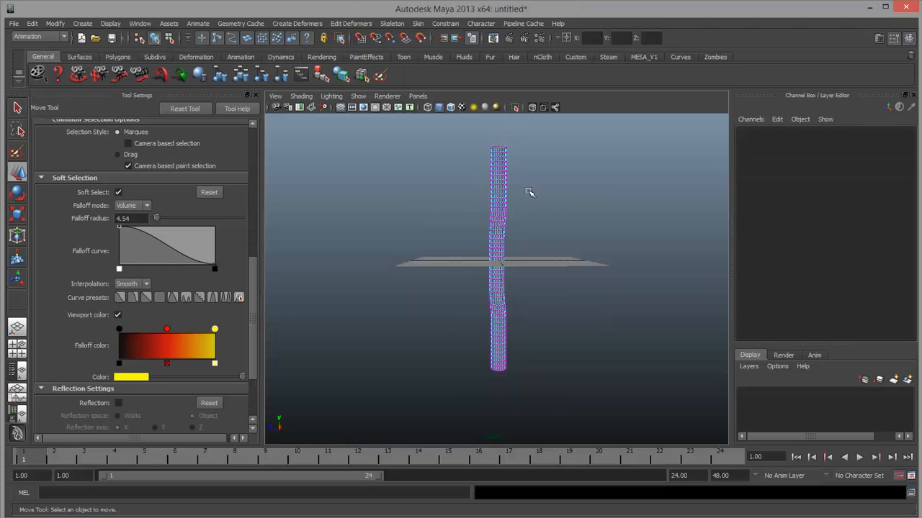
left_click_drag(538, 195, 481, 188)
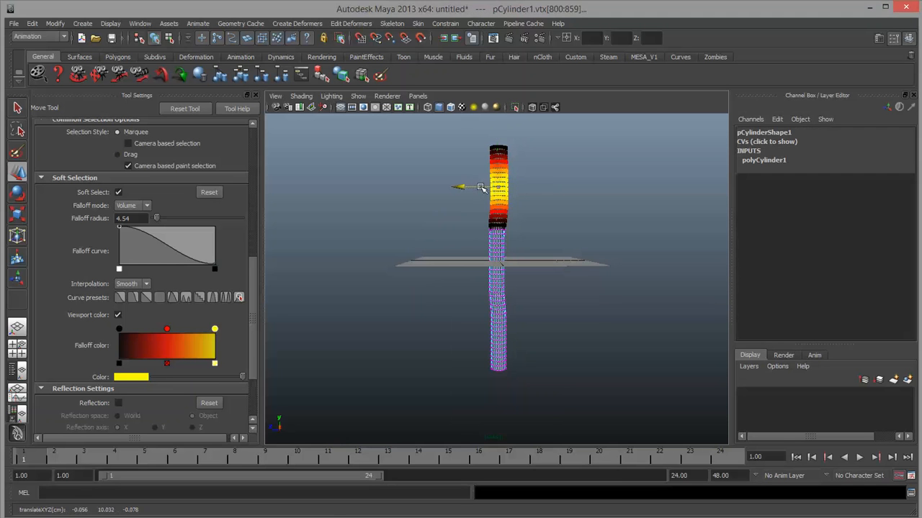
left_click(543, 329)
Step: Select the vertices at the cylinder's bottom end and enlarge the soft selection falloff radius to about 31.08
left_click_drag(546, 314, 447, 397)
left_click_drag(460, 345, 439, 314)
left_click_drag(497, 325, 645, 350)
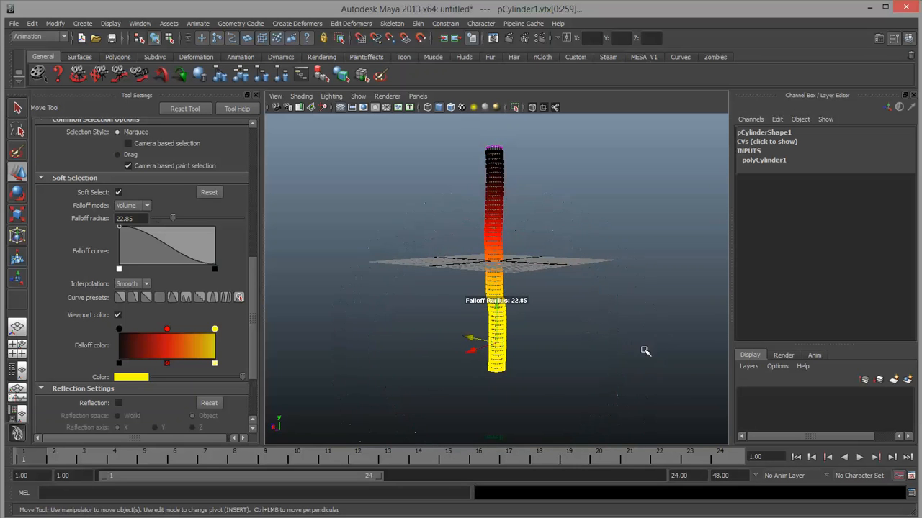
left_click_drag(501, 349, 561, 309, "alt")
left_click_drag(522, 331, 582, 308)
left_click_drag(556, 272, 569, 333, "alt")
scroll(533, 339, "up", 2)
Step: Try scaling the soft-selected bottom vertices of the cylinder, and undo the scaling
key("r")
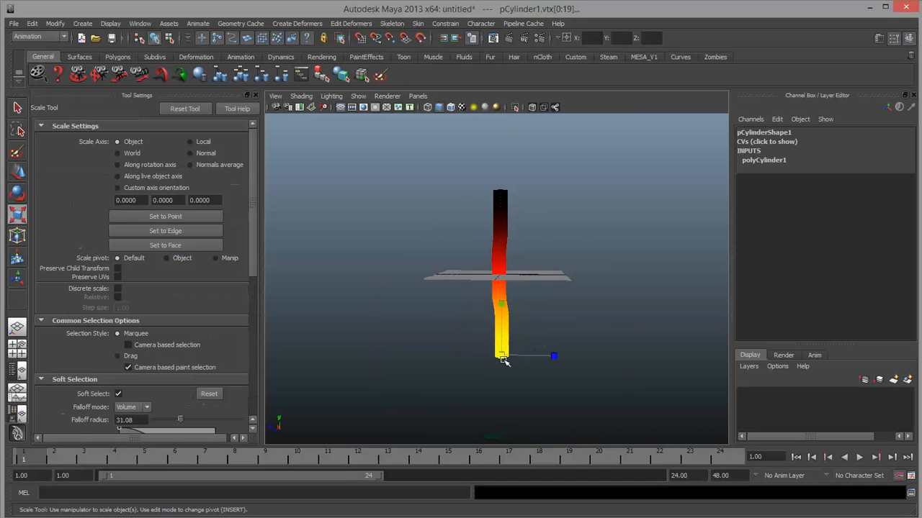
mouse_move(504, 363)
left_mouse_down()
mouse_move(547, 360)
mouse_move(493, 356)
mouse_move(503, 356)
left_mouse_up()
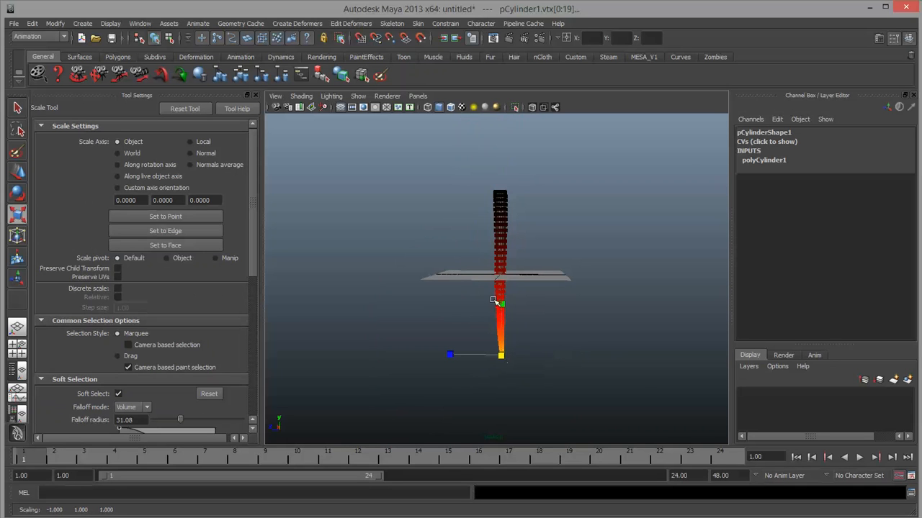
key("ctrl+z")
key("ctrl+z")
key("ctrl+z")
key("ctrl+z")
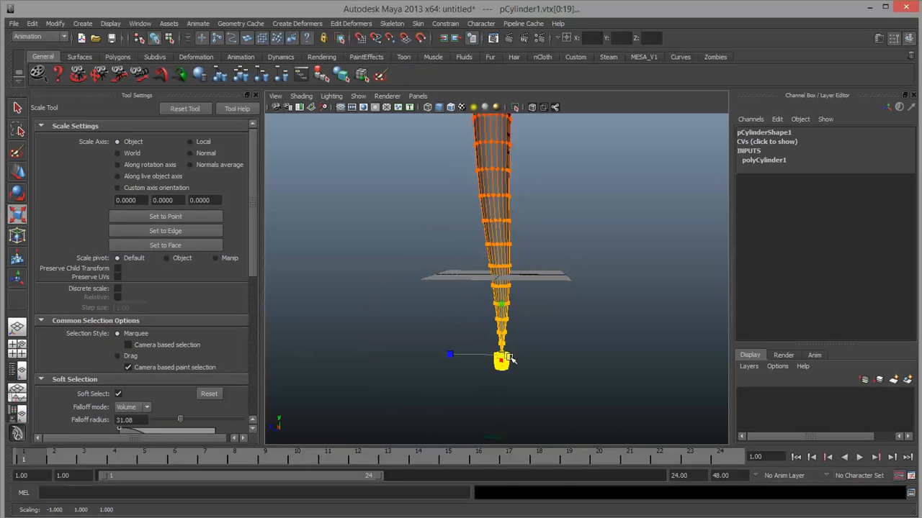
Step: Scale the soft-selected bottom vertices outward to thicken the cylinder's base, and move them down to lengthen it
left_click_drag(502, 358, 538, 371)
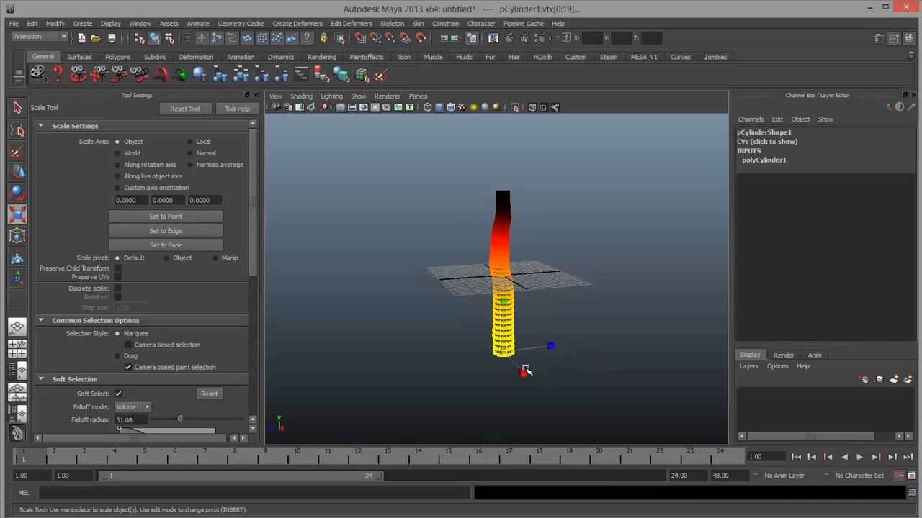
key("w")
left_click_drag(504, 322, 512, 404)
left_click_drag(538, 352, 423, 341, "alt")
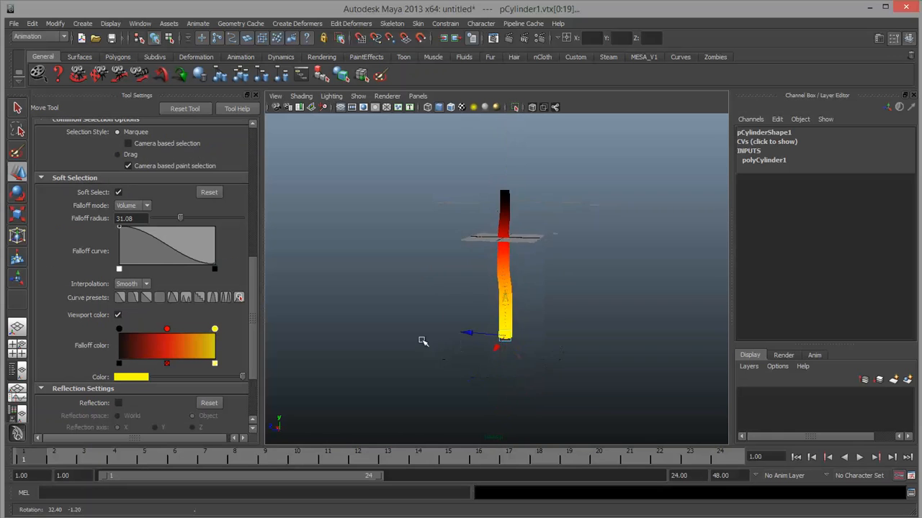
Step: Clear the vertex selection, inspect the tapered cylinder from several sides, and return it to object mode
left_click(423, 341)
left_click_drag(517, 333, 308, 338, "alt")
scroll(572, 346, "up", 5)
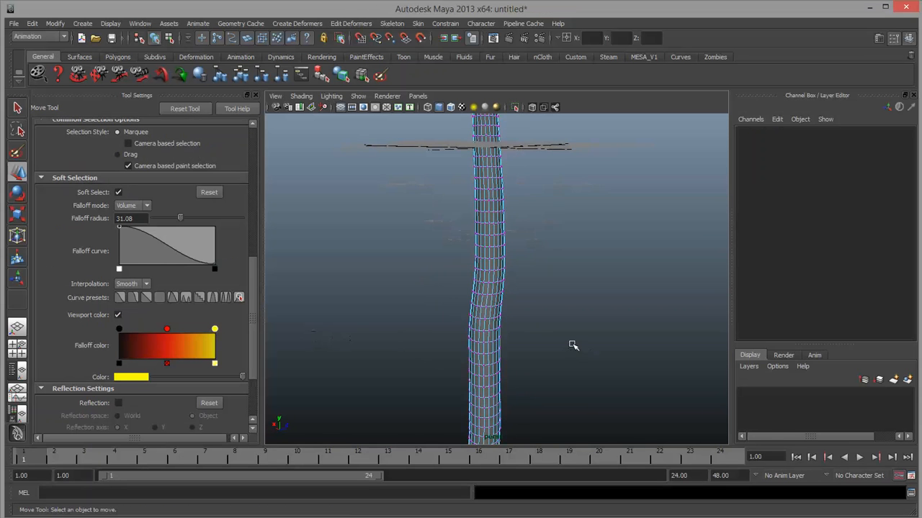
right_click_drag(572, 346, 468, 332, "alt")
left_click_drag(468, 333, 445, 347, "alt")
middle_click_drag(445, 347, 459, 408, "alt")
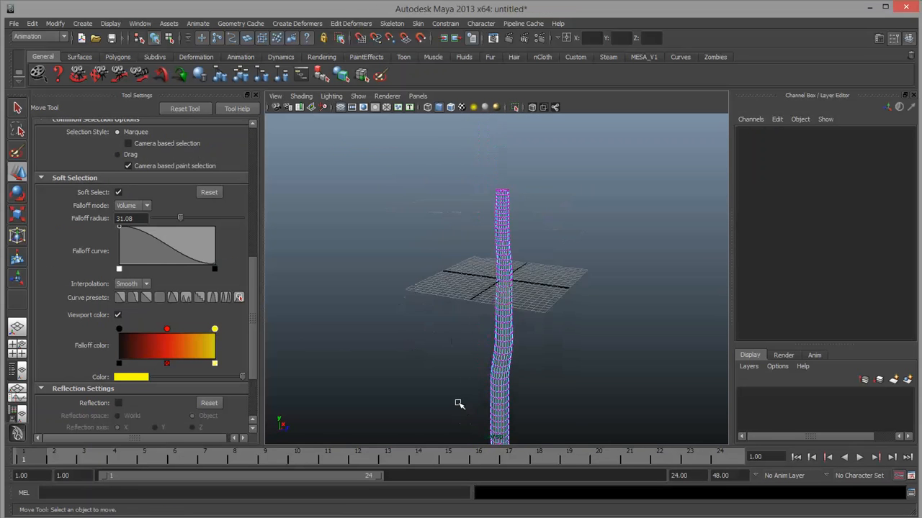
left_click_drag(459, 405, 584, 370, "alt")
right_click_drag(532, 329, 583, 312)
left_click_drag(551, 327, 536, 308, "alt")
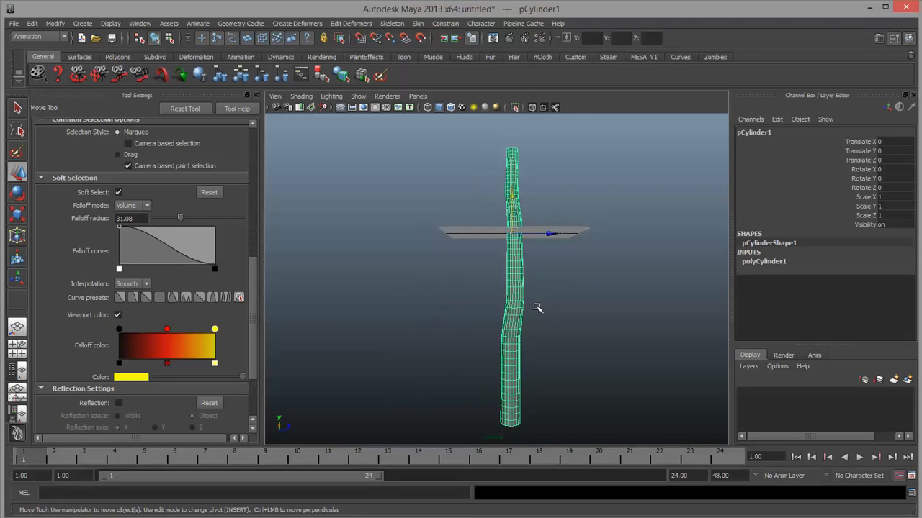
scroll(536, 308, "down", 2)
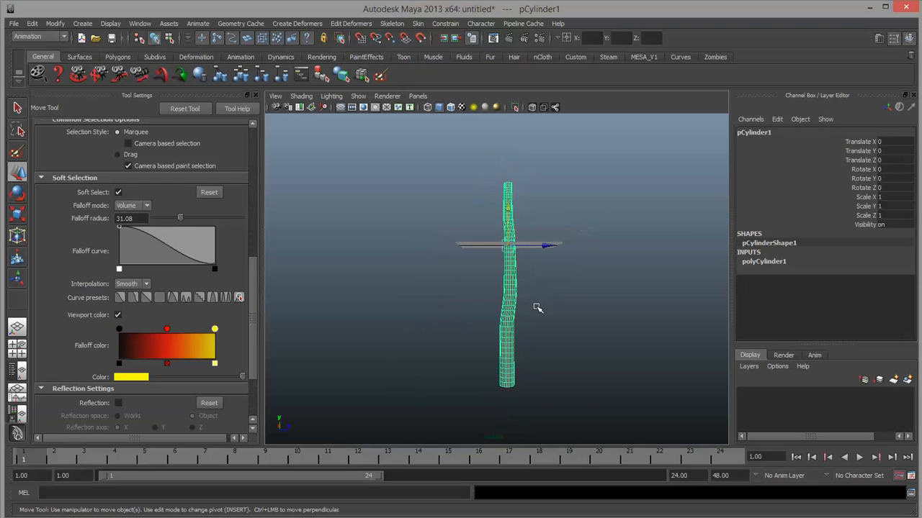
Step: Raise the whole cylinder to about 35.88 in Y so that its base rests on the grid
left_click_drag(528, 299, 530, 373, "alt")
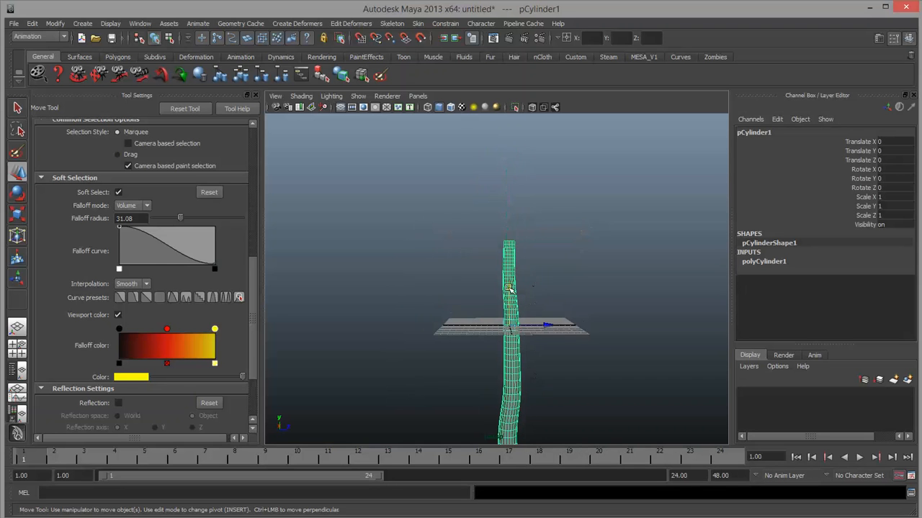
left_click_drag(510, 293, 511, 198)
scroll(552, 266, "down", 3)
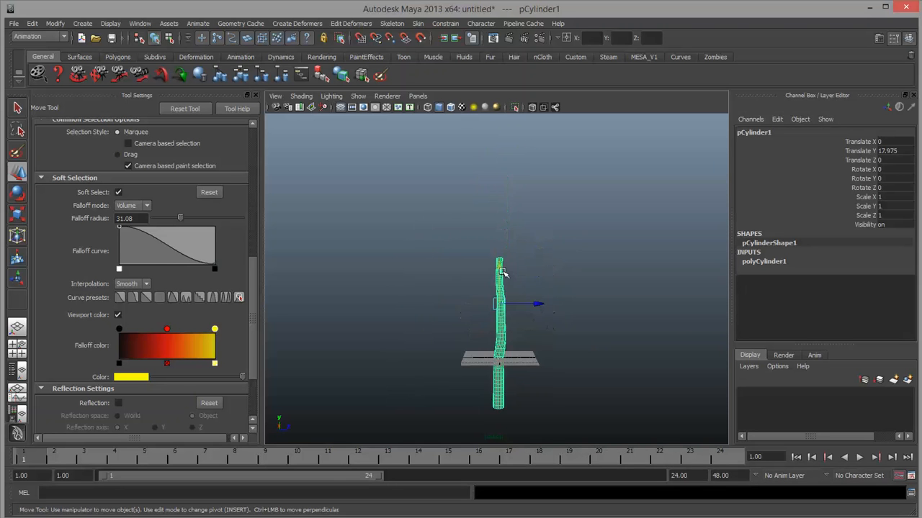
left_click_drag(502, 272, 498, 205)
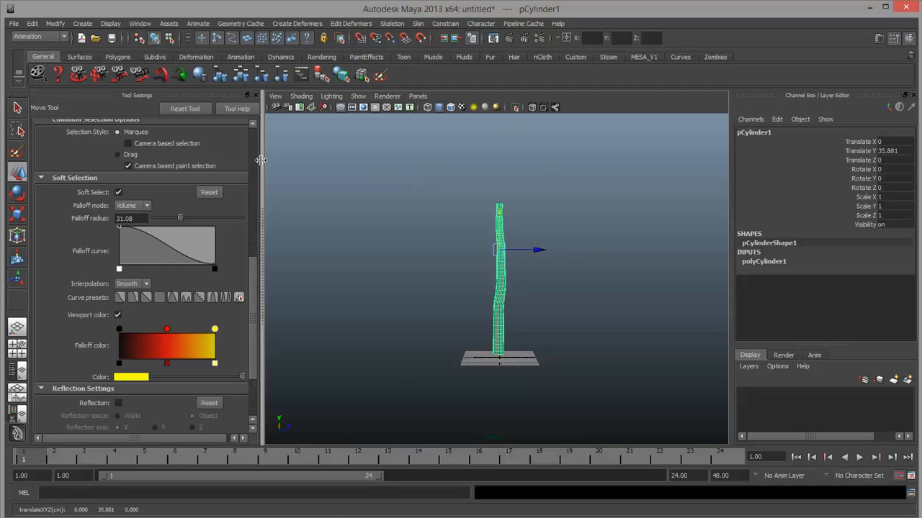
left_click(490, 186)
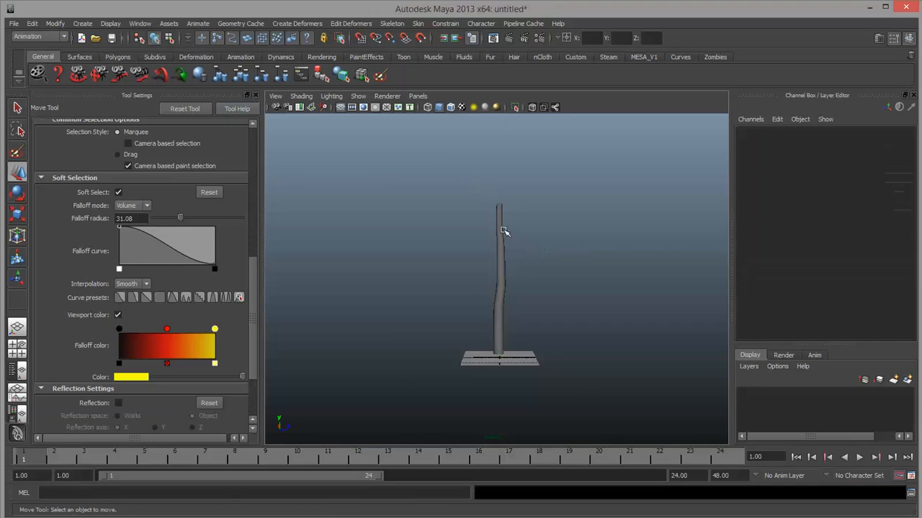
left_click(501, 230)
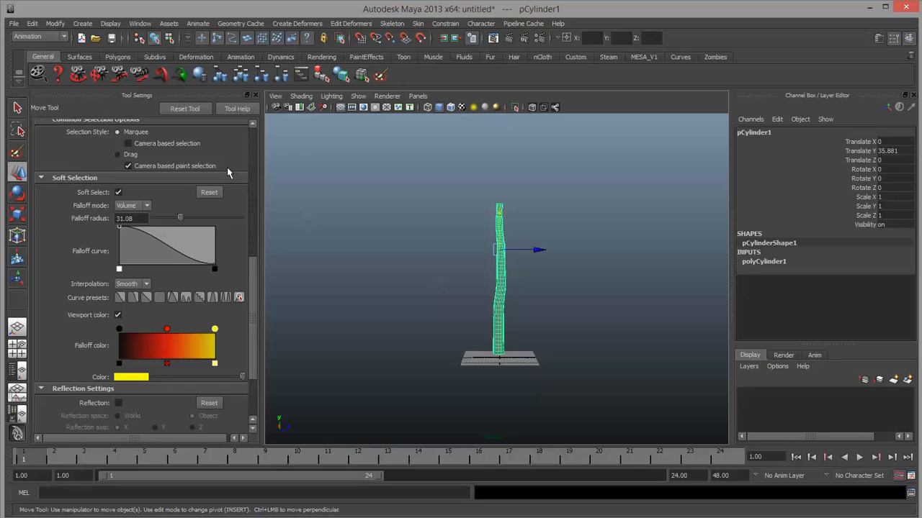
Step: Keep the Animation menu set and create a lattice deformer around the selected cylinder
left_click(56, 40)
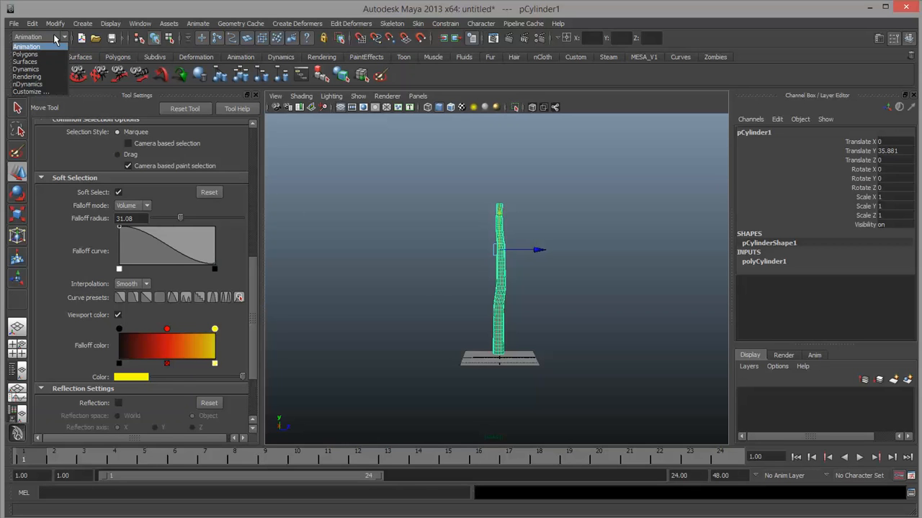
left_click(48, 38)
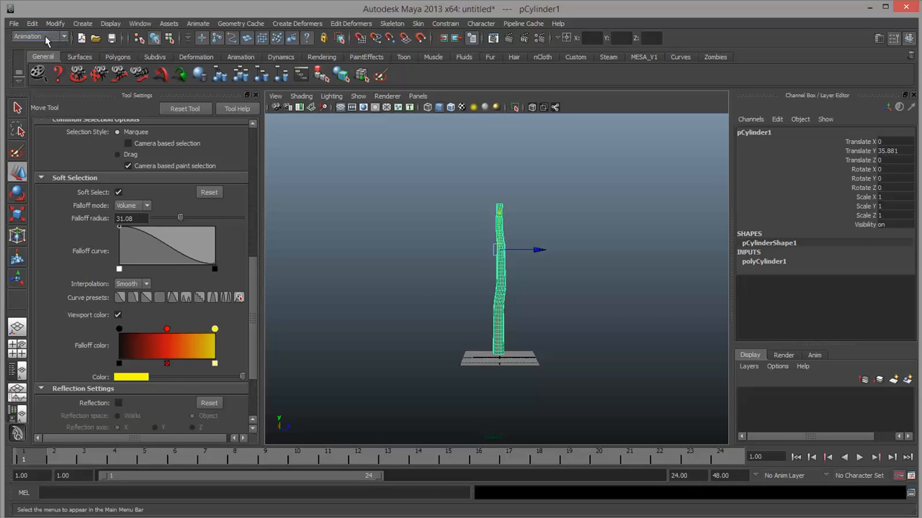
left_click(300, 23)
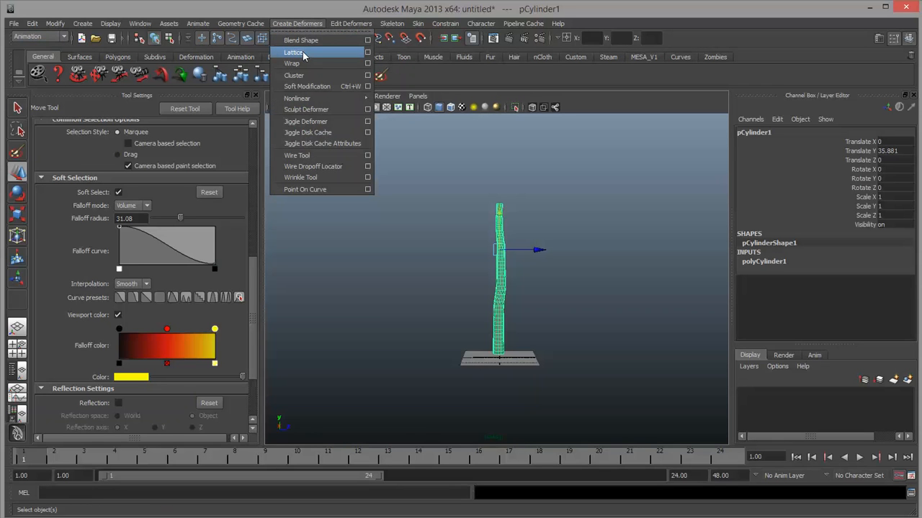
left_click(304, 56)
scroll(401, 282, "up", 5)
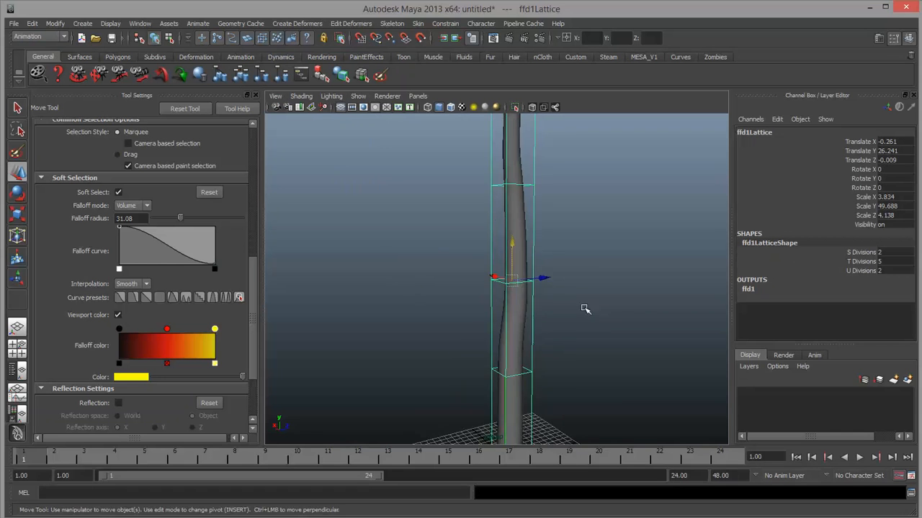
left_click_drag(584, 309, 574, 265, "alt")
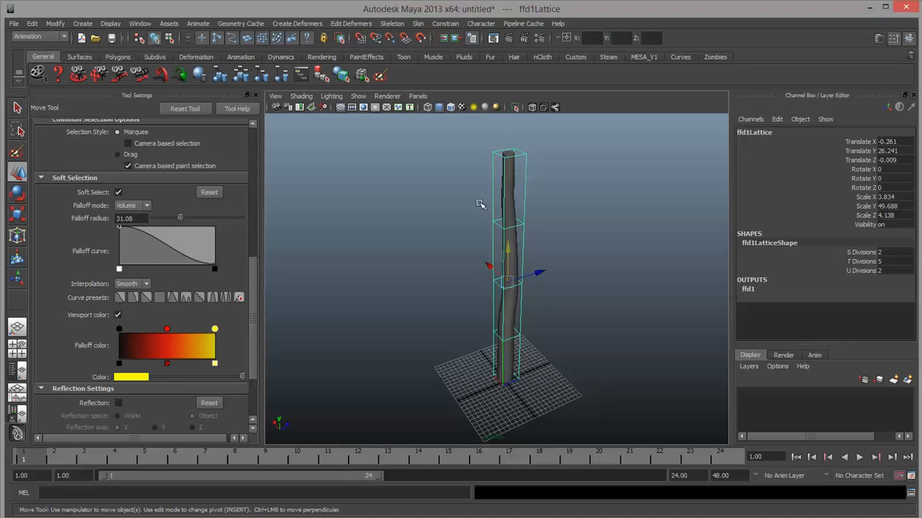
right_click_drag(516, 219, 493, 307, "alt")
middle_click_drag(493, 308, 496, 307, "alt")
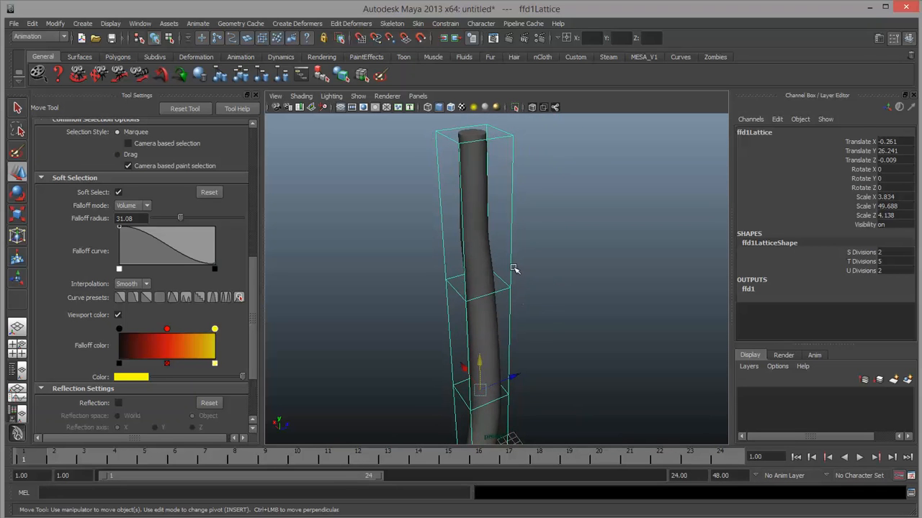
Step: Try switching between the lattice's point mode and the cylinder's vertex and object modes
right_click(510, 264)
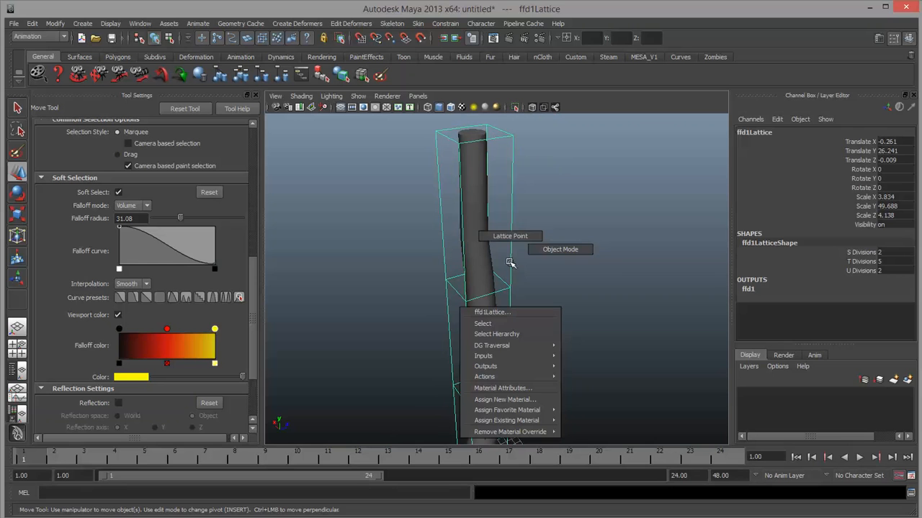
left_click(507, 232)
right_click(481, 247)
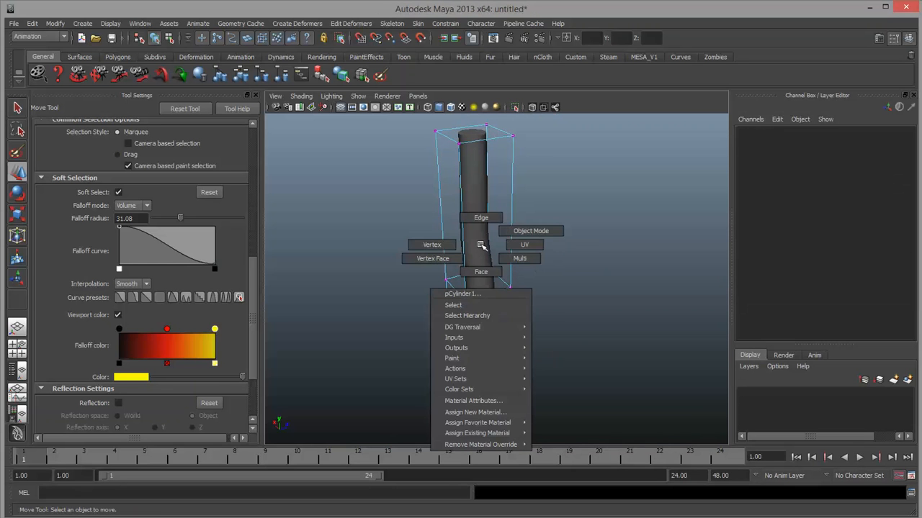
left_click(433, 245)
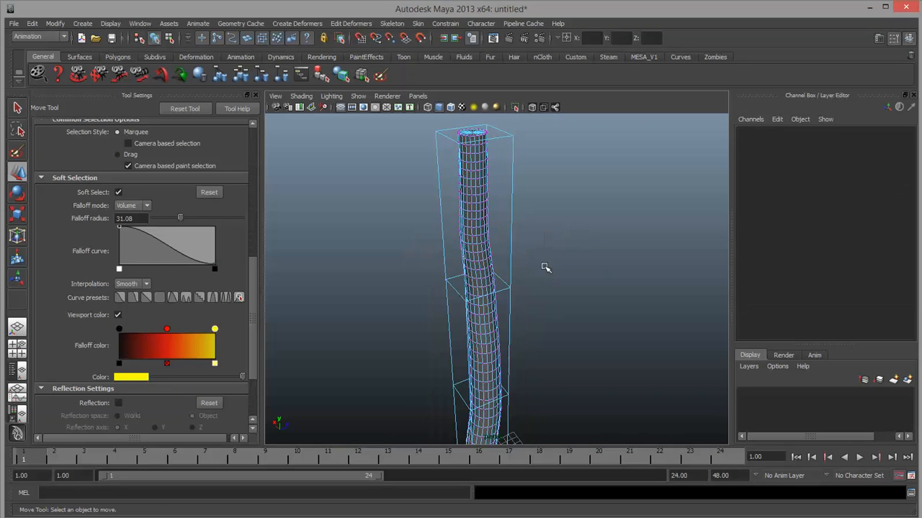
right_click(489, 246)
left_click(481, 227)
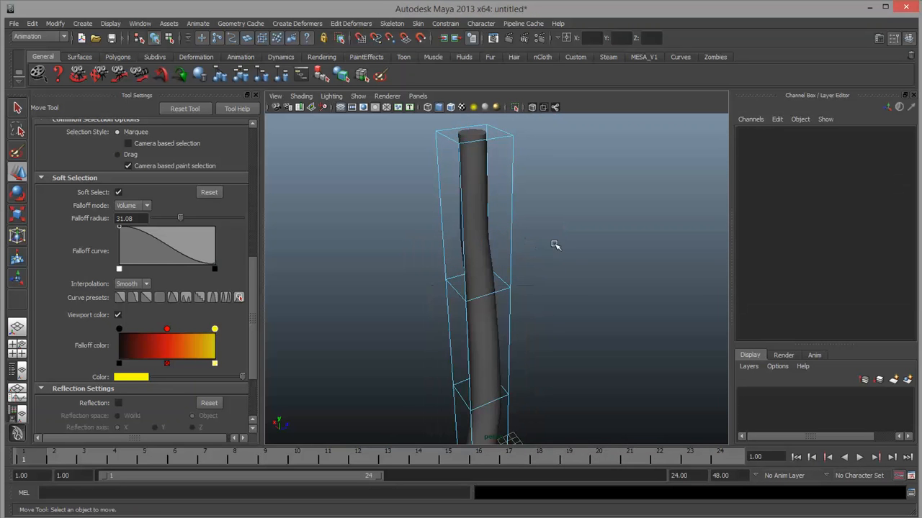
left_click(479, 244)
left_click(524, 254)
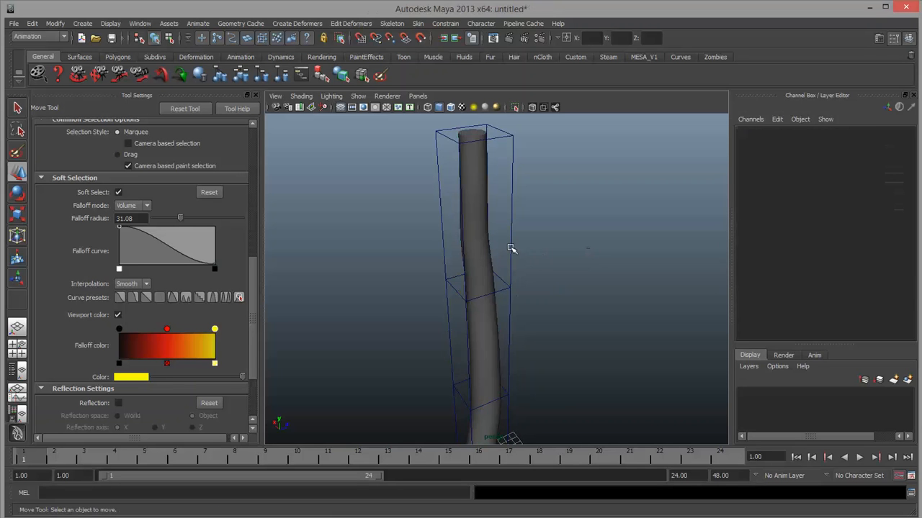
Step: Put the lattice in lattice point mode and select a corner point on the level just below its top
left_click(511, 250)
right_click(512, 251)
left_click(511, 220)
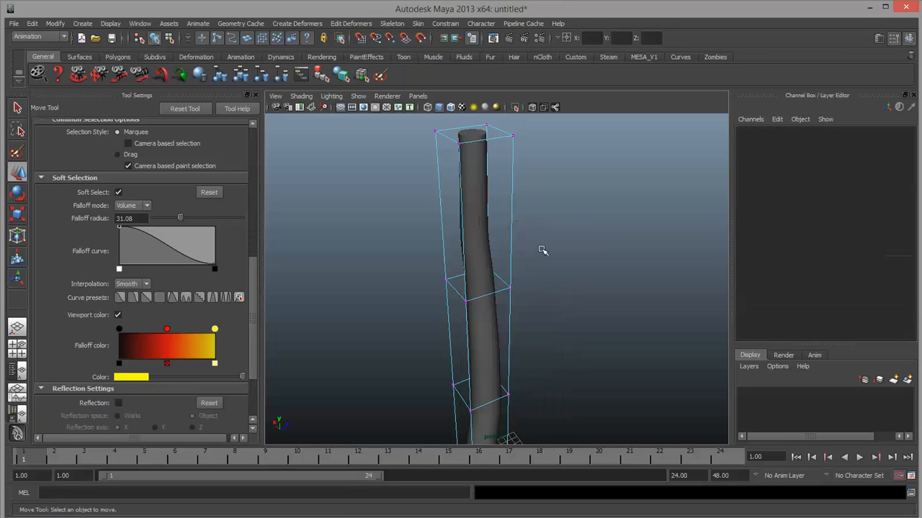
left_click(509, 287)
Step: Try moving the selected lattice point sideways with soft selection on, and undo the move
left_click_drag(509, 287, 638, 291)
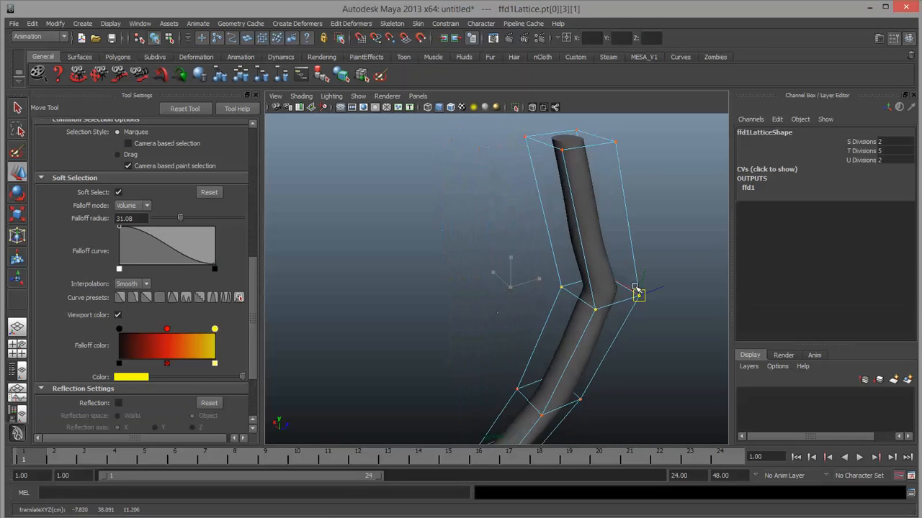
key("ctrl+z")
key("ctrl+z")
key("ctrl+z")
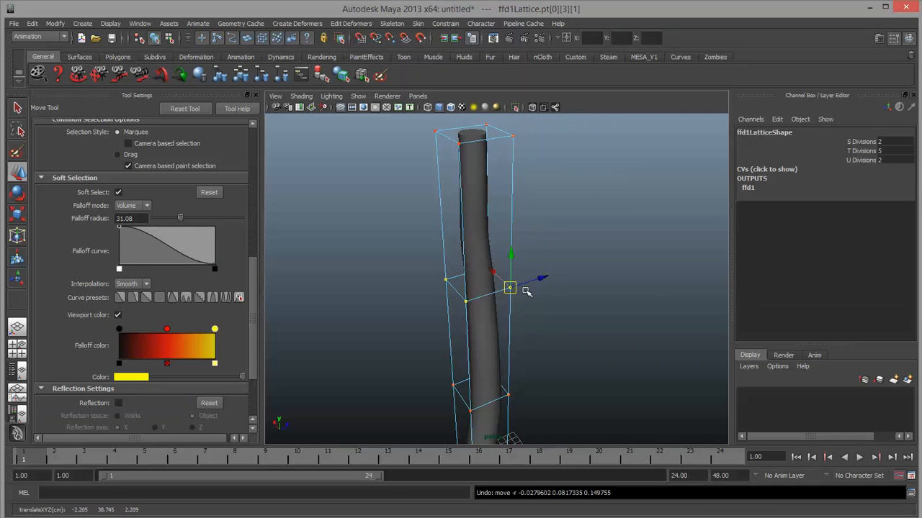
Step: Turn off soft selection and pull lattice points below the top level outward on opposite sides to bulge the cylinder
key("b")
left_click_drag(509, 286, 558, 314)
left_click_drag(628, 272, 514, 279, "alt")
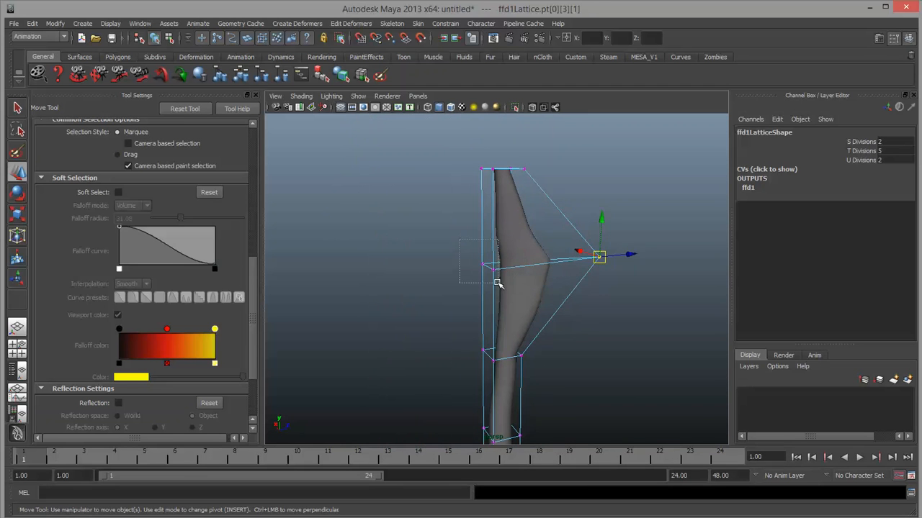
mouse_move(460, 239)
left_mouse_down()
mouse_move(495, 276)
mouse_move(416, 263)
mouse_move(537, 295)
mouse_move(446, 285)
mouse_move(444, 277)
left_mouse_up()
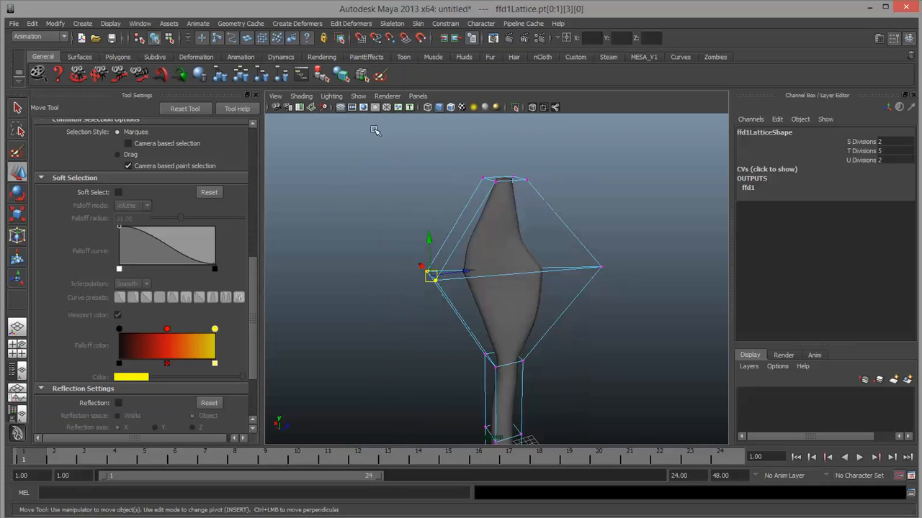
Step: Display the wireframe over the shaded cylinder and undo the last move of the lattice points
left_click(452, 108)
mouse_move(408, 319)
left_mouse_down("alt")
mouse_move(555, 324)
mouse_move(457, 319)
mouse_move(547, 376)
mouse_move(403, 309)
mouse_move(586, 354)
mouse_move(444, 295)
left_mouse_up("alt")
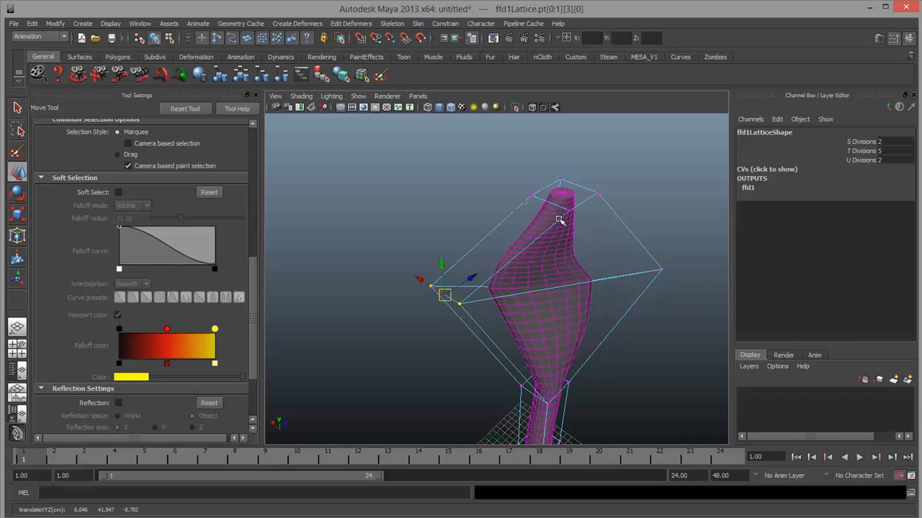
key("ctrl+z")
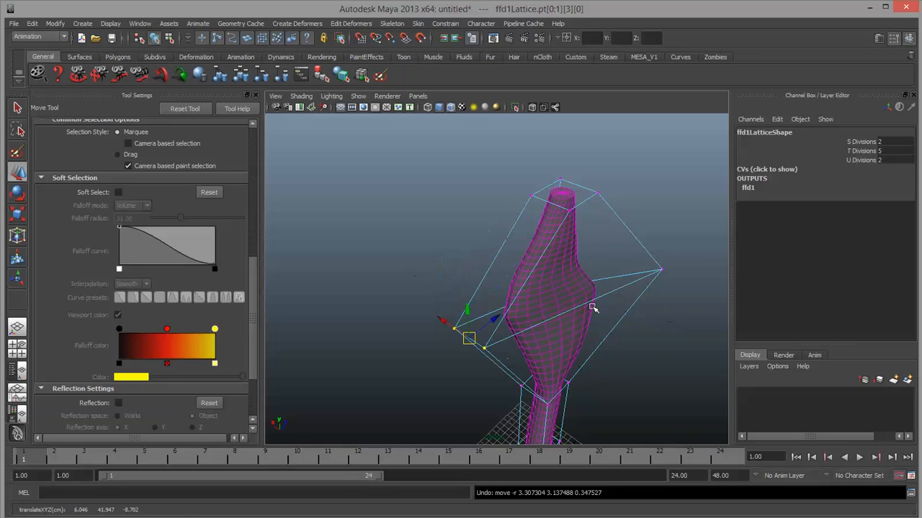
Step: Try moving the lattice points of the middle level downward by about 5.4 units, and undo the move
left_click_drag(592, 308, 538, 307, "alt")
right_click_drag(538, 308, 357, 326, "alt")
left_click_drag(443, 340, 459, 322, "alt")
right_click_drag(459, 323, 537, 334, "alt")
middle_click_drag(536, 333, 560, 267, "alt")
left_click_drag(565, 274, 432, 309)
left_click_drag(511, 294, 525, 333)
key("ctrl+z")
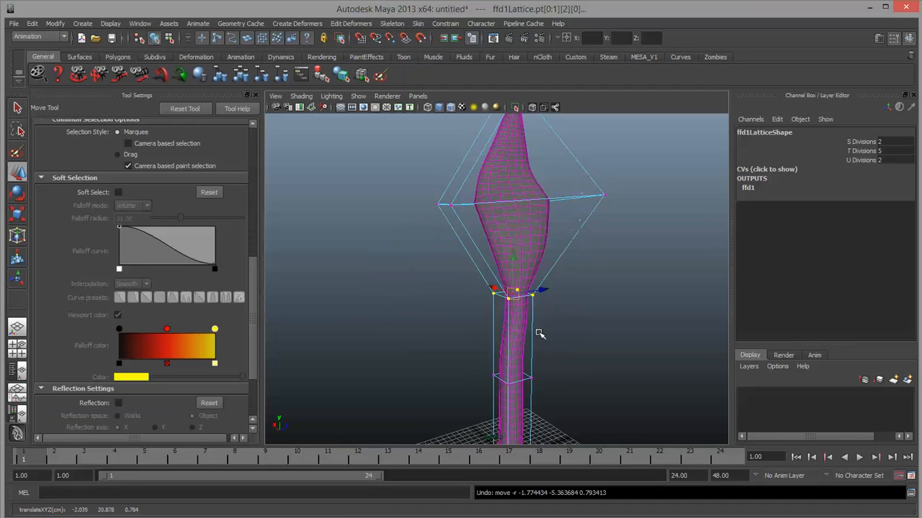
Step: Undo the remaining lattice point moves that bulged the cylinder
key("ctrl+z")
key("ctrl+z")
key("ctrl+z")
key("ctrl+z")
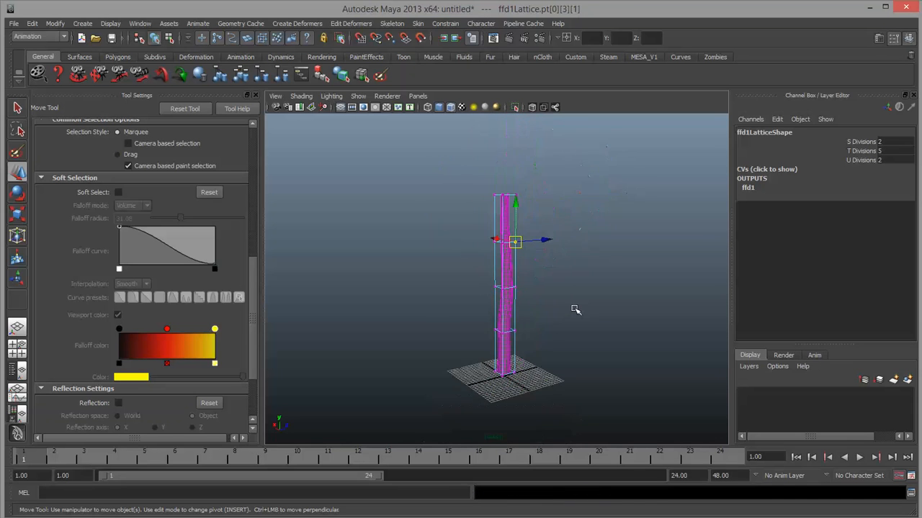
Step: Return the lattice to object mode, set its T Divisions to 2 and reactivate the Move tool
scroll(512, 264, "up", 5)
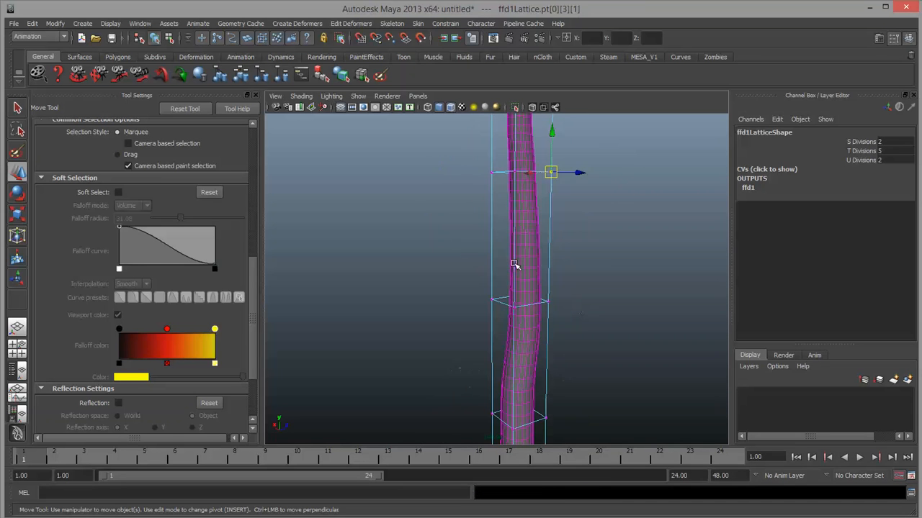
right_click(572, 211)
left_click(605, 199)
left_click(574, 217)
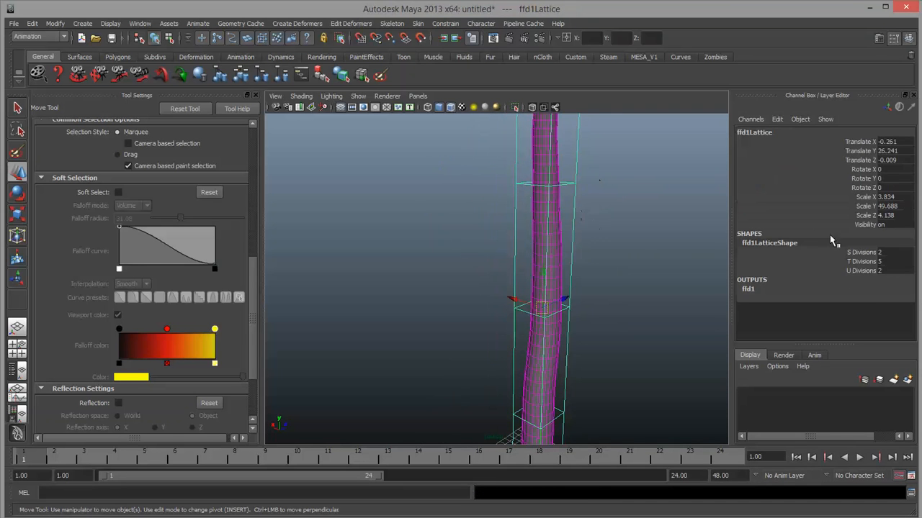
left_click(890, 263)
middle_click_drag(675, 284, 617, 276)
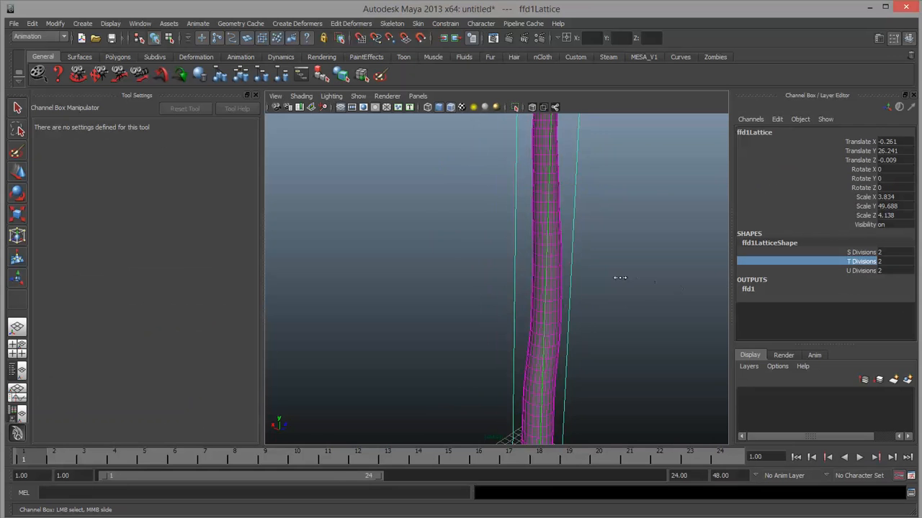
scroll(552, 257, "down", 5)
key("w")
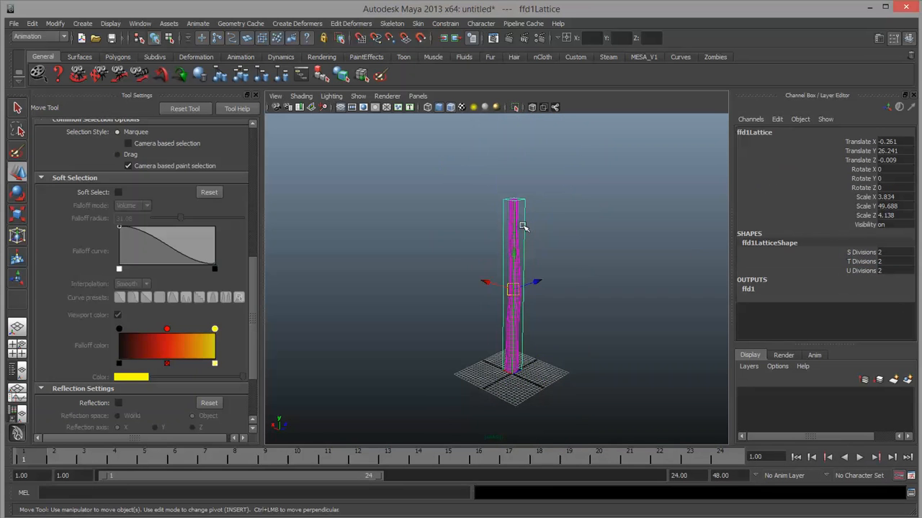
Step: Scale the bottom lattice points outward about 9.2 times to flare the cylinder's base, then try raising them and undo that move
right_click_drag(522, 227, 511, 196)
left_click_drag(455, 314, 576, 410)
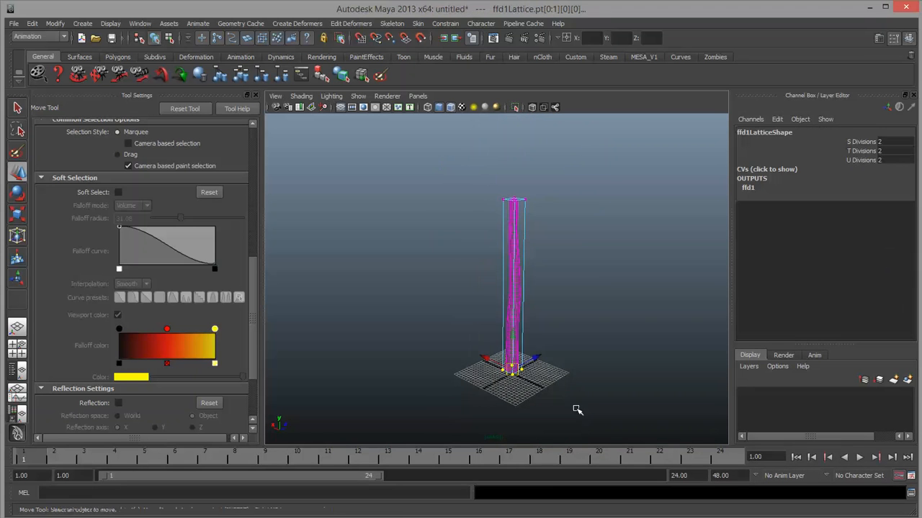
key("r")
left_click_drag(514, 360, 587, 360)
key("w")
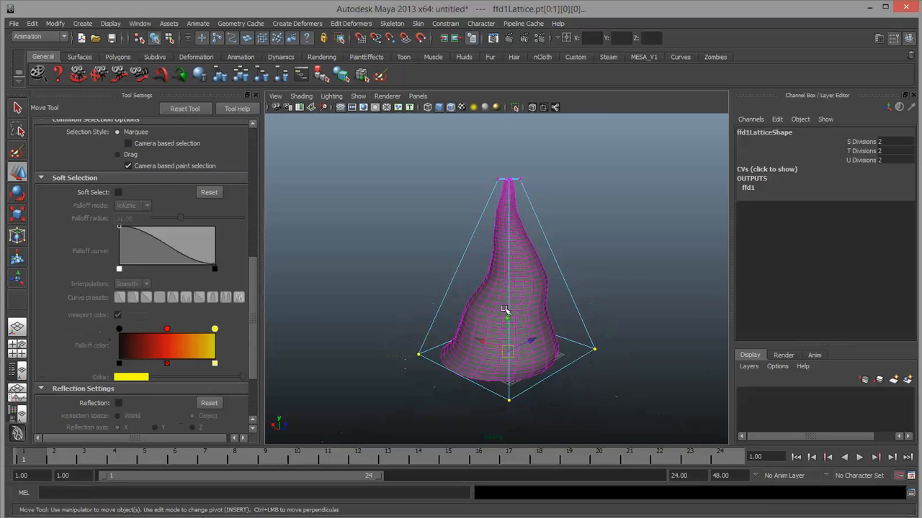
left_click_drag(512, 336, 539, 233)
key("ctrl+z")
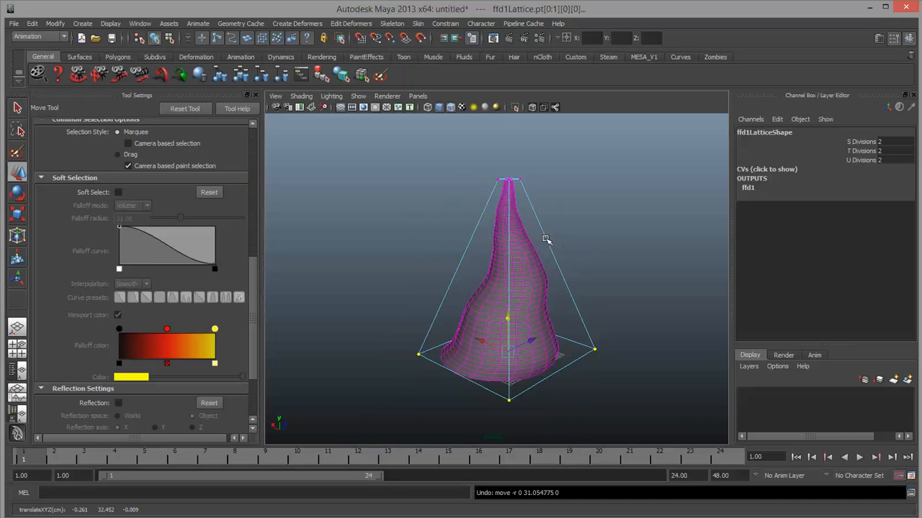
Step: Select the cylinder in object mode and inspect its polyCylinder1, tweak1 and ffd1 inputs
right_click_drag(527, 261, 574, 248)
left_click(525, 264)
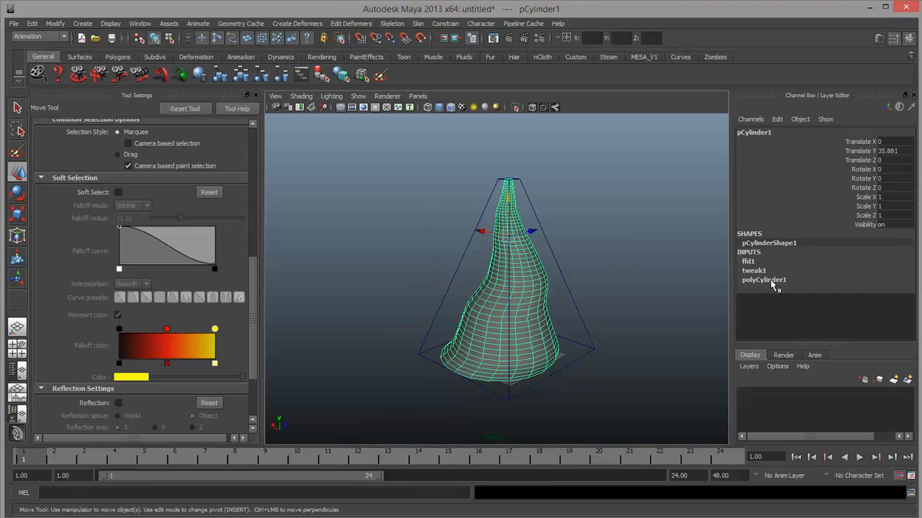
left_click(762, 280)
left_click(761, 271)
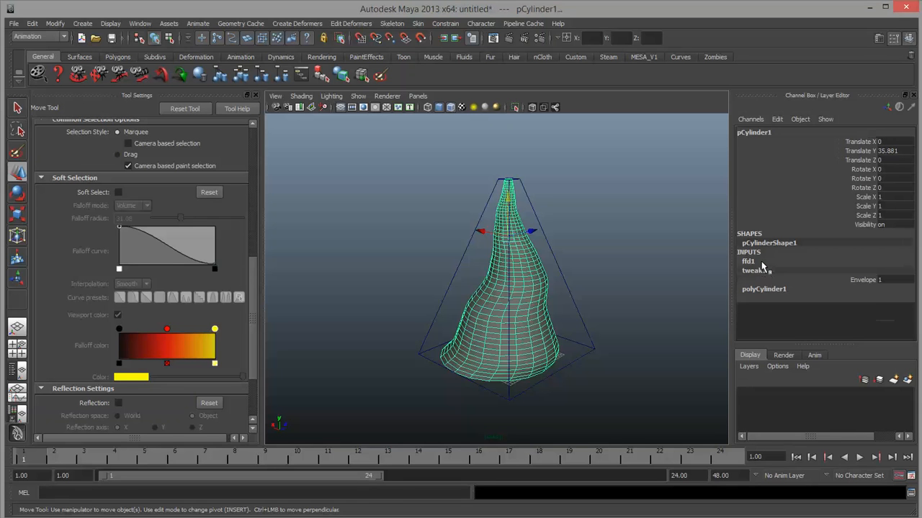
left_click(749, 261)
left_click(602, 254)
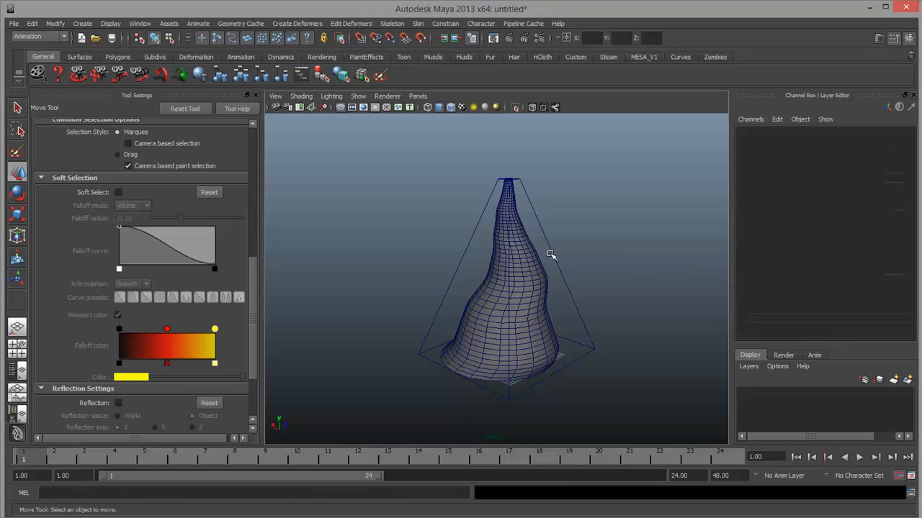
Step: Select the lattice and try to increase its T Divisions while its points are deformed
left_click(553, 254)
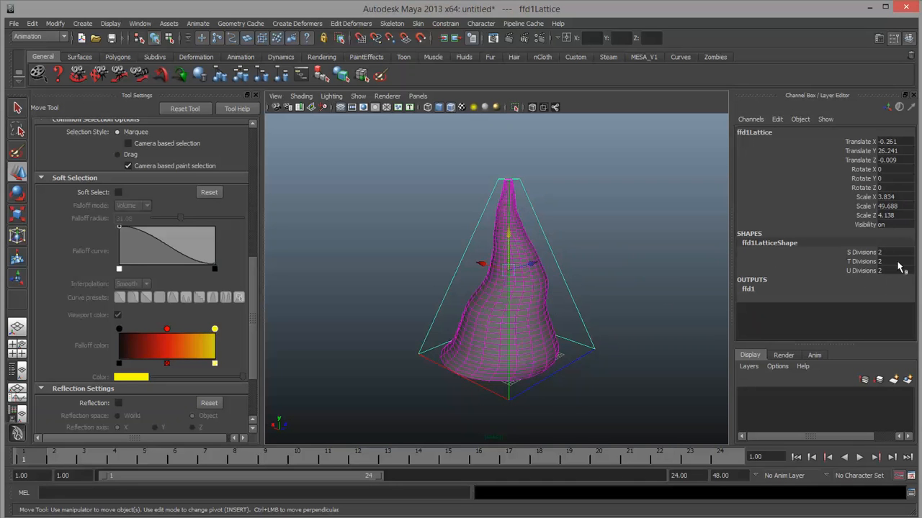
left_click(850, 262)
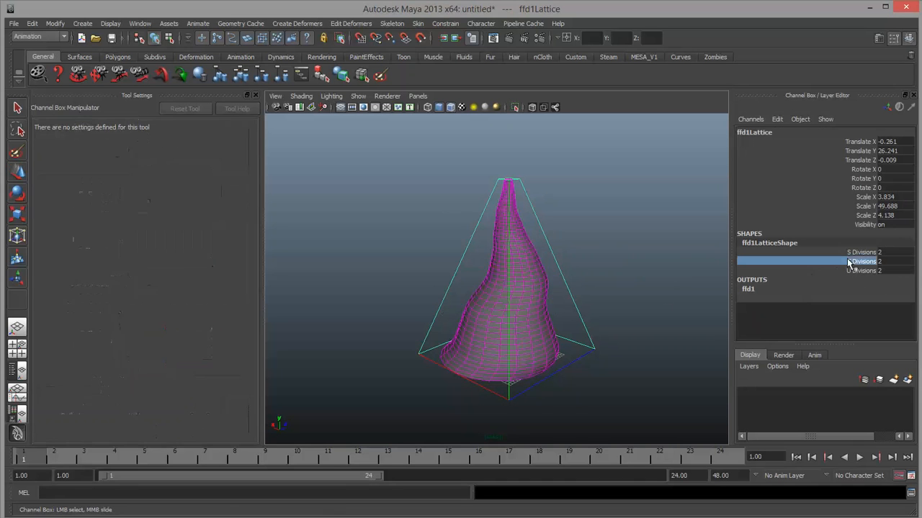
middle_click_drag(612, 251, 625, 250)
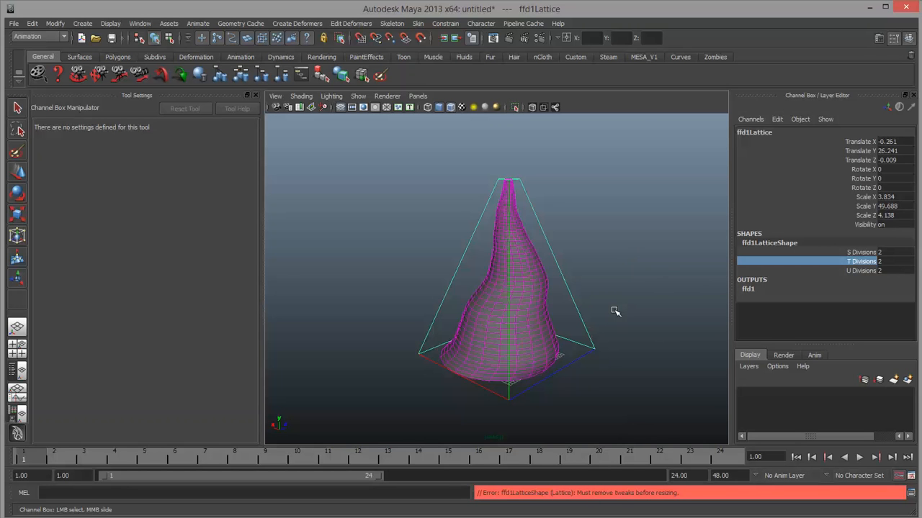
Step: Undo the recent actions back through the scaling of the bottom lattice points
key("ctrl+z")
key("ctrl+z")
key("ctrl+z")
key("ctrl+z")
key("ctrl+z")
key("ctrl+z")
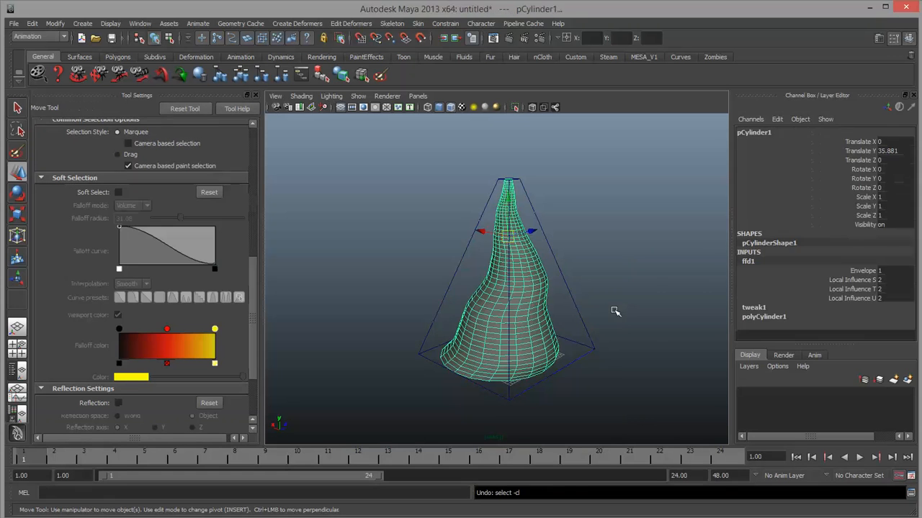
key("ctrl+z")
key("ctrl+z")
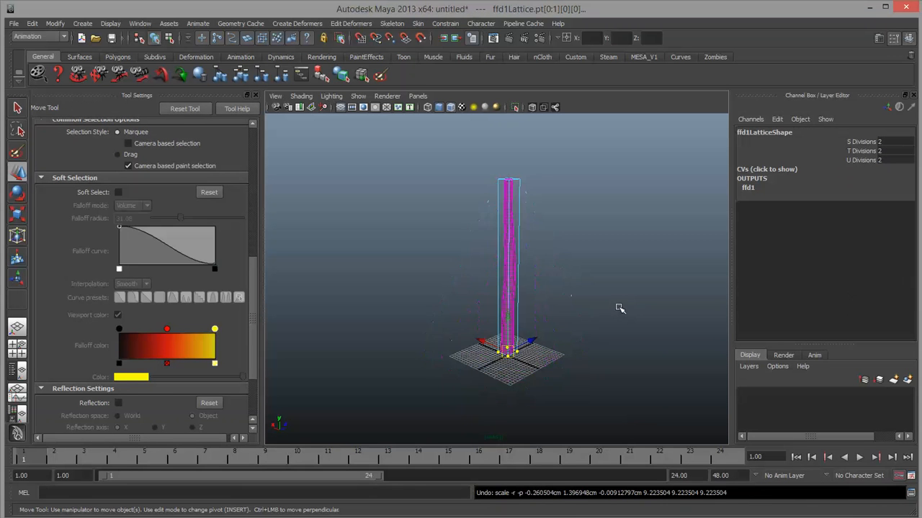
Step: Return the lattice to object mode and set its T Divisions to 3
right_click_drag(519, 237, 537, 226)
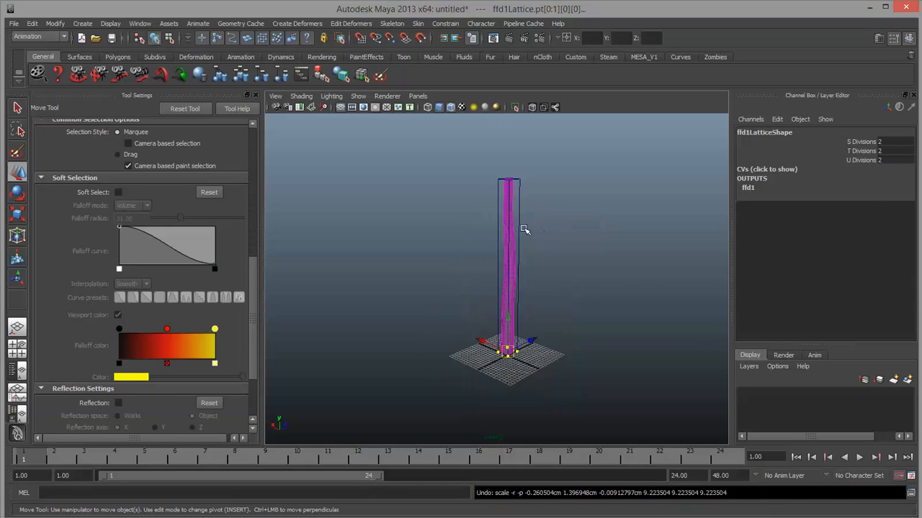
left_click(873, 263)
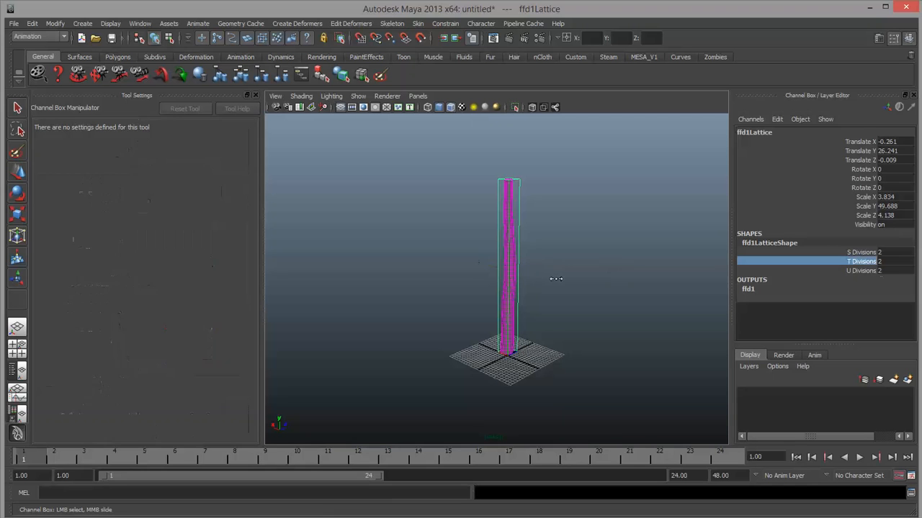
middle_click_drag(556, 279, 558, 274)
Step: Select the lattice points of the middle level and scale them outward about 8.6 times to bulge the cylinder
right_click_drag(557, 278, 533, 243, "alt")
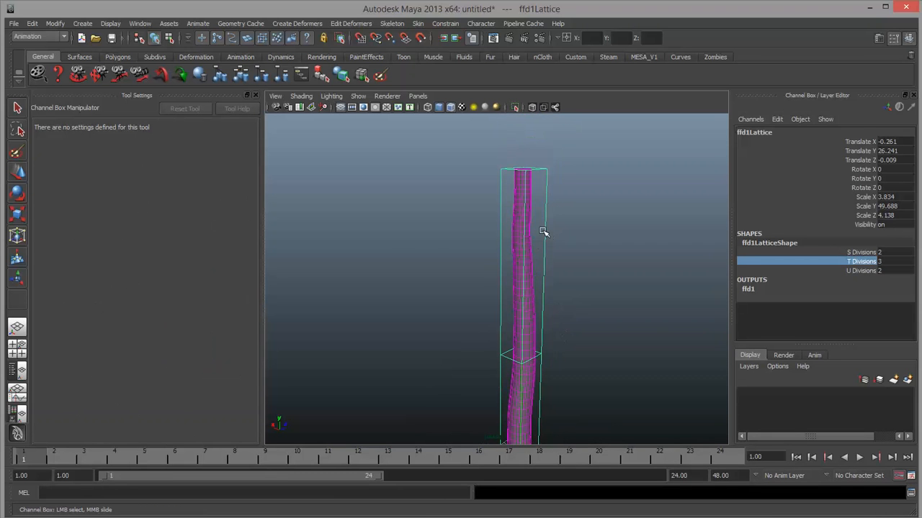
left_click_drag(542, 354, 547, 388, "alt")
left_click_drag(580, 173, 555, 264, "alt")
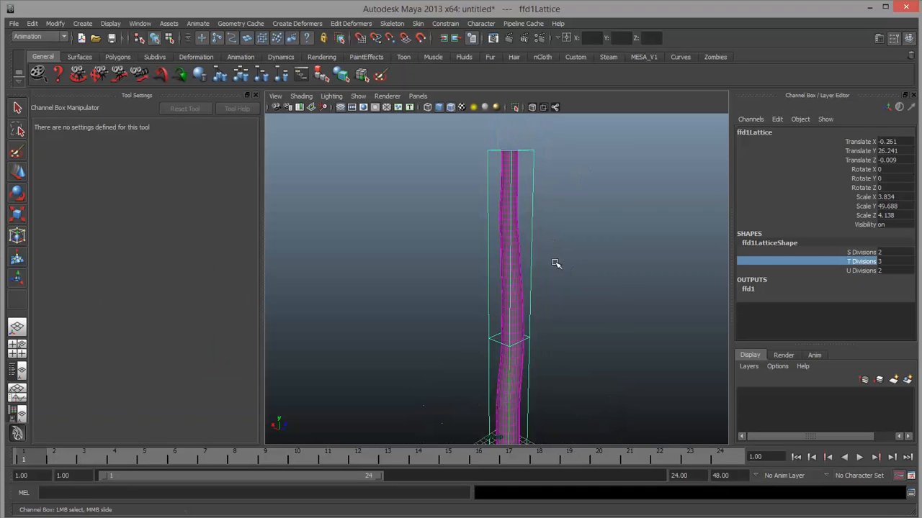
right_click(531, 228)
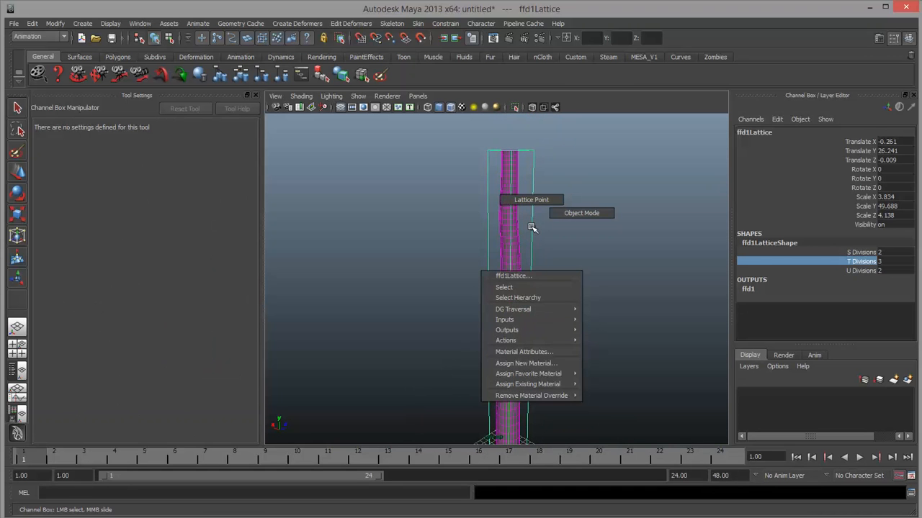
right_click_drag(531, 228, 532, 203)
middle_click_drag(556, 299, 560, 258, "alt")
left_click_drag(433, 237, 547, 321)
key("r")
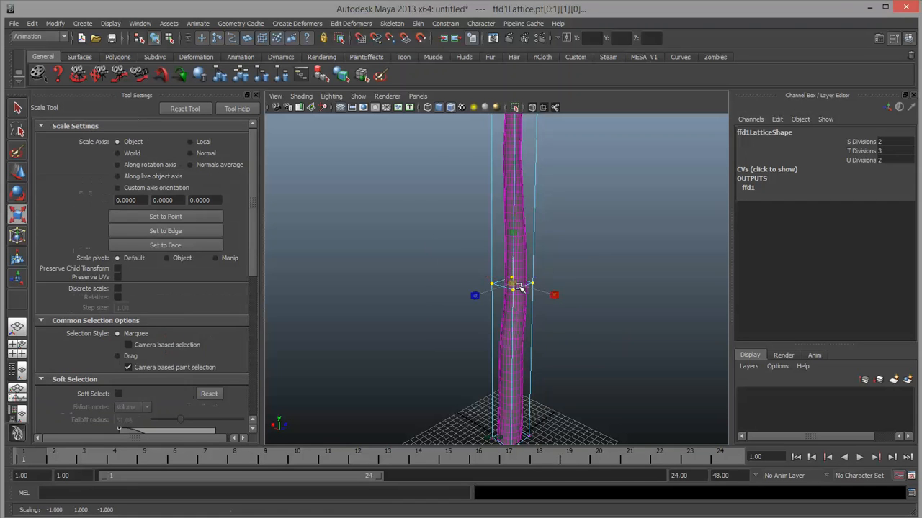
left_click_drag(510, 284, 669, 287)
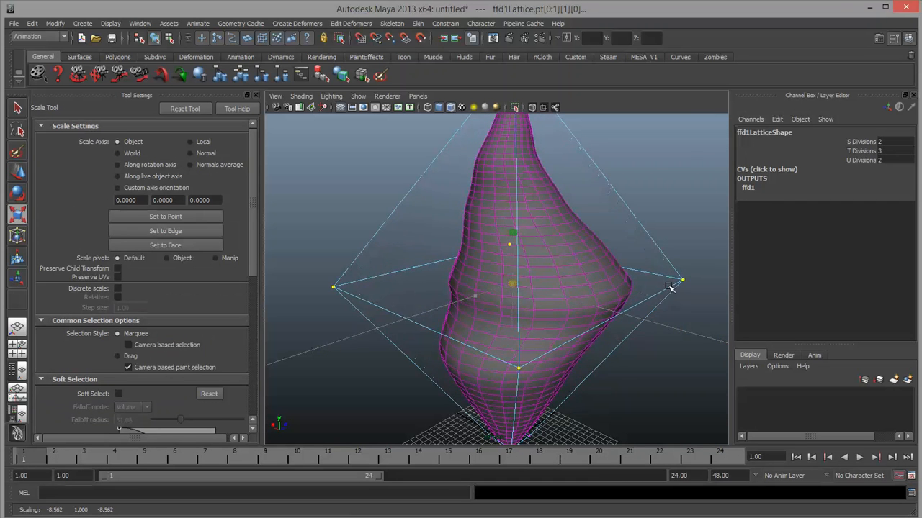
Step: Deselect the lattice points and examine the shape of the bulged cylinder from several angles
right_click_drag(669, 287, 530, 328, "alt")
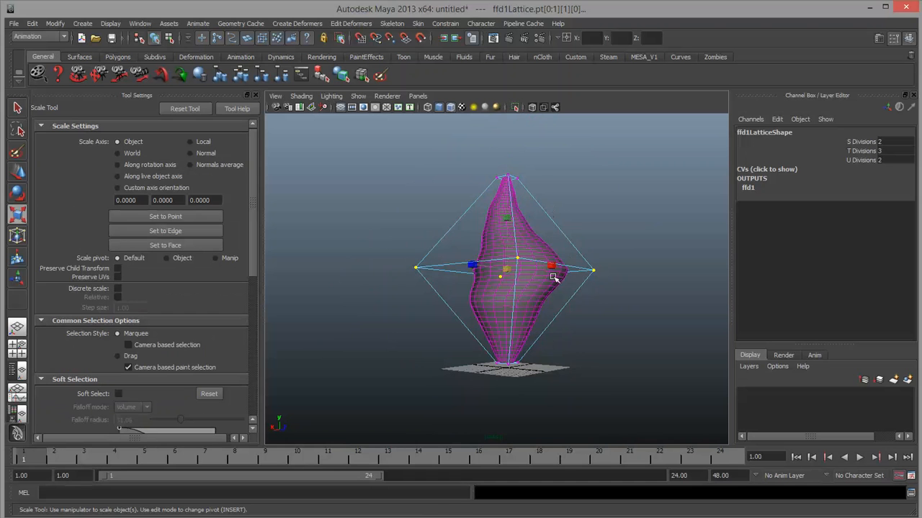
right_click_drag(587, 319, 611, 284, "alt")
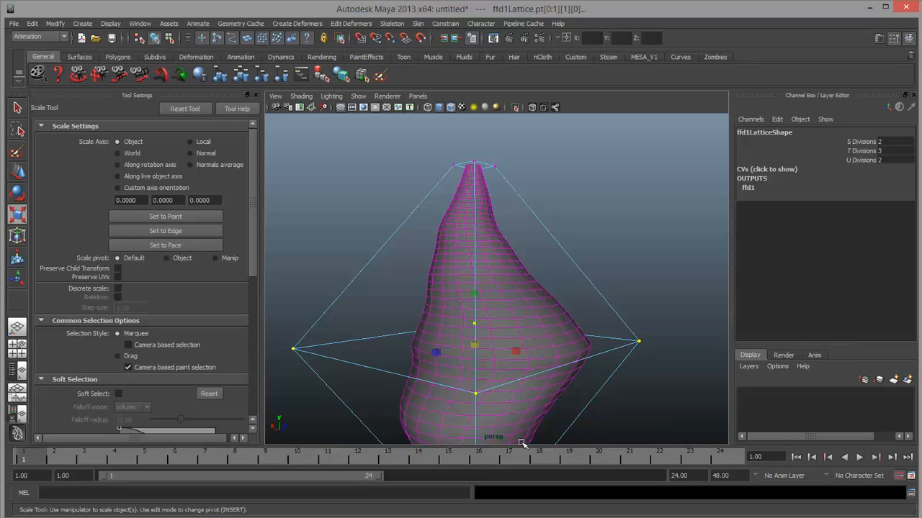
mouse_move(526, 440)
left_mouse_down("alt")
mouse_move(554, 352)
mouse_move(523, 433)
left_mouse_up("alt")
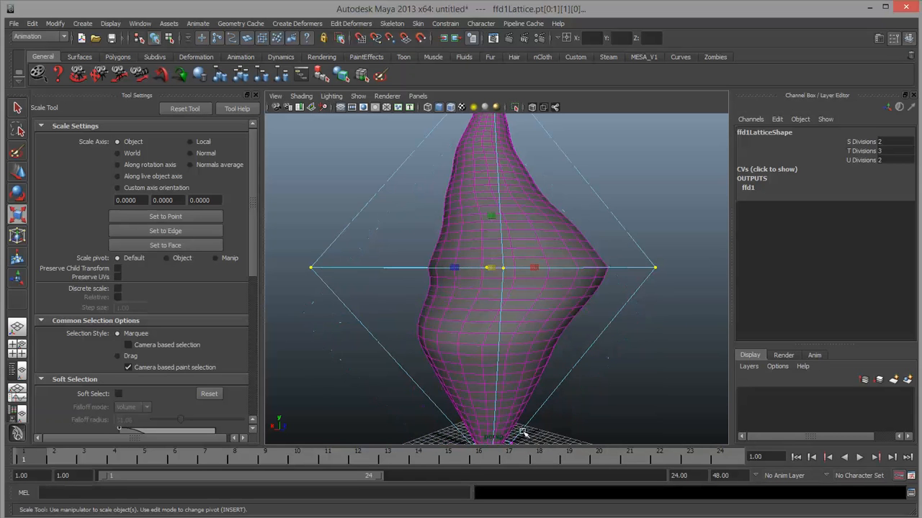
left_click(637, 247)
left_click_drag(611, 261, 589, 277, "alt")
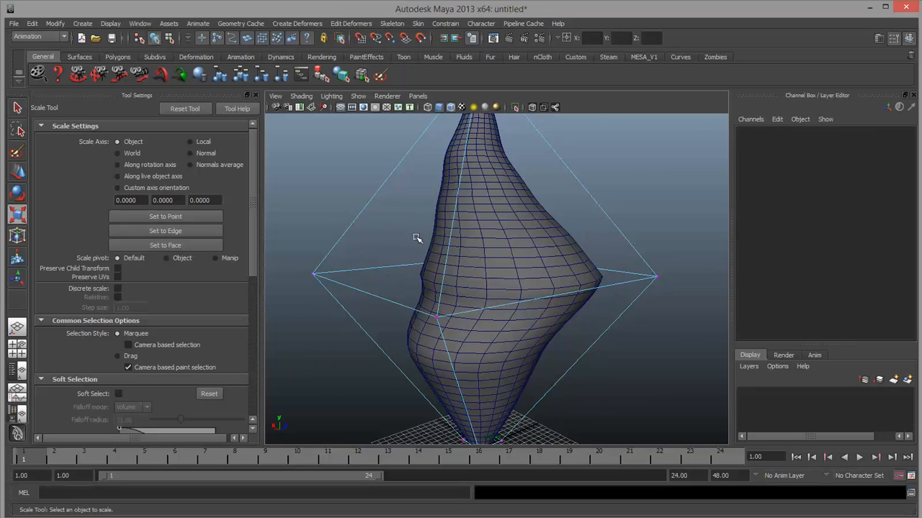
left_click_drag(418, 238, 401, 272, "alt")
scroll(534, 296, "down", 5)
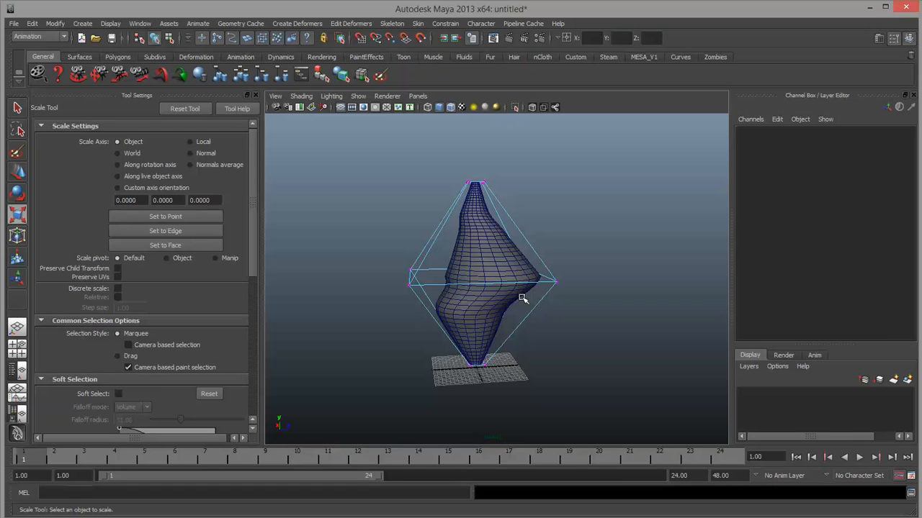
left_click_drag(495, 300, 523, 301, "alt")
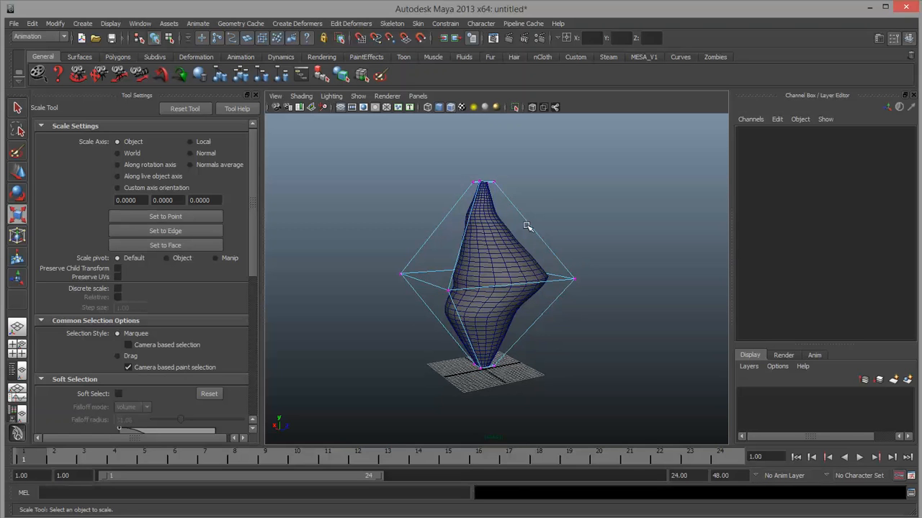
Step: Undo the deselection and the scaling of the middle lattice points
key("ctrl+z")
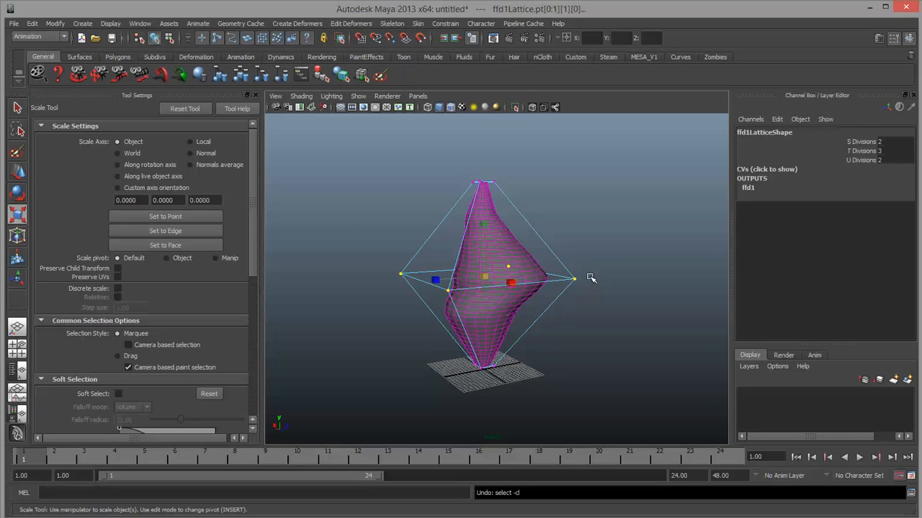
key("ctrl+z")
scroll(566, 311, "up", 3)
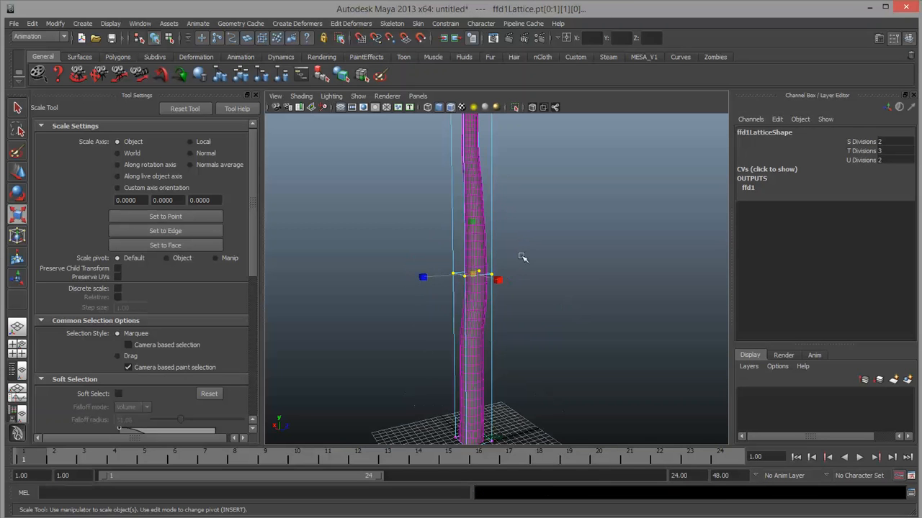
Step: Select the lattice in object mode and set its T Divisions to 12
right_click_drag(491, 201, 536, 187)
left_click(491, 195)
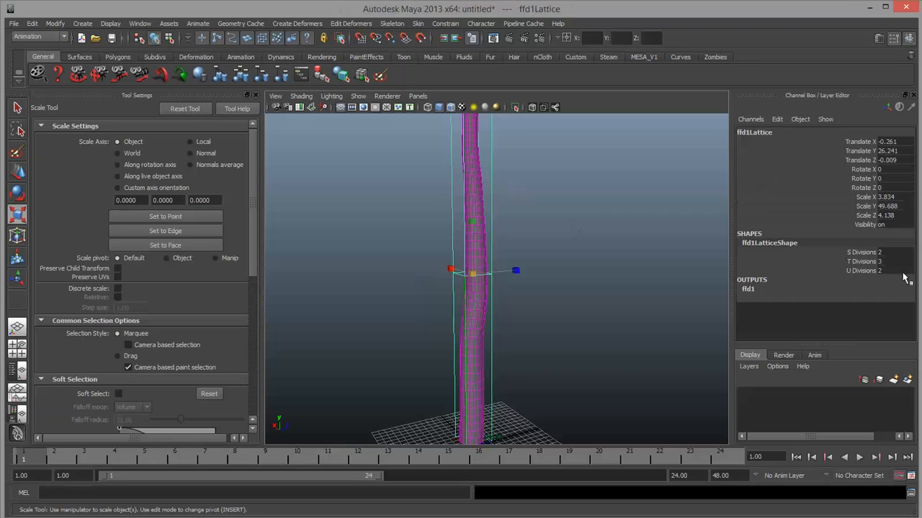
left_click(862, 262)
middle_click_drag(511, 272, 564, 271)
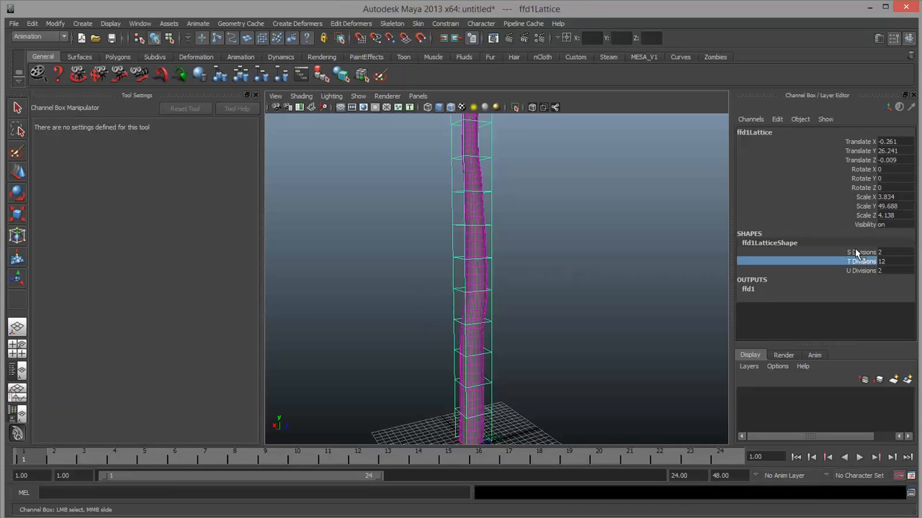
left_click_drag(586, 255, 553, 284, "alt")
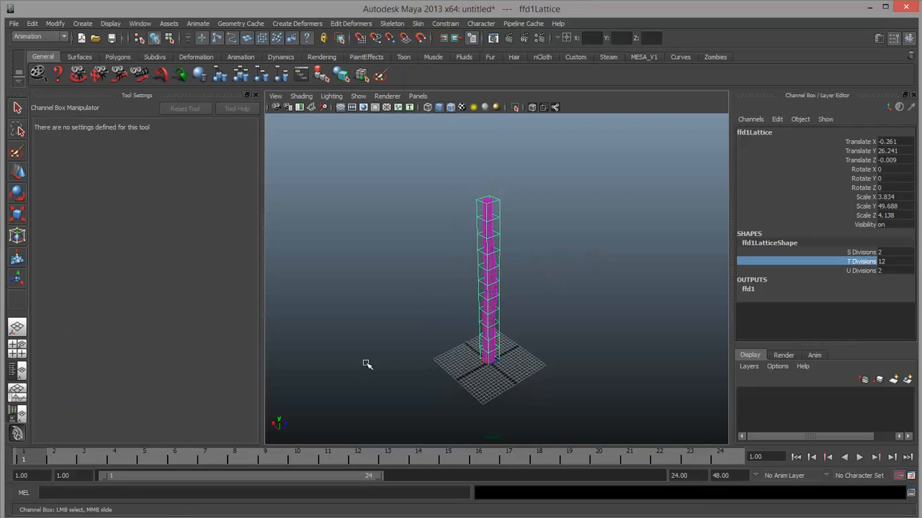
Step: Select the lattice points of the level just above the cylinder's middle, ready for scaling
scroll(398, 354, "up", 2)
scroll(528, 343, "down", 2)
left_click_drag(528, 356, 554, 326, "alt")
right_click_drag(554, 325, 588, 321, "alt")
middle_click_drag(540, 326, 569, 328, "alt")
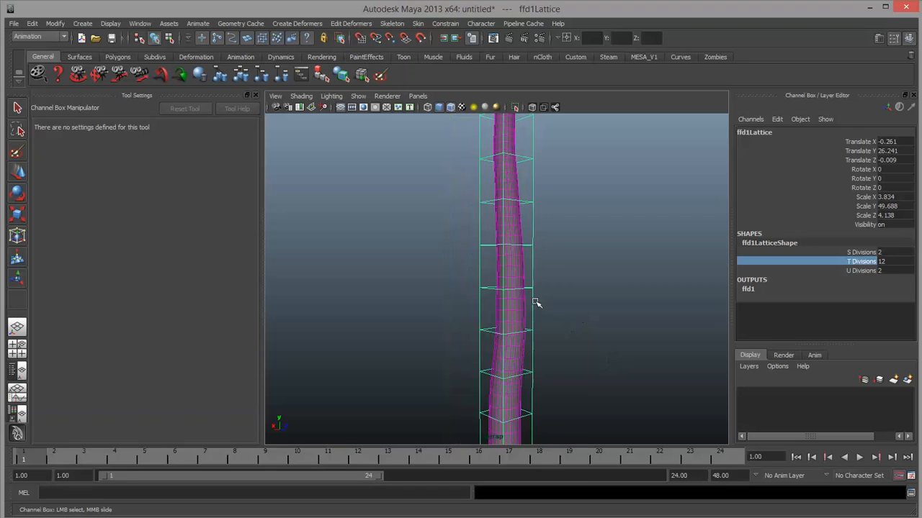
right_click_drag(535, 302, 530, 278)
key("r")
left_click_drag(406, 279, 657, 315)
Step: Turn on soft selection for the selected lattice points and set the falloff radius to 23.12
scroll(566, 304, "down", 3)
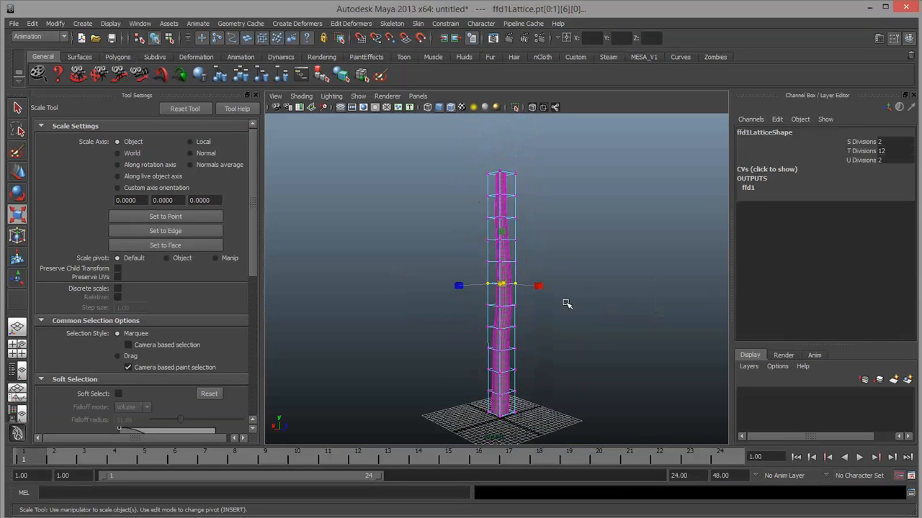
key("b")
middle_click_drag(629, 303, 584, 316)
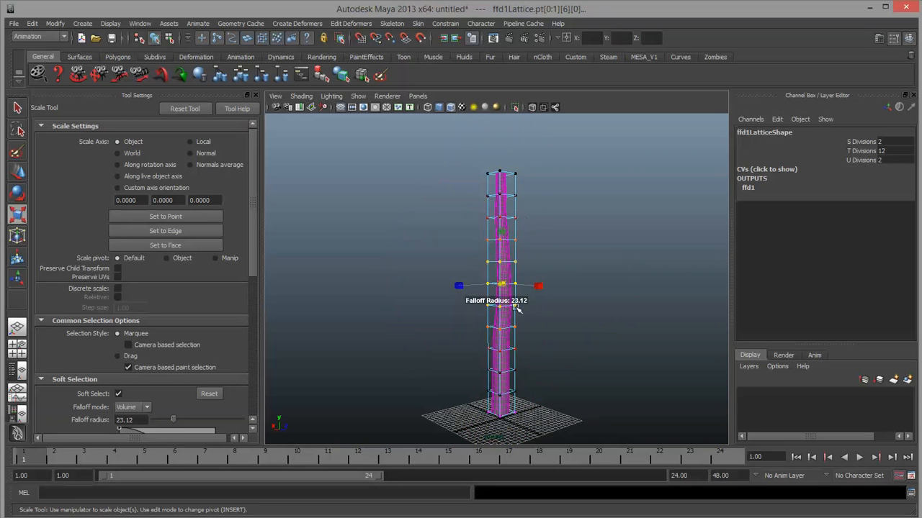
Step: Undo a first trial scaling and scale the softly selected lattice points by about -5.4 in X and Z to bulge the cylinder
left_click_drag(504, 285, 522, 291)
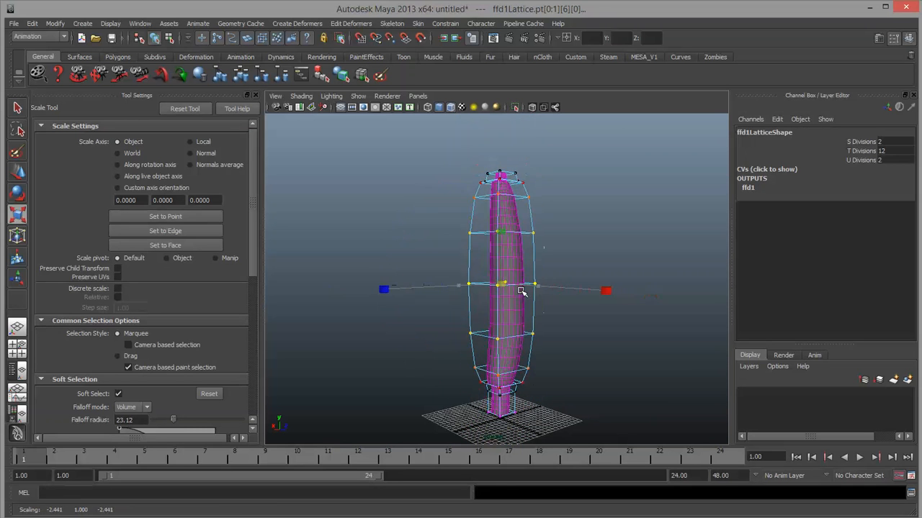
key("ctrl+z")
left_click_drag(504, 230, 507, 3)
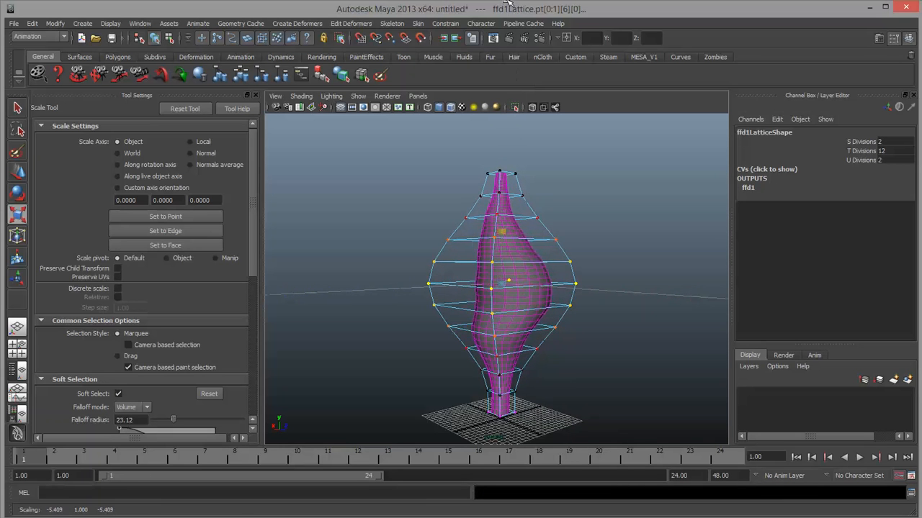
Step: Deselect the lattice points and examine the smoothness of the bulge up close and from several angles
left_click_drag(506, 229, 527, 288)
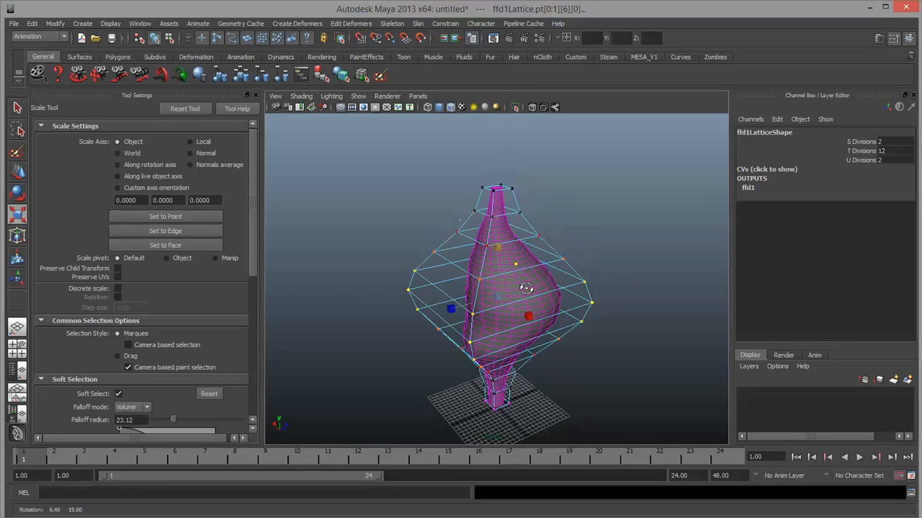
right_click_drag(526, 288, 606, 315, "alt")
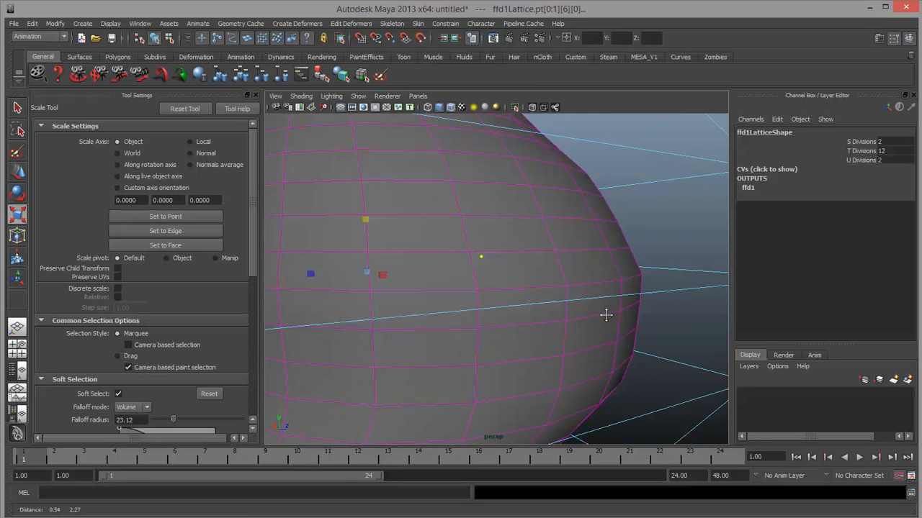
right_click_drag(612, 261, 634, 257)
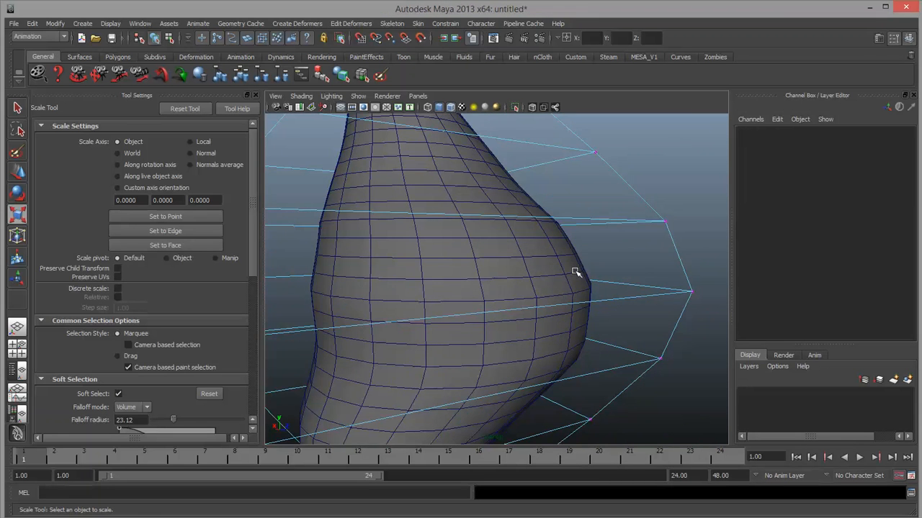
right_click_drag(575, 272, 624, 247, "alt")
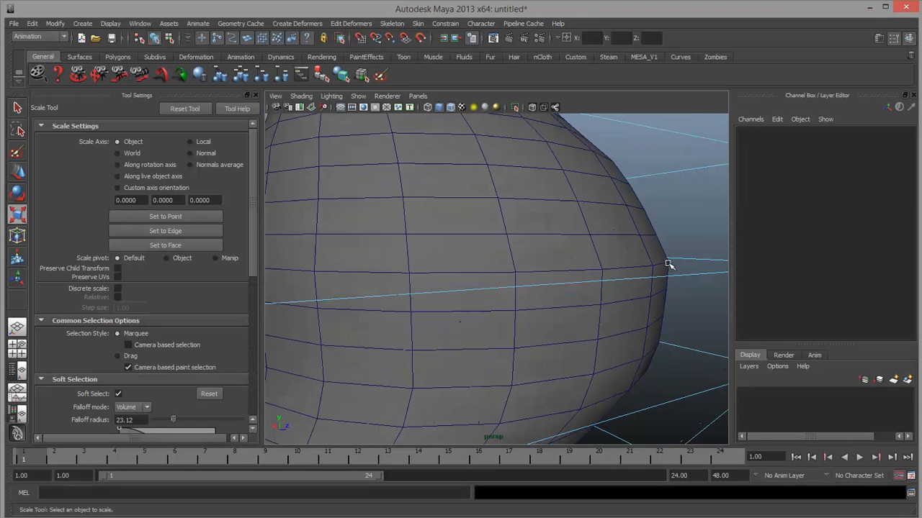
left_click_drag(610, 158, 584, 195, "alt")
middle_click_drag(675, 316, 624, 203, "alt")
right_click_drag(656, 230, 510, 230, "alt")
left_click_drag(509, 231, 512, 252, "alt")
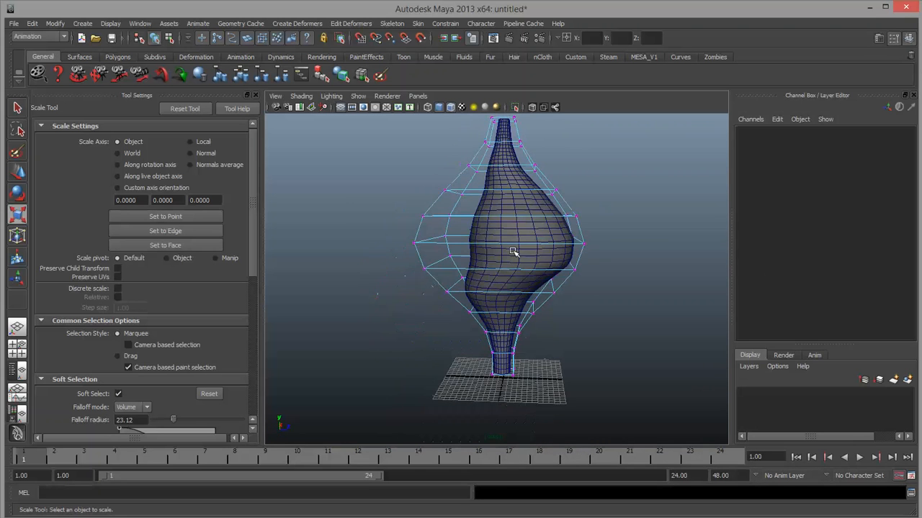
left_click_drag(440, 254, 584, 230, "alt")
Step: Select the deformed cylinder in object mode, delete its history to bake the lattice deformation, and deselect it
right_click_drag(548, 208, 617, 182)
left_click(549, 216)
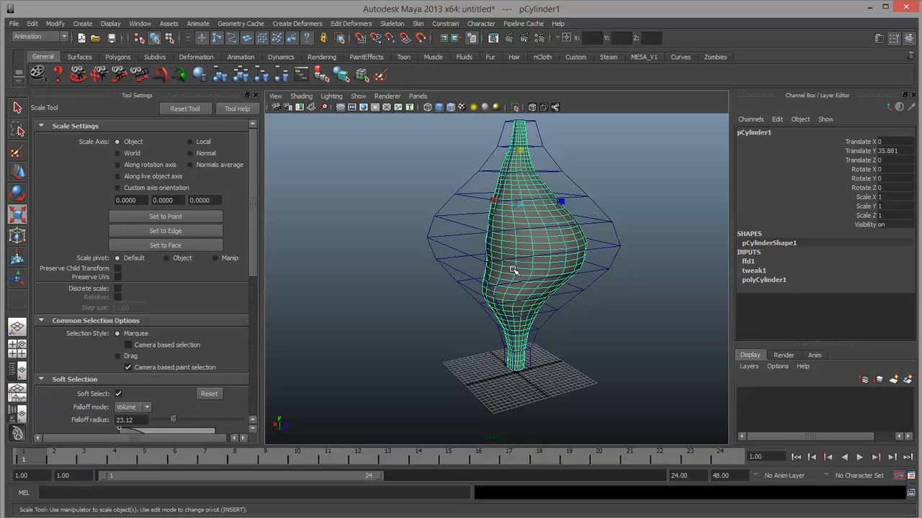
left_click(32, 23)
mouse_move(101, 144)
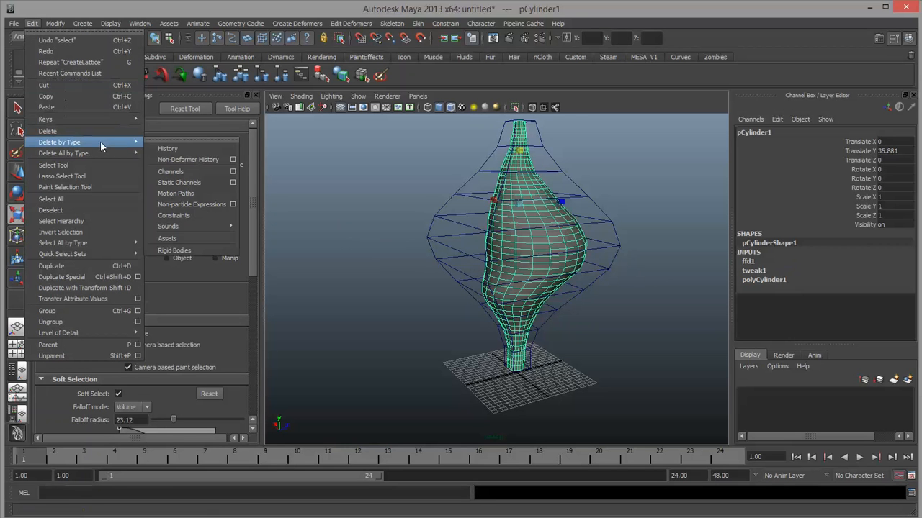
left_click(173, 149)
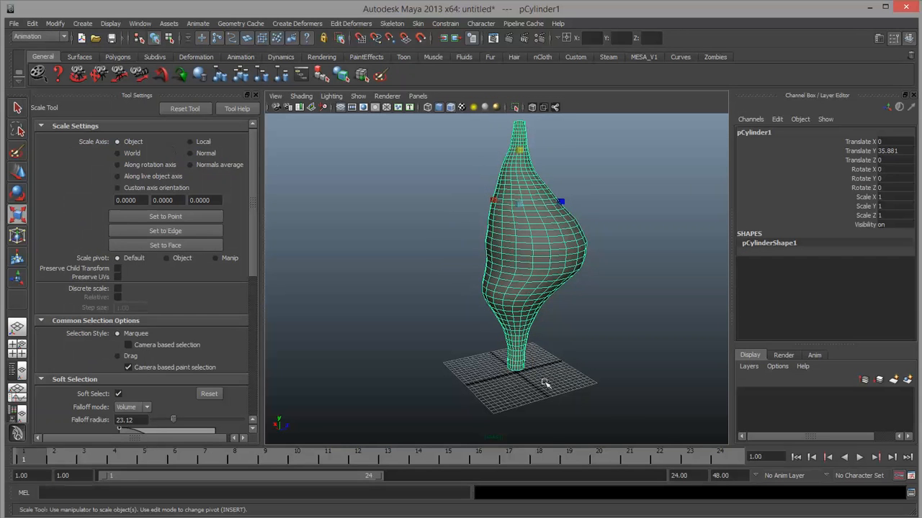
left_click(609, 273)
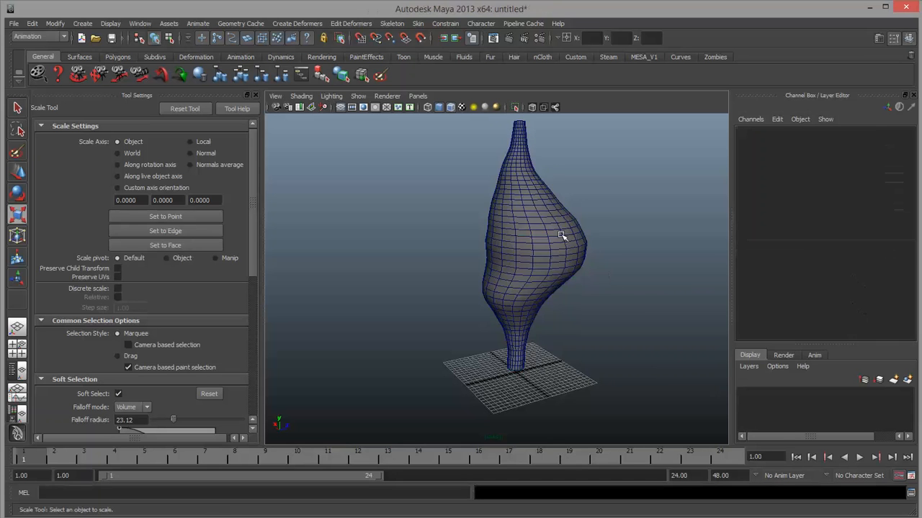
Step: Select the cylinder and examine its baked shape from several angles and distances
left_click(564, 236)
left_click_drag(567, 249, 587, 267, "alt")
right_click_drag(613, 306, 543, 306, "alt")
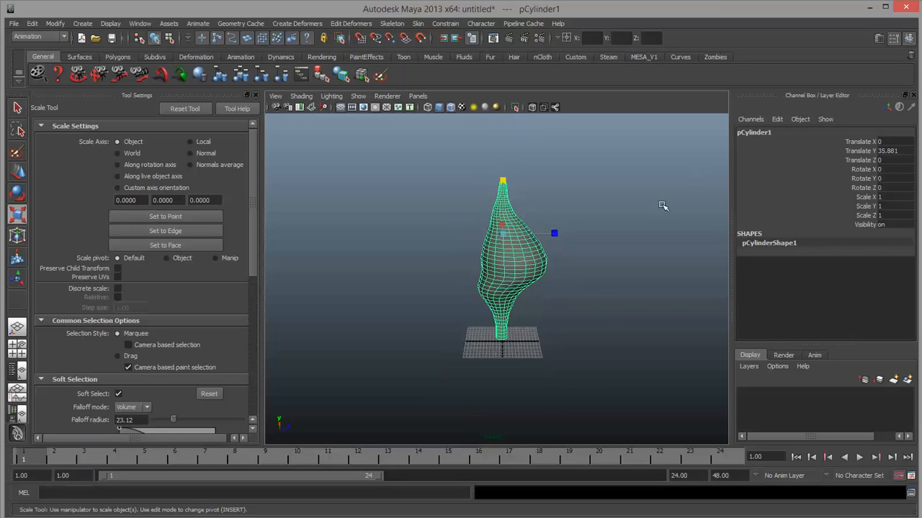
left_click_drag(536, 282, 482, 298, "alt")
right_click_drag(482, 298, 620, 314, "alt")
left_click_drag(621, 314, 545, 291, "alt")
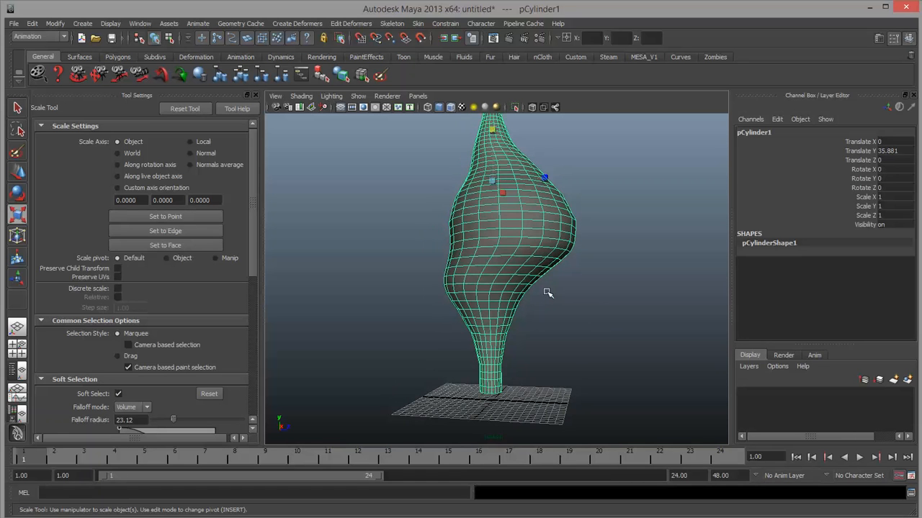
scroll(546, 292, "down", 3)
left_click_drag(532, 294, 530, 306, "alt")
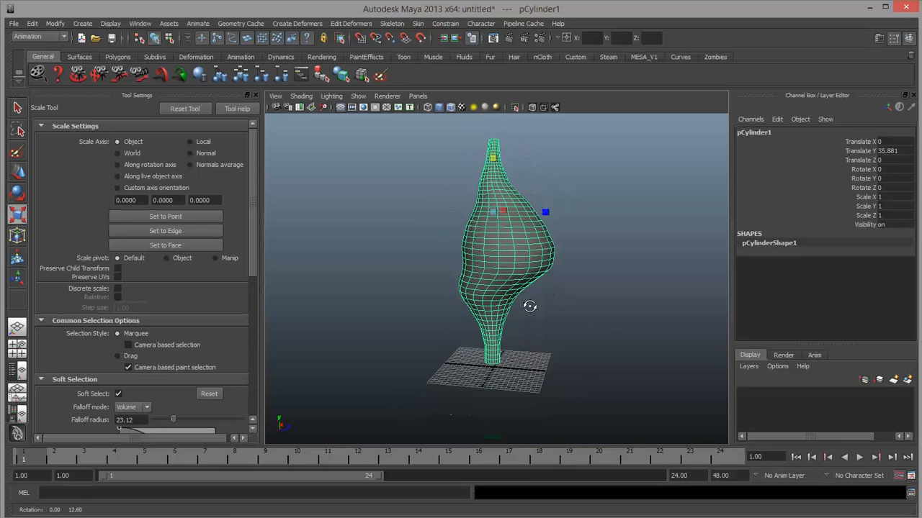
Step: Delete the deformed cylinder from the scene
left_click(535, 307)
left_click(528, 260)
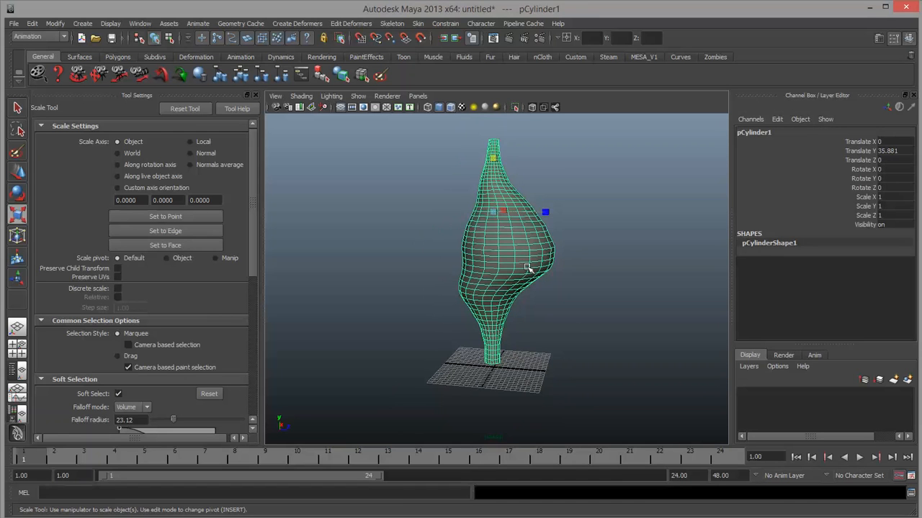
key("Delete")
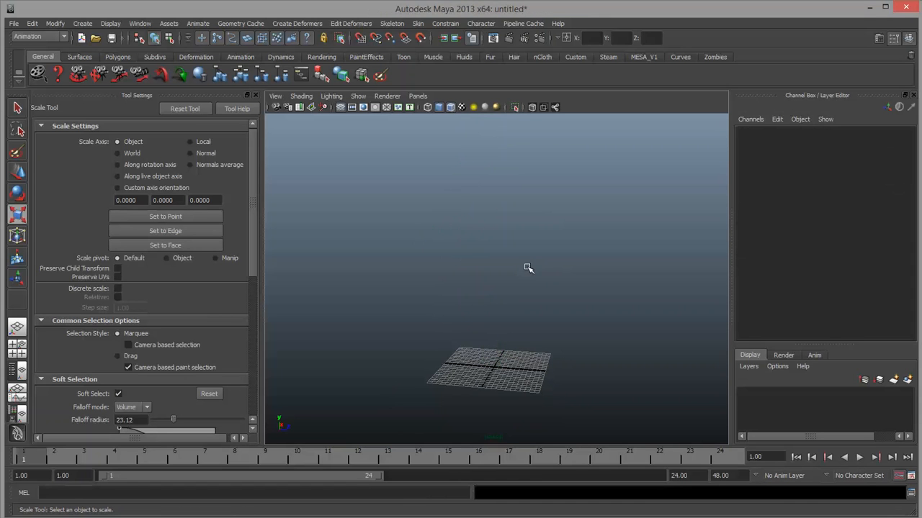
scroll(540, 378, "up", 5)
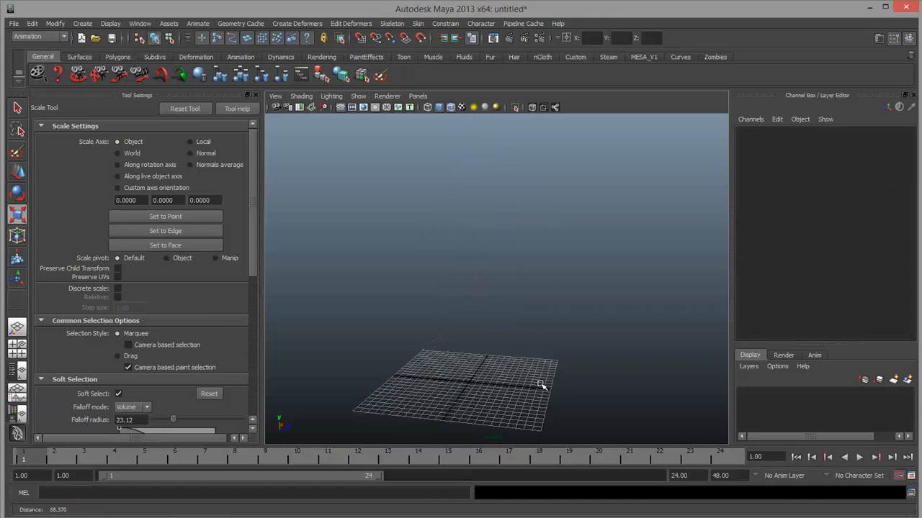
left_click_drag(542, 385, 525, 337, "alt")
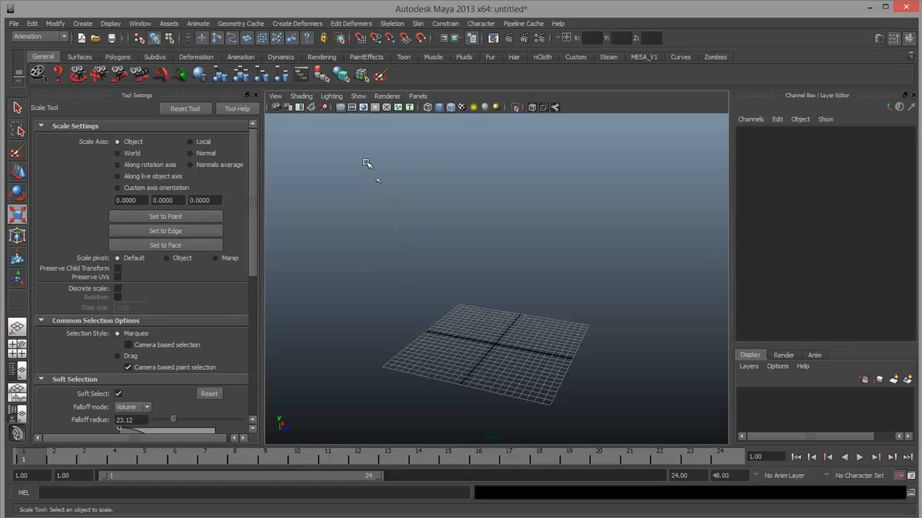
left_click(301, 24)
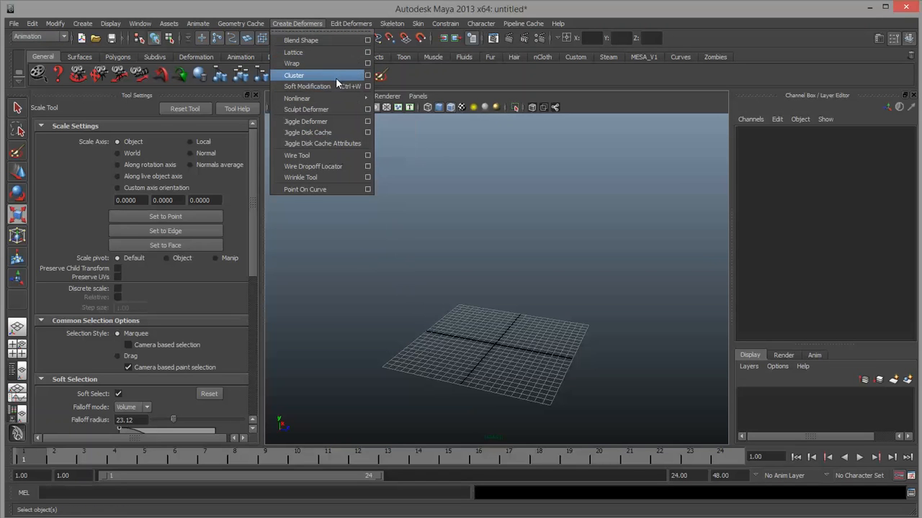
mouse_move(334, 105)
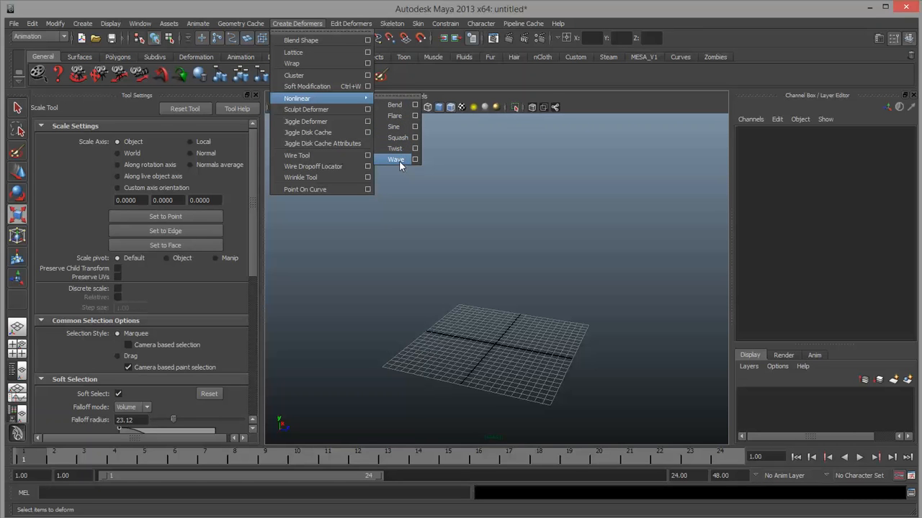
key("Escape")
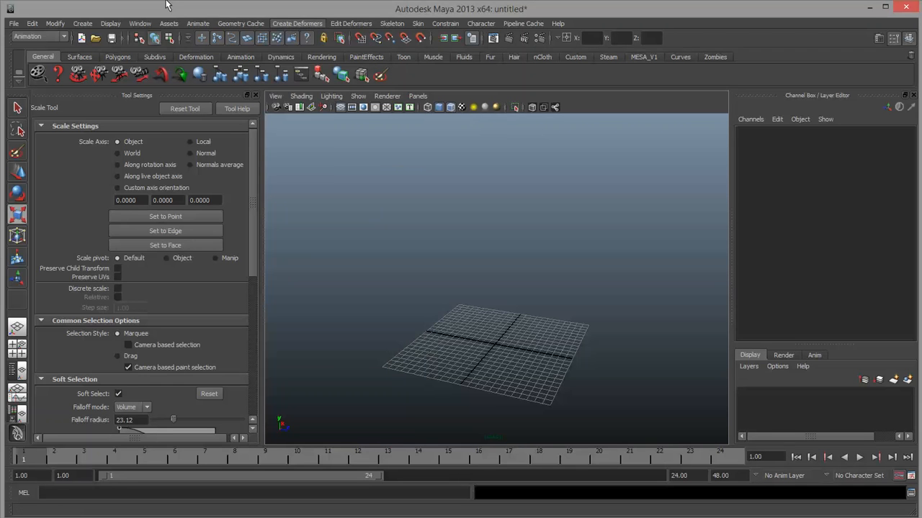
Step: Create a polygon cube at the origin and set its height to 27.8
left_click(83, 24)
mouse_move(108, 51)
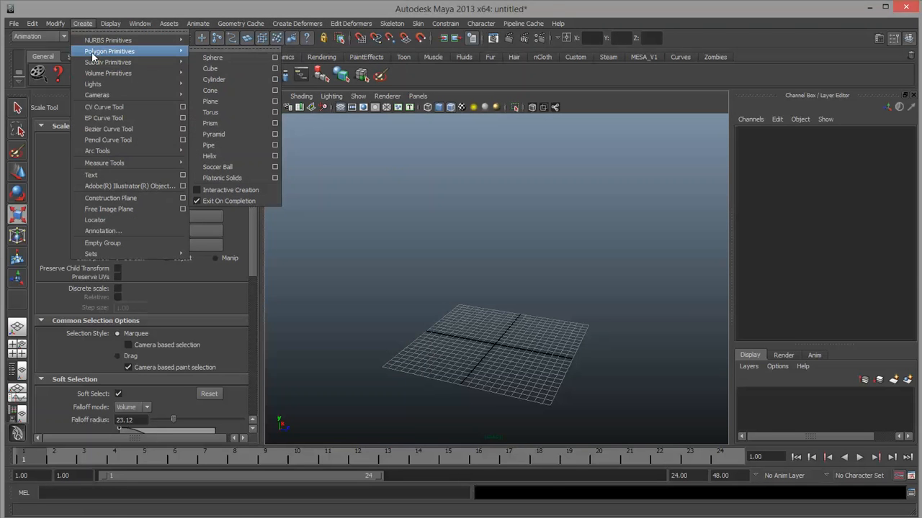
left_click(209, 64)
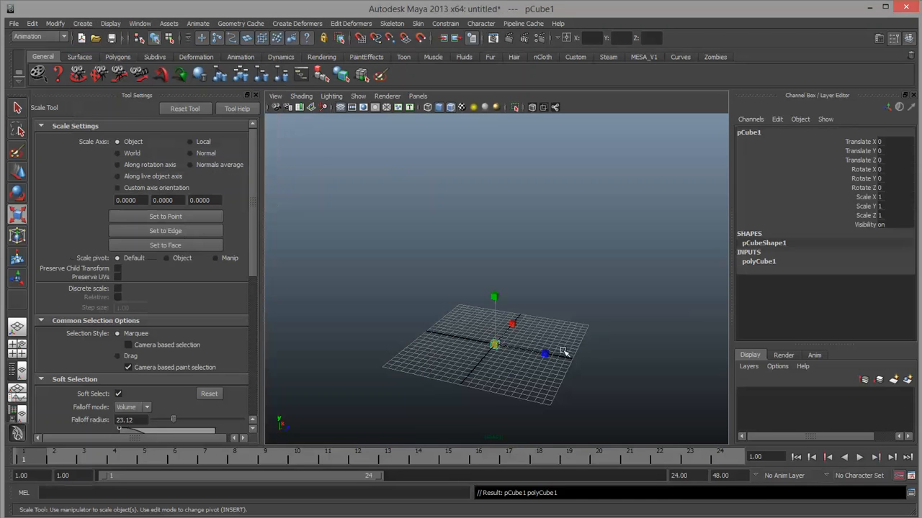
left_click(766, 262)
left_click(864, 281)
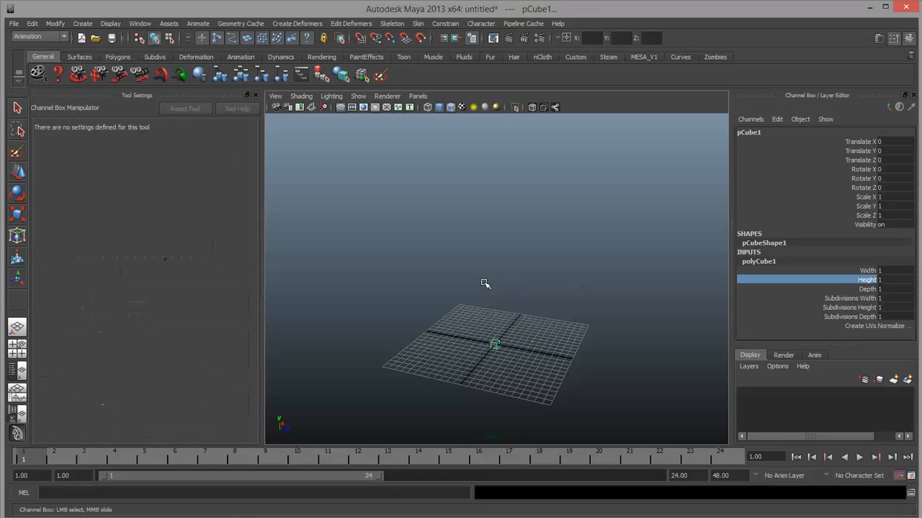
middle_click_drag(483, 284, 679, 285)
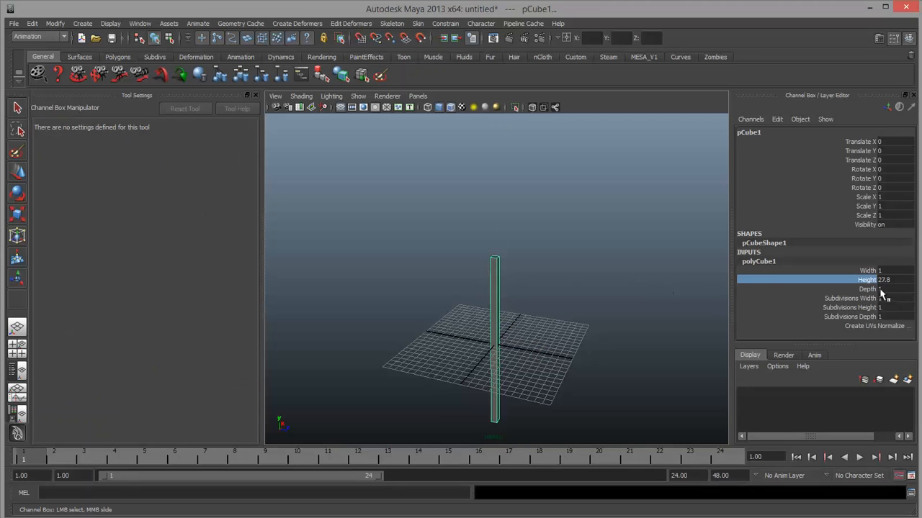
Step: Set the tall cube's height subdivisions to 30
left_click(867, 307)
middle_click_drag(525, 315, 672, 312)
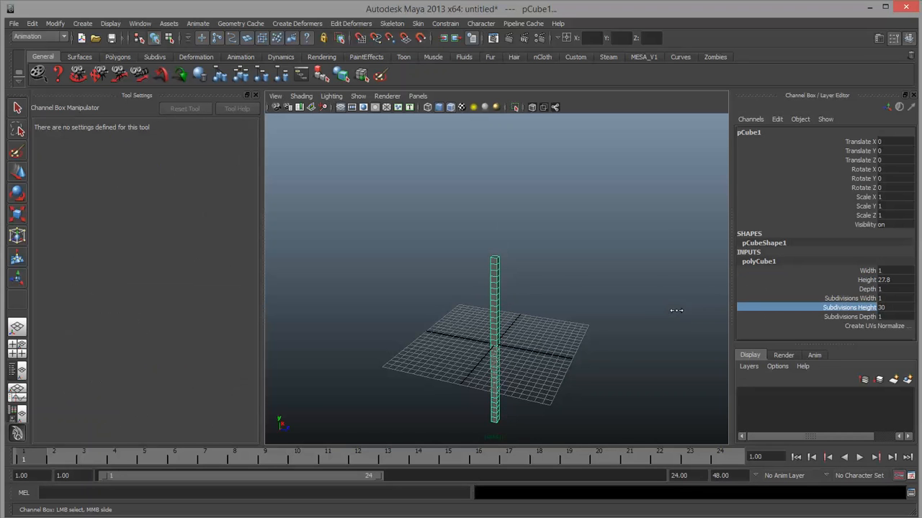
middle_click_drag(566, 312, 582, 217, "alt")
right_click_drag(512, 261, 490, 300, "alt")
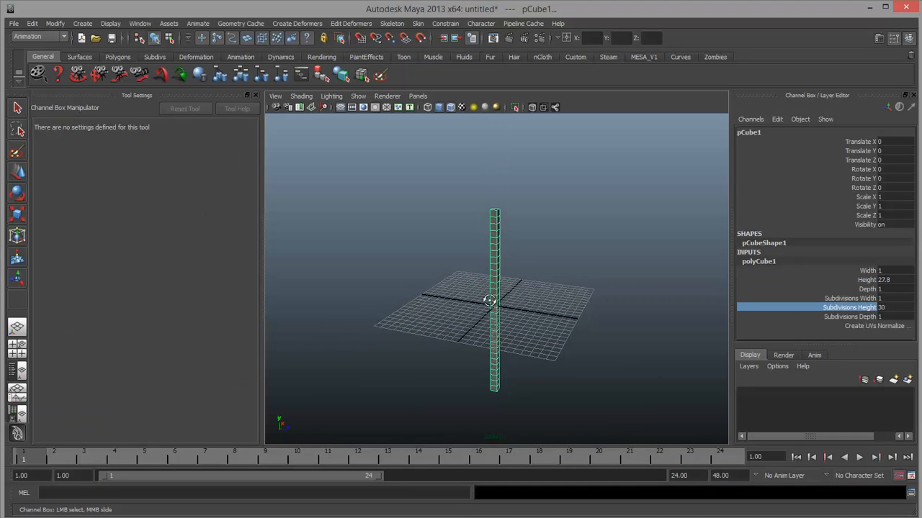
left_click_drag(490, 300, 491, 296, "alt")
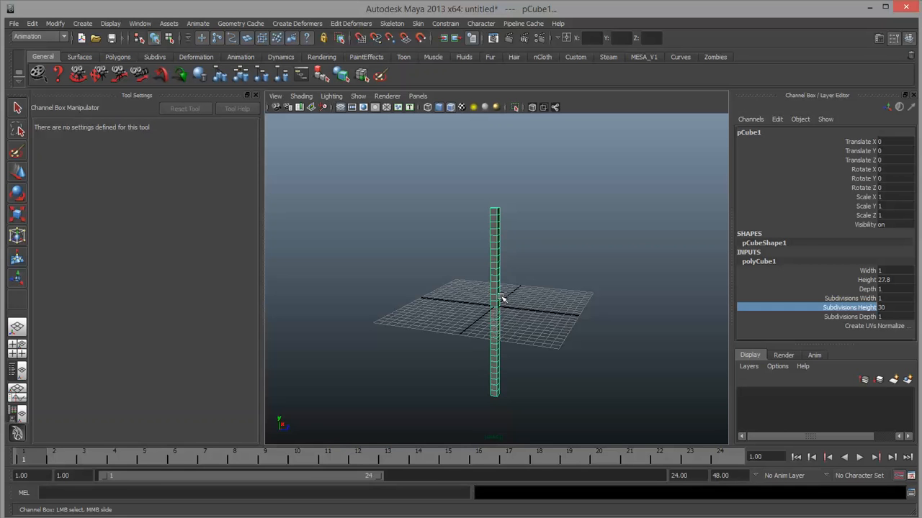
mouse_move(610, 278)
middle_mouse_down()
mouse_move(437, 272)
mouse_move(665, 270)
mouse_move(612, 269)
middle_mouse_up()
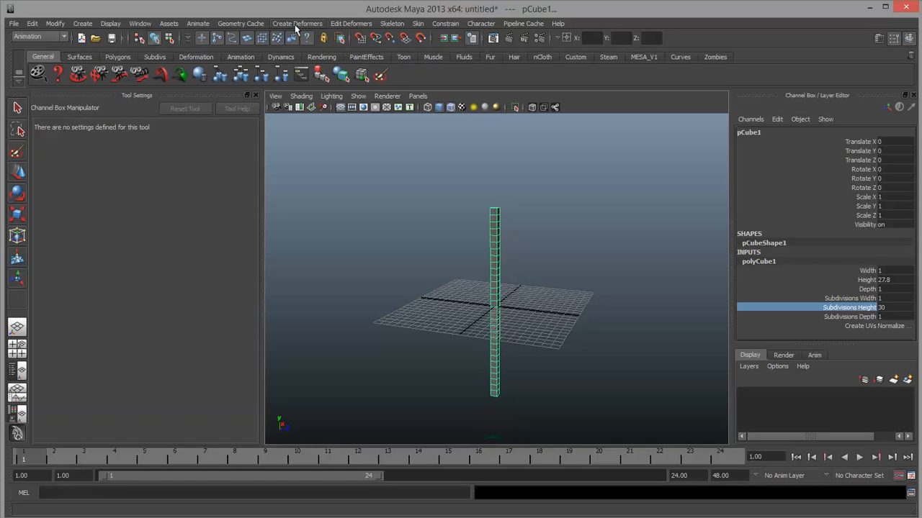
Step: Reselect the subdivided cube in the viewport and apply a nonlinear Bend deformer to it
left_click(599, 254)
left_click(497, 225)
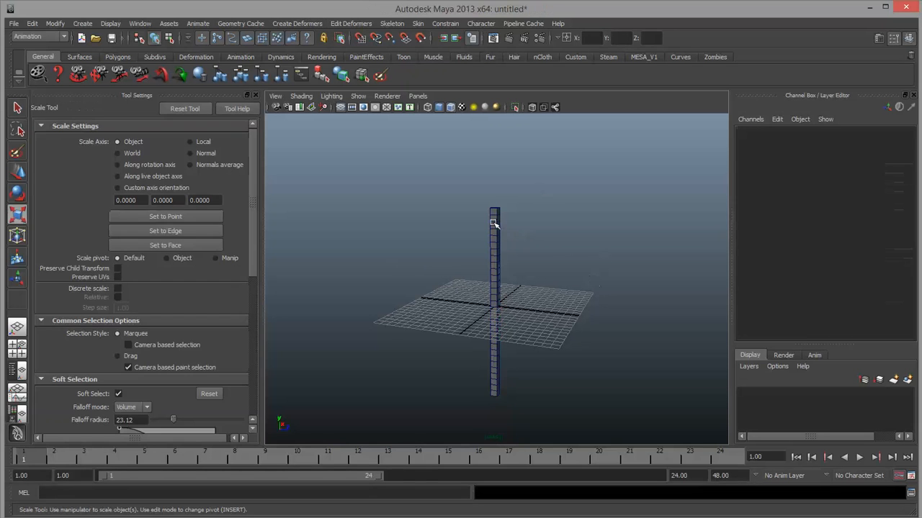
left_click(303, 24)
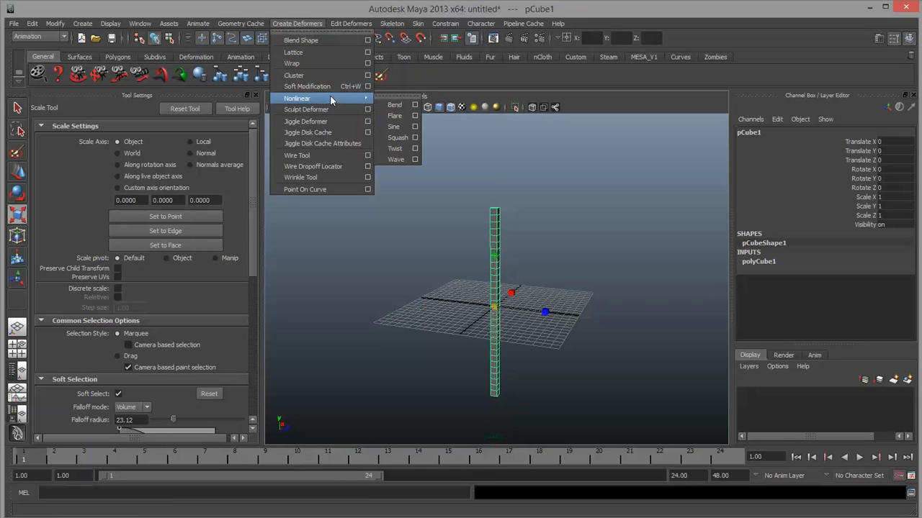
left_click(392, 99)
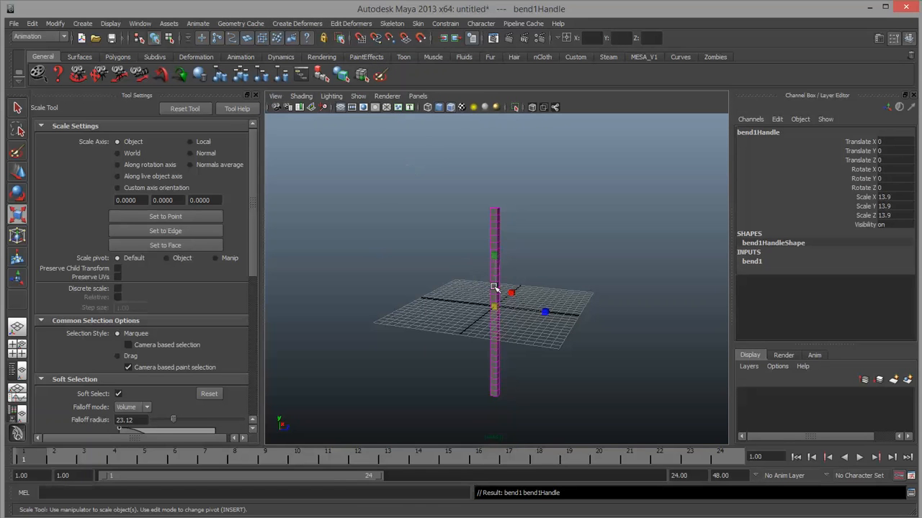
Step: Display the scene in wireframe, examine the bend handle inside the tall cube, and reselect that handle
key("4")
scroll(524, 338, "up", 6)
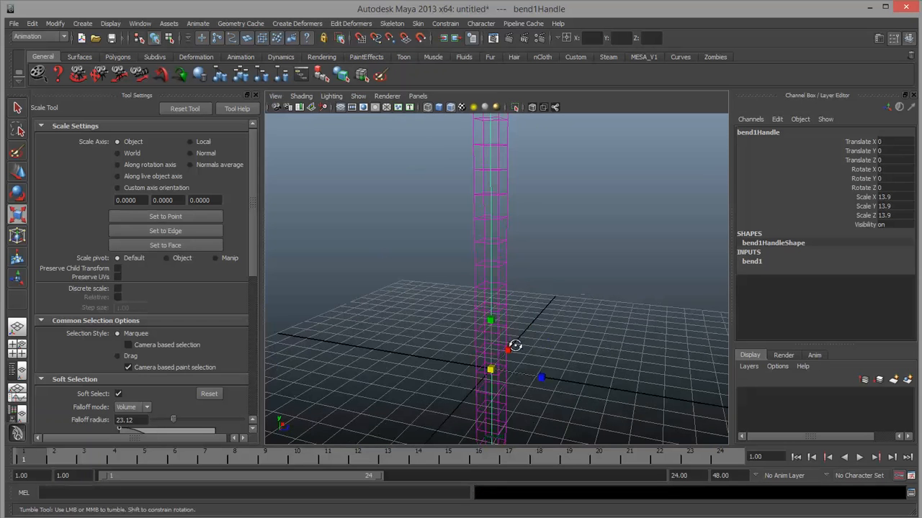
left_click_drag(517, 346, 529, 390, "alt")
middle_click_drag(533, 282, 529, 322, "alt")
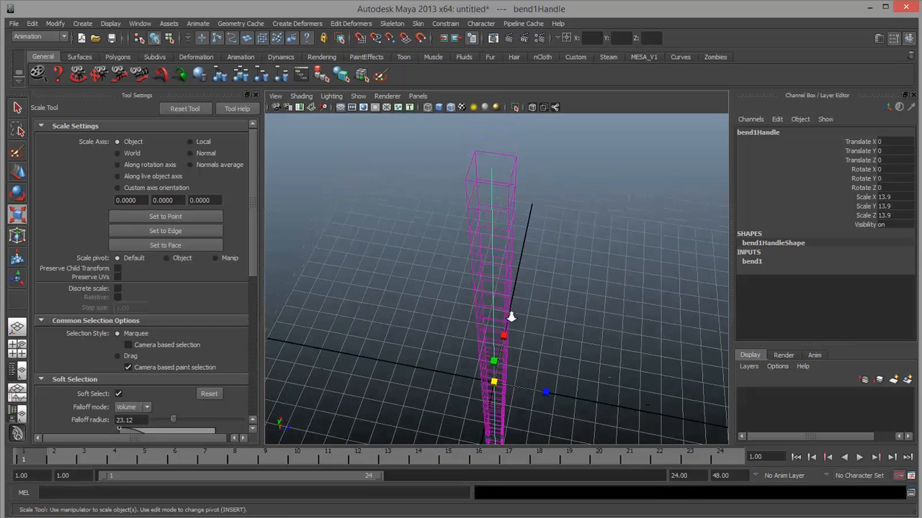
scroll(540, 323, "up", 2)
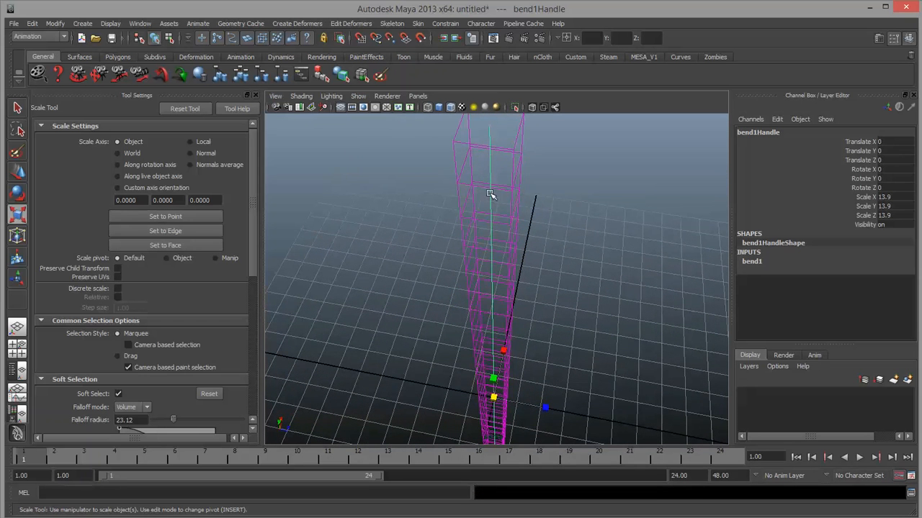
left_click(551, 185)
mouse_move(526, 184)
left_mouse_down("alt")
mouse_move(523, 203)
mouse_move(526, 195)
left_mouse_up("alt")
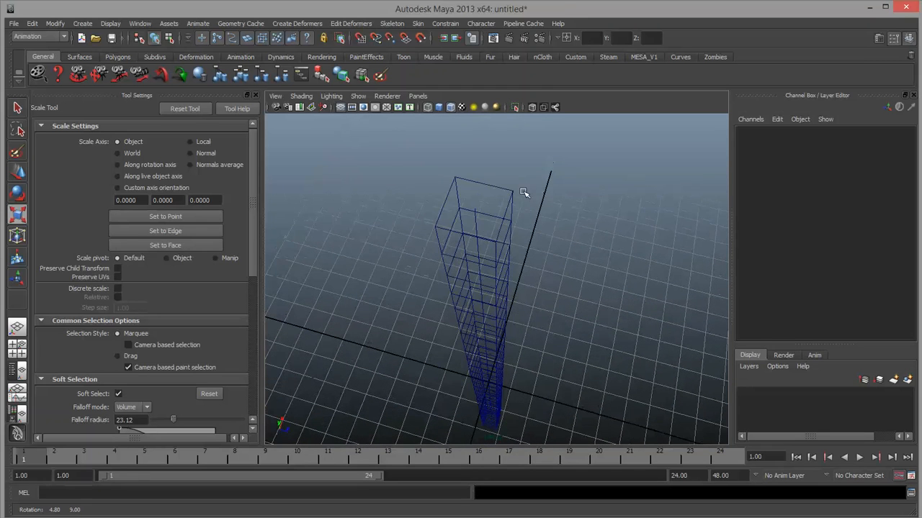
left_click(478, 226)
left_click_drag(551, 287, 580, 307, "alt")
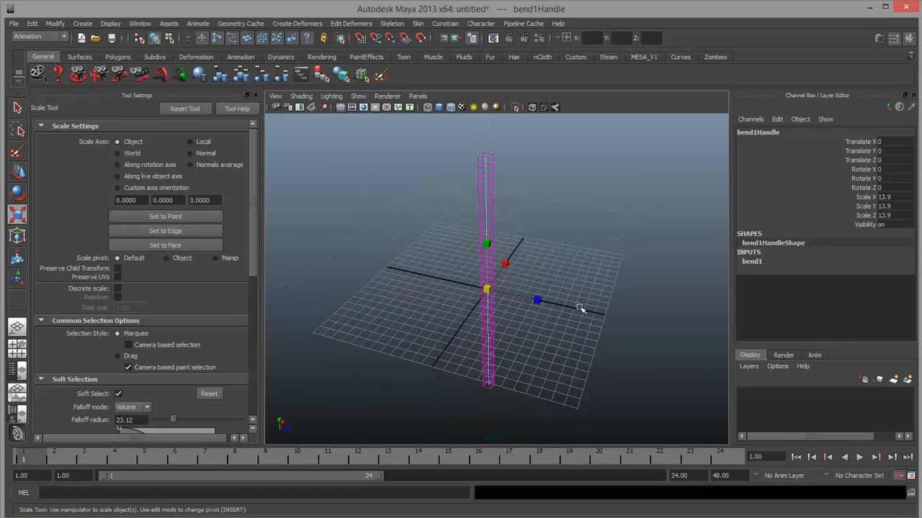
Step: Set the bend deformer's Curvature to 1.3
left_click(768, 265)
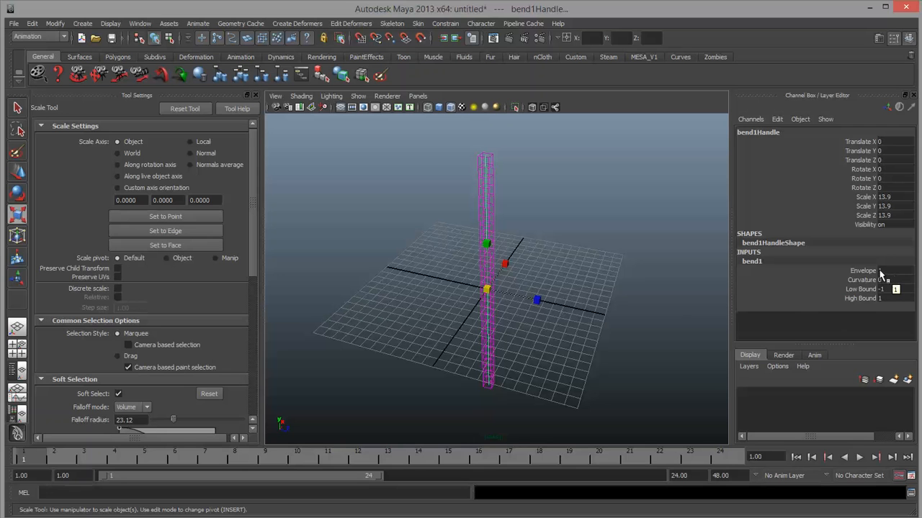
left_click(864, 281)
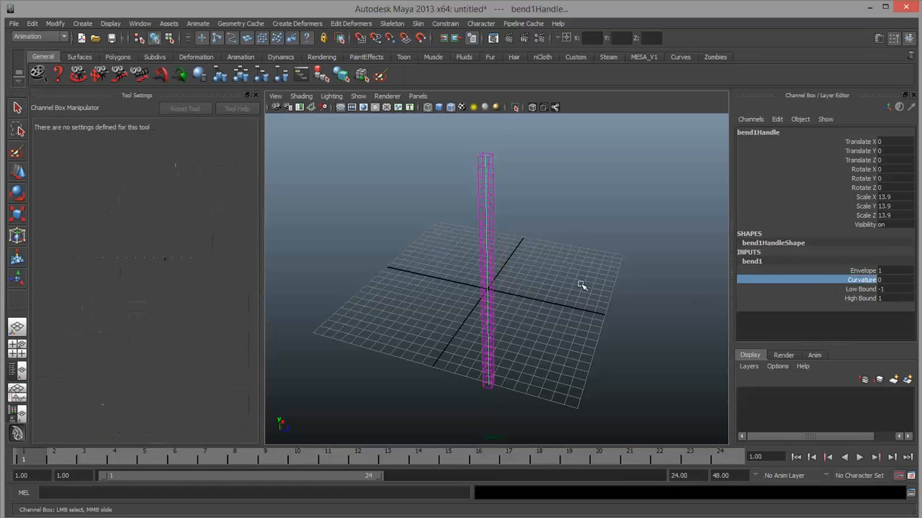
middle_click_drag(581, 286, 582, 283)
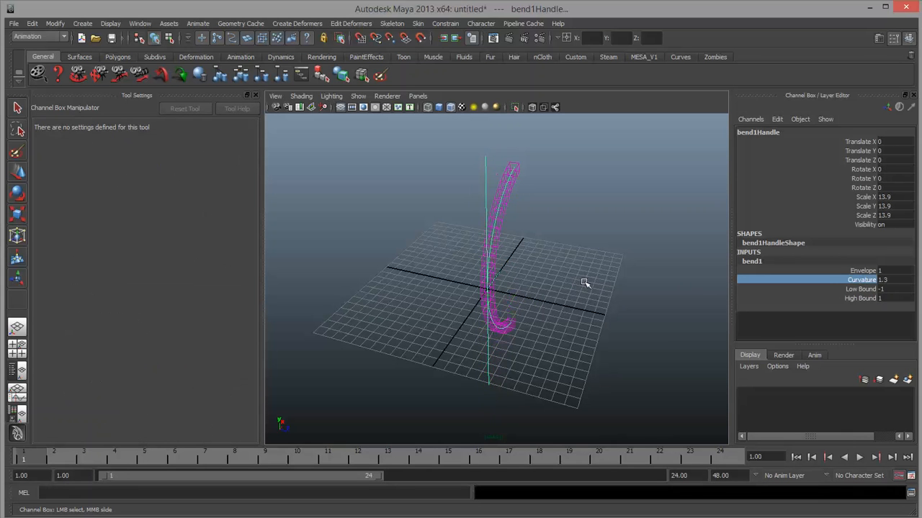
left_click_drag(609, 323, 552, 312, "alt")
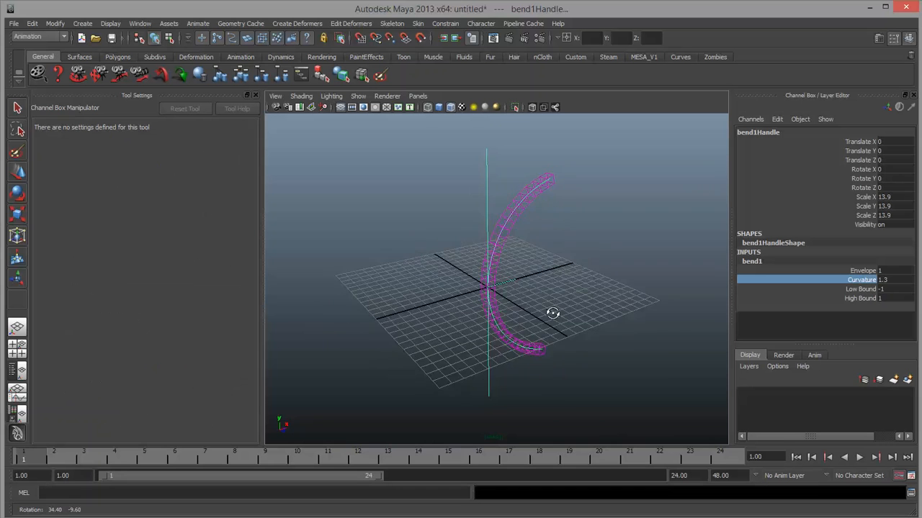
right_click_drag(553, 313, 450, 327, "alt")
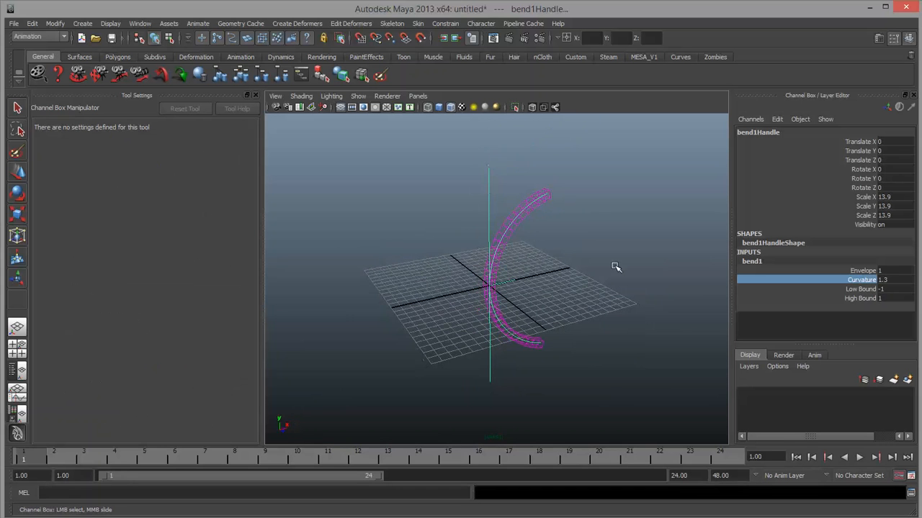
left_click_drag(616, 267, 557, 302, "alt")
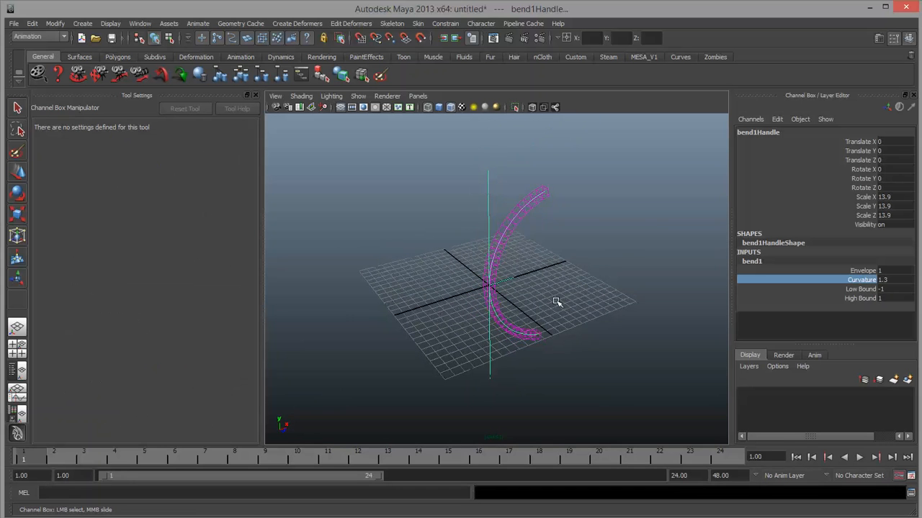
Step: Try moving the bend handle away from the origin, and undo the moves
key("w")
left_click_drag(490, 290, 488, 263)
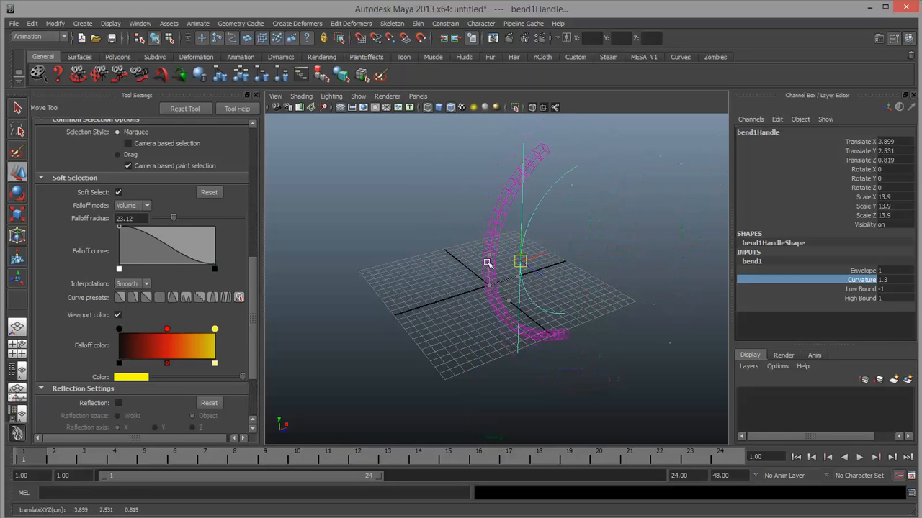
key("ctrl+z")
key("ctrl+z")
key("ctrl+z")
key("ctrl+z")
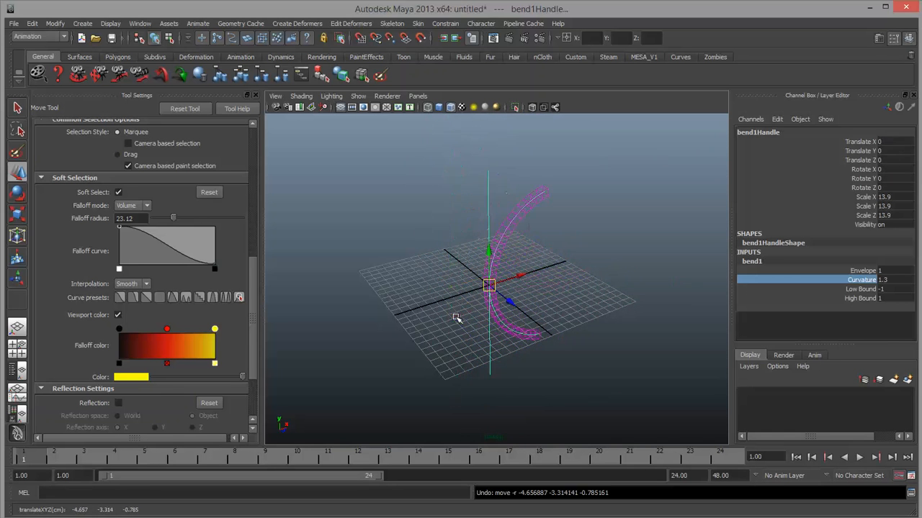
Step: Try rotating the bend handle about its axes, and undo the rotations
key("e")
left_click_drag(482, 250, 567, 296)
key("ctrl+z")
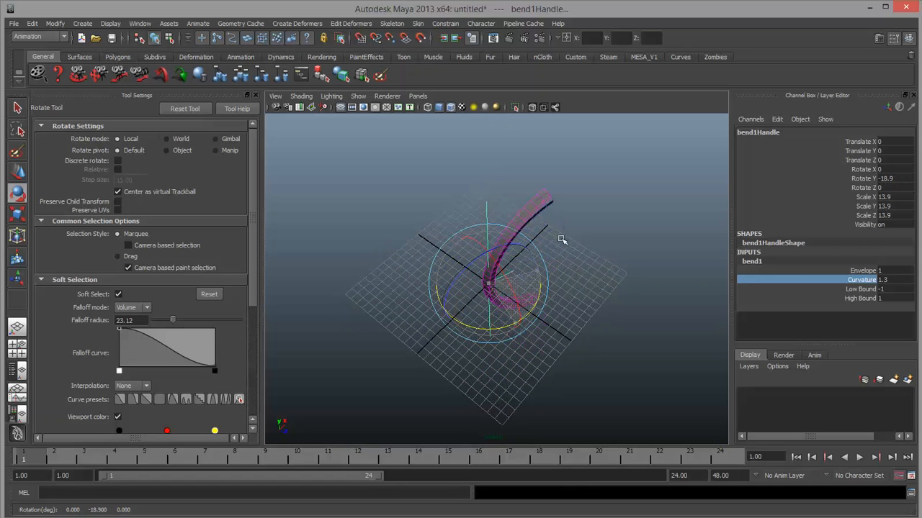
left_click_drag(561, 240, 584, 300)
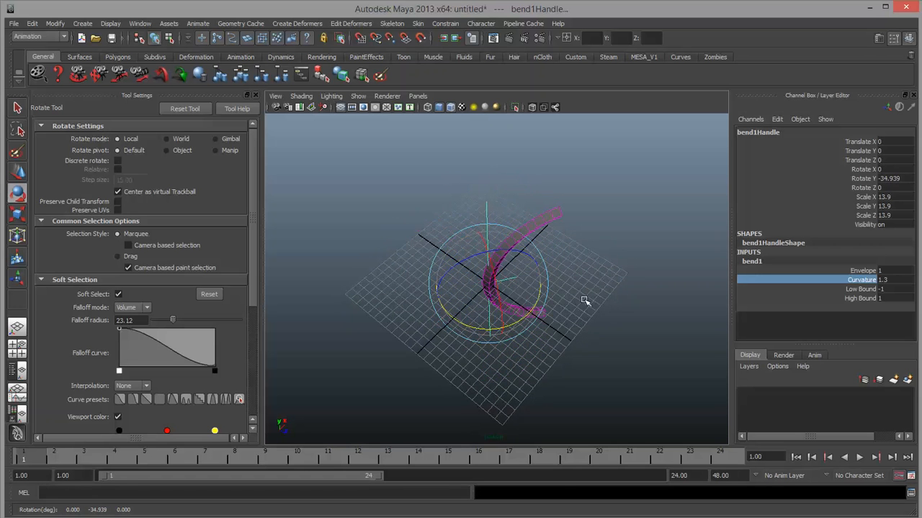
key("ctrl+z")
Step: Rotate the bend handle about its Y axis to about -135 degrees
left_click_drag(566, 358, 555, 317, "alt")
right_click_drag(513, 335, 576, 302, "alt")
left_click_drag(576, 302, 471, 367, "alt")
left_click_drag(537, 303, 509, 309)
left_click_drag(531, 343, 652, 296, "alt")
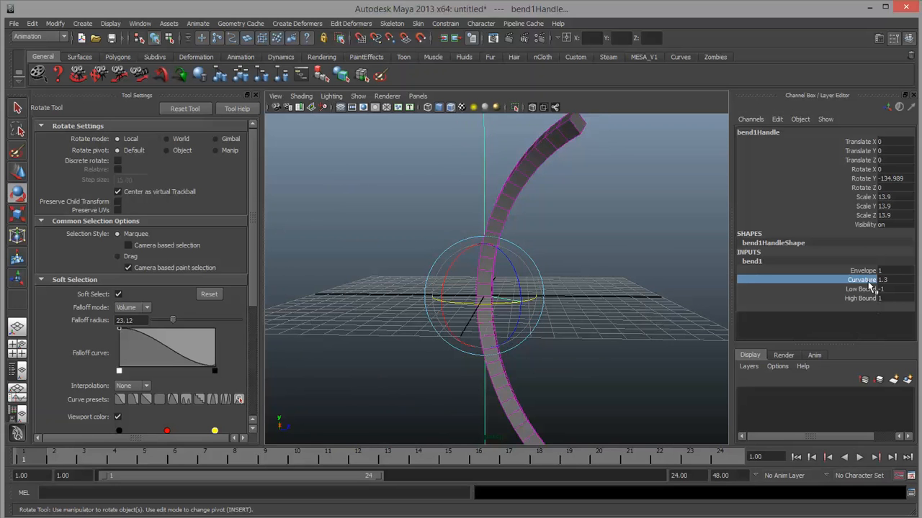
left_click_drag(603, 305, 567, 311, "alt")
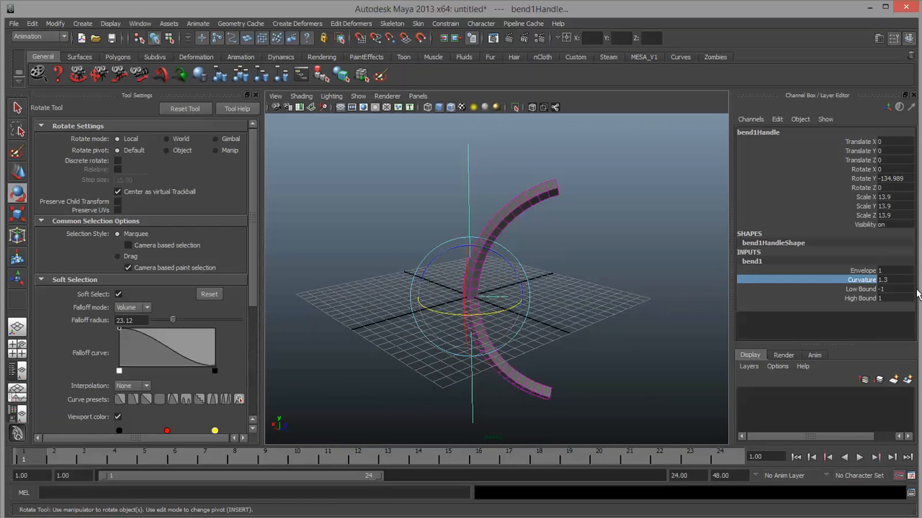
Step: Set the bend deformer's Low Bound to 0
left_click(866, 290)
middle_click_drag(653, 292, 665, 290)
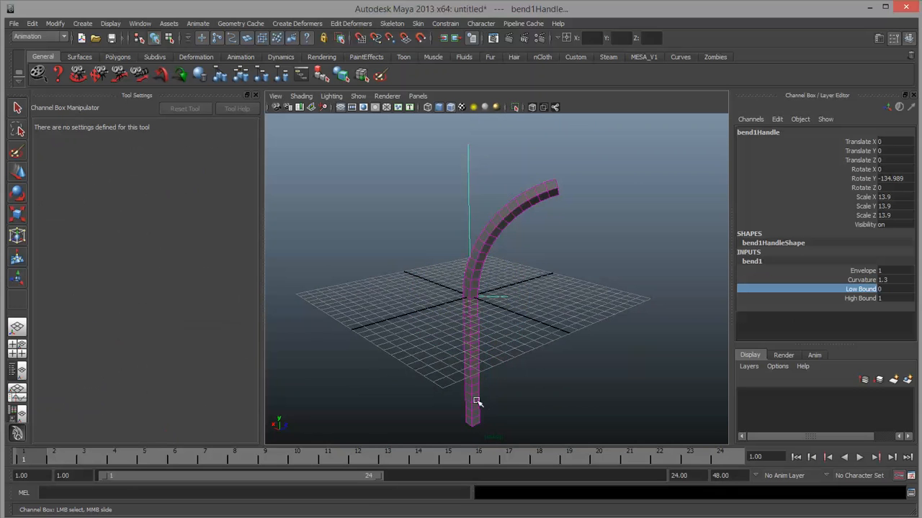
left_click_drag(493, 371, 549, 284, "alt")
Step: Set the bend deformer's Low Bound to -0.4 and display the cube in wireframe
middle_click_drag(583, 285, 580, 284)
left_click_drag(580, 285, 551, 314, "alt")
right_click_drag(550, 313, 579, 328, "alt")
mouse_move(578, 327)
left_mouse_down("alt")
mouse_move(552, 319)
mouse_move(495, 254)
left_mouse_up("alt")
key("4")
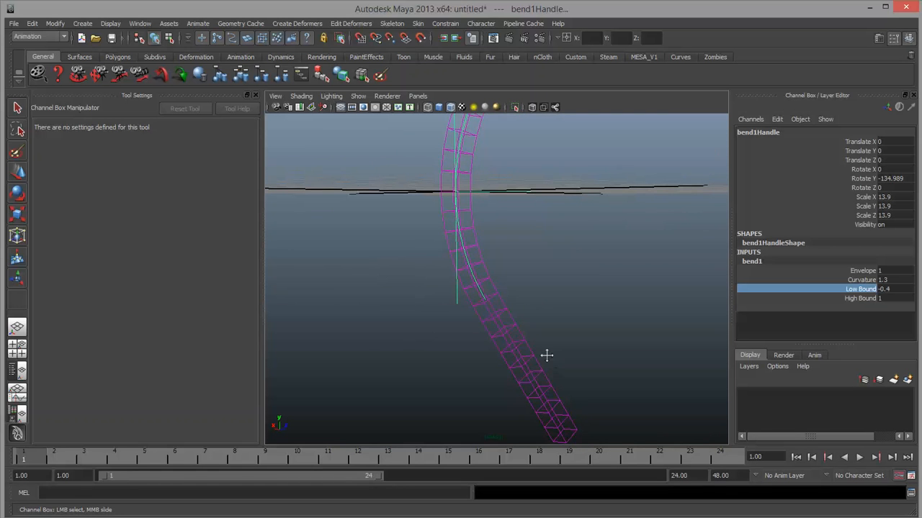
left_click_drag(547, 356, 468, 214, "alt")
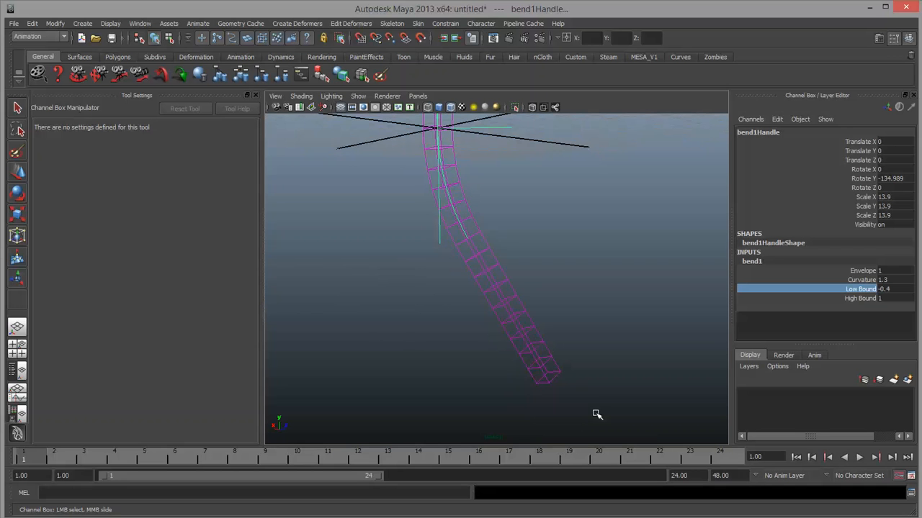
Step: Increase the bend deformer's Curvature to 3.9
left_click(863, 280)
middle_click_drag(586, 284, 602, 281)
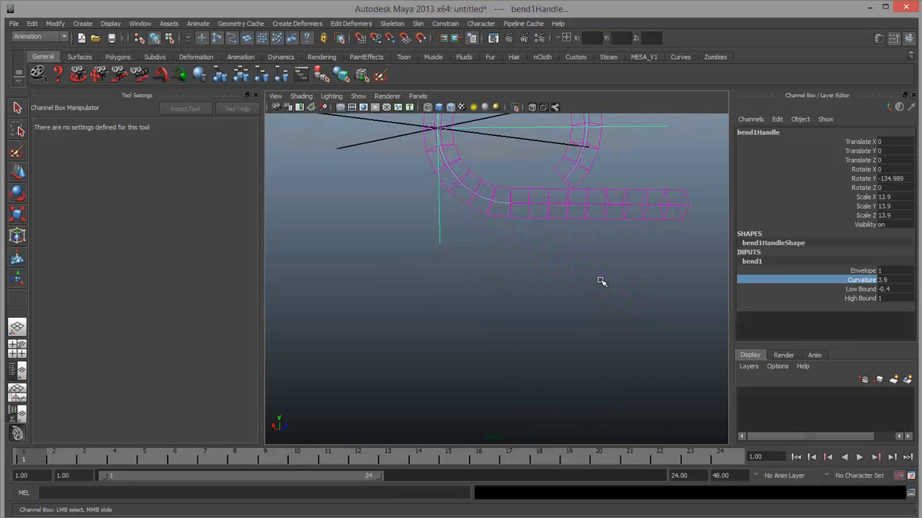
right_click_drag(602, 282, 552, 325, "alt")
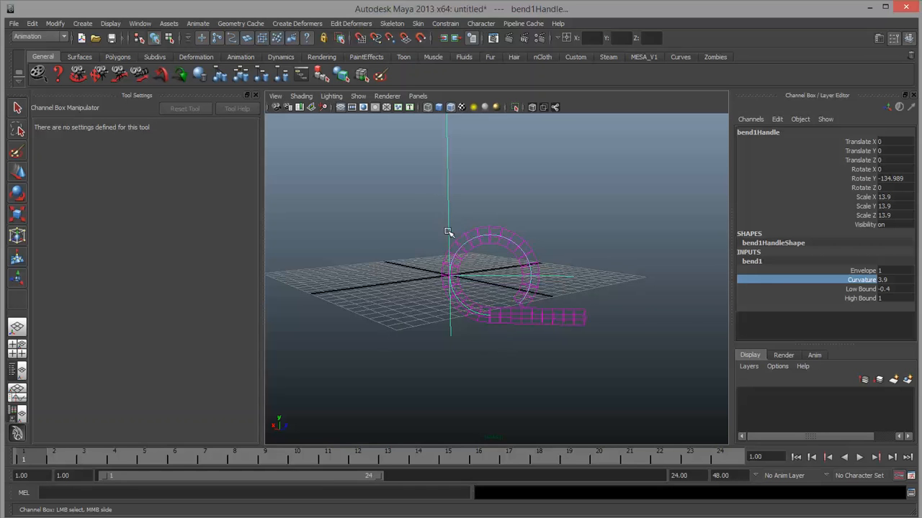
Step: Try scaling the bend handle up uniformly, and undo the scaling
scroll(541, 248, "down", 2)
key("r")
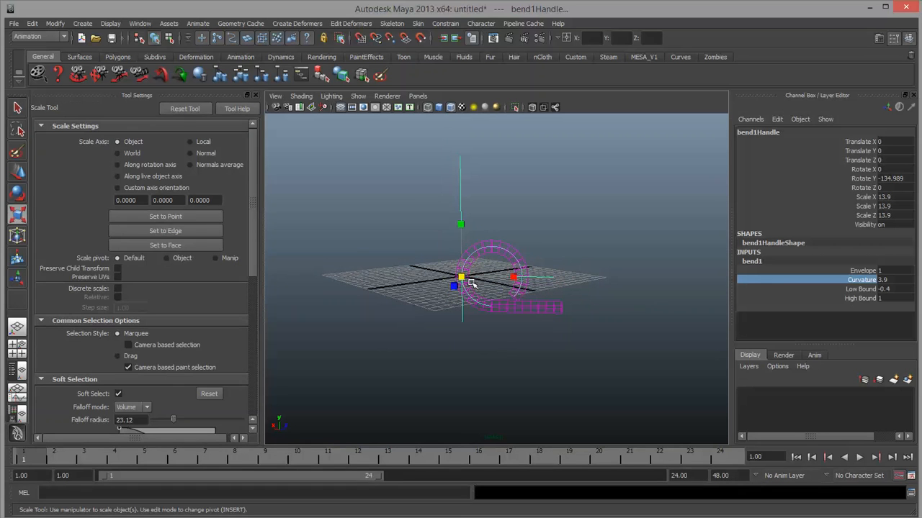
left_click_drag(462, 278, 509, 276)
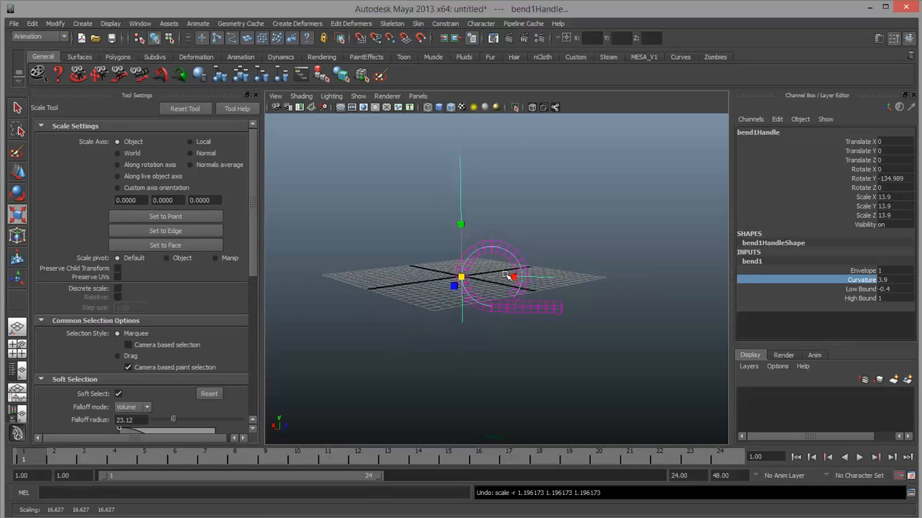
Step: Reduce the bend's Curvature to 1.9 and raise its High Bound first to 1.2 and finally to 1.9
left_click(859, 298)
middle_click_drag(601, 286, 598, 286)
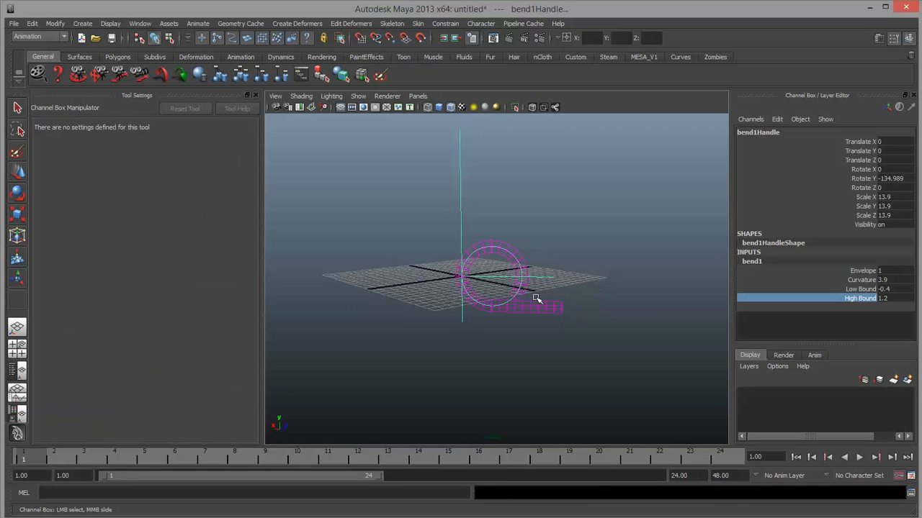
left_click(863, 279)
middle_click_drag(684, 274, 674, 273)
left_click(861, 298)
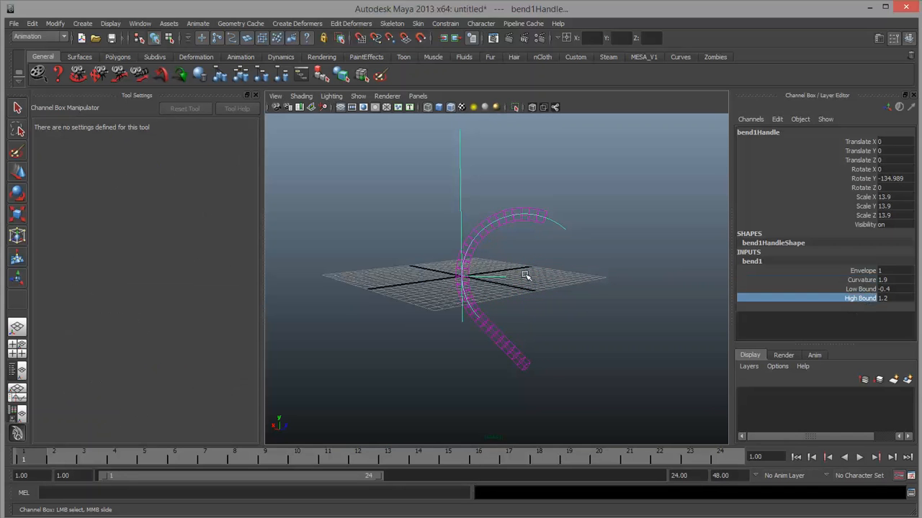
middle_click_drag(529, 273, 535, 272)
Step: Move the bend handle up along the Y axis to about 11.5, undoing any further upward move
key("w")
left_click_drag(461, 238, 472, 133)
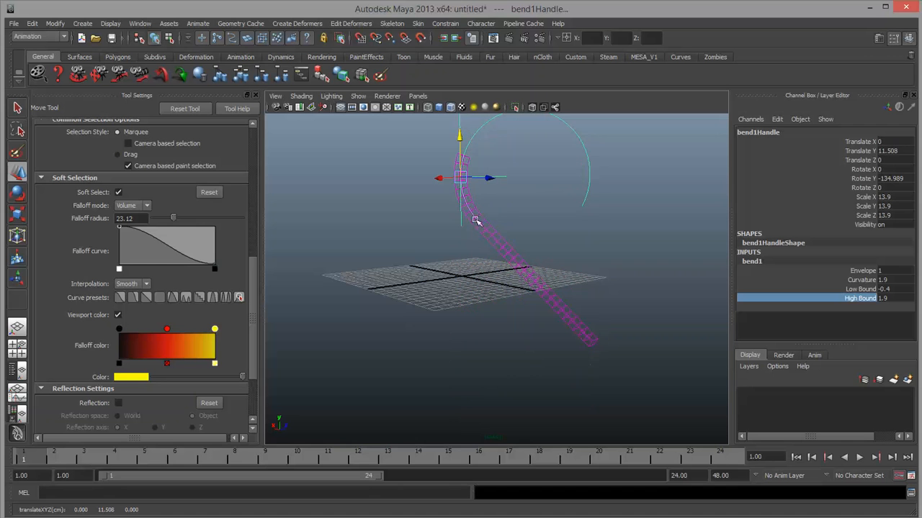
middle_click_drag(492, 152, 501, 261, "alt")
scroll(501, 261, "down", 2)
left_click_drag(476, 232, 483, 211)
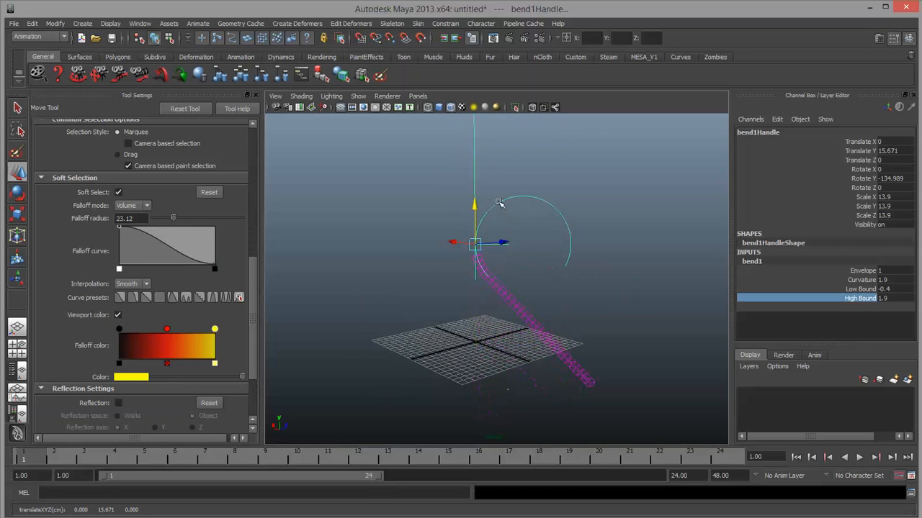
key("ctrl+z")
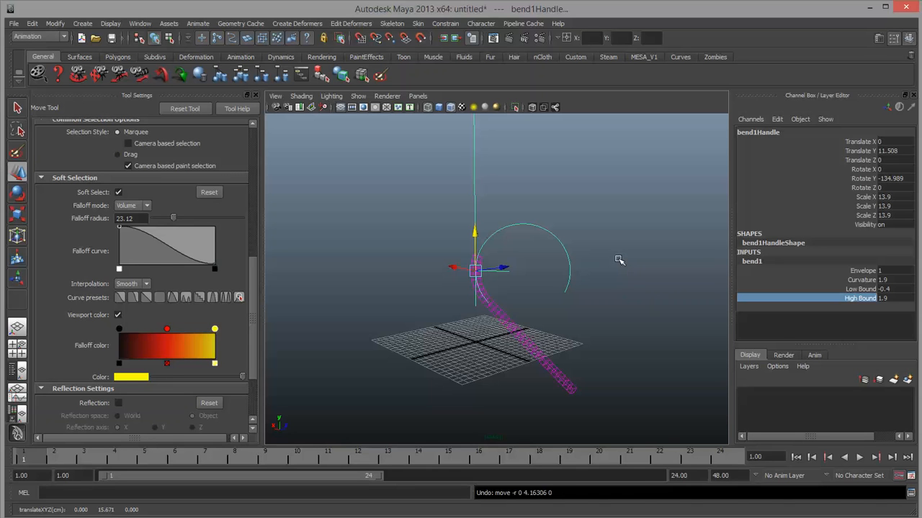
Step: Select the bent cube and try deleting its construction history
left_click(619, 260)
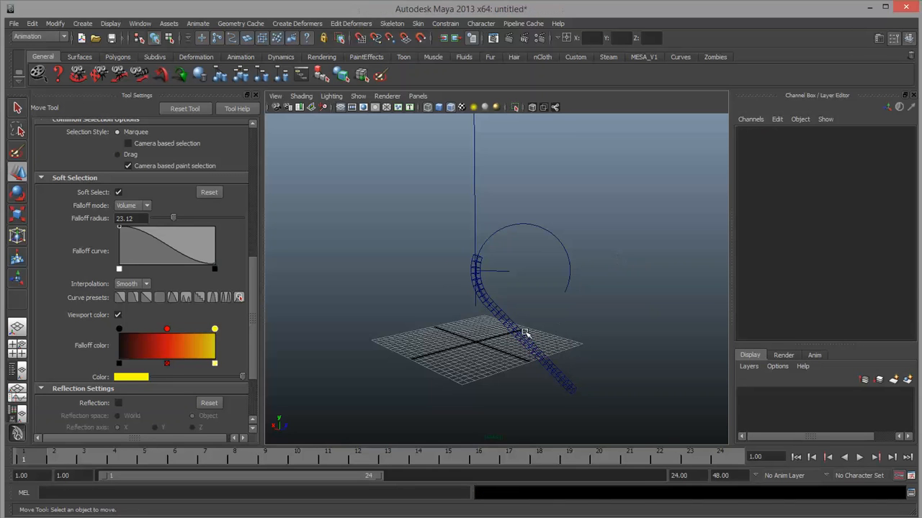
left_click(524, 334)
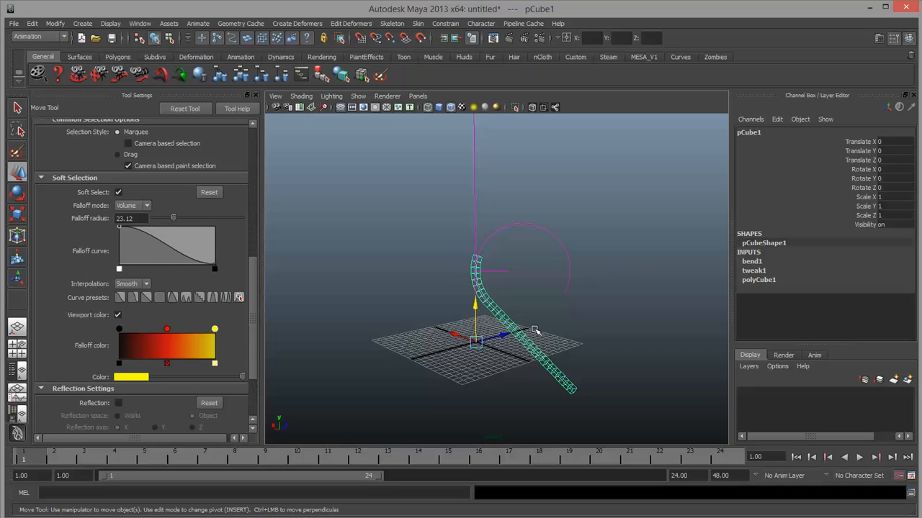
left_click(32, 24)
mouse_move(81, 147)
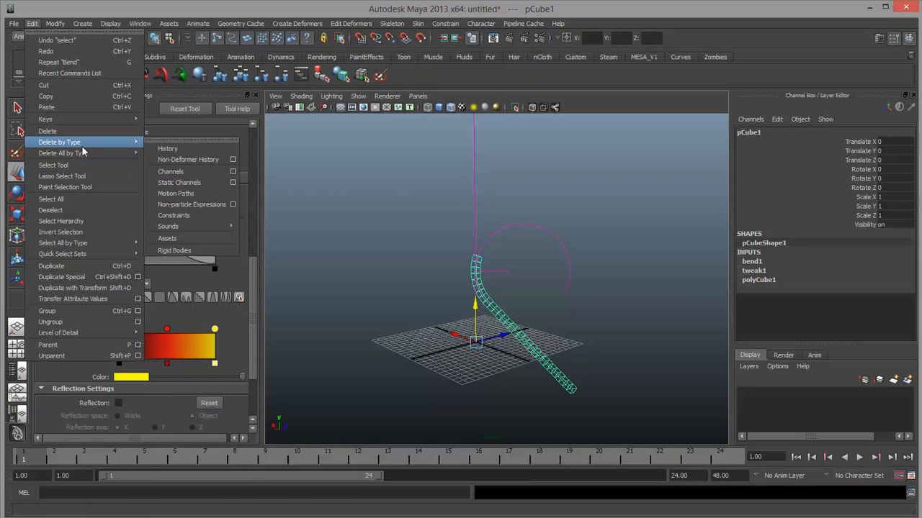
left_click(167, 148)
Step: Delete the bend handle from the scene, and reselect and frame the tall cube
left_click(562, 200)
left_click(488, 236)
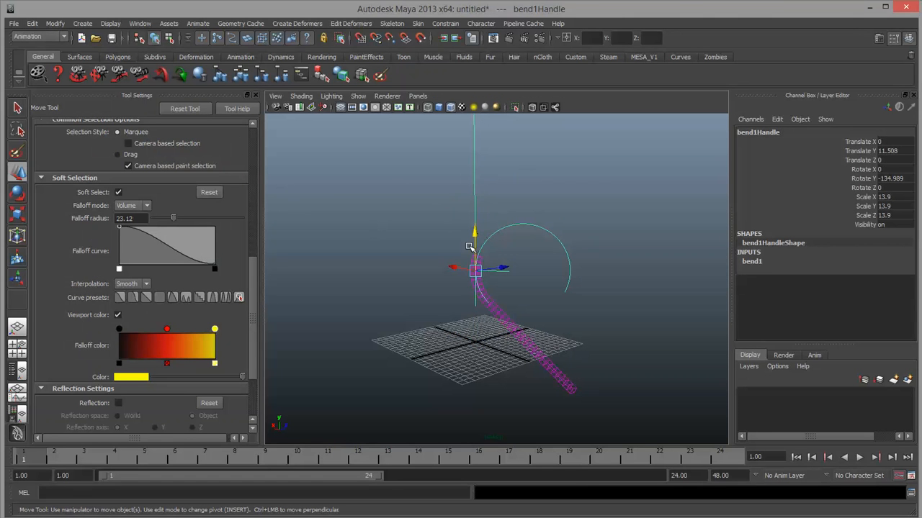
key("Delete")
left_click(478, 329)
key("f")
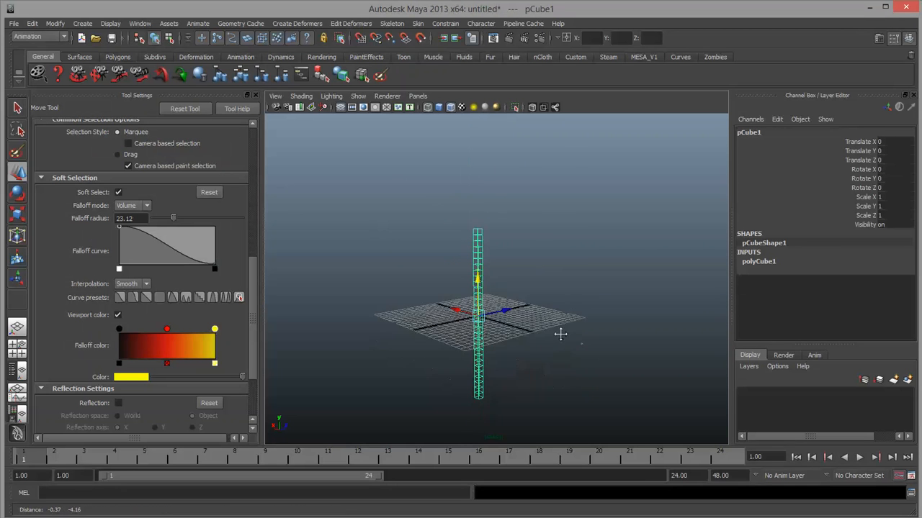
left_click_drag(597, 305, 550, 346, "alt")
right_click_drag(550, 346, 574, 350, "alt")
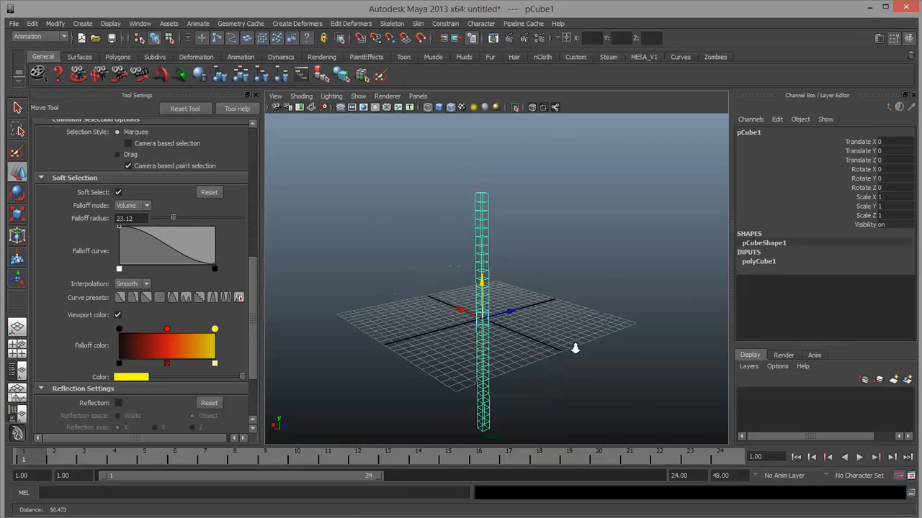
Step: Close the Tool Settings panel to give the tall cube's perspective view more room
middle_click_drag(574, 349, 571, 328, "alt")
left_click_drag(552, 327, 550, 341, "alt")
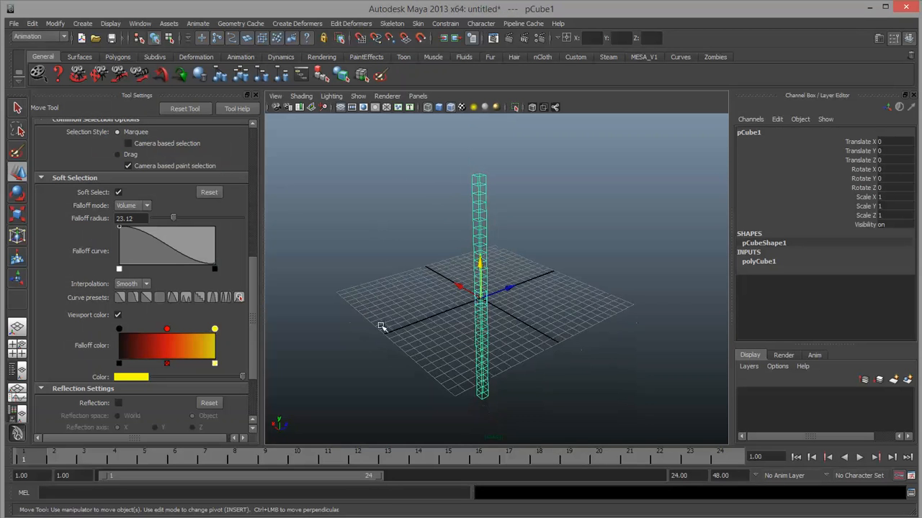
left_click(247, 95)
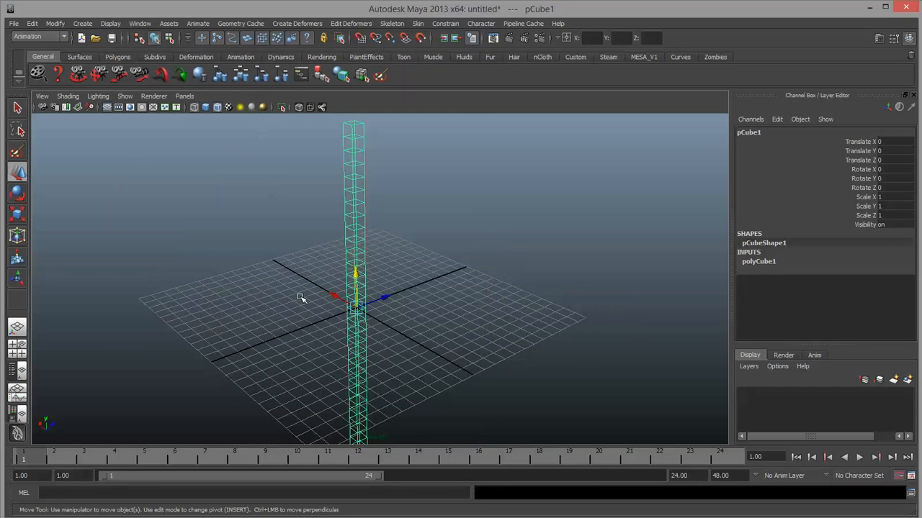
scroll(301, 298, "down", 3)
scroll(301, 297, "up", 1)
middle_click_drag(326, 255, 357, 241, "alt")
right_click_drag(321, 246, 296, 235, "alt")
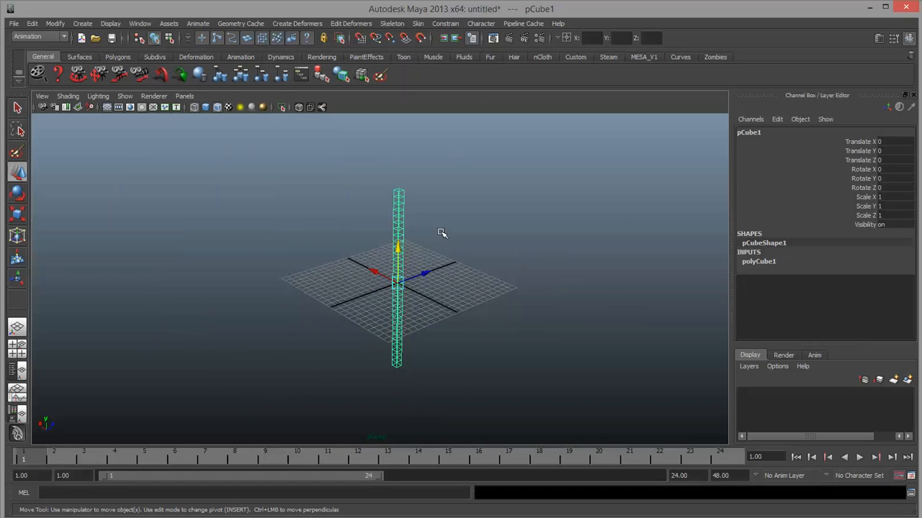
left_click_drag(441, 233, 420, 323, "alt")
right_click_drag(420, 323, 527, 329, "alt")
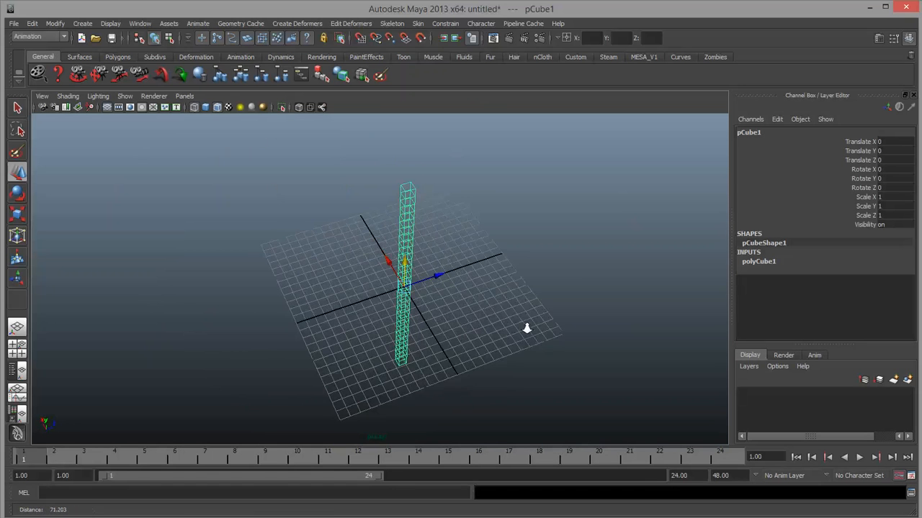
mouse_move(526, 329)
left_mouse_down("alt")
mouse_move(498, 334)
mouse_move(518, 286)
mouse_move(552, 298)
mouse_move(531, 295)
mouse_move(523, 313)
left_mouse_up("alt")
middle_click_drag(456, 339, 490, 344, "alt")
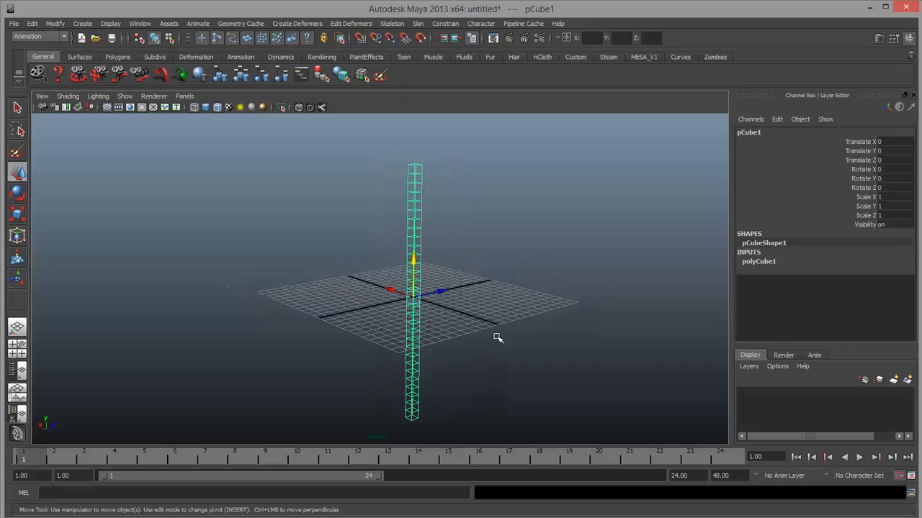
Step: Open the Outliner in its own window, place it beside the tall cube and select pCube1 in it
left_click(141, 24)
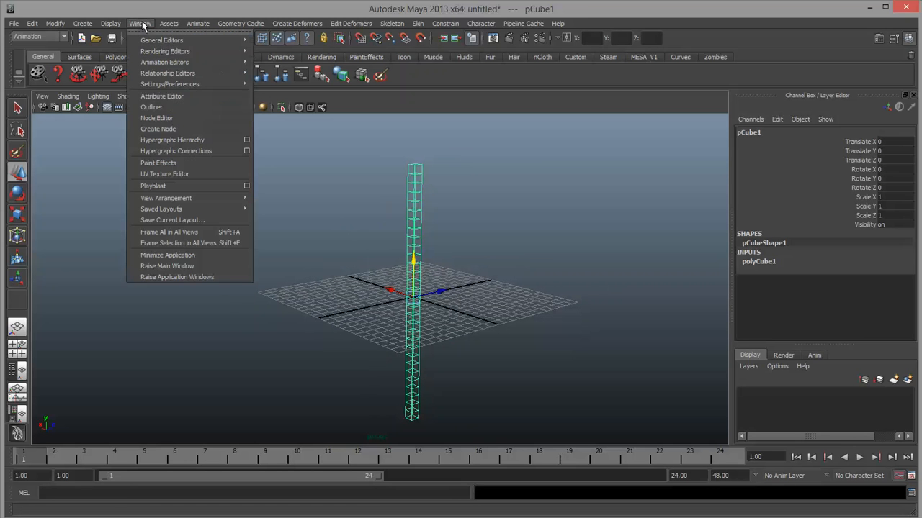
left_click(152, 107)
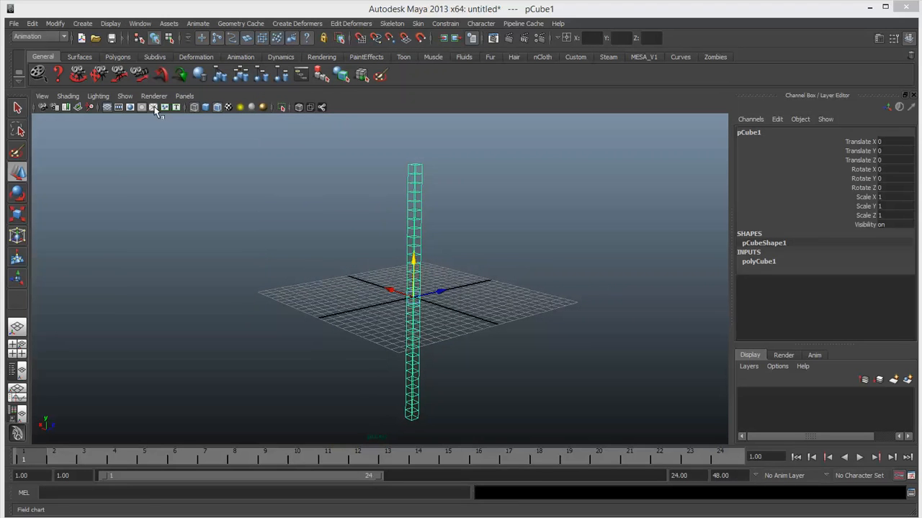
left_click_drag(314, 33, 158, 30)
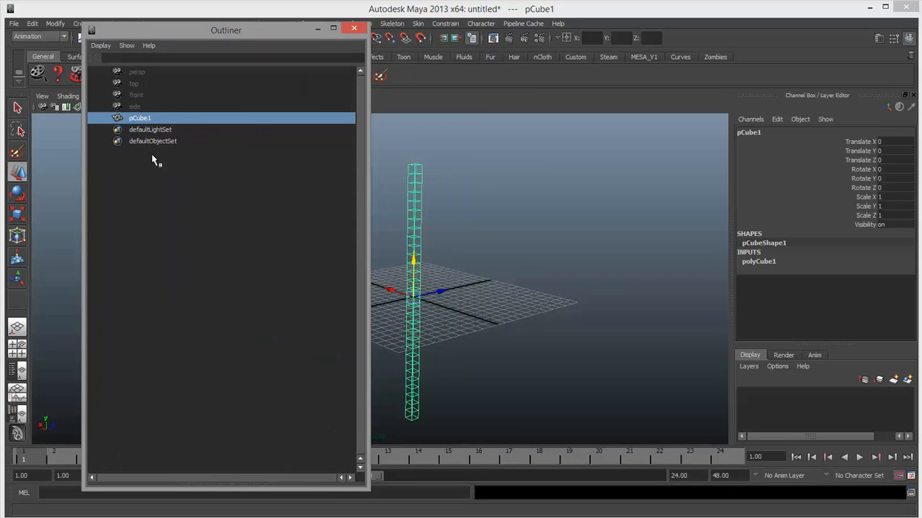
left_click(156, 121)
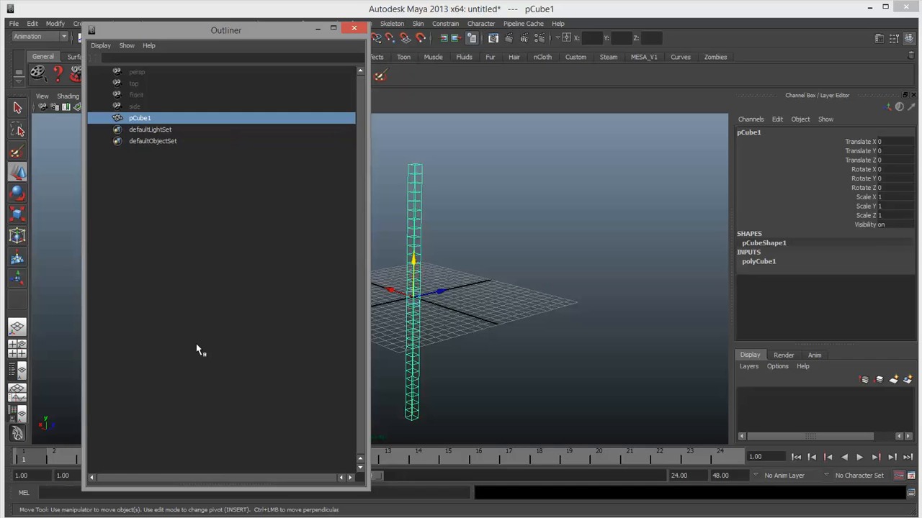
Step: Inspect the default cameras and default sets by selecting them in the Outliner, clear the selection and close the window
left_click(152, 75)
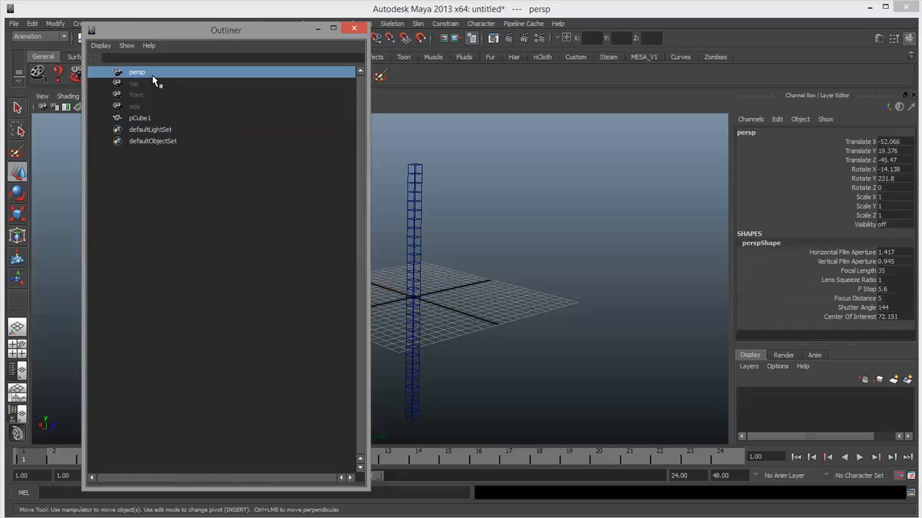
left_click(150, 105, "shift")
left_click(166, 193)
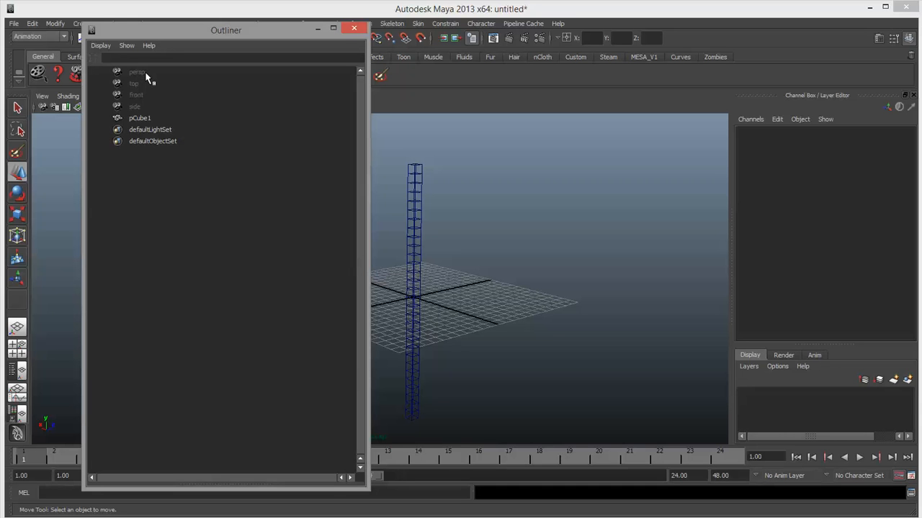
left_click(172, 131)
left_click(178, 143)
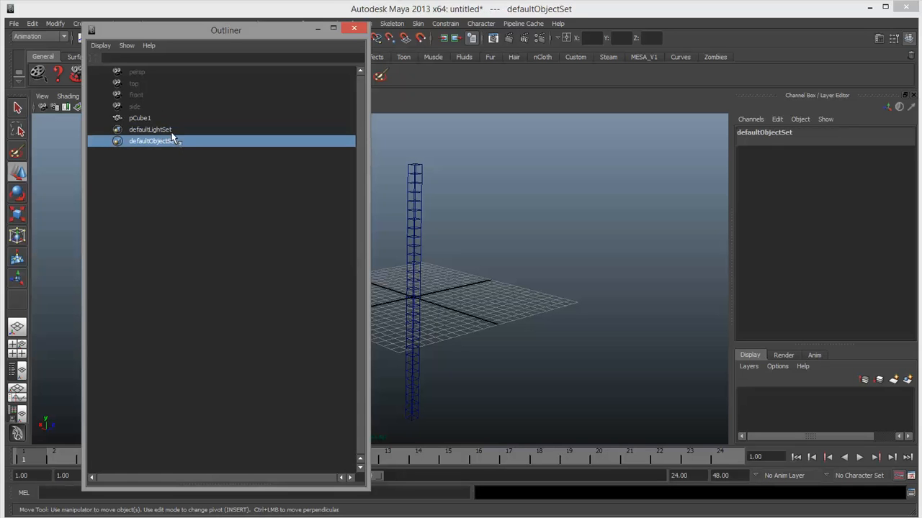
left_click(172, 132)
left_click(179, 144)
left_click(189, 193)
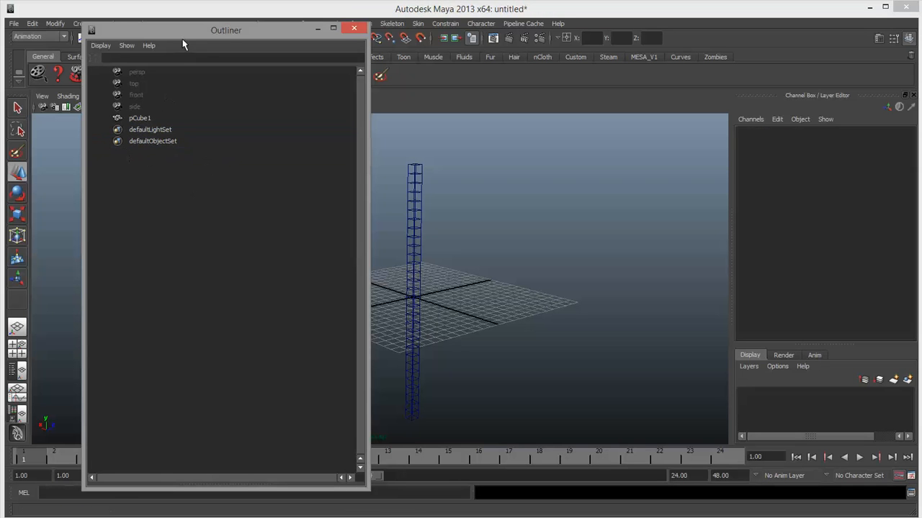
left_click_drag(181, 39, 156, 66)
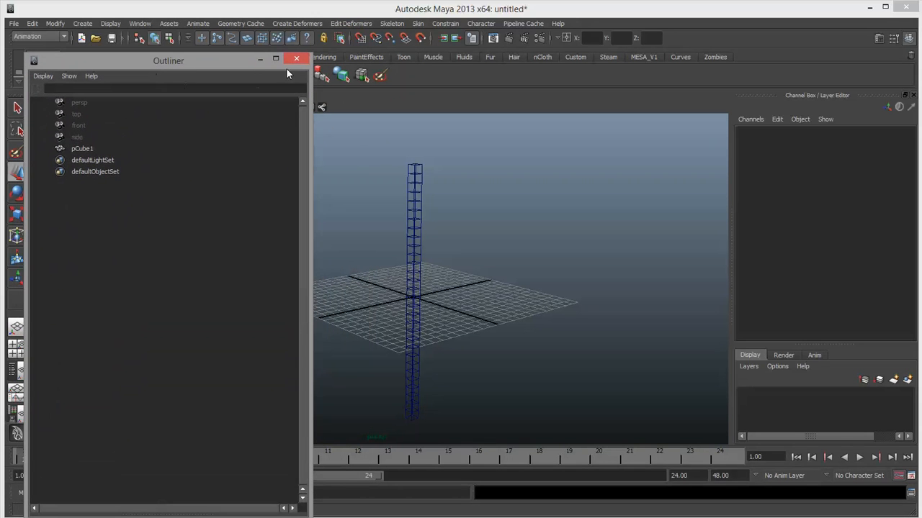
left_click(301, 56)
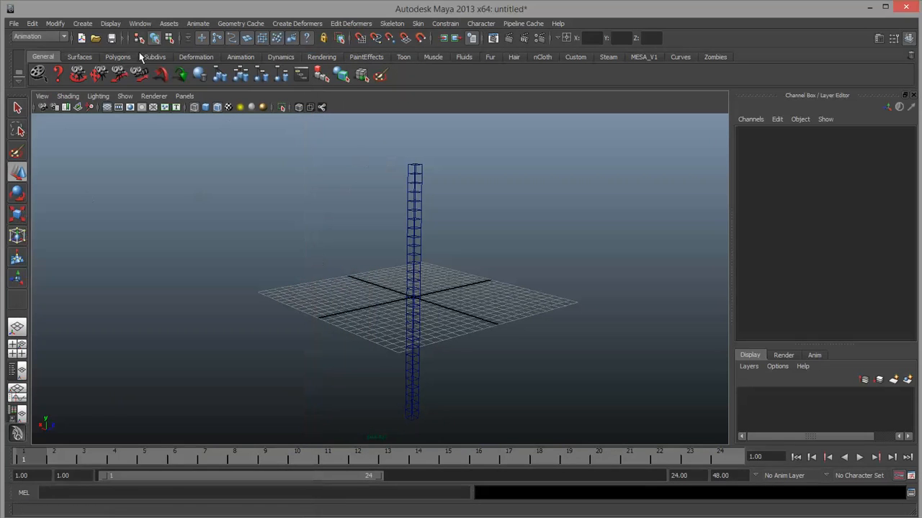
Step: Switch the workspace layout to show the Outliner docked beside the perspective view
left_click(143, 25)
left_click(145, 25)
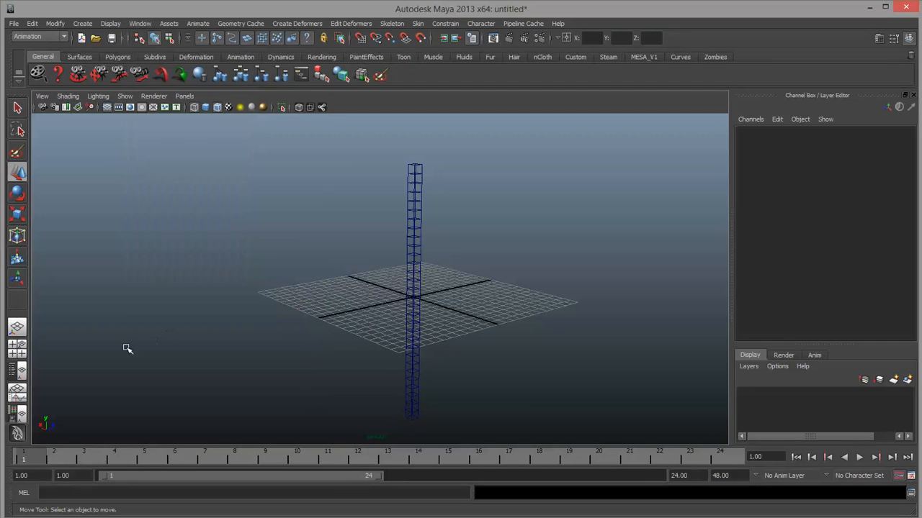
left_click(18, 371)
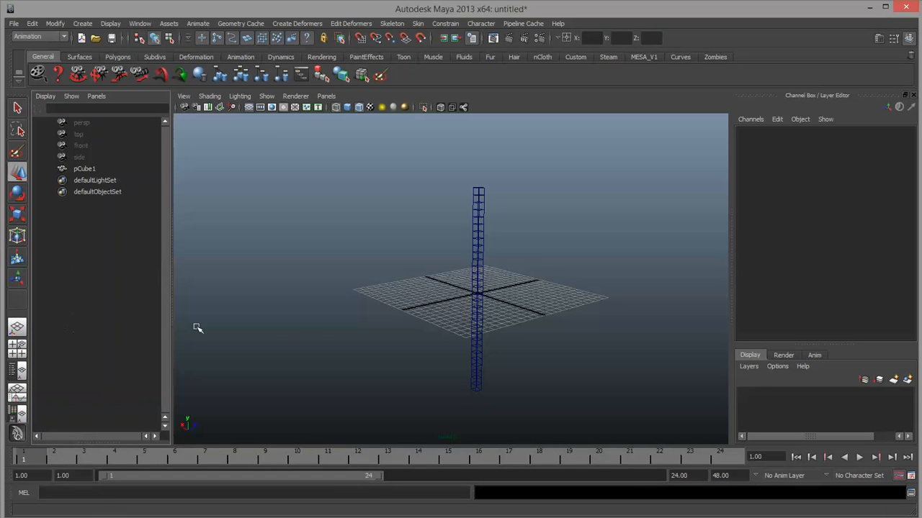
left_click_drag(531, 390, 492, 298, "alt")
right_click_drag(430, 310, 473, 321, "alt")
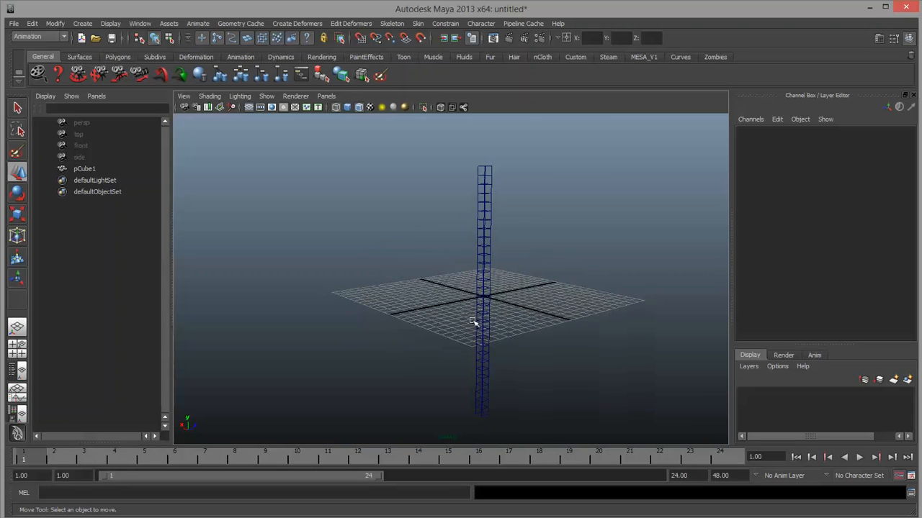
middle_click_drag(473, 321, 419, 322, "alt")
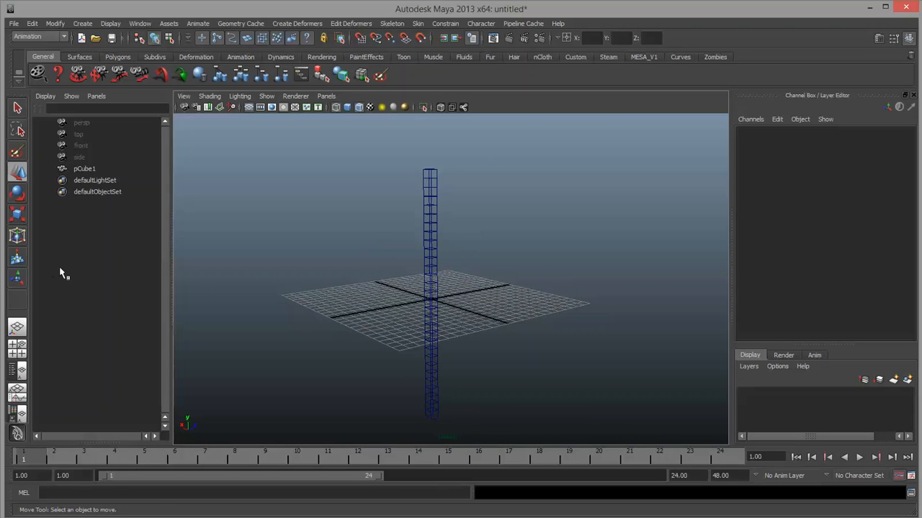
mouse_move(429, 295)
left_mouse_down("alt")
mouse_move(437, 318)
mouse_move(432, 309)
left_mouse_up("alt")
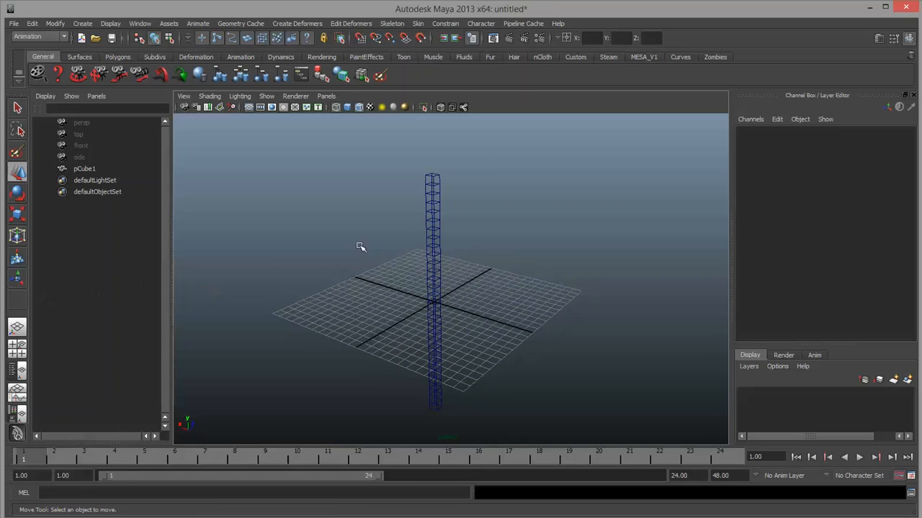
Step: Rename pCube1 as test_cube in the Outliner and clear the selection
left_click(79, 169)
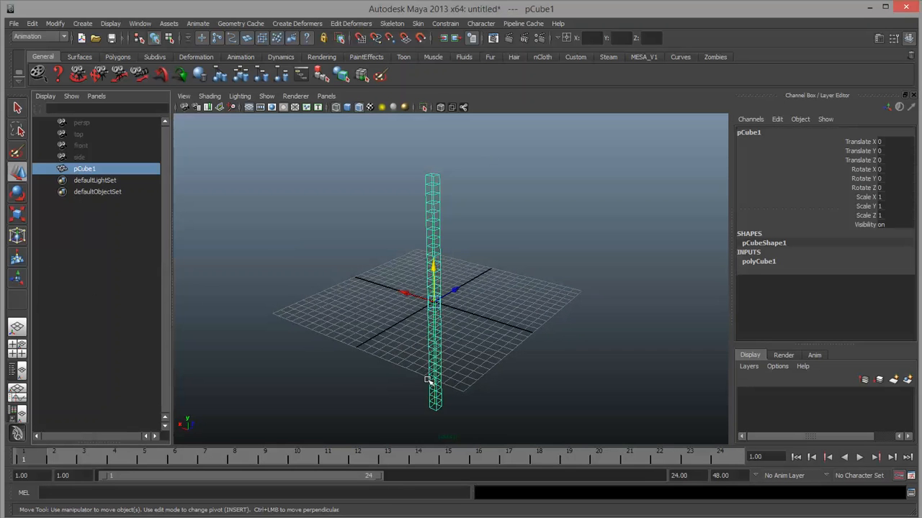
double_click(87, 170)
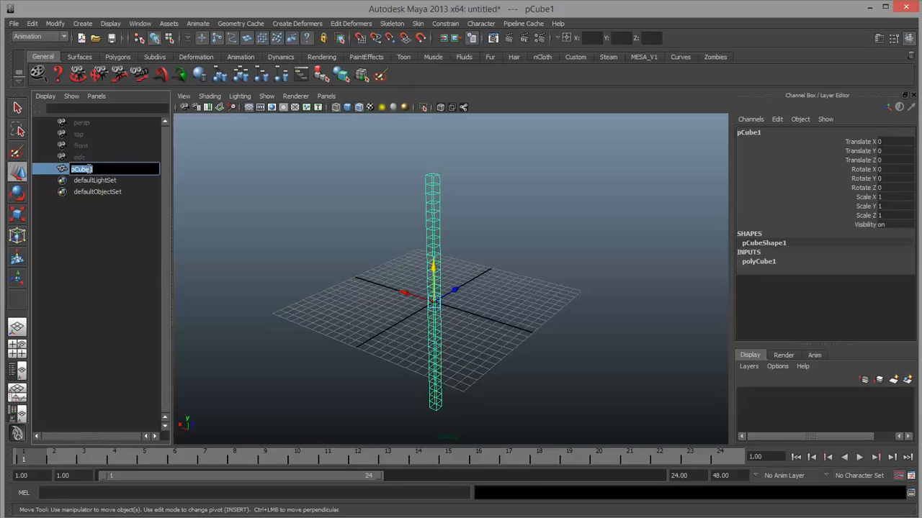
type("test_cube")
key("Return")
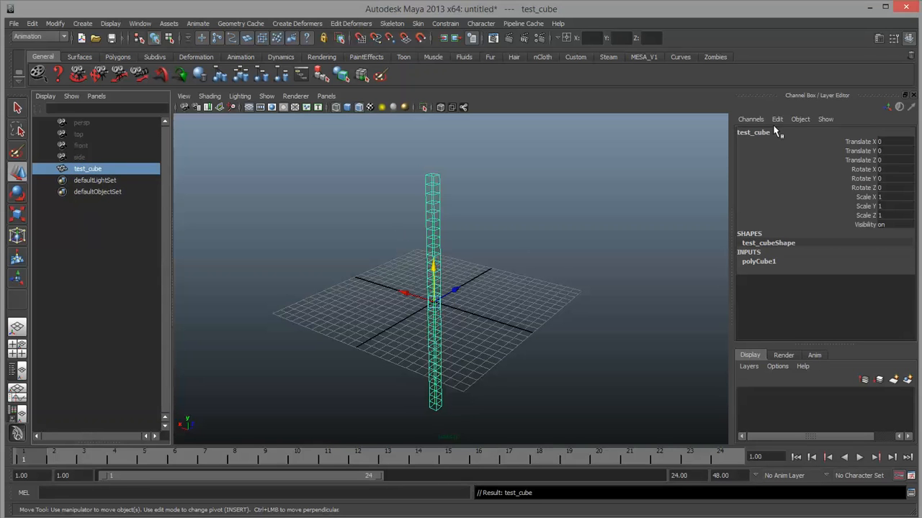
left_click(350, 292)
left_click(411, 294)
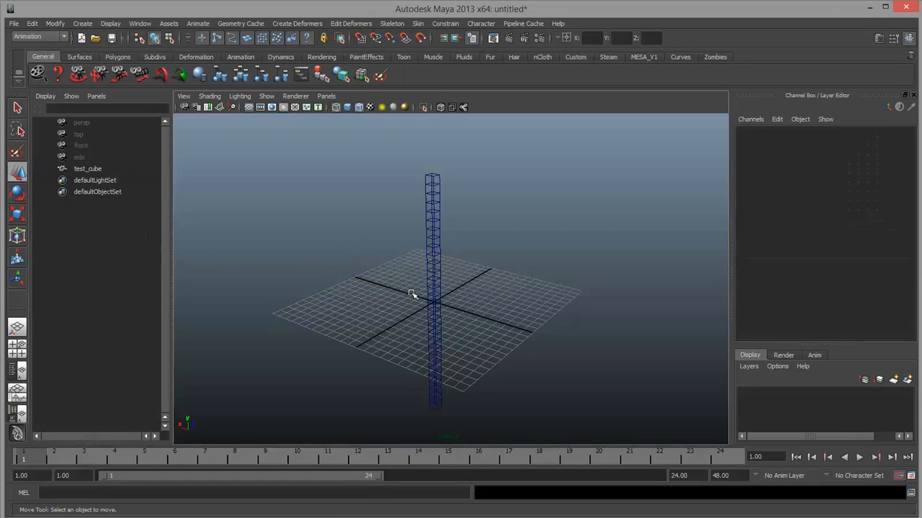
Step: Create a default polygon cube and move it away from the tall cube to about X 7.5, Y 0.5, Z -5.1
left_click(82, 23)
mouse_move(95, 56)
left_click(215, 71)
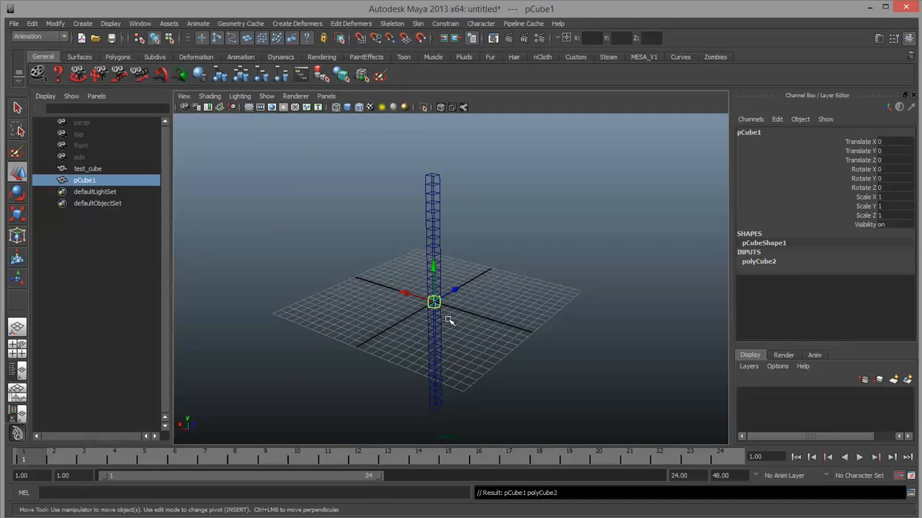
left_click_drag(433, 302, 350, 297)
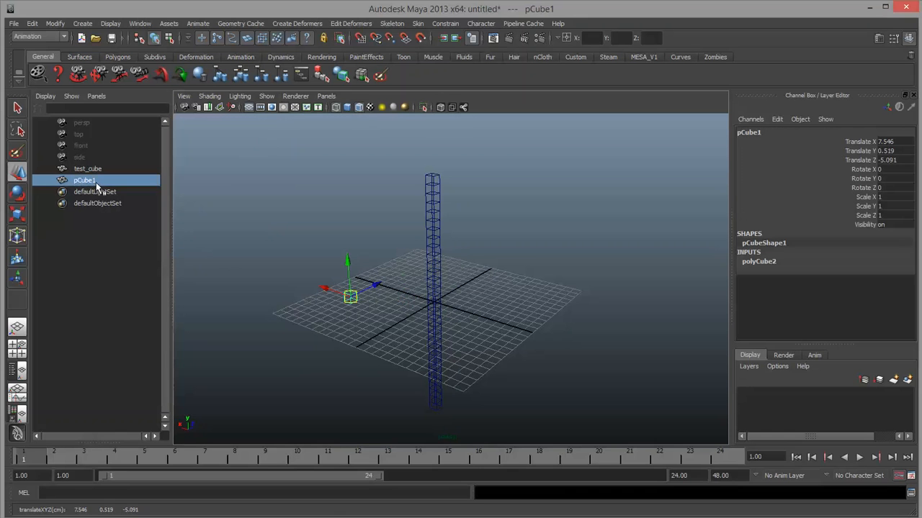
left_click(341, 355)
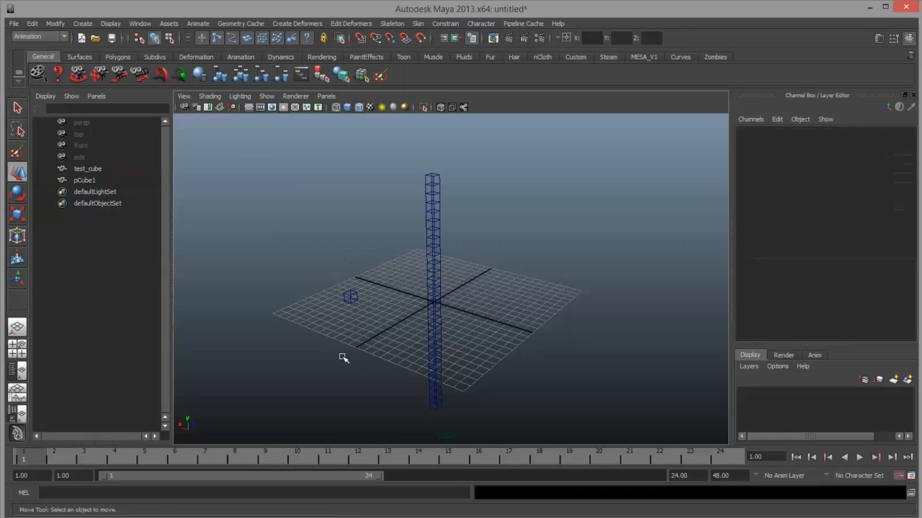
Step: Select each of the two cubes in the viewport in turn, and delete the small one
left_click(349, 299)
left_click(438, 367)
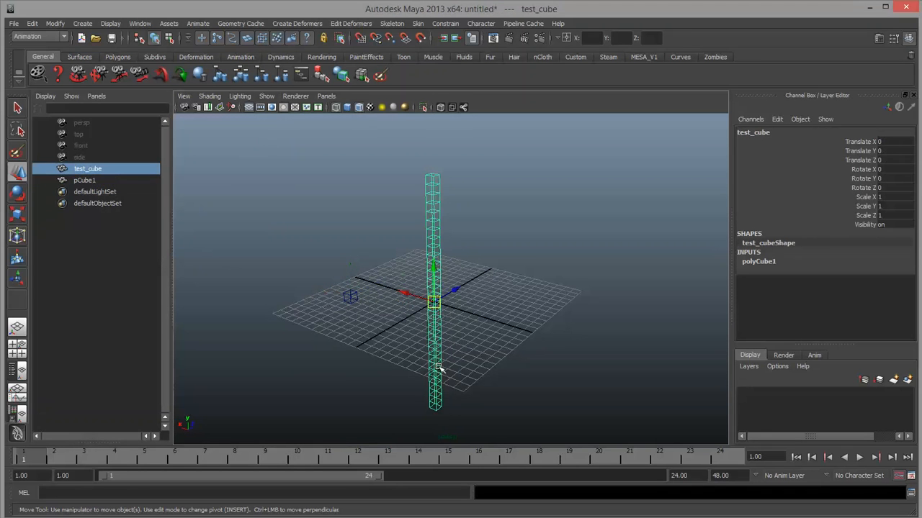
left_click_drag(325, 222, 351, 326)
key("Delete")
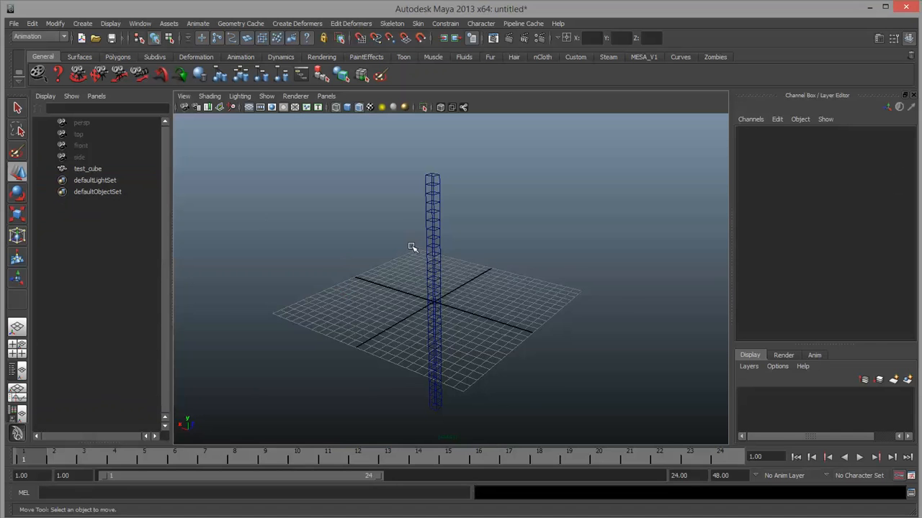
Step: Select test_cube and apply a nonlinear Flare deformer to it
left_click_drag(411, 248, 411, 232, "alt")
right_click_drag(379, 245, 411, 304, "alt")
middle_click_drag(411, 304, 475, 342, "alt")
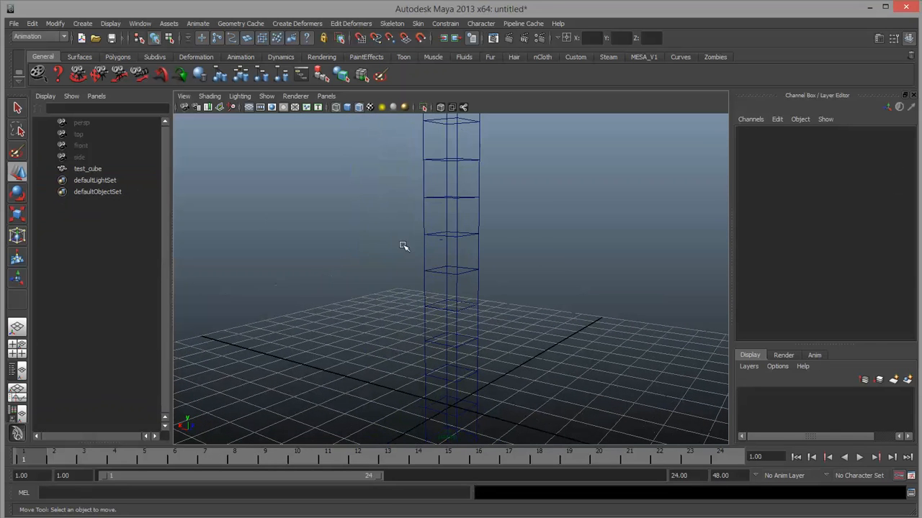
left_click_drag(404, 246, 538, 288)
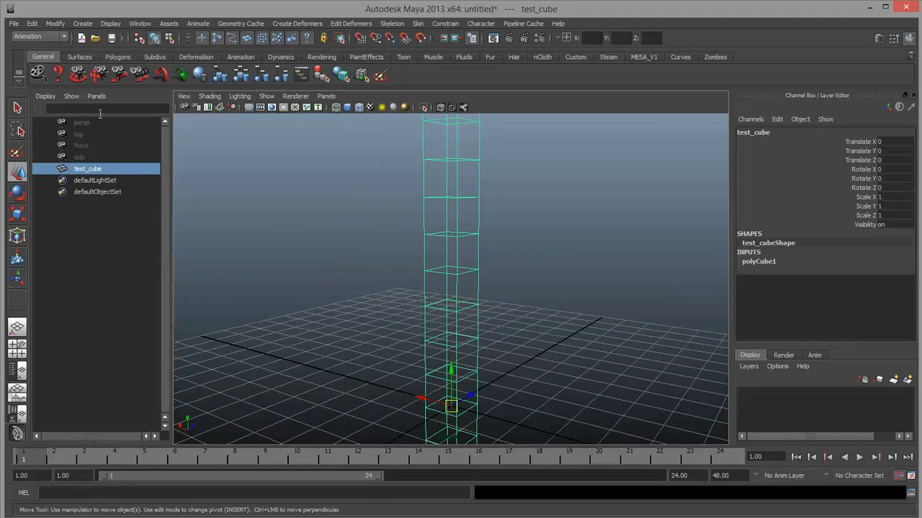
left_click(350, 274)
left_click_drag(350, 273, 363, 298, "alt")
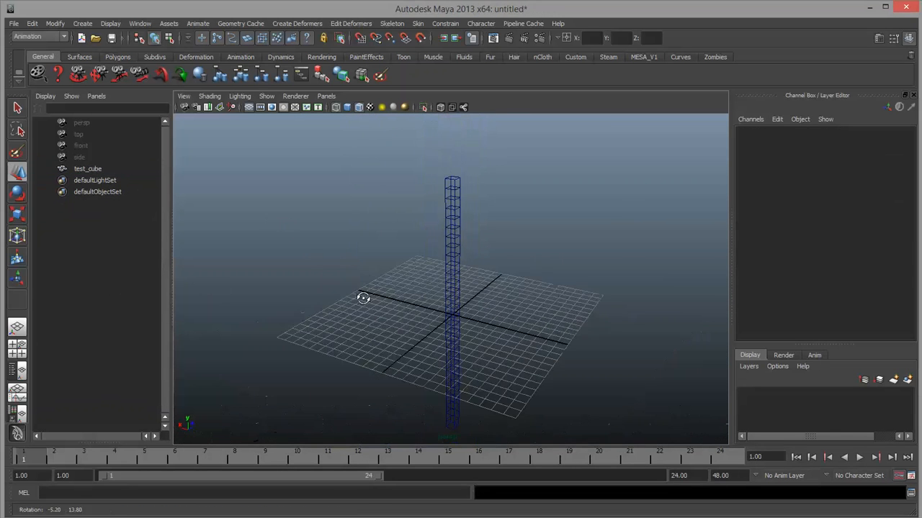
left_click(452, 212)
left_click(350, 23)
mouse_move(296, 23)
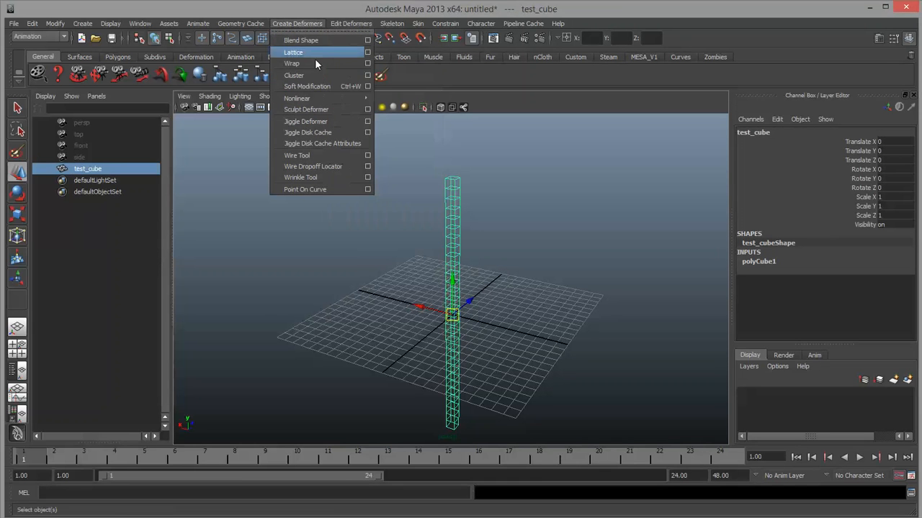
mouse_move(333, 97)
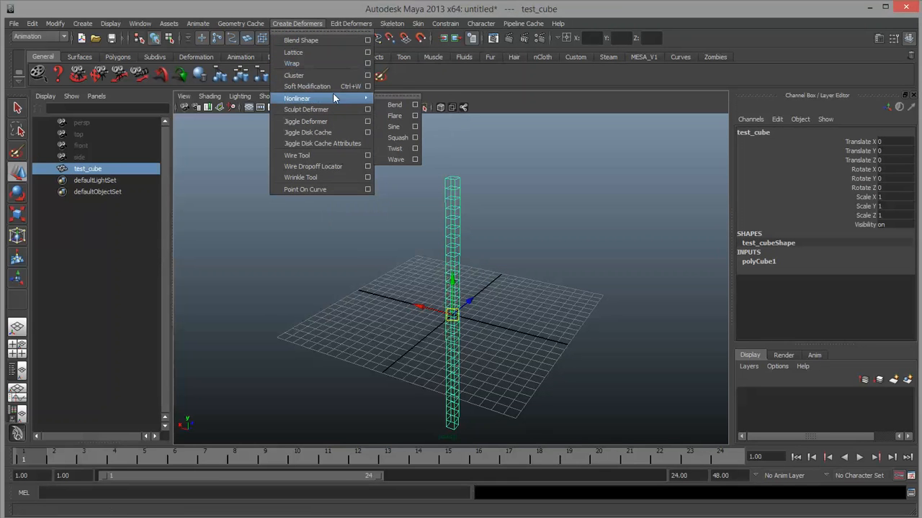
left_click(394, 116)
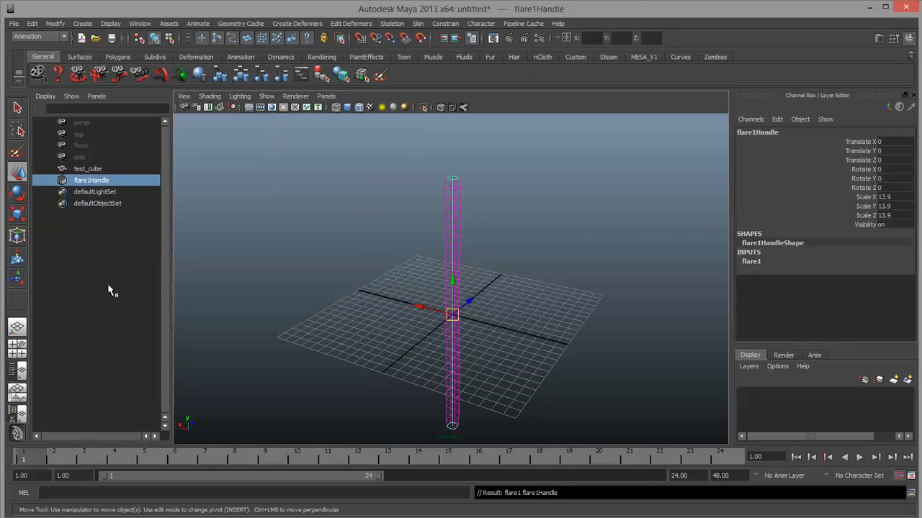
Step: Expand the flare1 attributes, set the flare's Curve to 3, and switch the viewport to shaded display
left_click(752, 262)
scroll(818, 315, "down", 1)
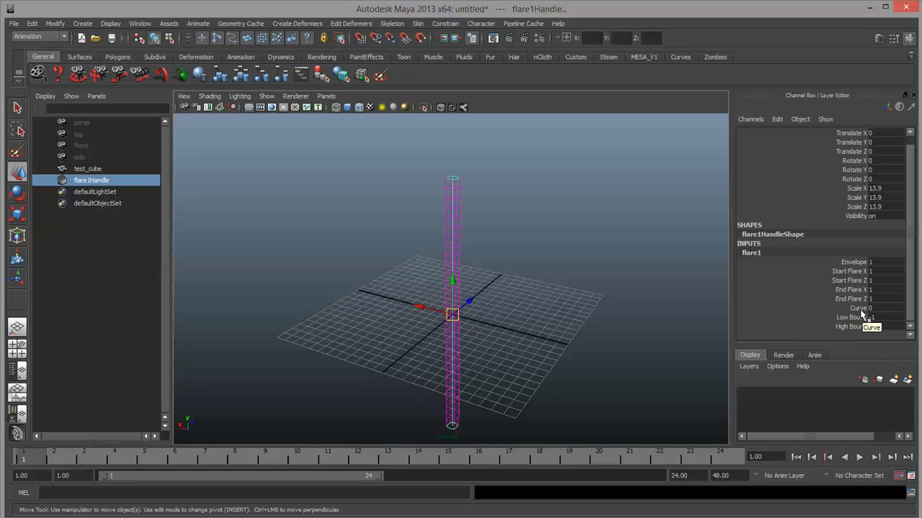
left_click(860, 309)
middle_click_drag(547, 327, 577, 321)
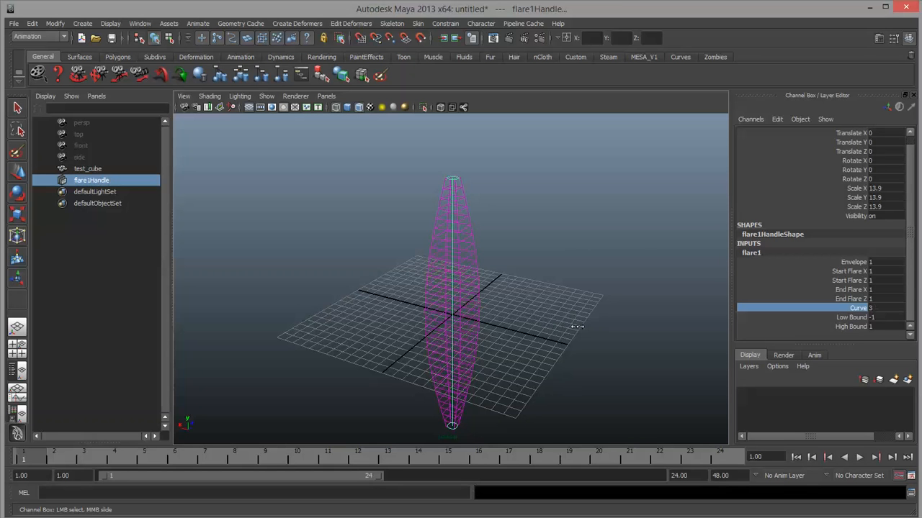
key("5")
scroll(573, 329, "up", 3)
middle_click_drag(570, 329, 560, 284, "alt")
scroll(543, 254, "down", 5)
left_click_drag(473, 290, 452, 329, "alt")
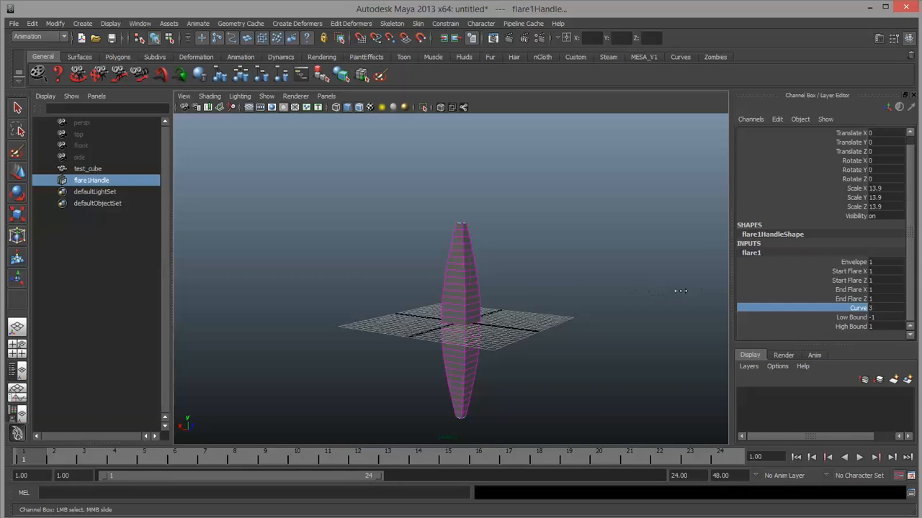
Step: Try Curve values of 5, 10 and 100 on the flare deformer and frame the deformed cube
middle_click_drag(559, 319, 674, 312)
double_click(893, 309)
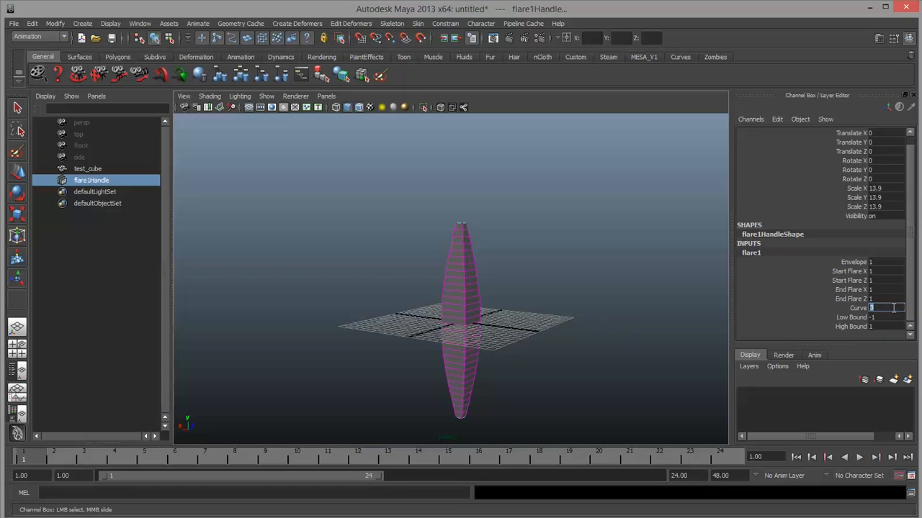
key("Return")
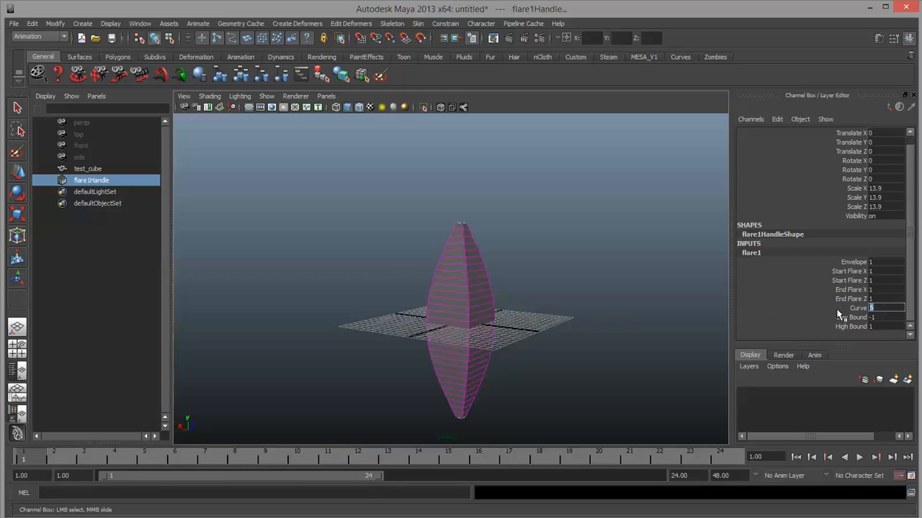
type("10")
key("Return")
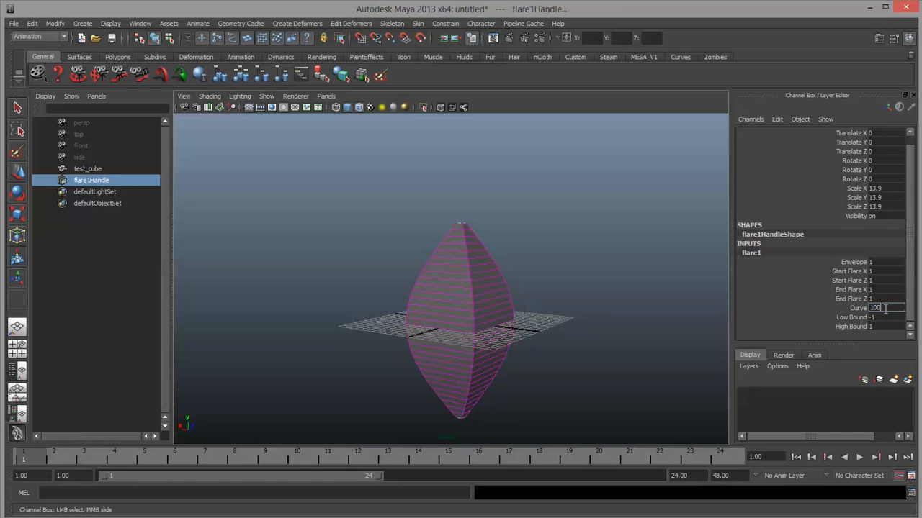
key("Return")
key("f")
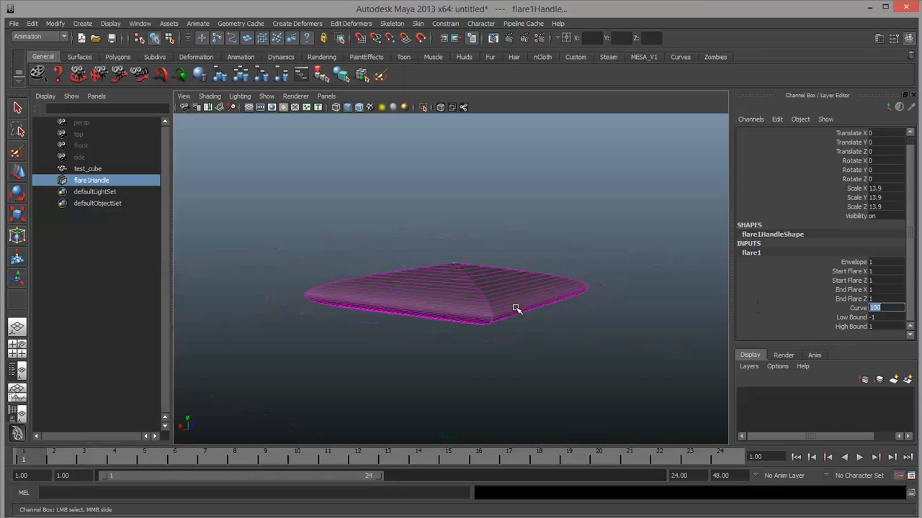
Step: Bring the flare's Curve back to 3
left_click(856, 310)
middle_click_drag(699, 310, 695, 310)
scroll(545, 341, "up", 5)
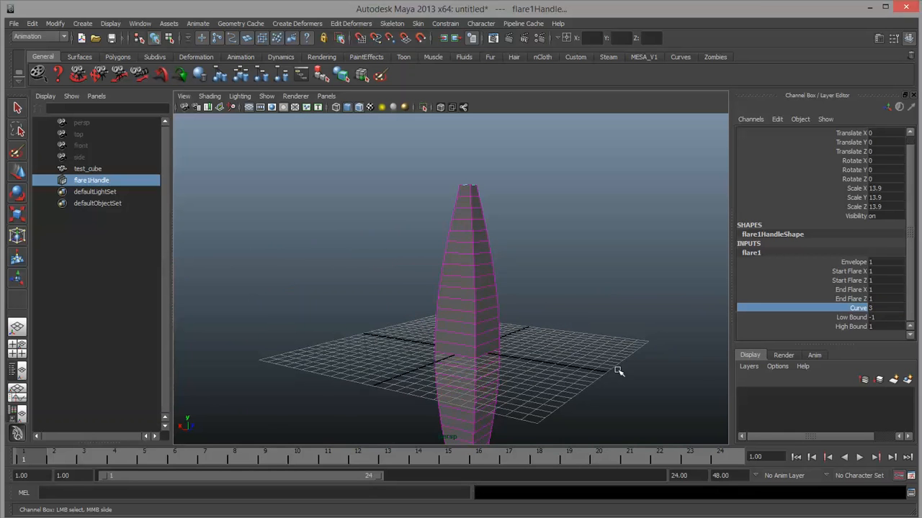
right_click_drag(618, 371, 552, 378, "alt")
middle_click_drag(551, 379, 537, 357, "alt")
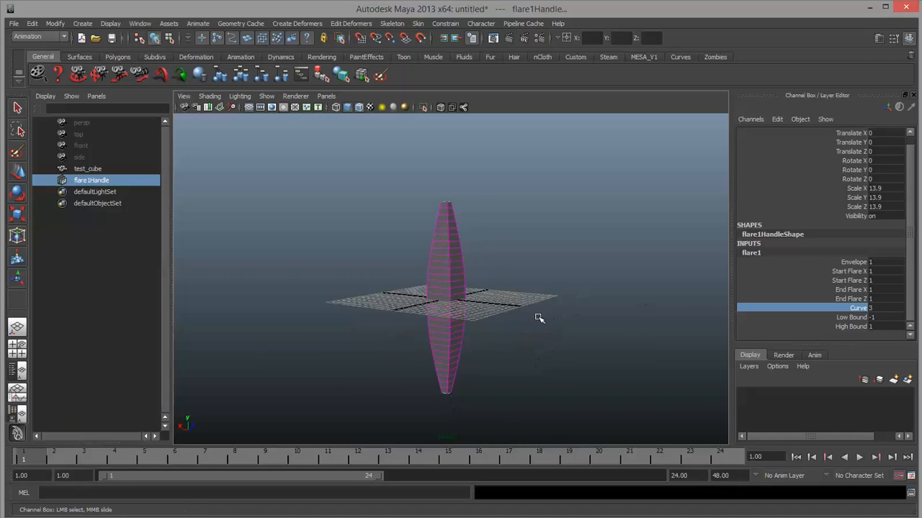
left_click(885, 308)
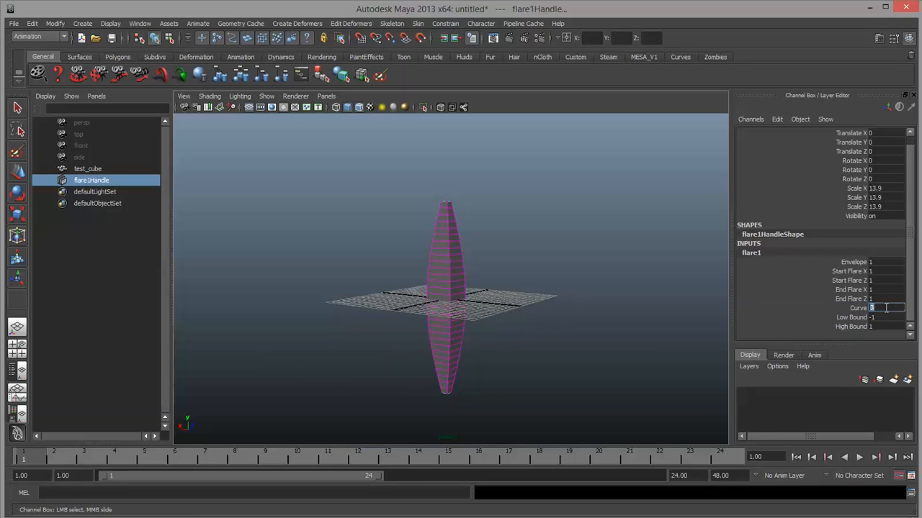
Step: Set the flare's Start Flare X and Start Flare Z together to 7.3
left_click(862, 271)
left_click(861, 280, "shift")
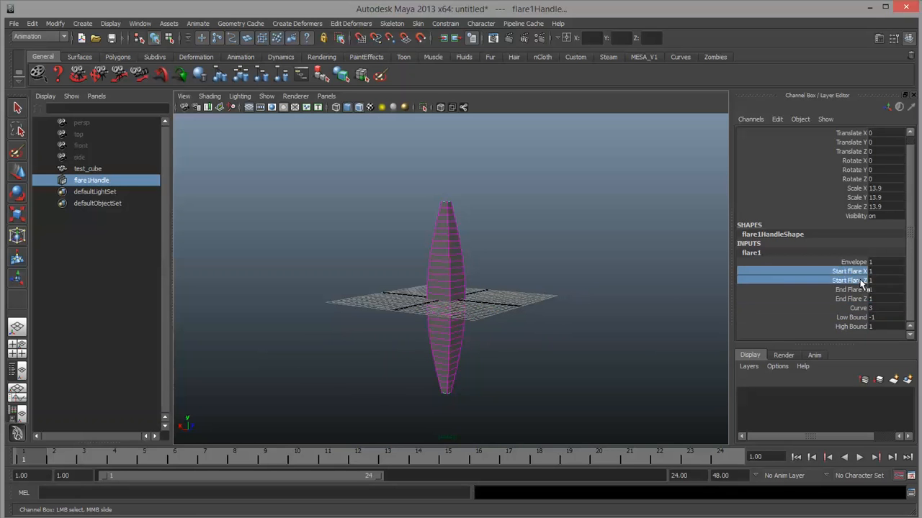
middle_click_drag(581, 307, 617, 319)
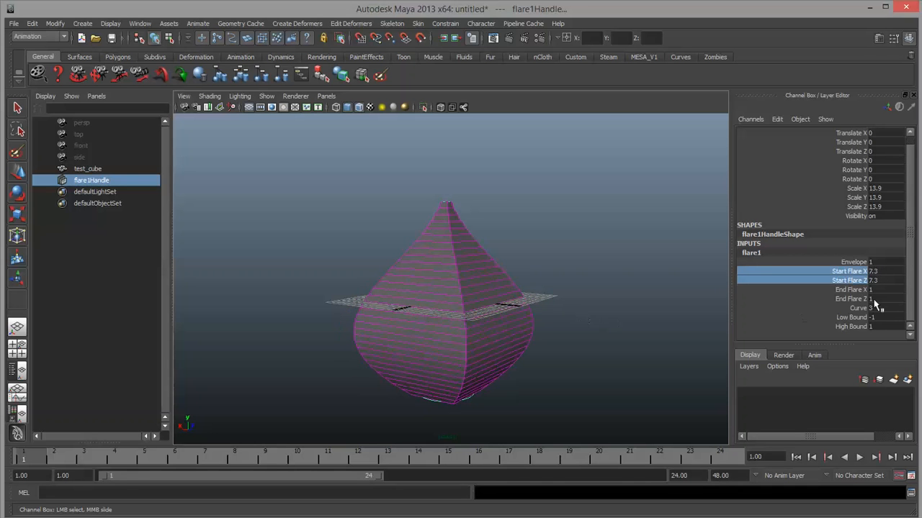
Step: Adjust the flare's End Flare X and End Flare Z together to 1.7, checking the shape from above
left_click(855, 289)
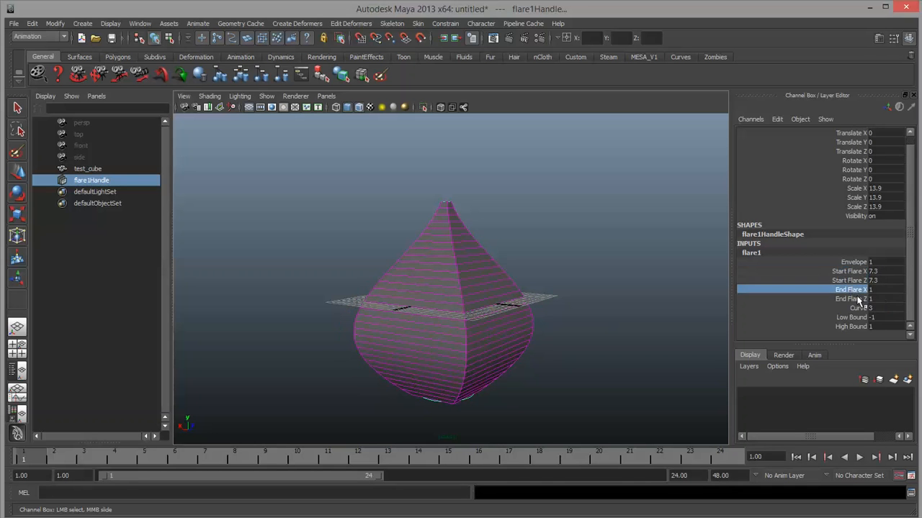
left_click(852, 299, "shift")
mouse_move(603, 303)
middle_mouse_down()
mouse_move(670, 309)
mouse_move(597, 313)
mouse_move(614, 308)
middle_mouse_up()
left_click_drag(589, 310, 576, 341, "alt")
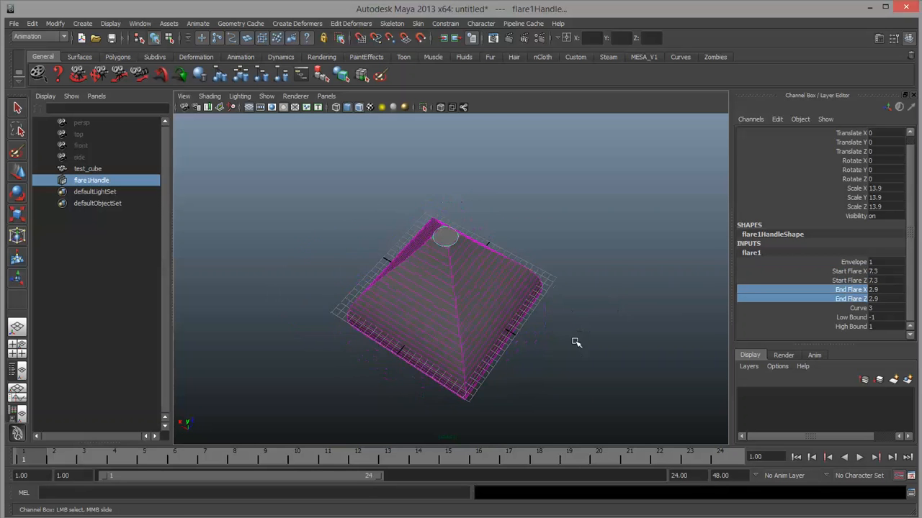
mouse_move(576, 341)
middle_mouse_down()
mouse_move(653, 334)
mouse_move(570, 339)
middle_mouse_up()
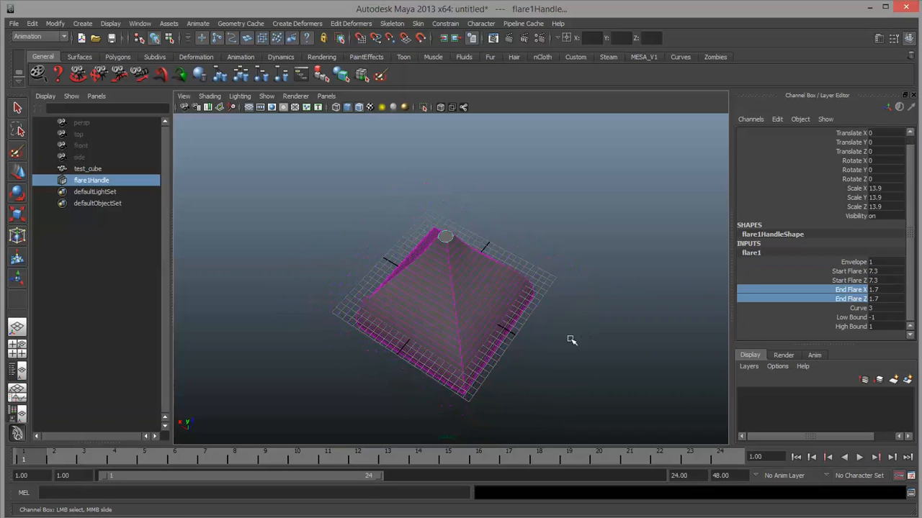
left_click_drag(582, 389, 580, 340, "alt")
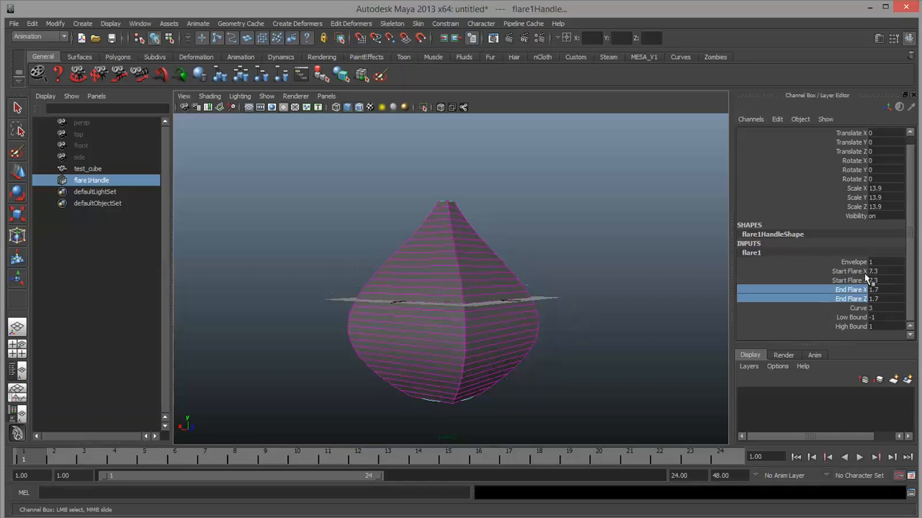
Step: Reset the flare's Curve to 0 and its Start and End Flare X and Z values to 1
left_click_drag(882, 273, 886, 299)
type("0")
key("Return")
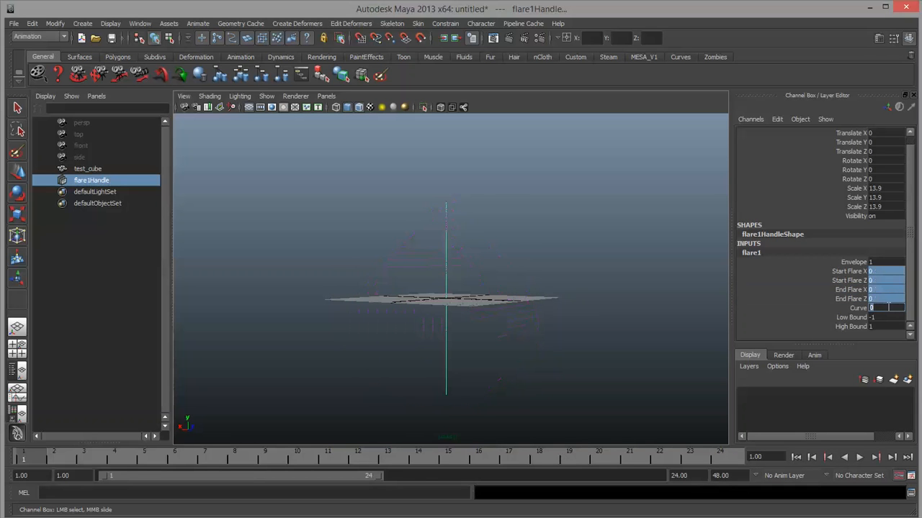
left_click(874, 272)
left_click_drag(872, 299, 873, 271)
type("1")
key("Return")
left_click_drag(551, 257, 515, 298, "alt")
right_click_drag(514, 298, 551, 315, "alt")
left_click_drag(465, 300, 488, 321, "alt")
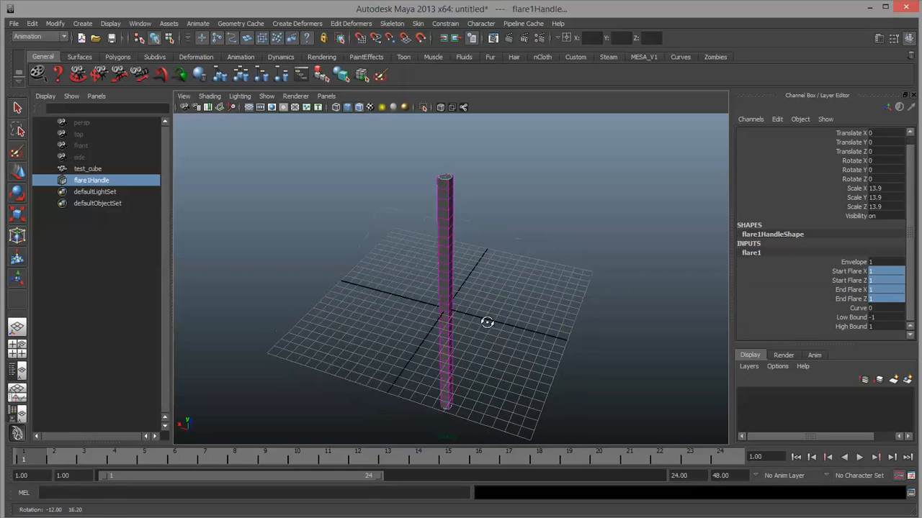
Step: Set the flare's Start Flare Z alone to 10 so the cube widens at its base along one axis
left_click(850, 281)
middle_click_drag(502, 280, 606, 294)
left_click_drag(607, 295, 395, 347, "alt")
left_click_drag(539, 357, 562, 295, "alt")
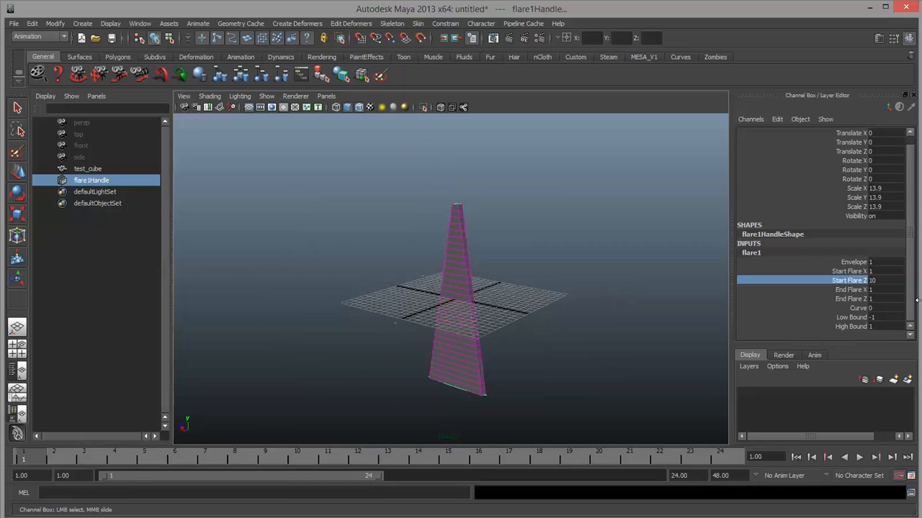
Step: Set the flare's Curve to 1.7 to bulge the sides of the one-axis flare
left_click(867, 308)
middle_click_drag(618, 319, 612, 321)
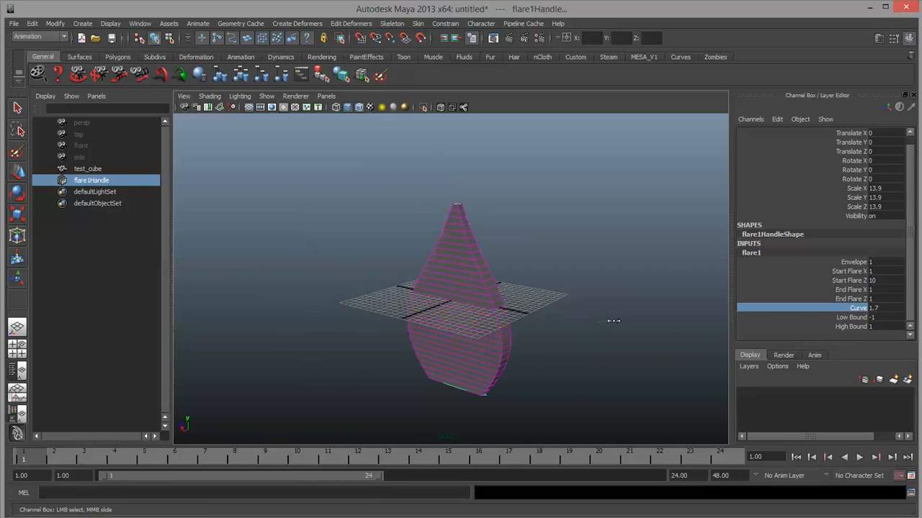
left_click_drag(611, 321, 544, 358, "alt")
Step: Switch to wireframe display and vary the flare's Low Bound, first to 0 and finally to -1.9
left_click(852, 318)
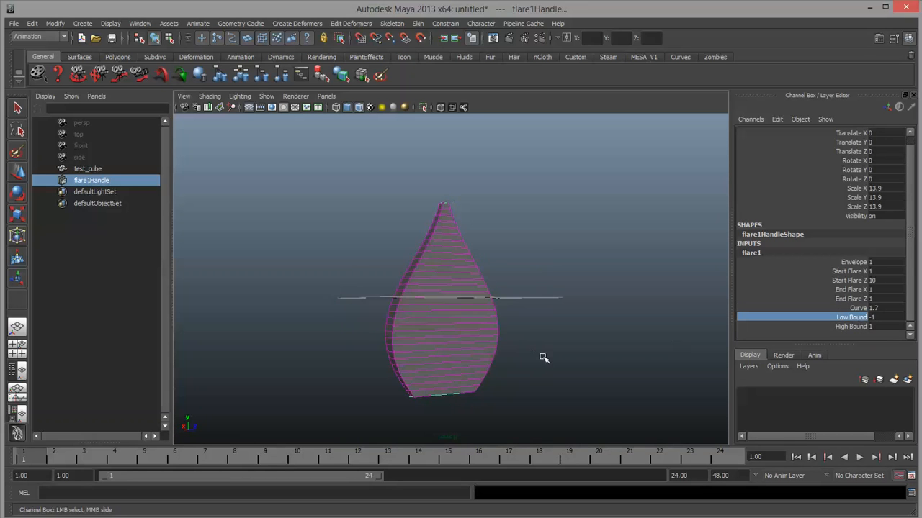
key("4")
middle_click_drag(587, 350, 594, 353)
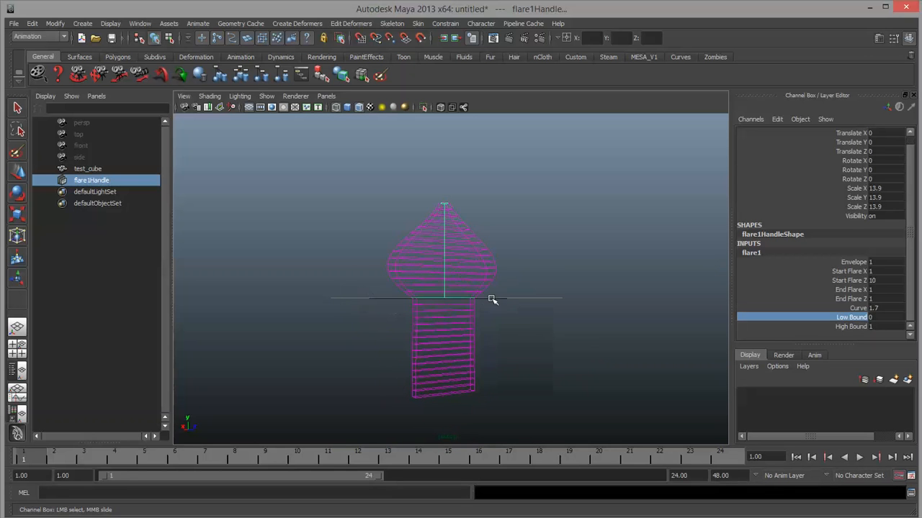
mouse_move(532, 311)
left_mouse_down("alt")
mouse_move(476, 317)
mouse_move(480, 310)
mouse_move(559, 346)
mouse_move(571, 312)
mouse_move(539, 312)
left_mouse_up("alt")
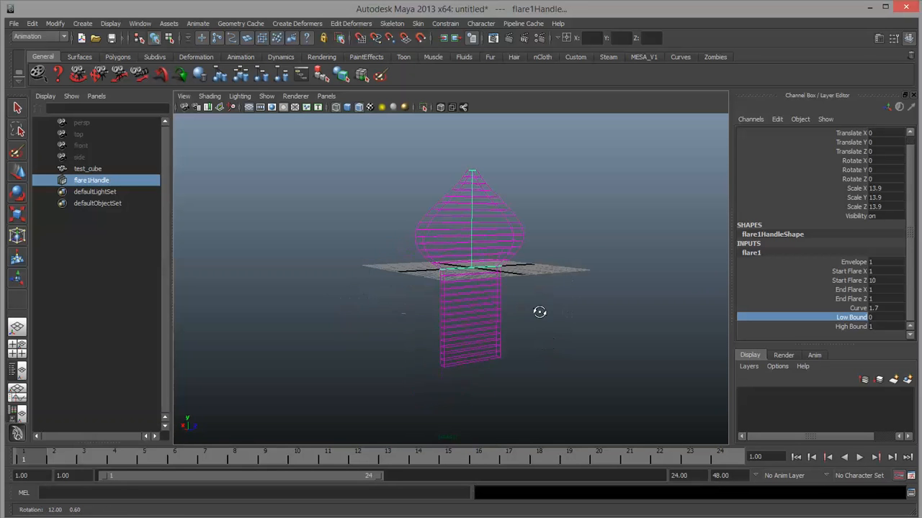
middle_click_drag(630, 310, 619, 314)
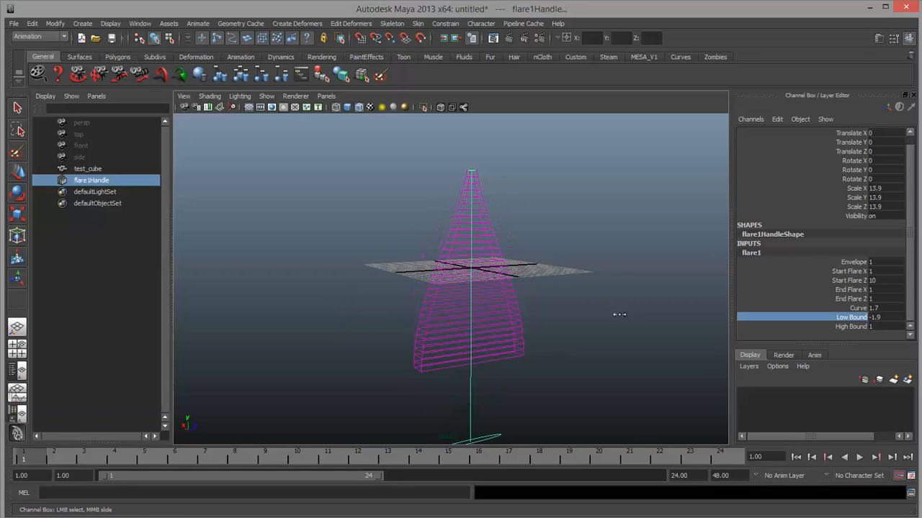
scroll(617, 315, "down", 3)
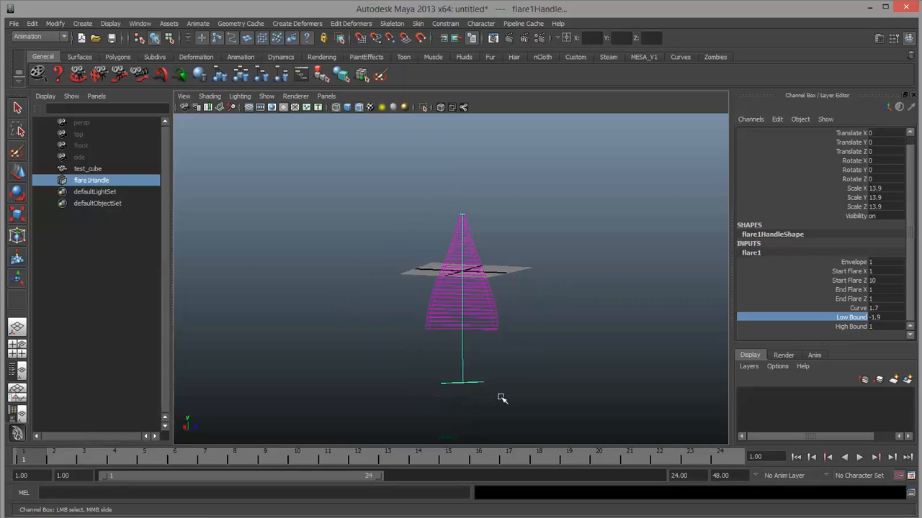
left_click_drag(521, 314, 507, 359, "alt")
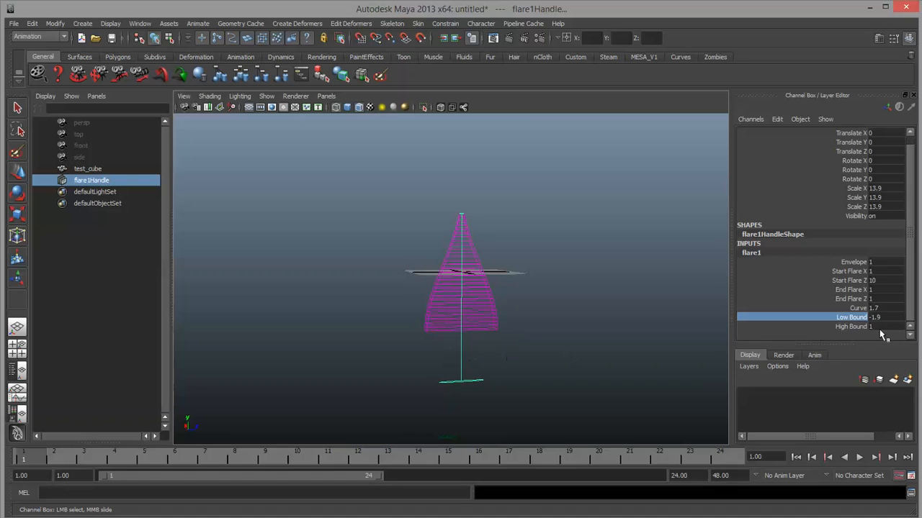
Step: Set the flare's High Bound to 2.3
left_click(850, 326)
mouse_move(589, 330)
middle_mouse_down()
mouse_move(571, 332)
mouse_move(593, 336)
middle_mouse_up()
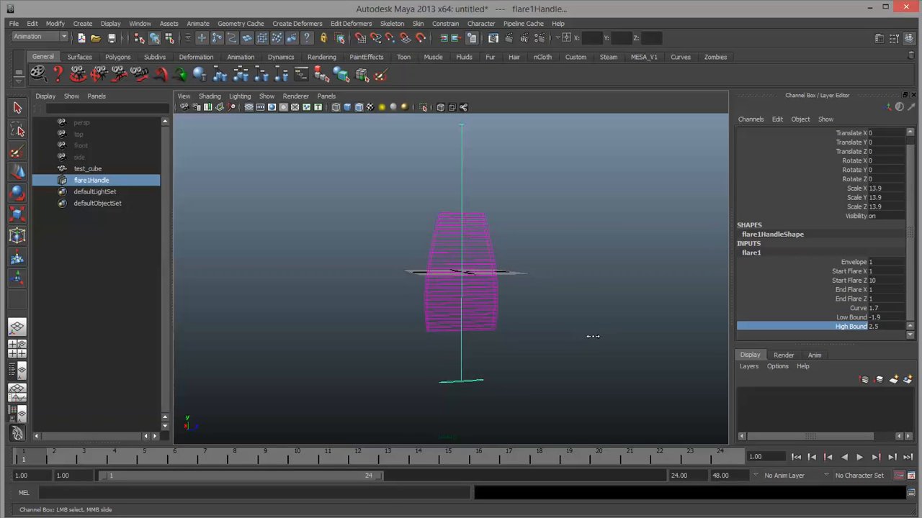
left_click_drag(551, 273, 528, 293, "alt")
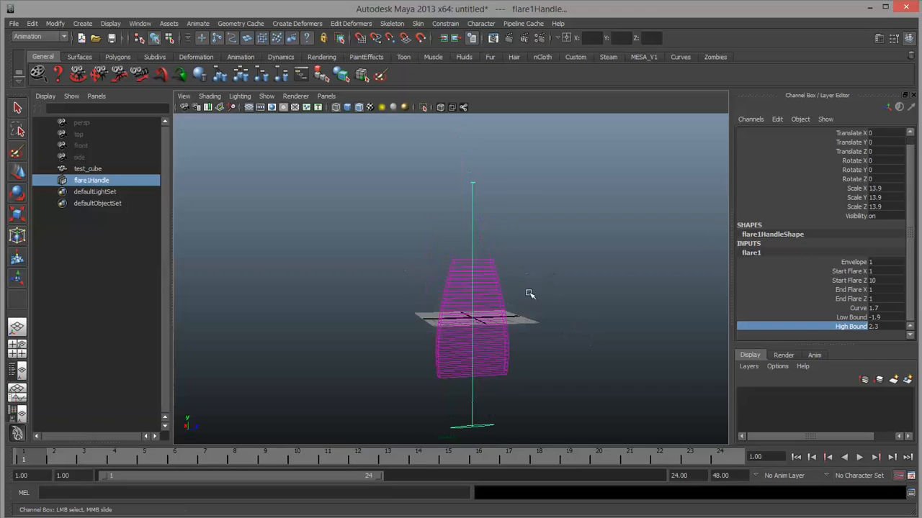
left_click_drag(583, 269, 501, 295, "alt")
Step: Select test_cube and add a nonlinear Bend deformer on top of its flare
left_click(594, 260)
left_click(478, 295)
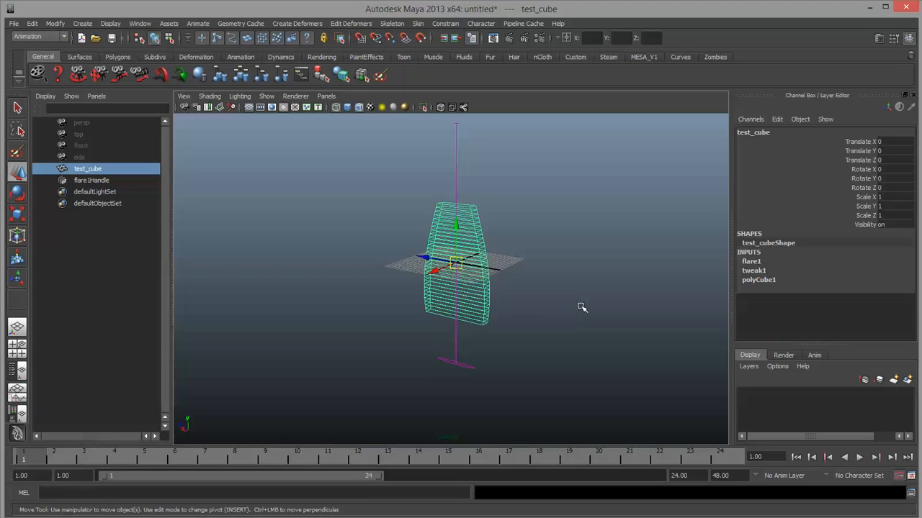
left_click_drag(581, 307, 638, 351, "alt")
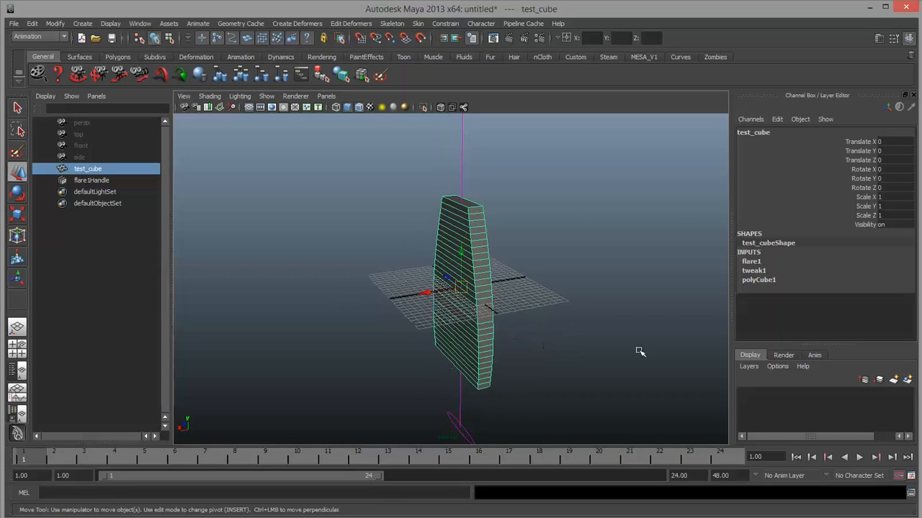
right_click_drag(640, 353, 541, 347, "alt")
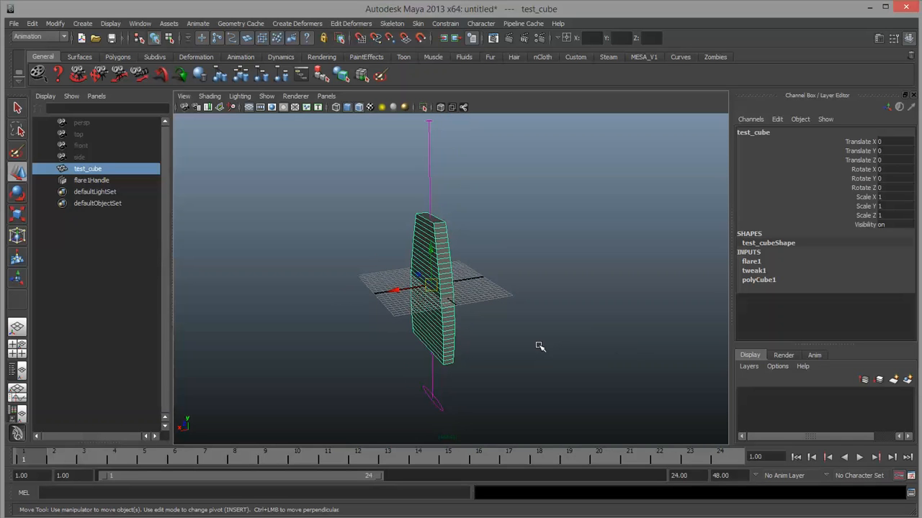
left_click(302, 24)
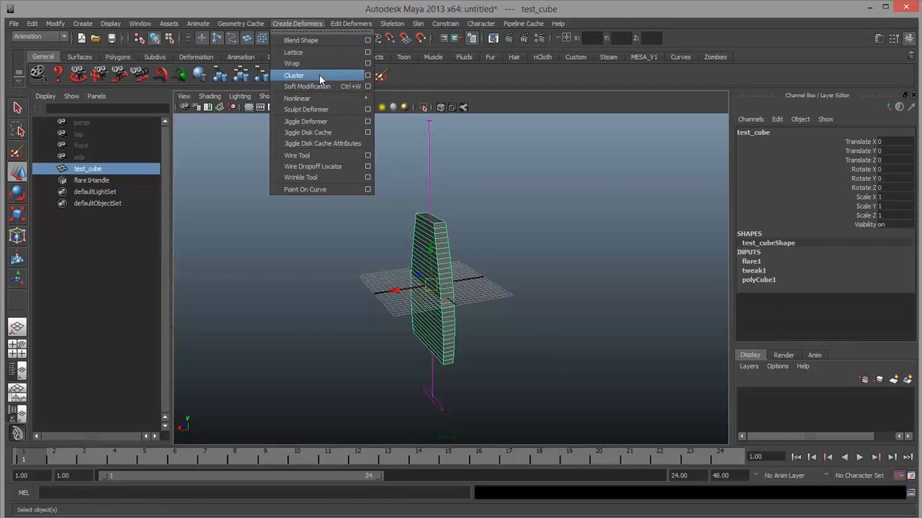
mouse_move(334, 99)
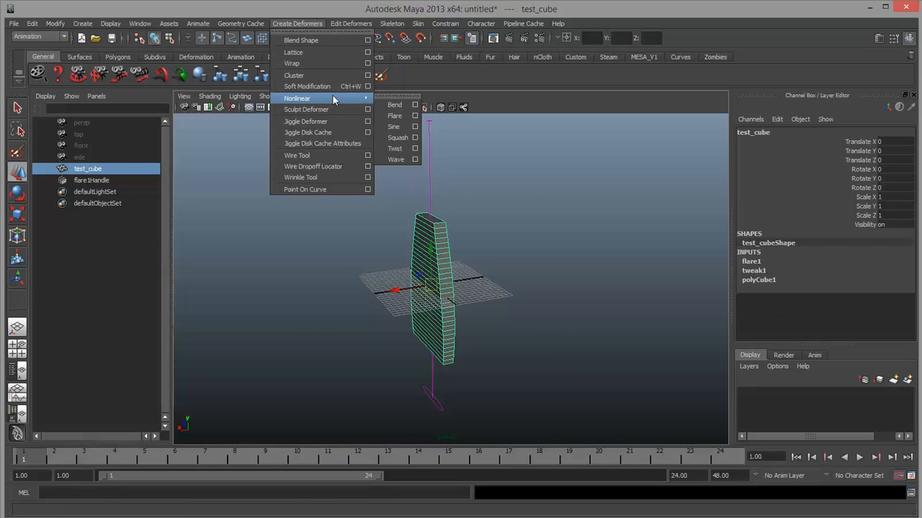
left_click(393, 106)
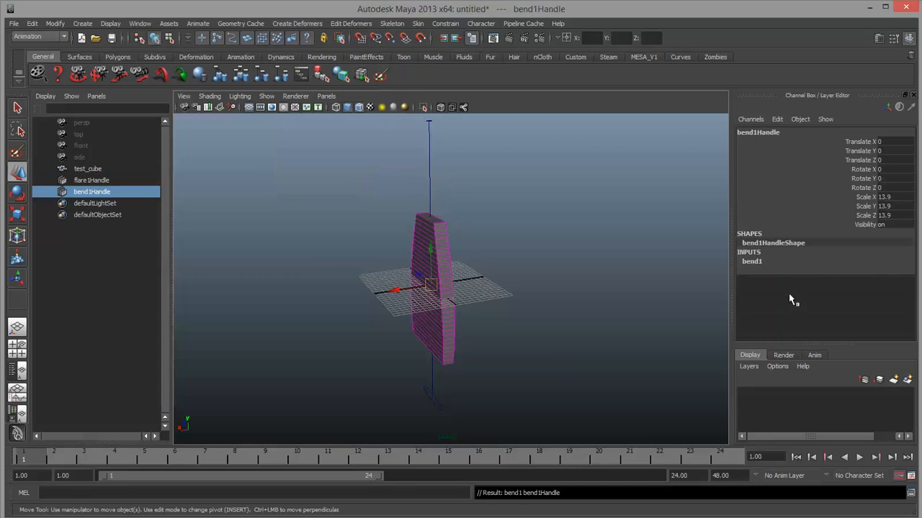
Step: Expand the bend1 attributes and set the bend's Curvature to 1.3
left_click(751, 261)
left_click(856, 279)
mouse_move(480, 312)
middle_mouse_down()
mouse_move(487, 310)
mouse_move(477, 319)
middle_mouse_up()
left_click_drag(478, 319, 475, 344, "alt")
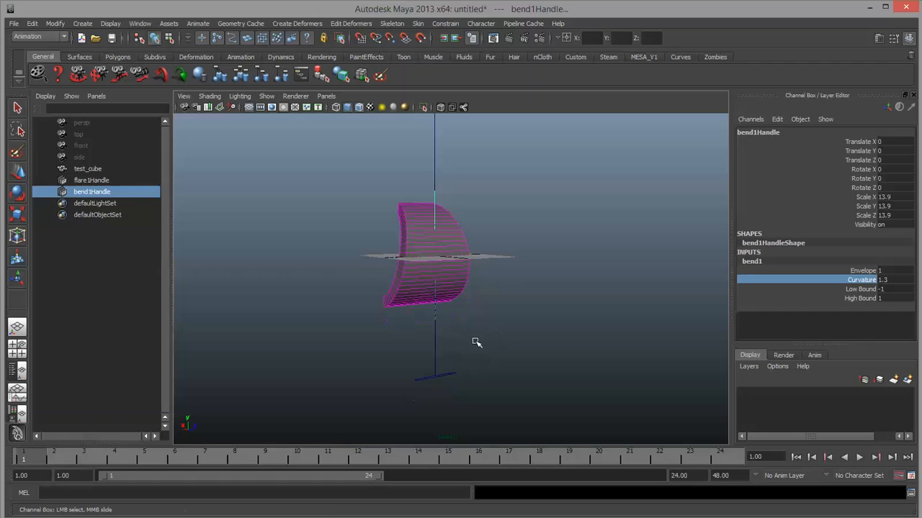
Step: Select the flare deformer's handle and set the flare's Curve to 1.6
left_click(374, 350)
left_click(751, 261)
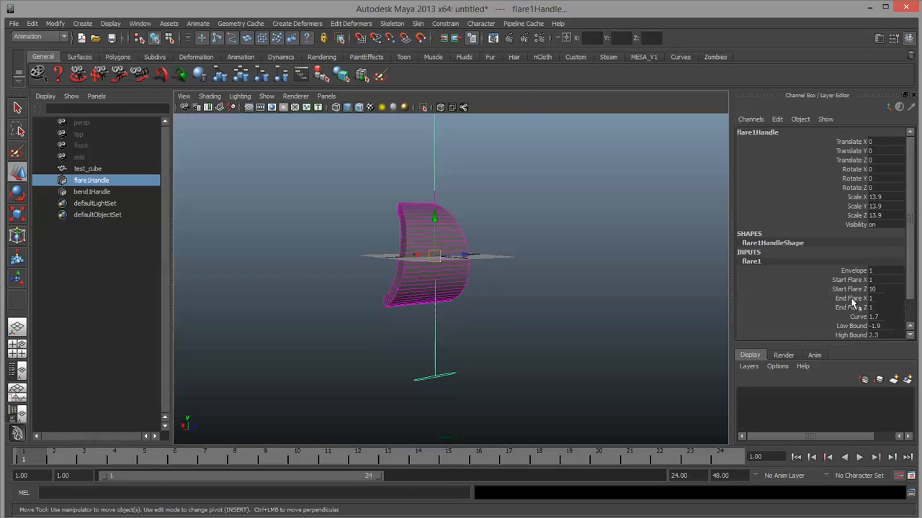
left_click(859, 319)
middle_click_drag(590, 312, 440, 282)
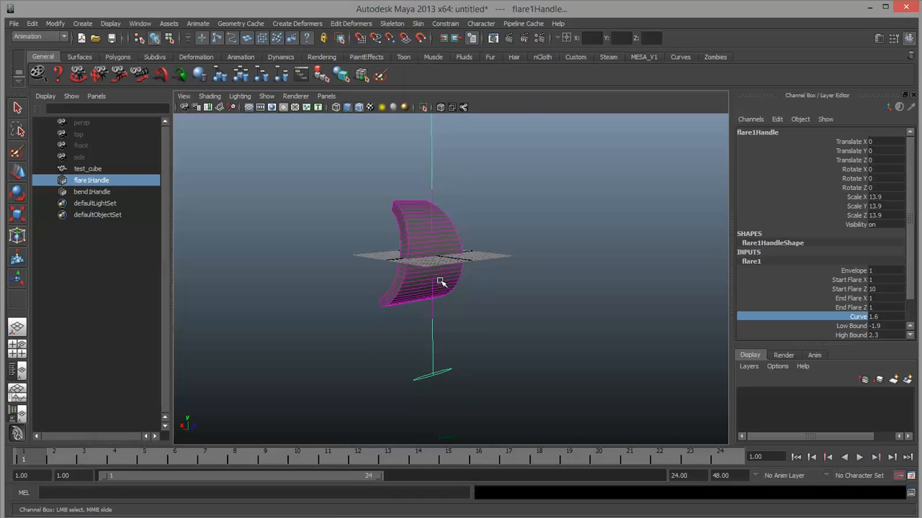
Step: Select the bend deformer's handle and increase the bend's Curvature to 2.5
left_click(92, 191)
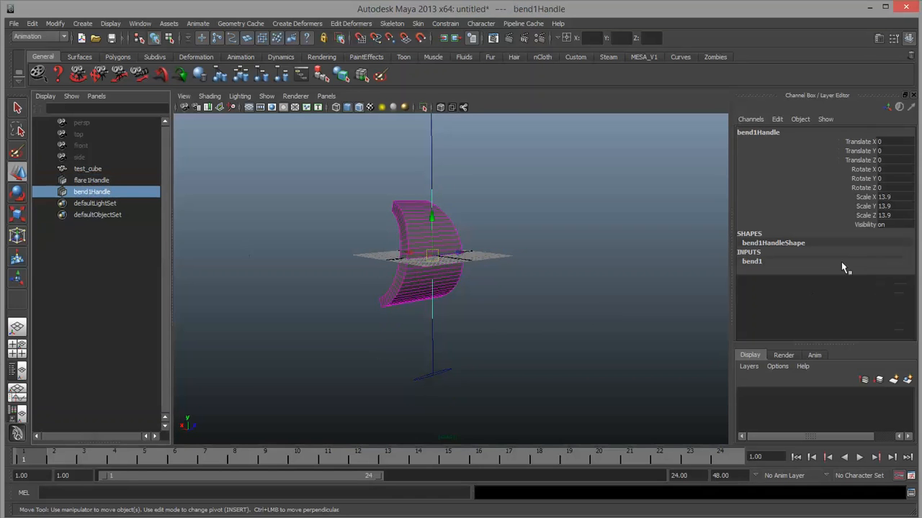
left_click(759, 262)
left_click(867, 280)
middle_click_drag(574, 308, 570, 306)
Step: Examine the bent cube from several angles, clear the selection and inspect its profile from the side
left_click_drag(497, 337, 723, 299, "alt")
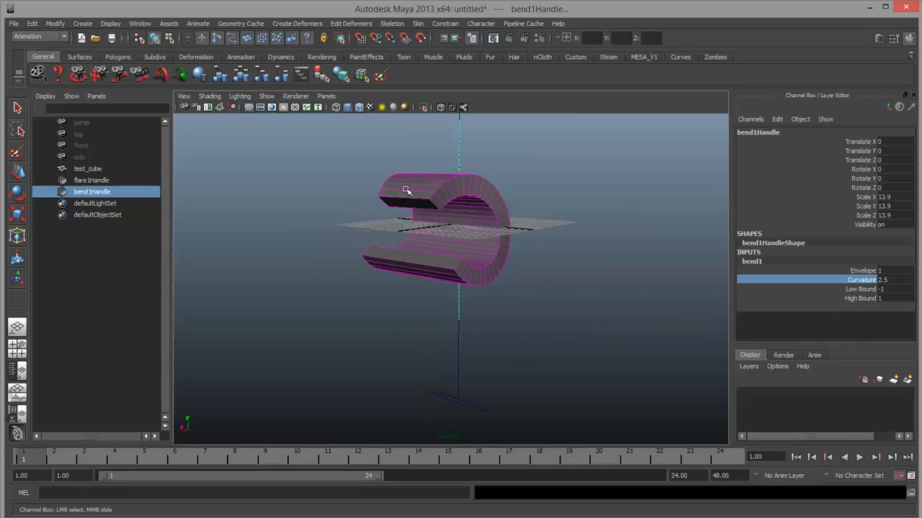
left_click_drag(465, 299, 571, 315, "alt")
middle_click_drag(572, 314, 494, 331, "alt")
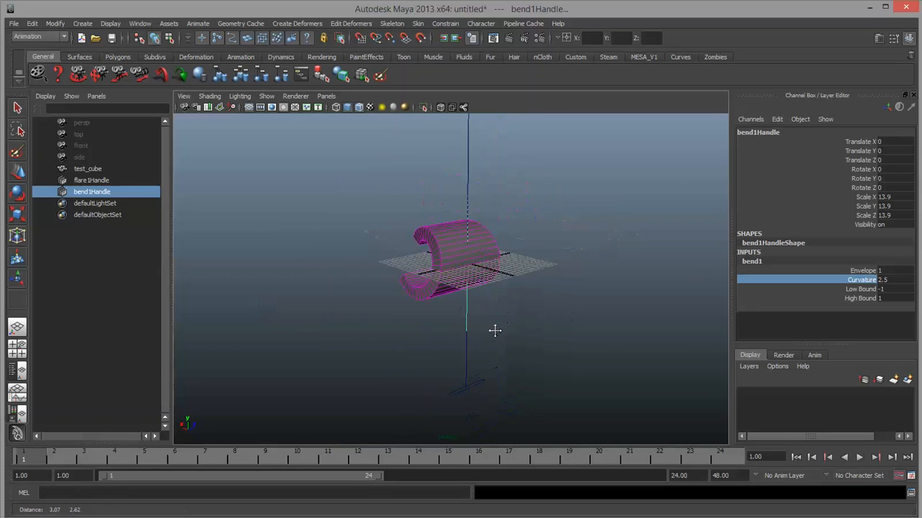
left_click_drag(495, 330, 512, 302, "alt")
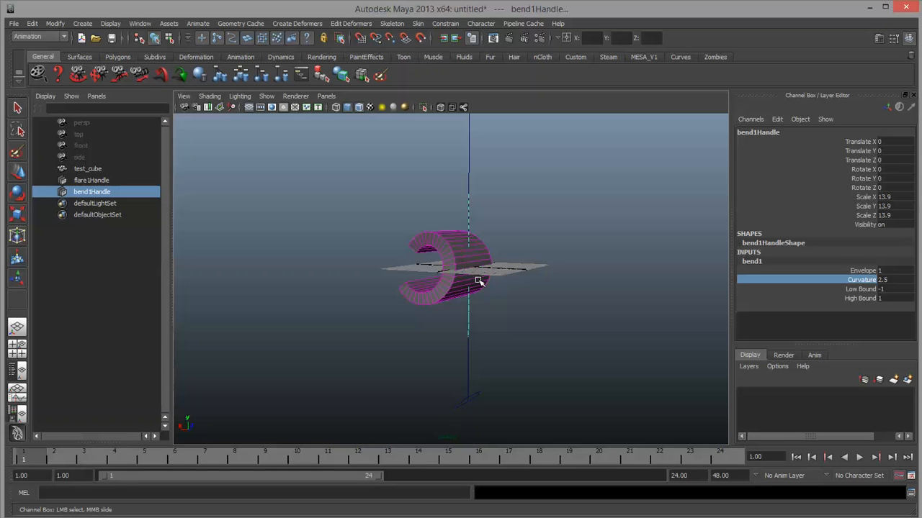
left_click(427, 214)
left_click_drag(428, 214, 456, 247, "alt")
mouse_move(542, 292)
left_mouse_down("alt")
mouse_move(448, 268)
mouse_move(600, 289)
mouse_move(578, 305)
mouse_move(413, 303)
mouse_move(650, 305)
mouse_move(471, 308)
mouse_move(578, 301)
mouse_move(401, 291)
mouse_move(420, 295)
left_mouse_up("alt")
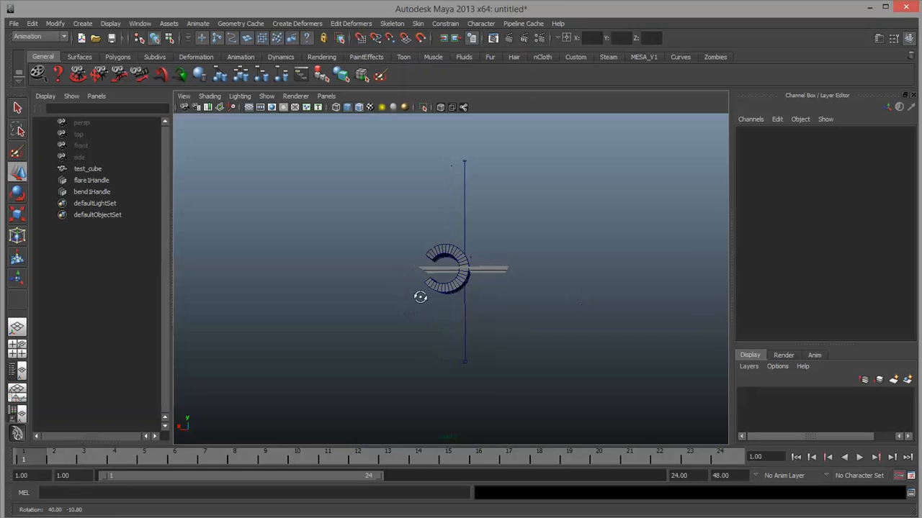
Step: Delete the flare and bend deformer handles so the test_cube column is free of deformers
left_click_drag(535, 317, 422, 344)
key("Delete")
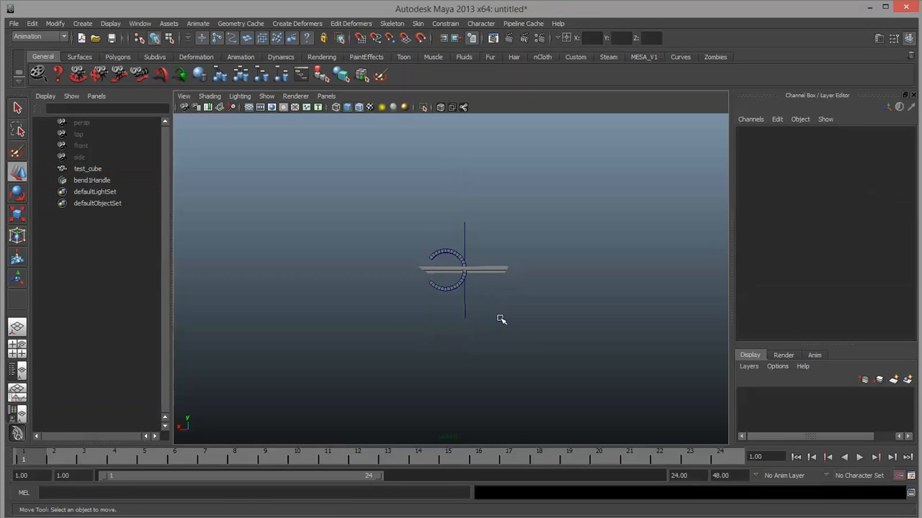
left_click_drag(494, 301, 445, 313)
key("Delete")
Step: Set Subdivisions Height of test_cube's polyCube1 input to 3
left_click(463, 281)
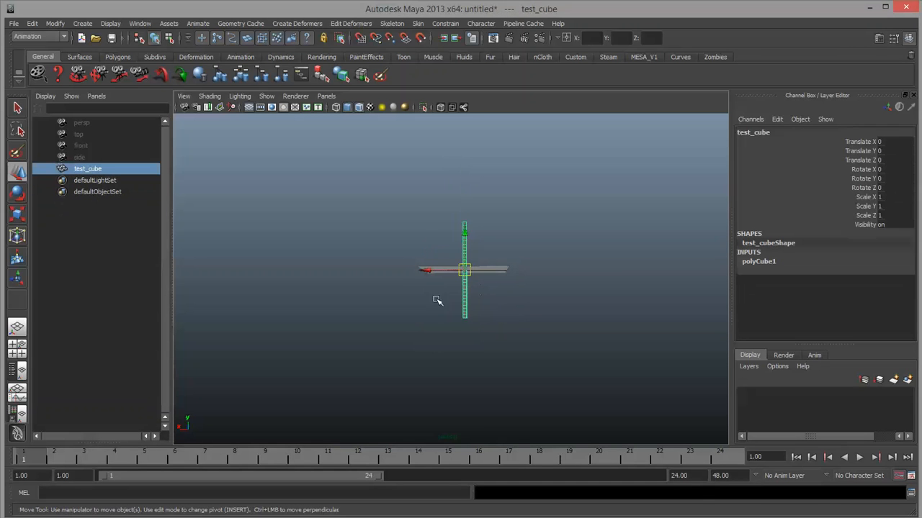
left_click_drag(368, 311, 388, 321, "alt")
right_click_drag(340, 317, 565, 318, "alt")
left_click_drag(566, 317, 524, 328, "alt")
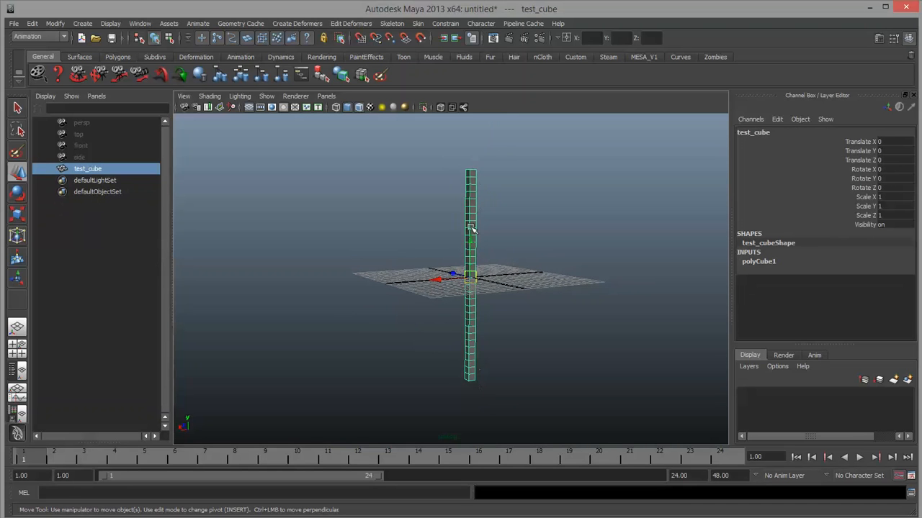
left_click(760, 262)
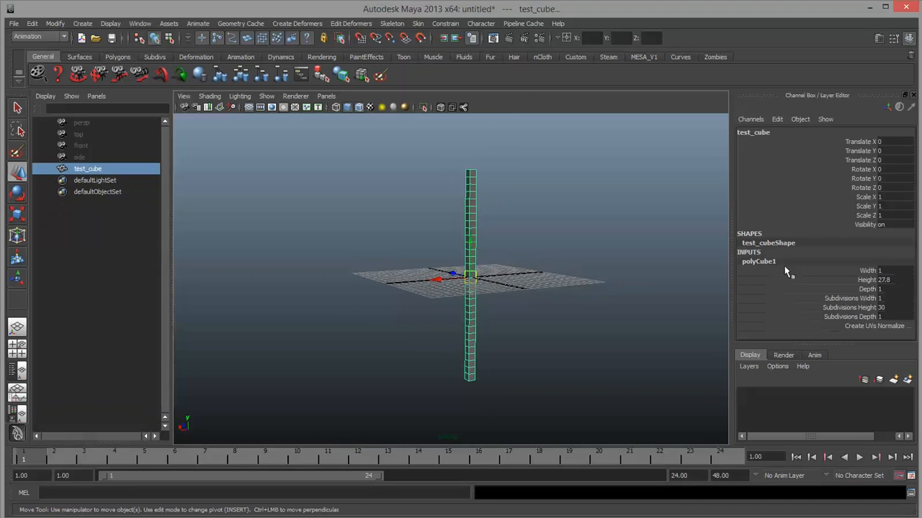
left_click(857, 308)
middle_click_drag(578, 252, 482, 246)
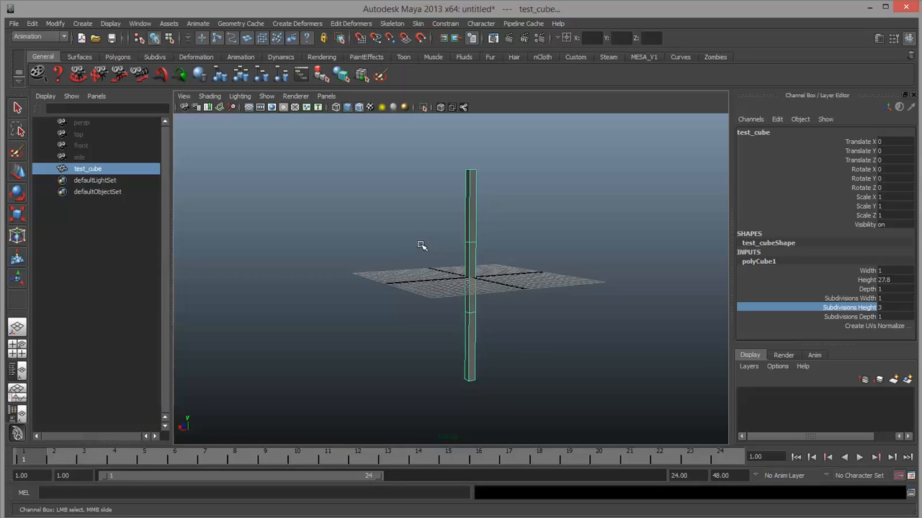
left_click_drag(421, 246, 480, 224, "alt")
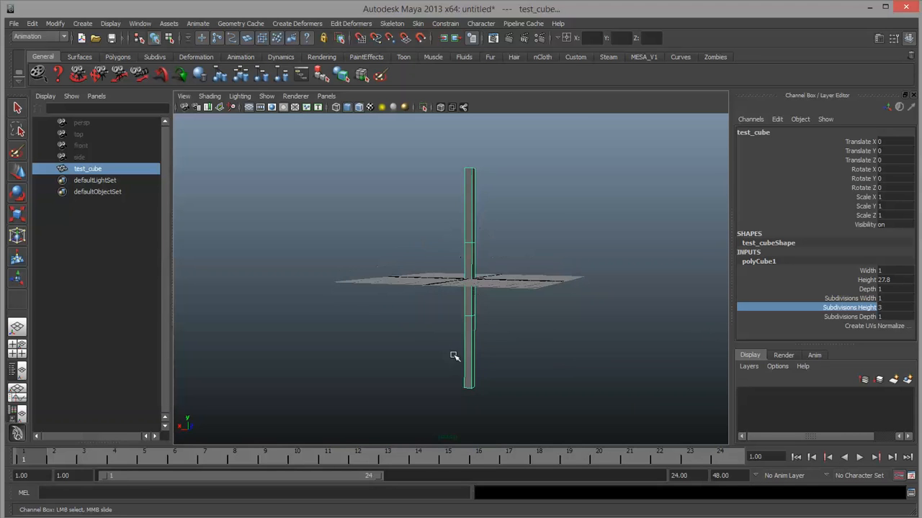
left_click_drag(454, 356, 497, 350, "alt")
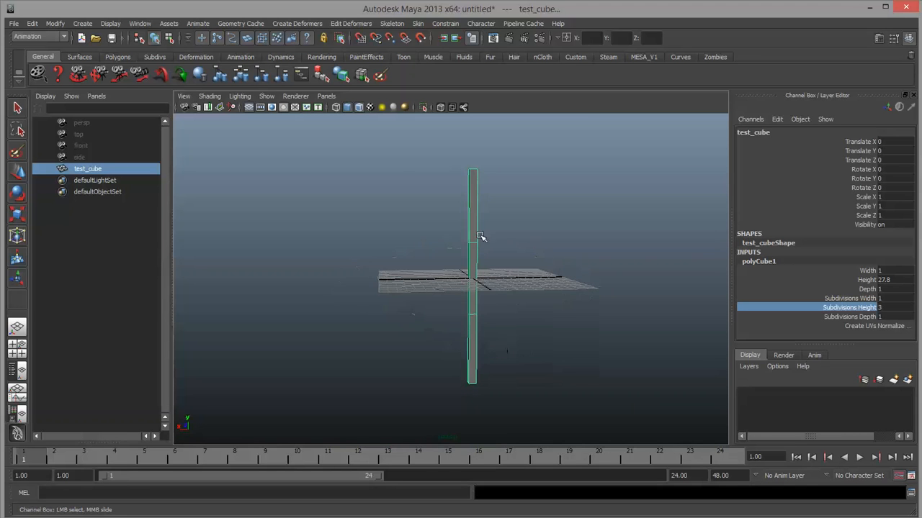
Step: Add a nonlinear Bend deformer to test_cube and set its Curvature to 1.6
left_click(349, 23)
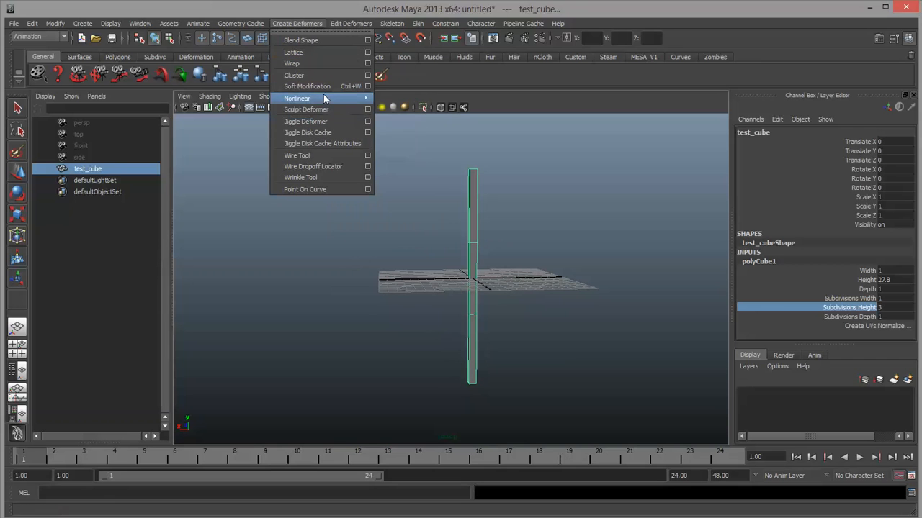
mouse_move(330, 99)
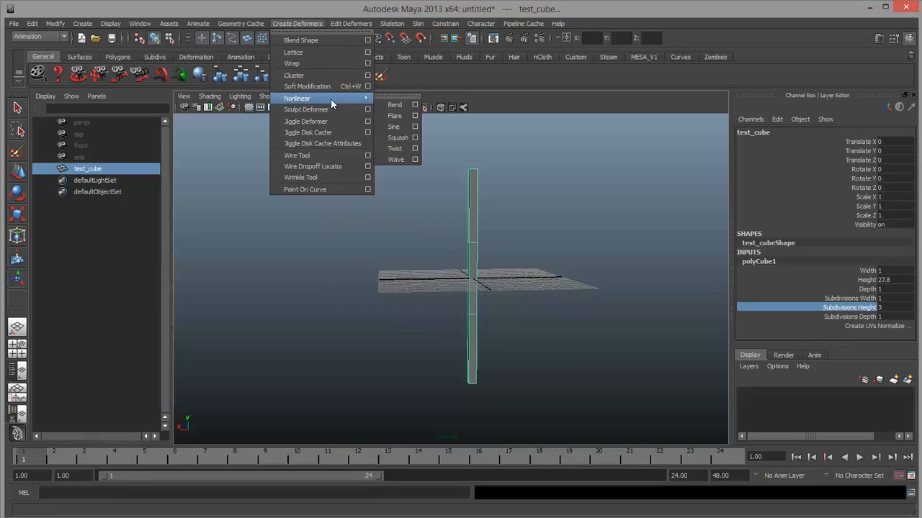
left_click(395, 105)
left_click(761, 264)
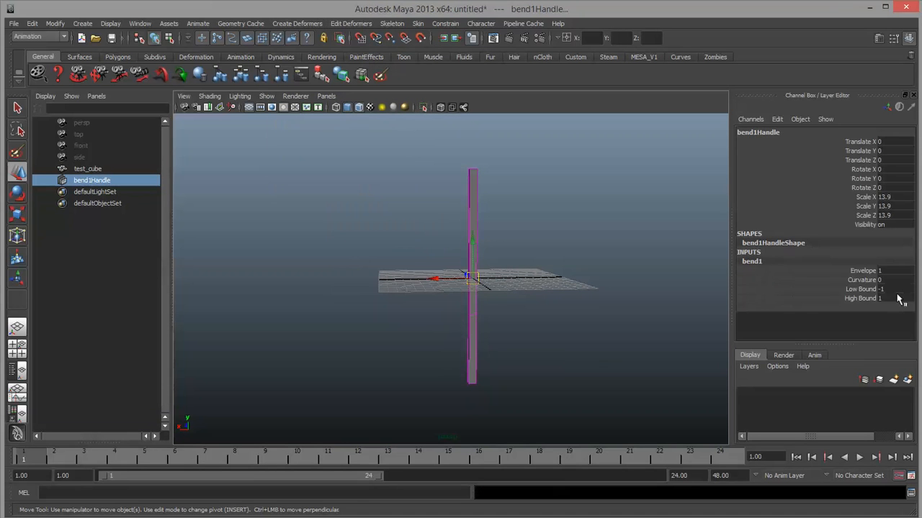
left_click(863, 280)
middle_click_drag(580, 275, 589, 276)
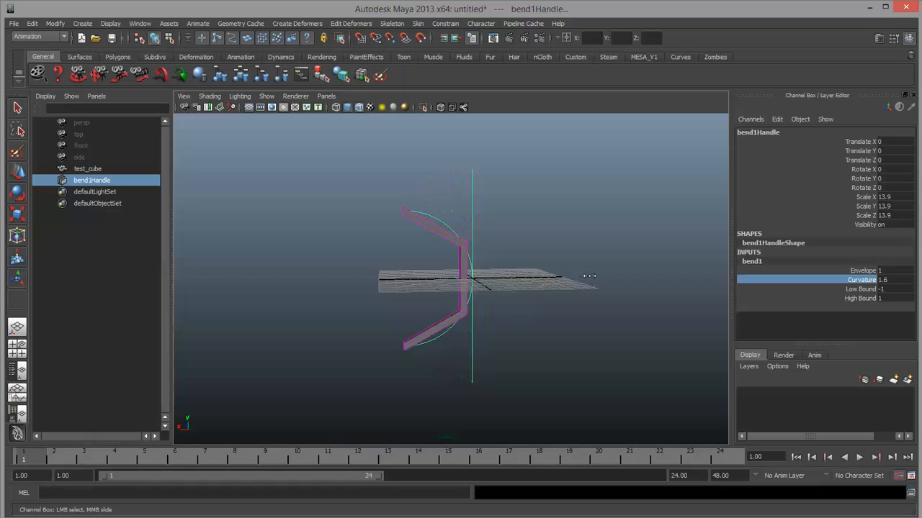
left_click_drag(563, 278, 544, 283, "alt")
right_click_drag(545, 284, 653, 295, "alt")
left_click_drag(654, 296, 590, 285, "alt")
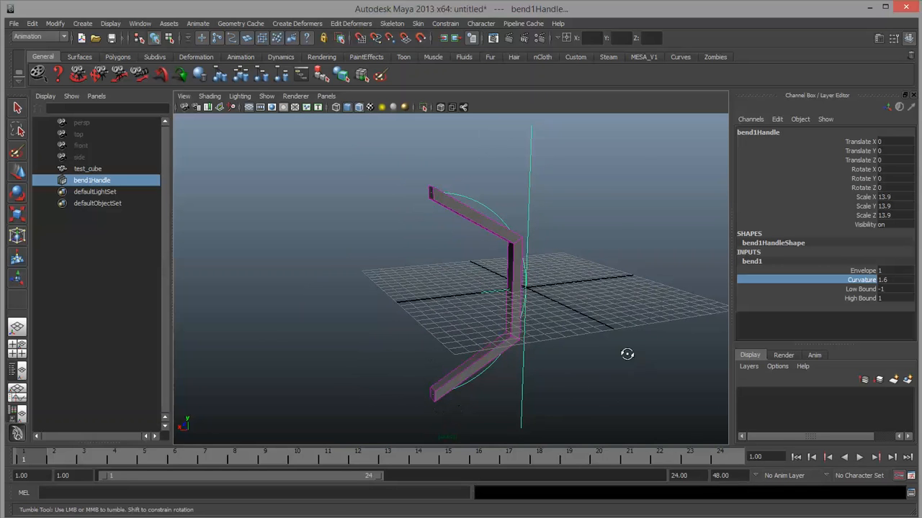
mouse_move(627, 354)
left_mouse_down("alt")
mouse_move(612, 350)
mouse_move(621, 351)
left_mouse_up("alt")
Step: Set the Subdivisions Height of the bent test_cube to 1 and examine how the bend affects it
left_click(477, 232)
key("w")
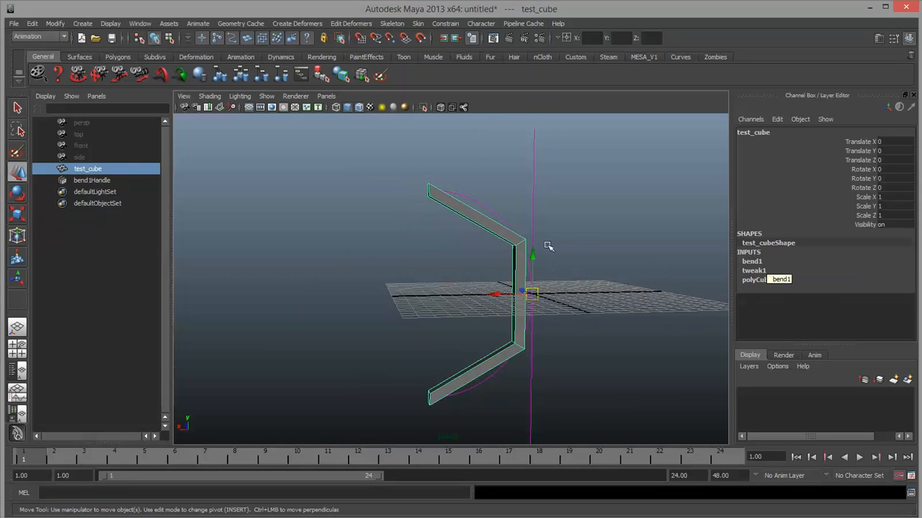
left_click(473, 232)
left_click(480, 219)
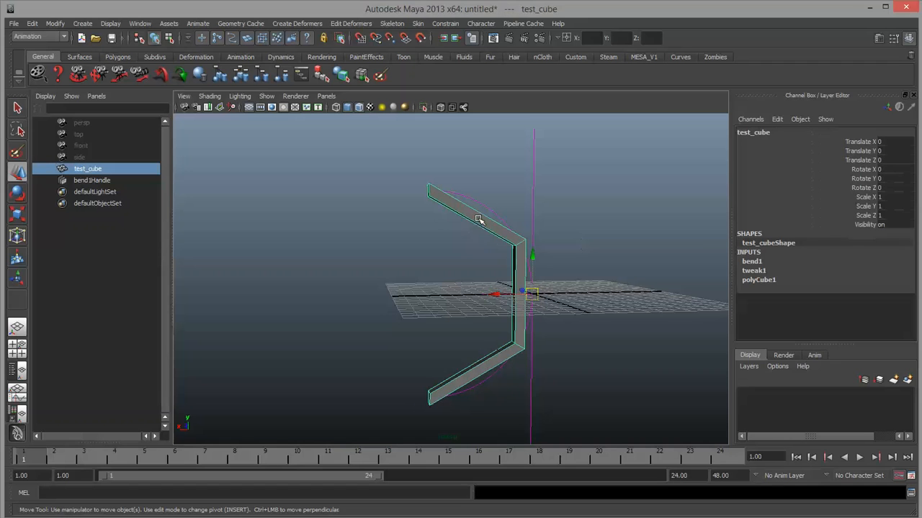
left_click(762, 280)
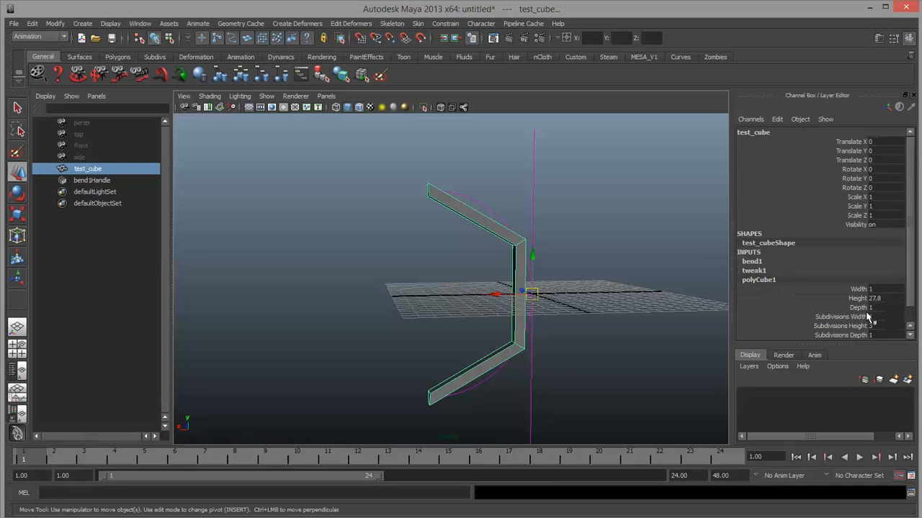
scroll(867, 317, "down", 1)
left_click(861, 310)
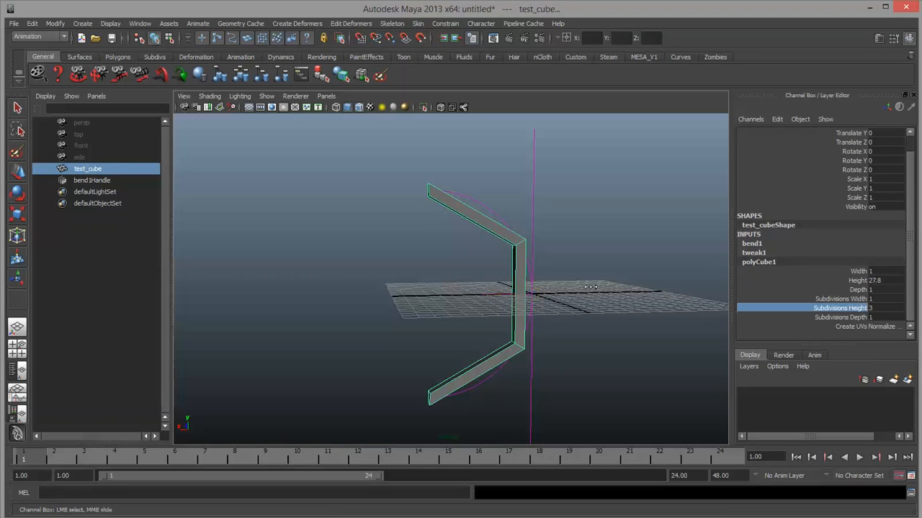
middle_click_drag(590, 288, 578, 291)
left_click_drag(547, 279, 333, 287, "alt")
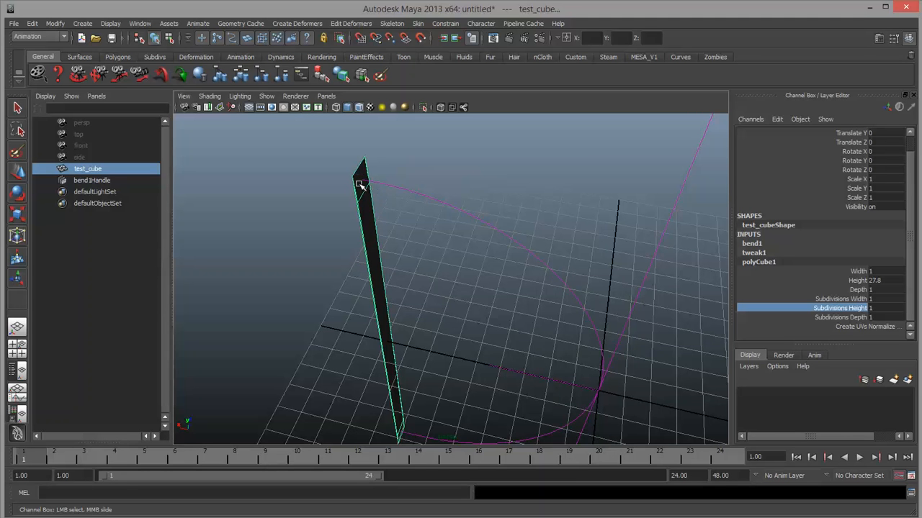
left_click_drag(523, 329, 412, 262, "alt")
middle_click_drag(455, 159, 451, 286, "alt")
left_click_drag(462, 306, 537, 288, "alt")
middle_click_drag(542, 290, 522, 292, "alt")
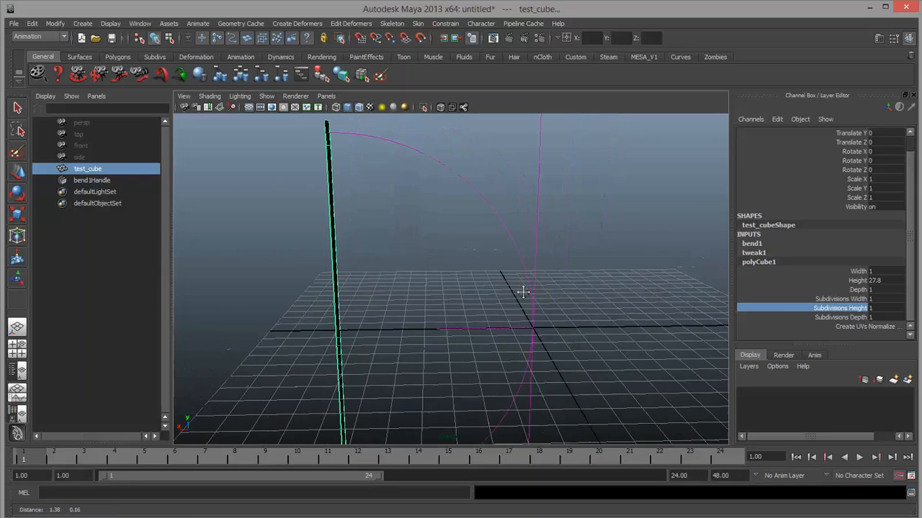
right_click_drag(522, 292, 436, 292, "alt")
left_click_drag(436, 292, 465, 269, "alt")
Step: Reduce the Curvature of the bend deformer to flatten its arc toward the vertical axis
left_click(478, 277)
key("w")
right_click_drag(554, 294, 516, 291, "alt")
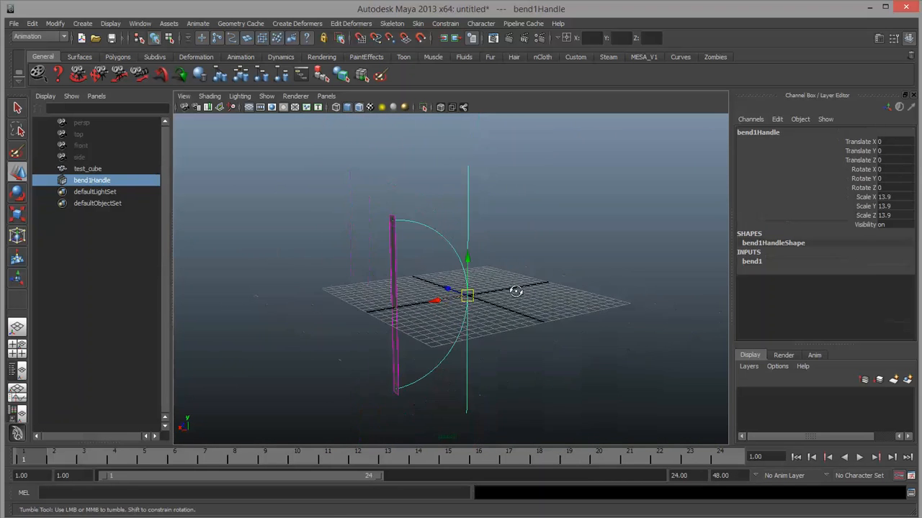
left_click_drag(515, 291, 547, 266, "alt")
left_click(752, 261)
left_click(860, 280)
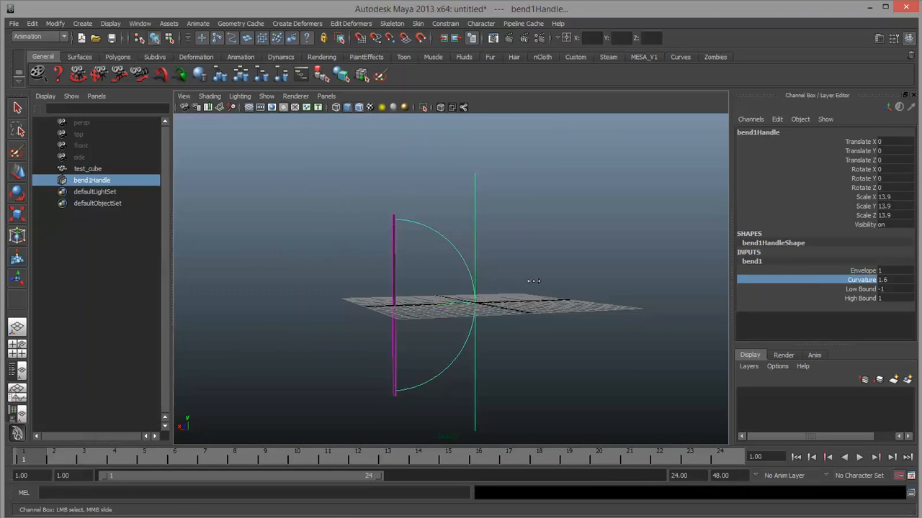
mouse_move(533, 280)
middle_mouse_down()
mouse_move(504, 288)
mouse_move(545, 280)
mouse_move(494, 286)
mouse_move(537, 276)
mouse_move(510, 276)
mouse_move(527, 280)
middle_mouse_up()
Step: Delete the bend deformer handle from test_cube
key("w")
left_click(505, 228)
left_click_drag(506, 228, 468, 264)
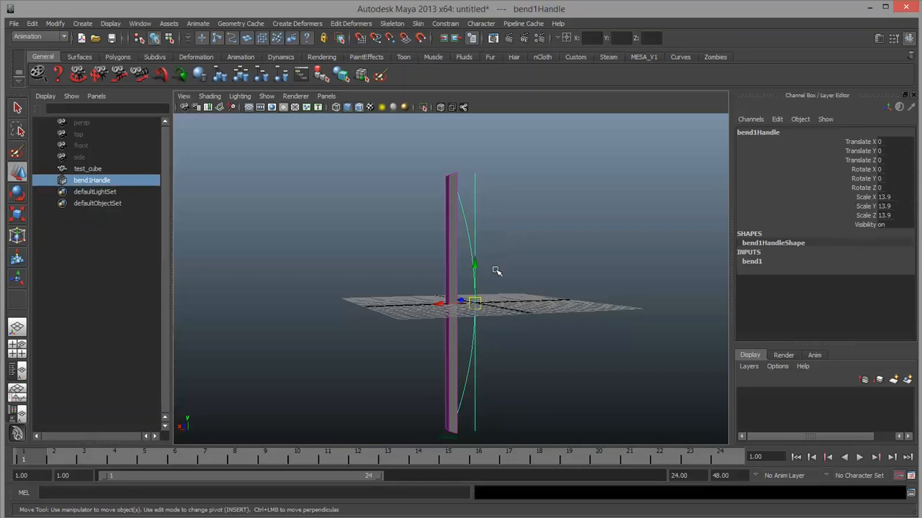
key("Delete")
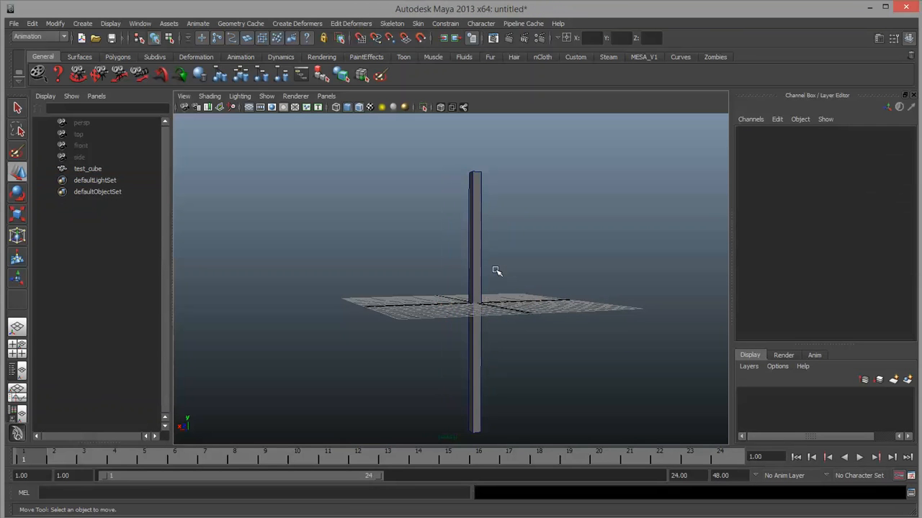
Step: Add a nonlinear Squash deformer to test_cube
left_click(475, 266)
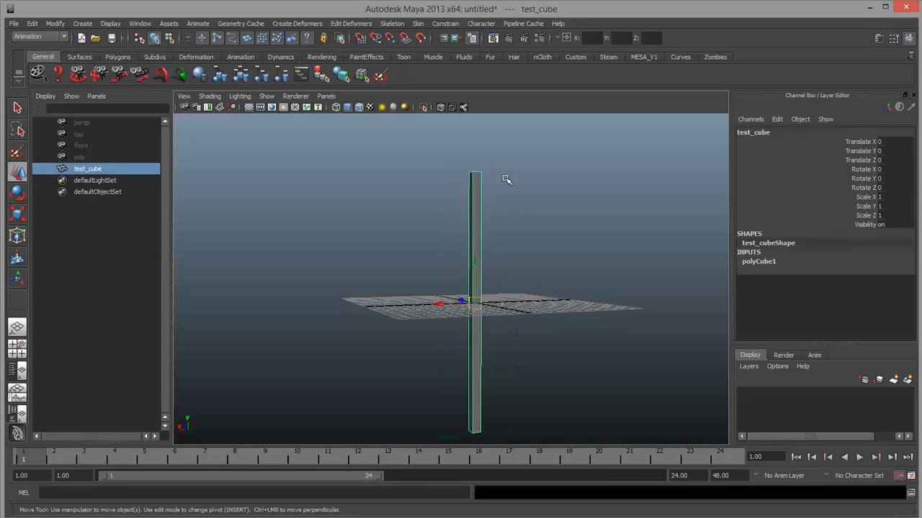
mouse_move(529, 206)
left_mouse_down("alt")
mouse_move(541, 237)
mouse_move(539, 219)
left_mouse_up("alt")
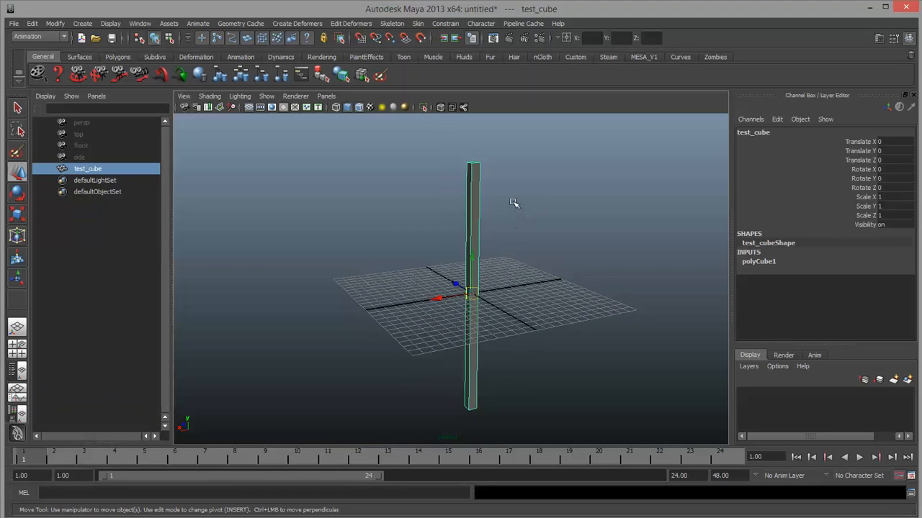
left_click(319, 24)
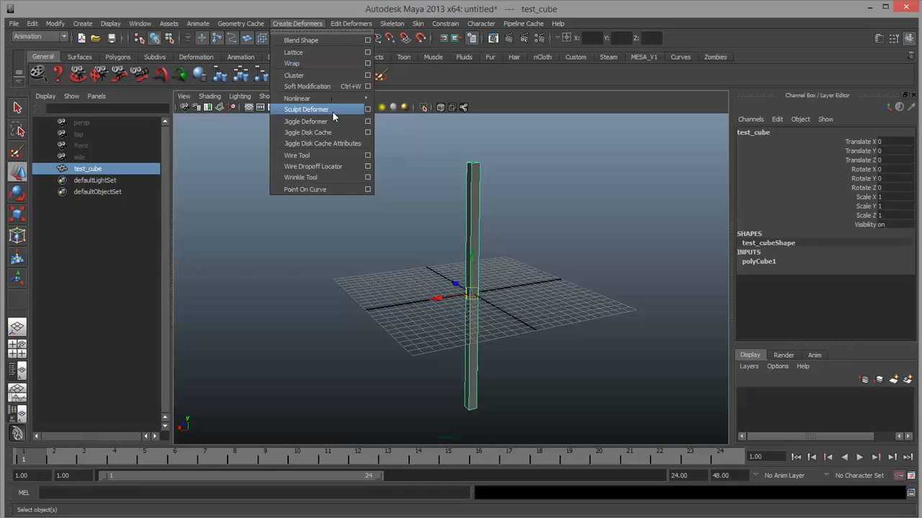
mouse_move(341, 98)
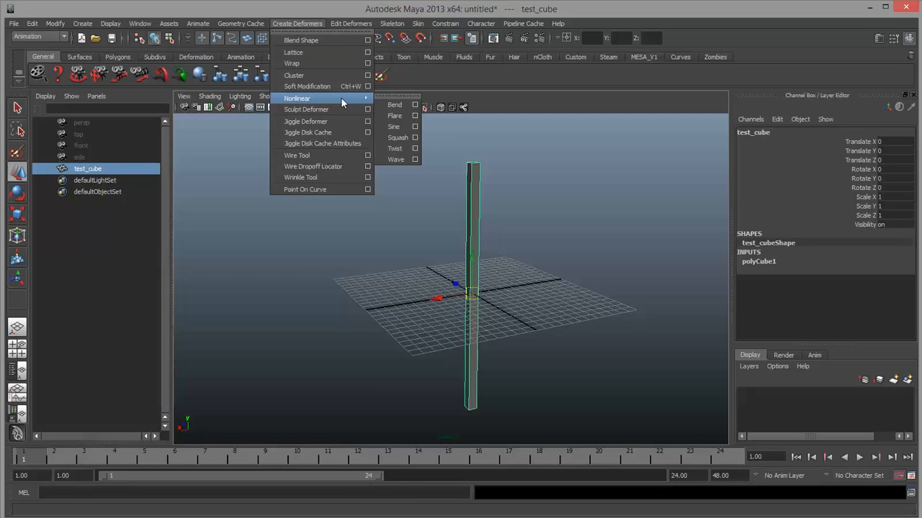
left_click(398, 137)
left_click(526, 231)
Step: Increase Subdivisions Height in test_cube's polyCube1 input to split the column into many short segments
left_click(474, 223)
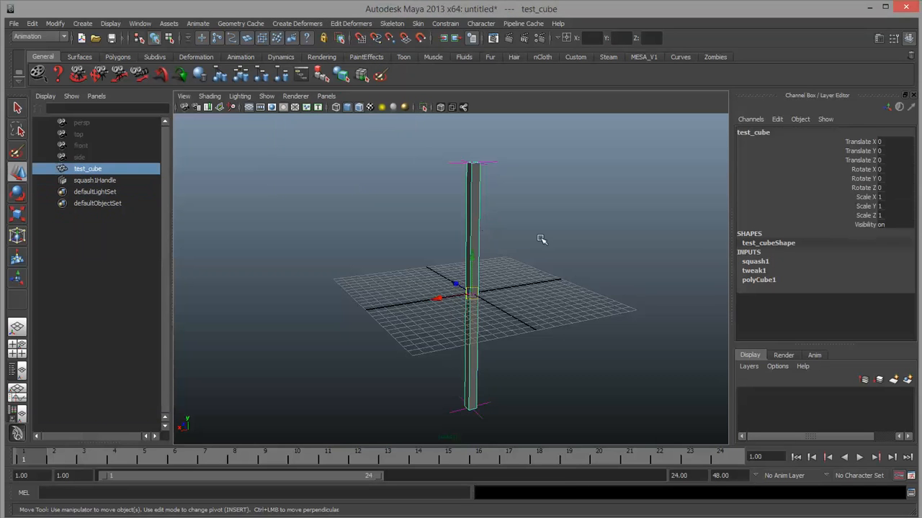
left_click(759, 280)
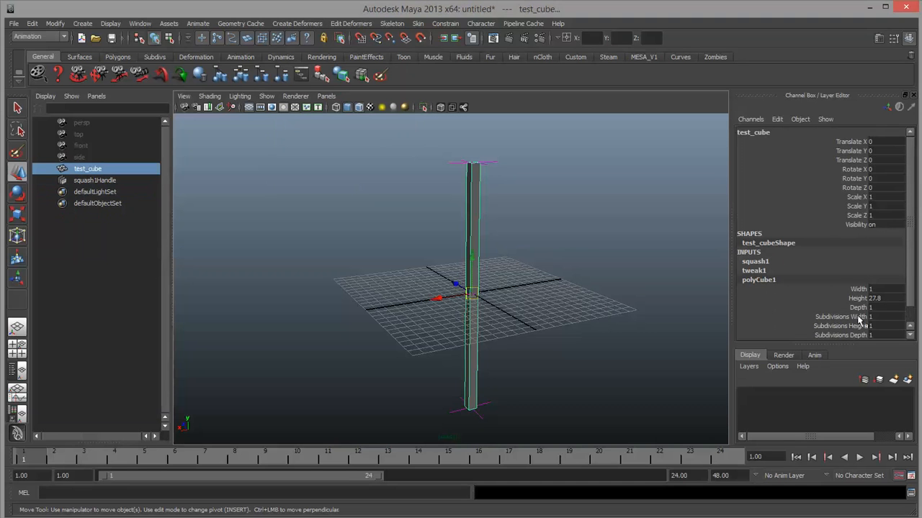
scroll(860, 316, "down", 2)
left_click(850, 308)
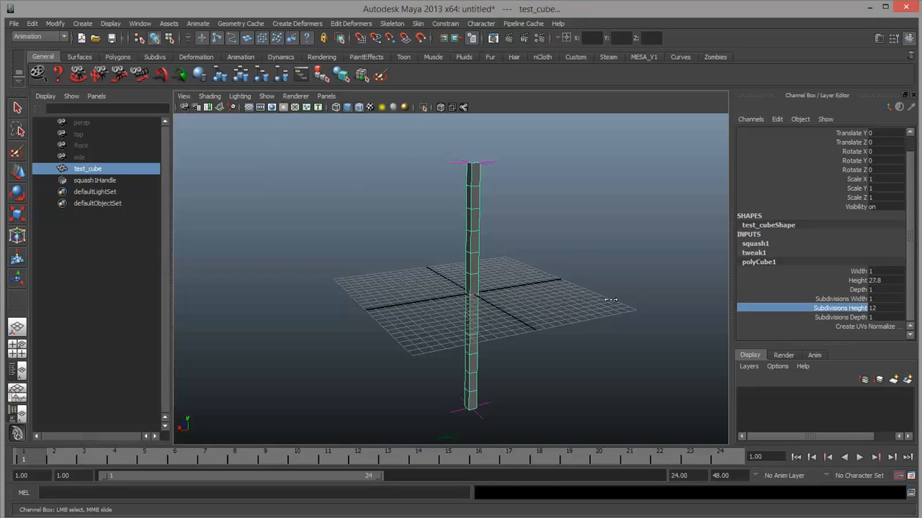
middle_click_drag(611, 300, 550, 315)
left_click(519, 188)
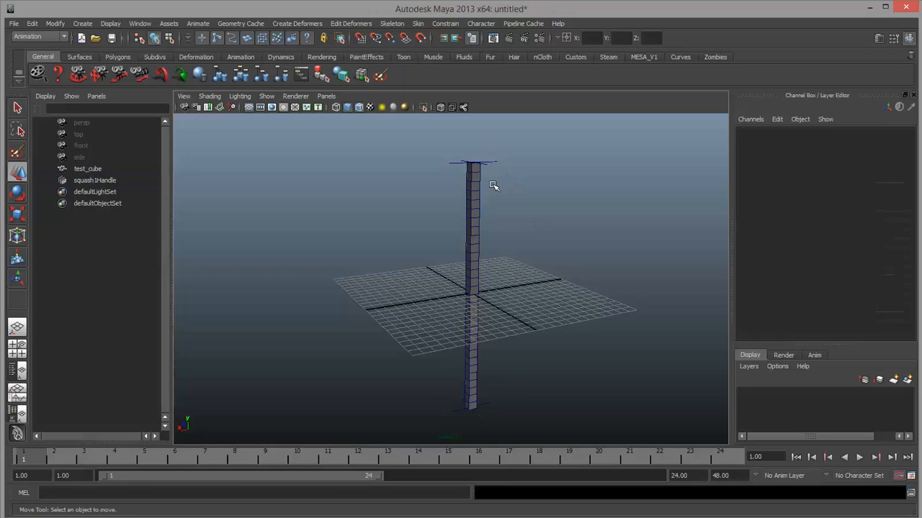
Step: Set the Factor of the squash deformer on test_cube to -1.2
left_click(93, 180)
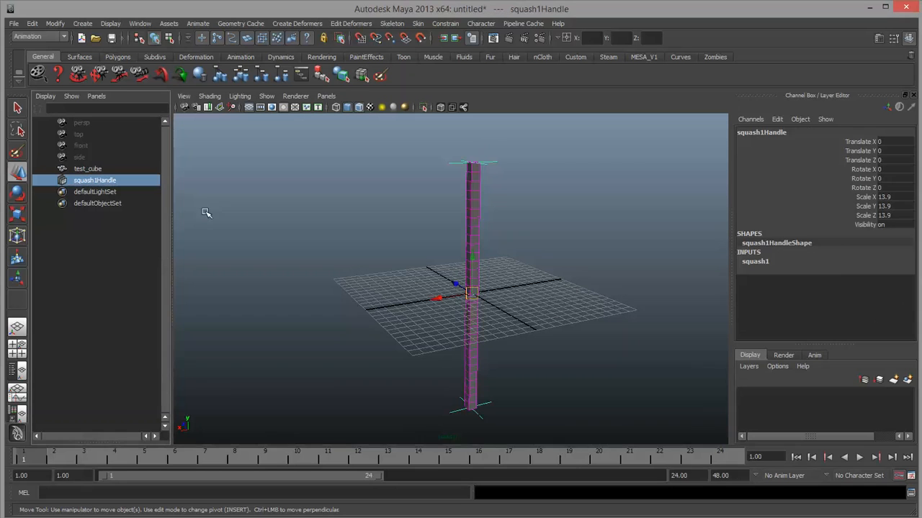
left_click(761, 262)
scroll(867, 270, "down", 1)
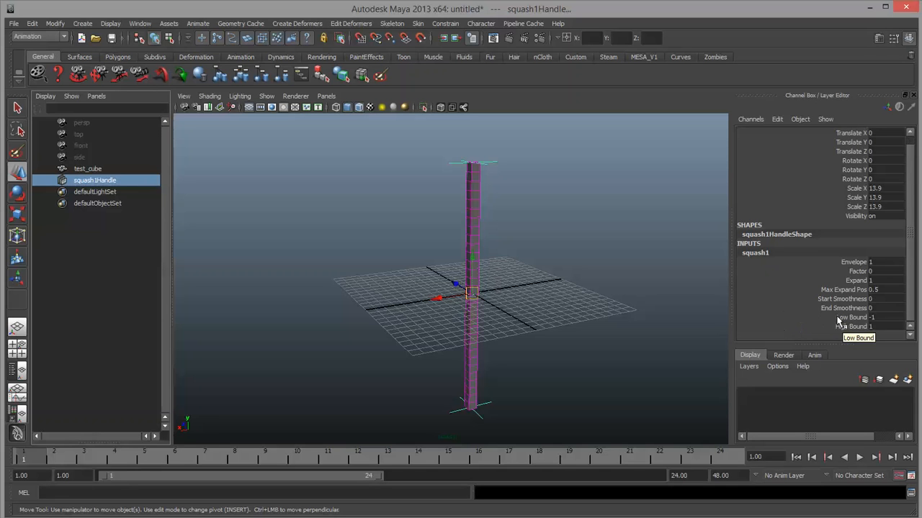
left_click(838, 271)
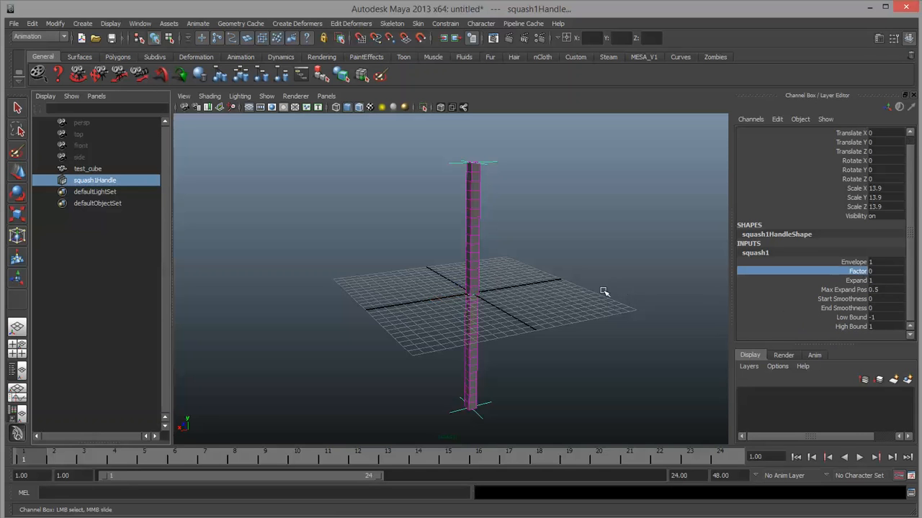
middle_click_drag(604, 292, 550, 279)
right_click_drag(467, 278, 541, 278, "alt")
mouse_move(541, 278)
middle_mouse_down()
mouse_move(531, 277)
mouse_move(546, 272)
mouse_move(531, 274)
middle_mouse_up()
right_click_drag(530, 284, 586, 304, "alt")
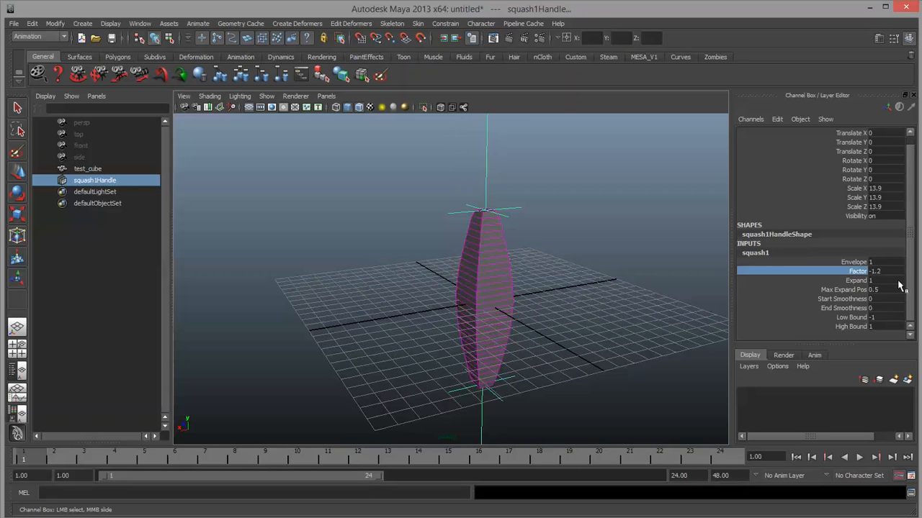
Step: Set the squash deformer's Expand value to 1.2
left_click(861, 281)
middle_click_drag(613, 283, 617, 287)
middle_click_drag(618, 286, 617, 285)
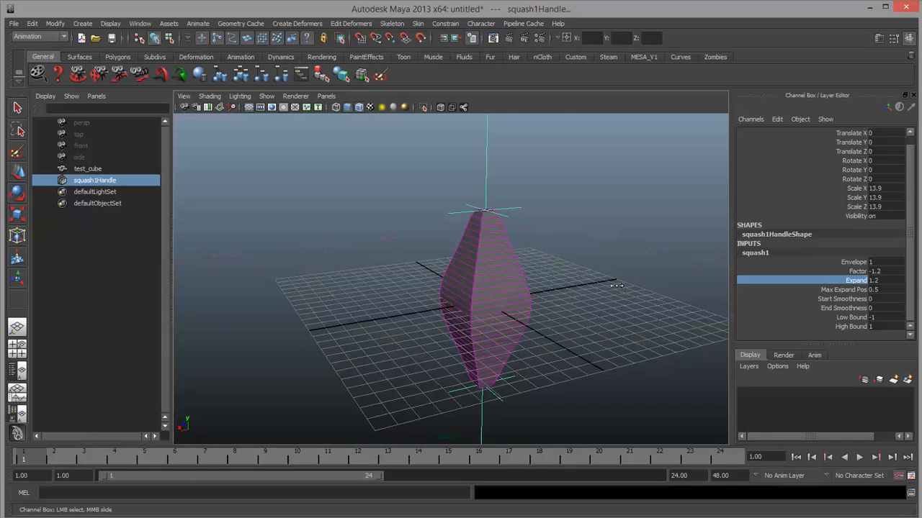
Step: Try a Factor of 0.9 on the squash deformer, and undo the change
scroll(500, 309, "down", 4)
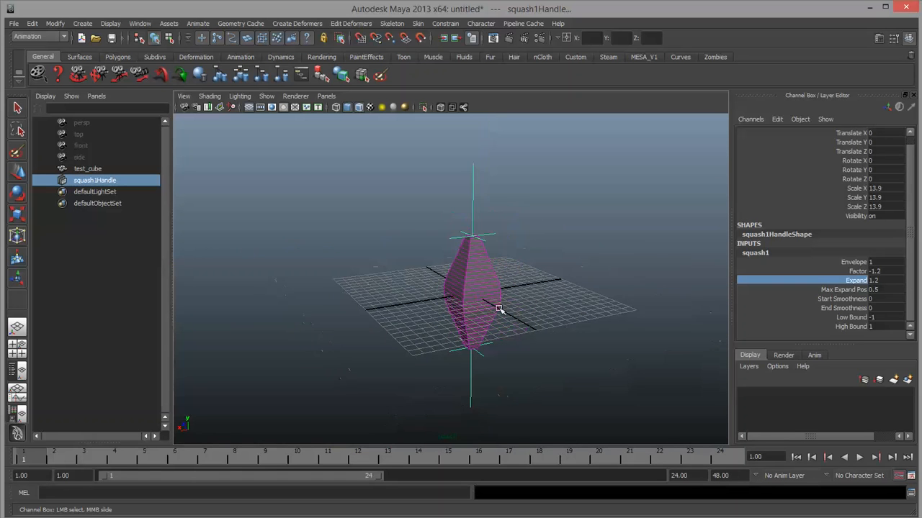
left_click(856, 271)
mouse_move(611, 283)
middle_mouse_down()
mouse_move(600, 284)
mouse_move(619, 283)
middle_mouse_up()
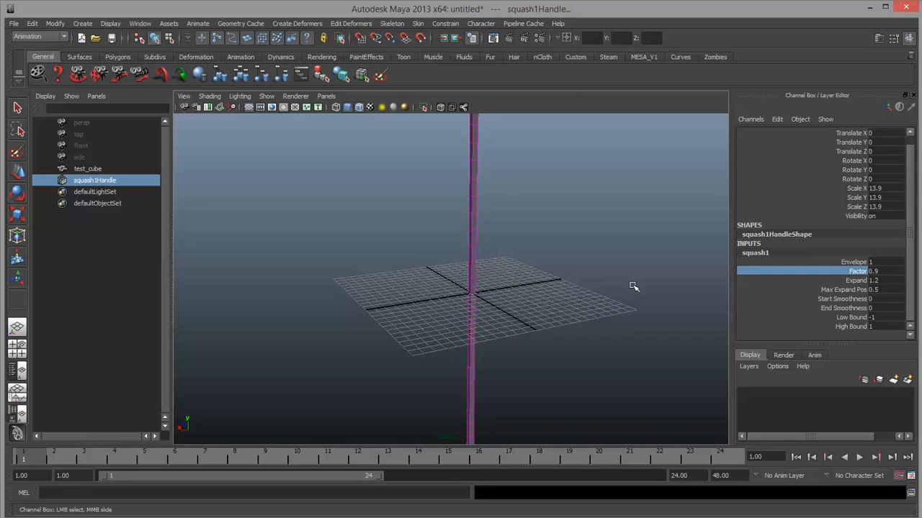
key("ctrl+z")
Step: Set the squash deformer's Max Expand Pos to 0.3 and its Factor to -1.5
left_click(857, 290)
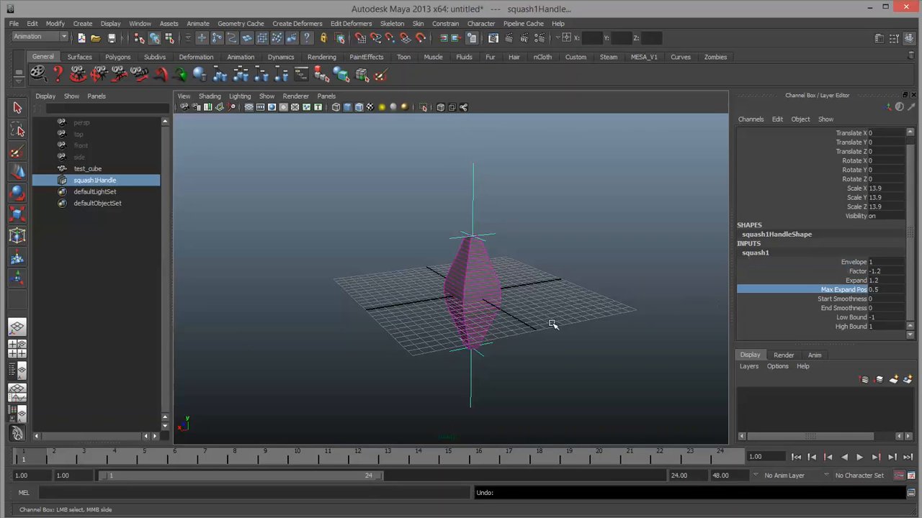
middle_click_drag(551, 324, 551, 323)
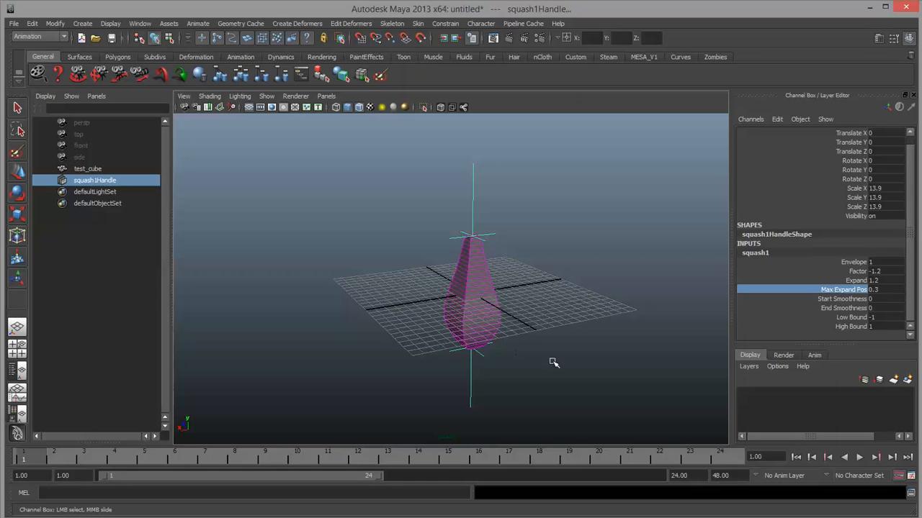
left_click(864, 271)
middle_click_drag(569, 291, 584, 292)
scroll(586, 292, "down", 3)
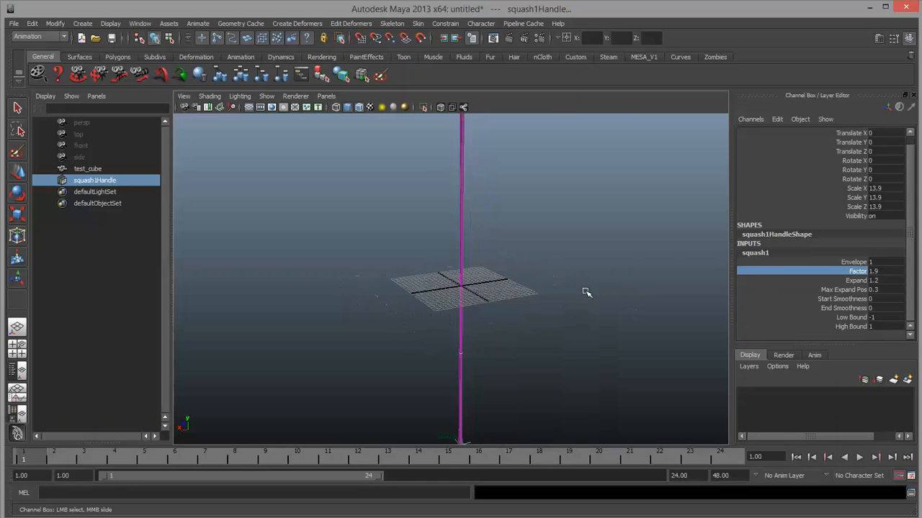
scroll(586, 293, "down", 3)
middle_click_drag(572, 309, 551, 312)
scroll(514, 314, "up", 3)
scroll(514, 313, "up", 6)
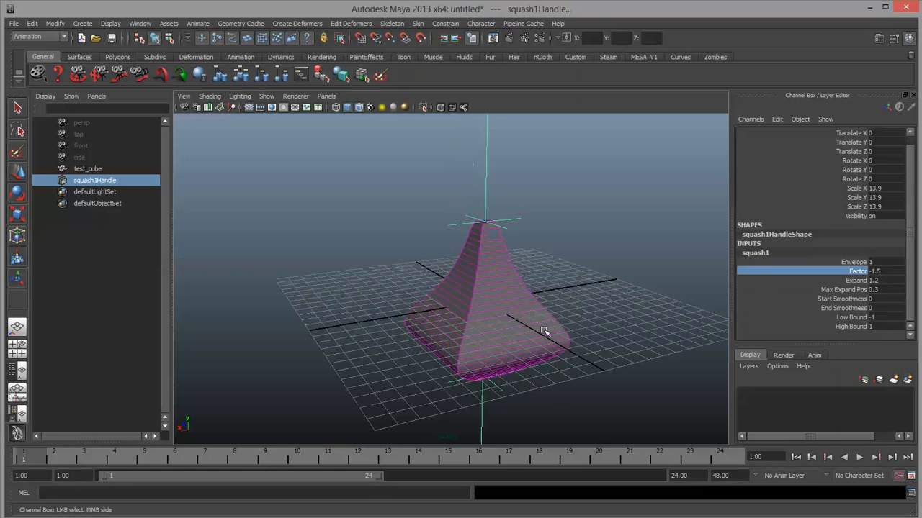
Step: Try a Start Smoothness of 1 on the squash deformer, and return it to 0
mouse_move(542, 329)
left_mouse_down("alt")
mouse_move(543, 304)
mouse_move(537, 326)
left_mouse_up("alt")
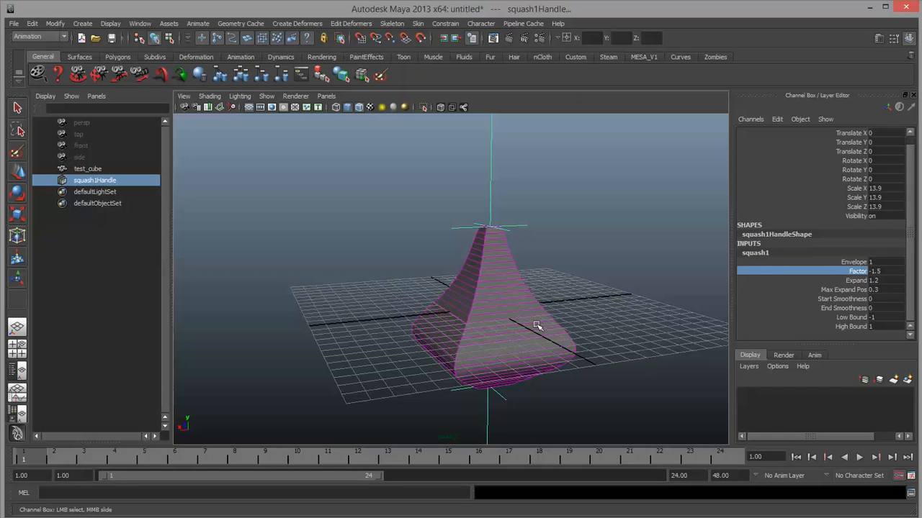
left_click_drag(473, 303, 489, 320, "alt")
left_click(843, 299)
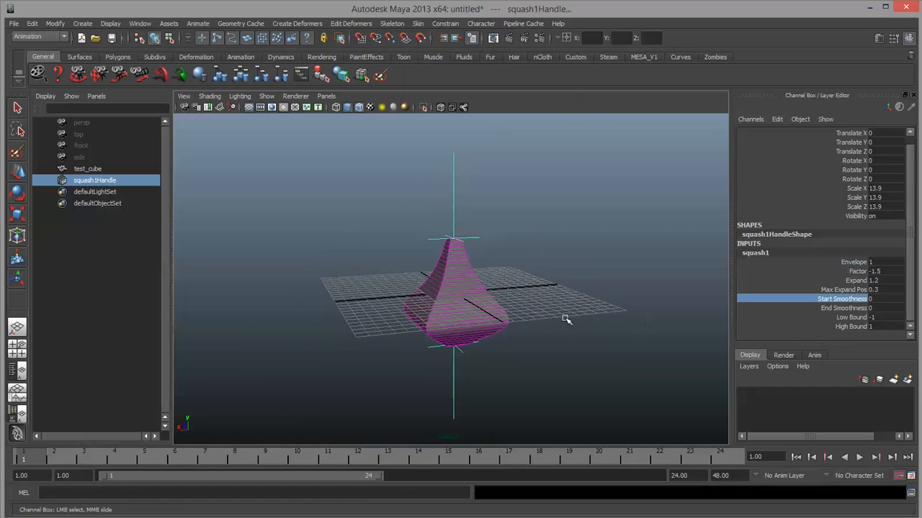
mouse_move(567, 318)
middle_mouse_down()
mouse_move(575, 318)
mouse_move(550, 323)
middle_mouse_up()
left_click_drag(530, 332, 529, 323, "alt")
right_click_drag(529, 322, 588, 361, "alt")
middle_click_drag(588, 362, 577, 279, "alt")
left_click_drag(577, 279, 555, 296, "alt")
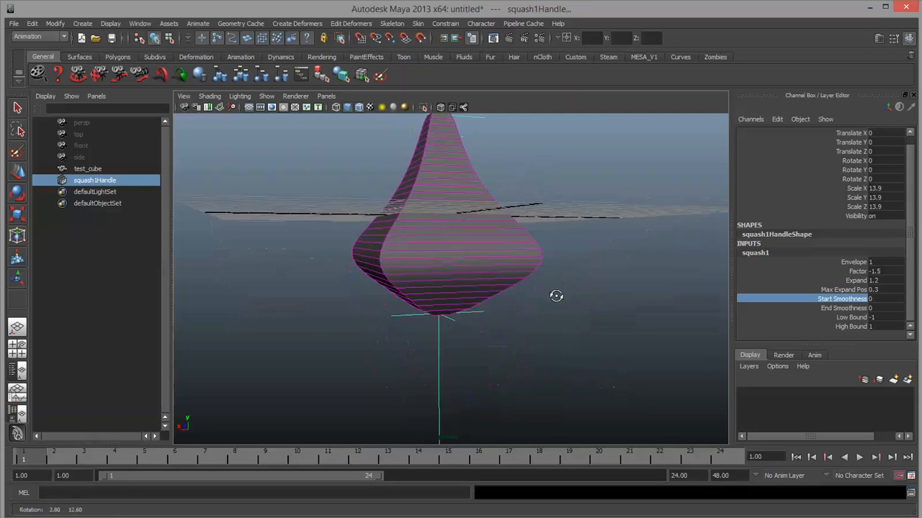
middle_click_drag(506, 310, 559, 304)
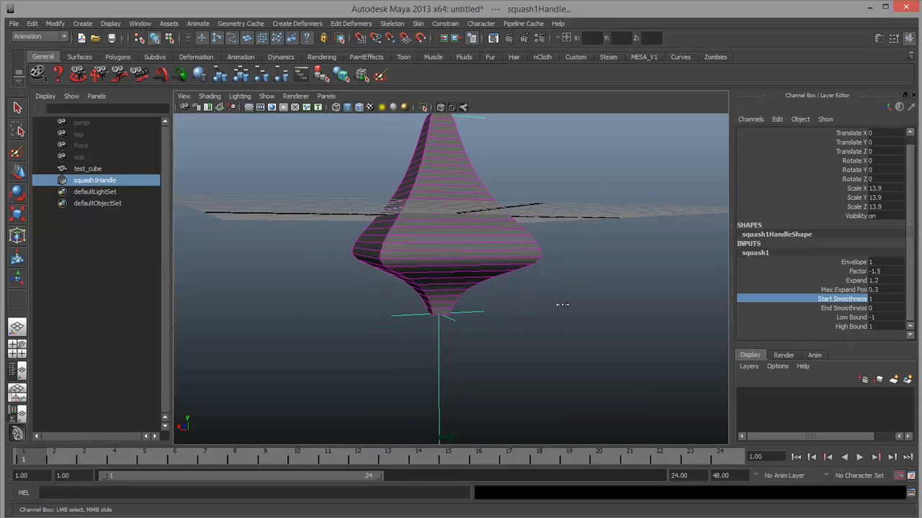
left_click_drag(523, 305, 480, 315, "alt")
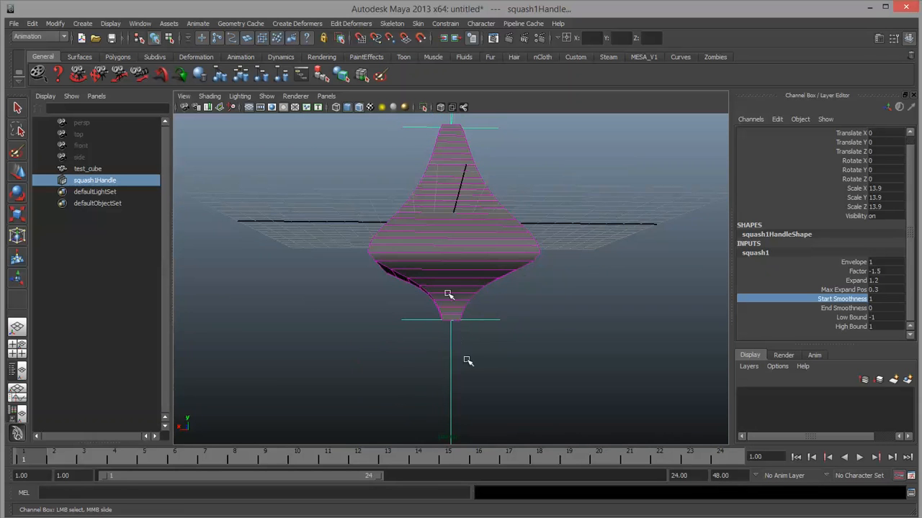
middle_click_drag(563, 283, 527, 302)
double_click(884, 300)
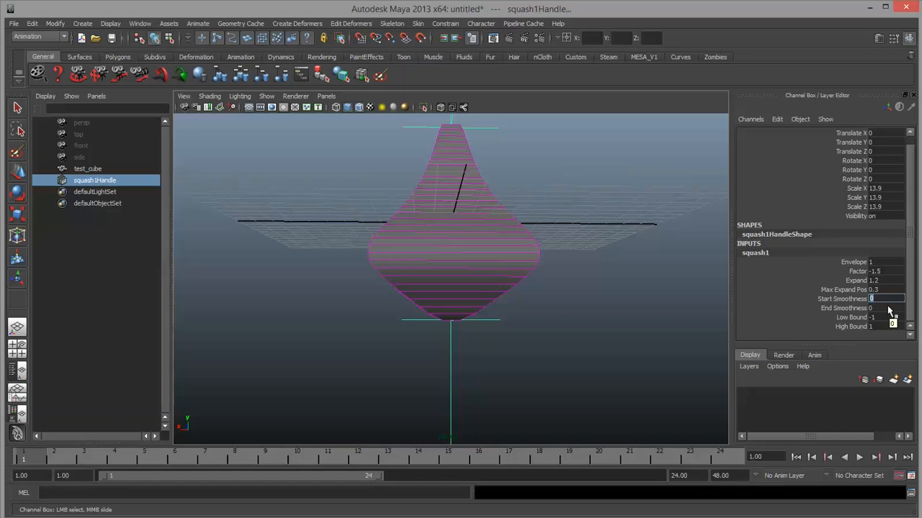
Step: Try out the squash deformer's End Smoothness and Low Bound, restoring them to 0 and -1
left_click(850, 309)
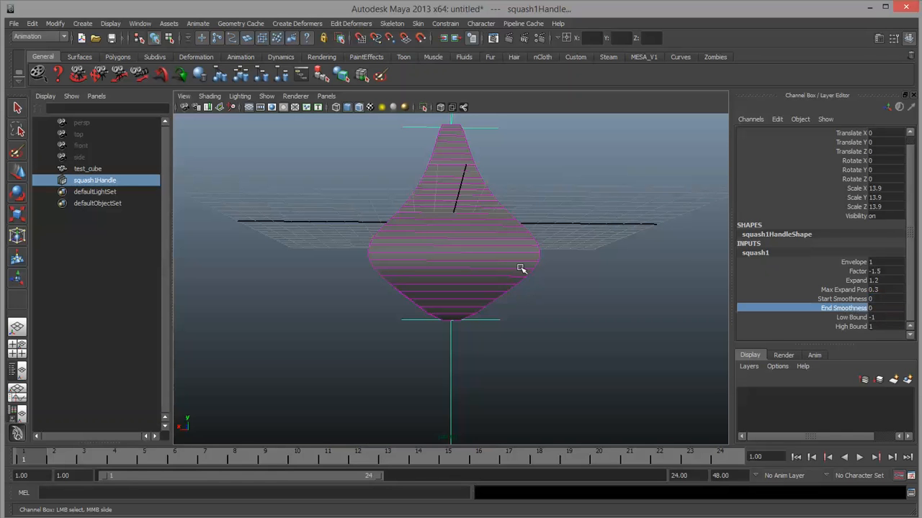
middle_click_drag(520, 267, 530, 251)
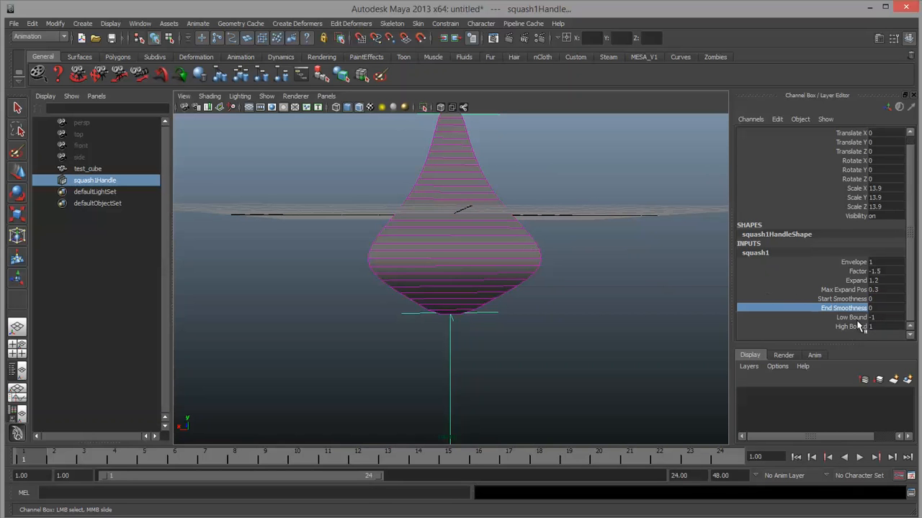
left_click(851, 318)
middle_click_drag(621, 253, 549, 246)
key("z")
key("z")
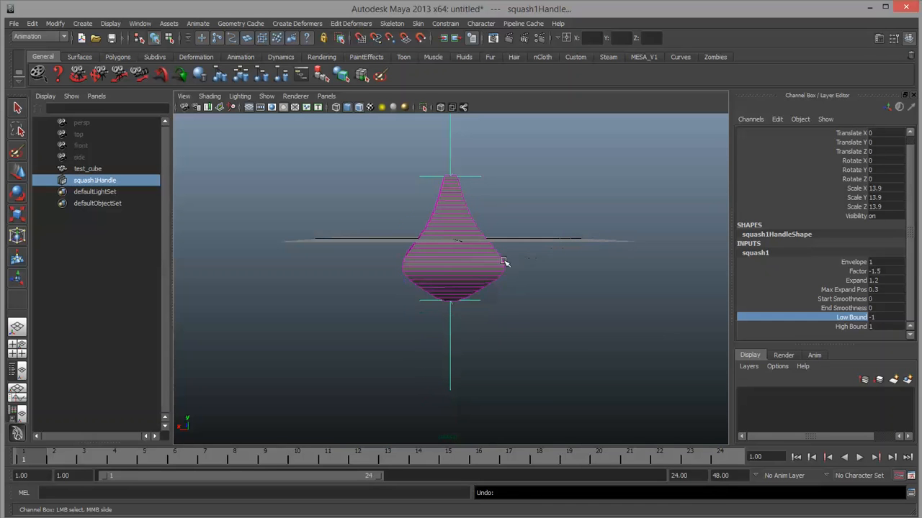
Step: Stretch the column with a squash Factor of 1.1, and flatten it by setting the Factor to -1.7
left_click(864, 271)
mouse_move(644, 274)
middle_mouse_down()
mouse_move(638, 268)
mouse_move(657, 270)
middle_mouse_up()
right_click_drag(658, 269, 591, 272, "alt")
left_click_drag(590, 272, 502, 295, "alt")
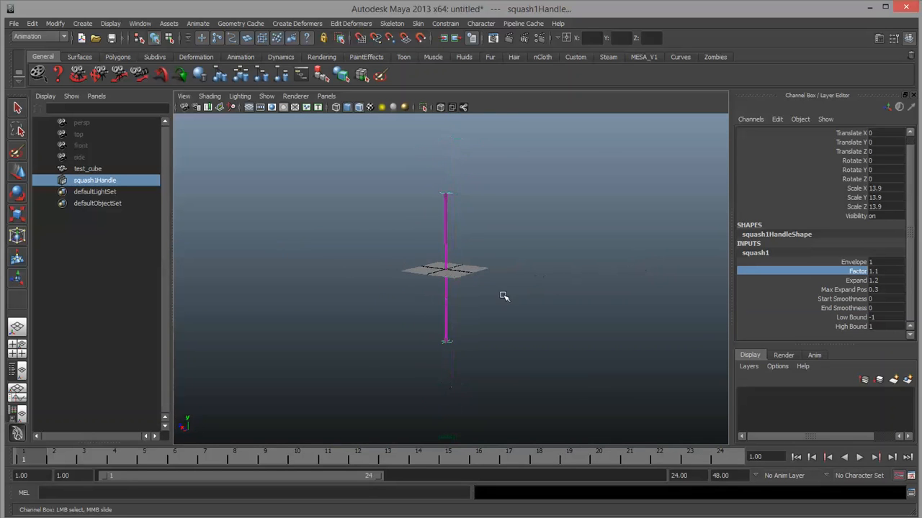
right_click_drag(504, 295, 666, 305, "alt")
middle_click_drag(548, 296, 530, 293)
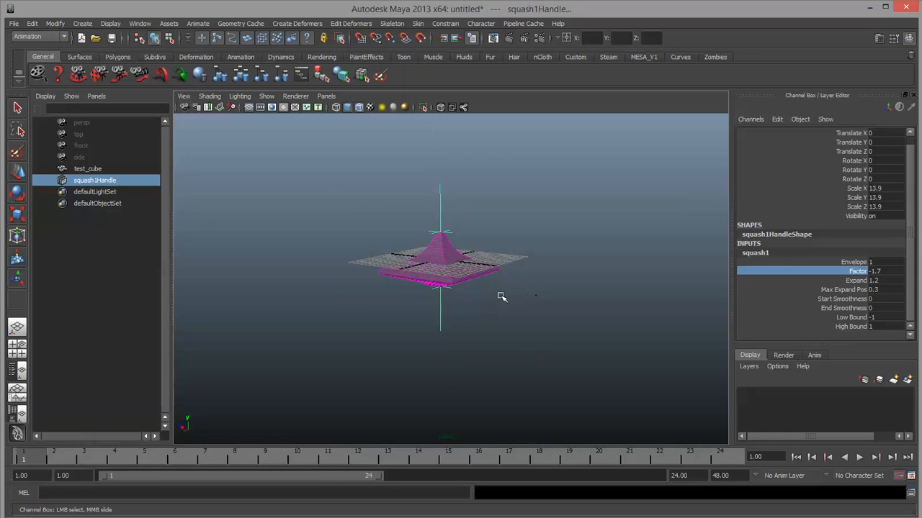
left_click_drag(503, 295, 405, 292, "alt")
right_click_drag(406, 292, 621, 295, "alt")
left_click_drag(621, 295, 479, 285, "alt")
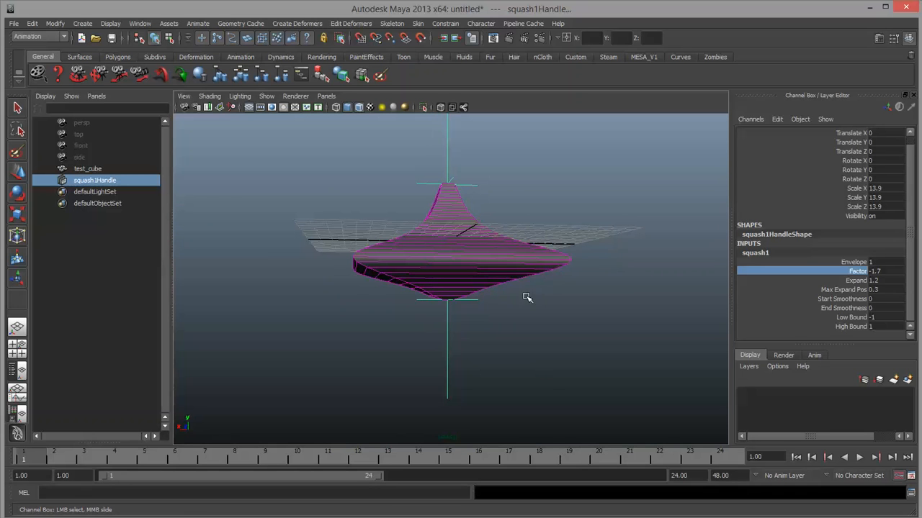
left_click_drag(526, 297, 430, 294, "alt")
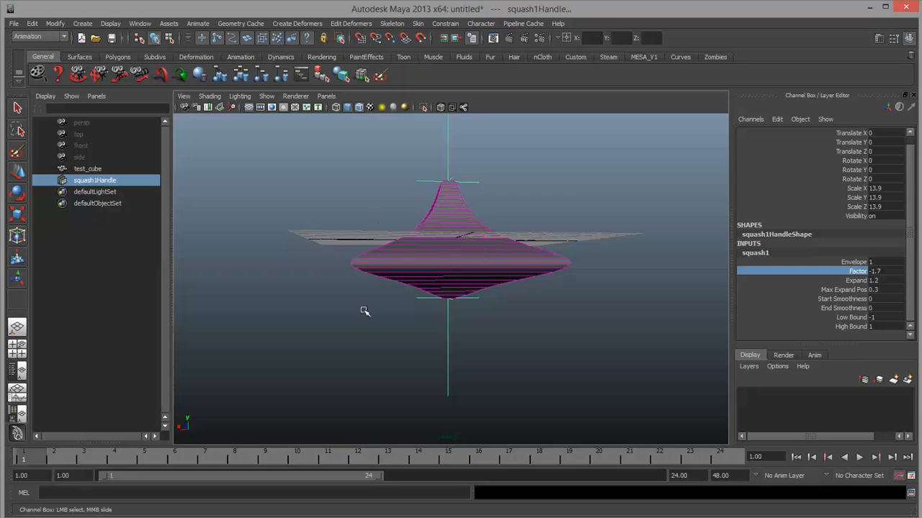
left_click_drag(526, 376, 337, 368, "alt")
Step: Rotate the squash deformer's handle freely to about 35, -58 and -62 degrees in X, Y and Z
key("w")
key("e")
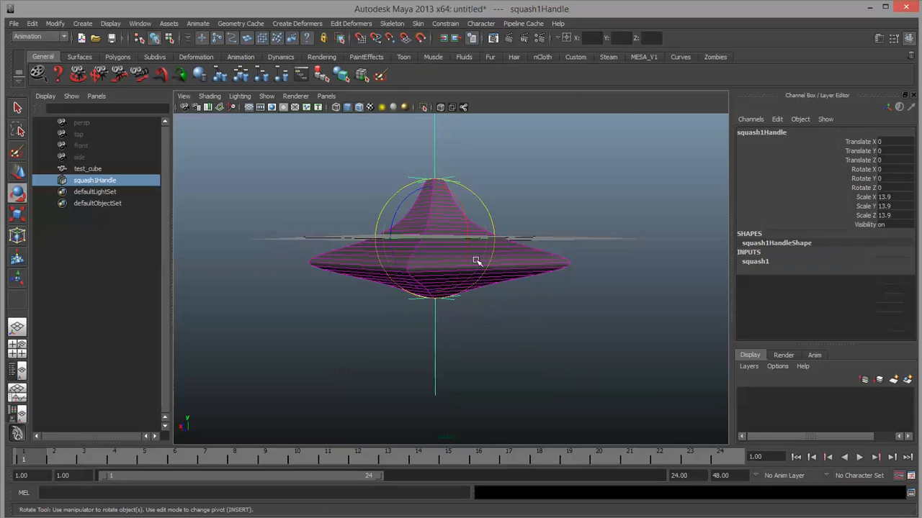
left_click_drag(450, 221, 380, 239)
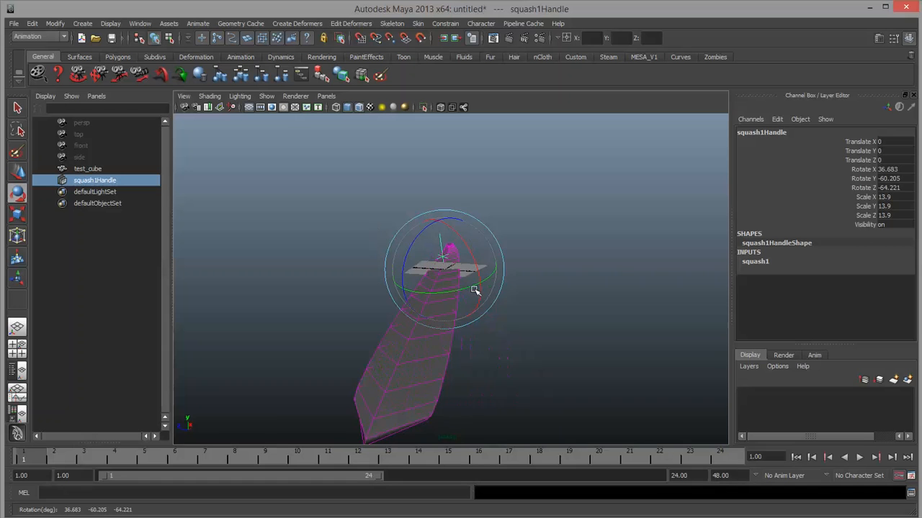
left_click_drag(448, 264, 427, 346)
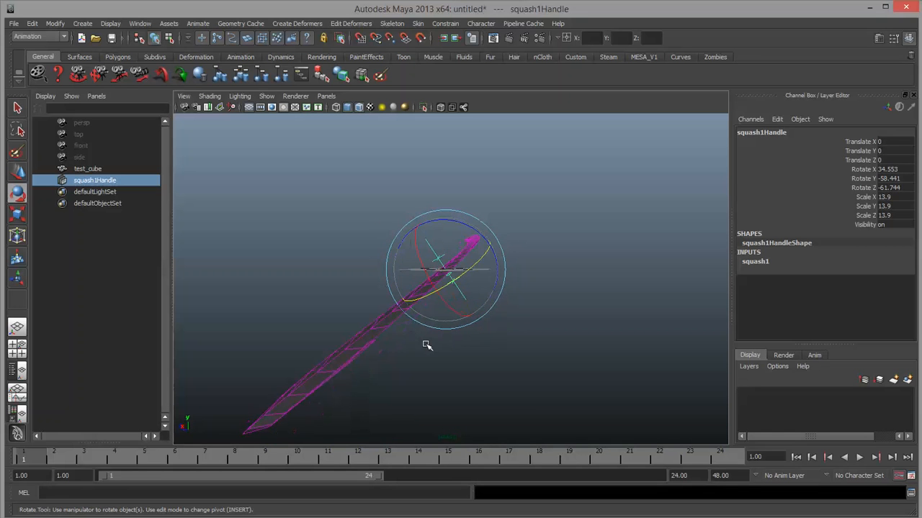
Step: Delete the squash deformer's handle and test_cube from the scene
key("Delete")
scroll(466, 321, "up", 5)
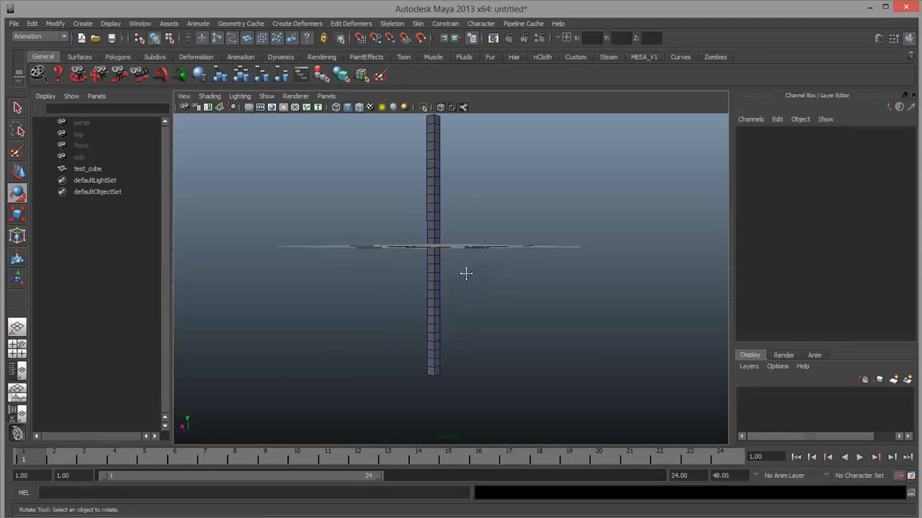
left_click_drag(465, 274, 507, 357, "alt")
scroll(507, 357, "down", 3)
middle_click_drag(553, 356, 516, 315, "alt")
left_click_drag(516, 315, 524, 331, "alt")
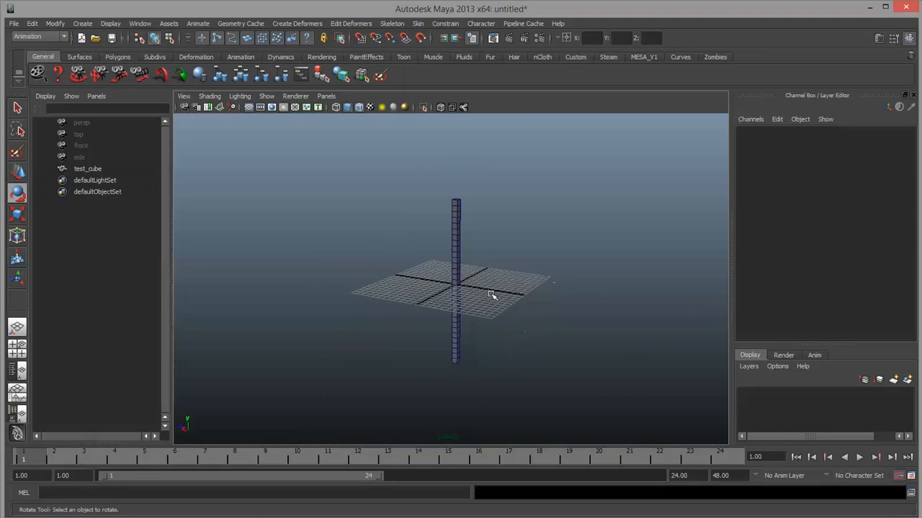
left_click(457, 234)
key("Delete")
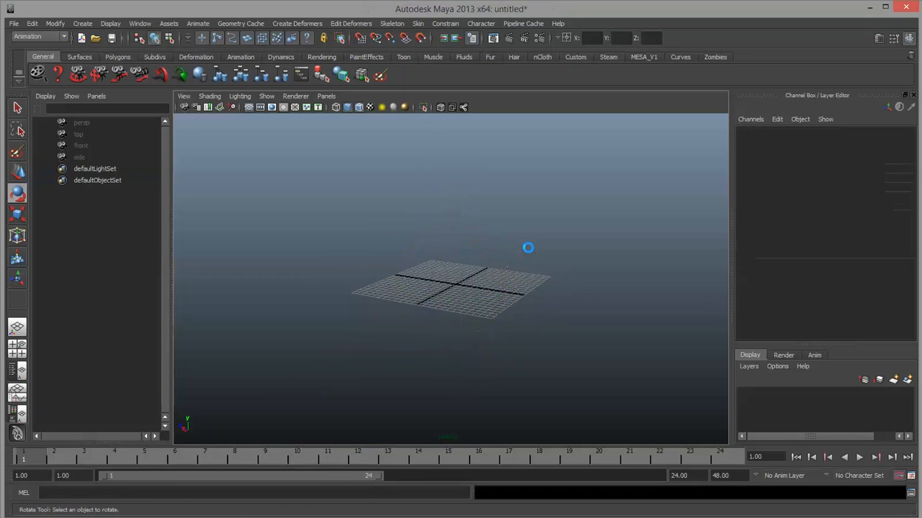
Step: Create a polygon plane and scale it uniformly to about 23.975
left_click(81, 25)
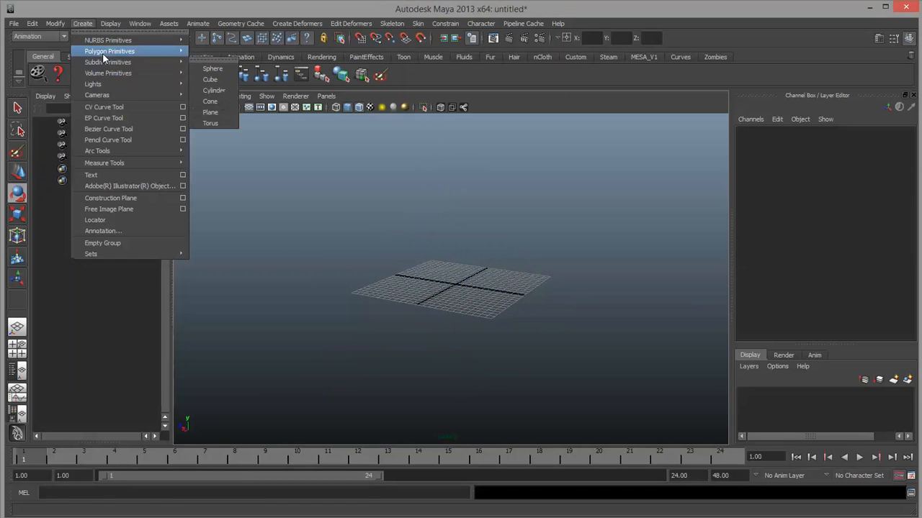
mouse_move(109, 51)
left_click(225, 102)
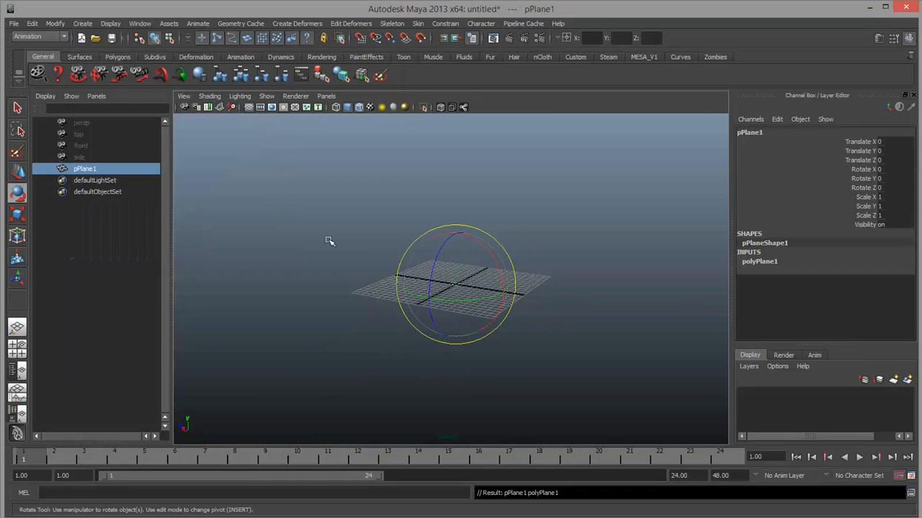
key("r")
left_click_drag(463, 293, 721, 304)
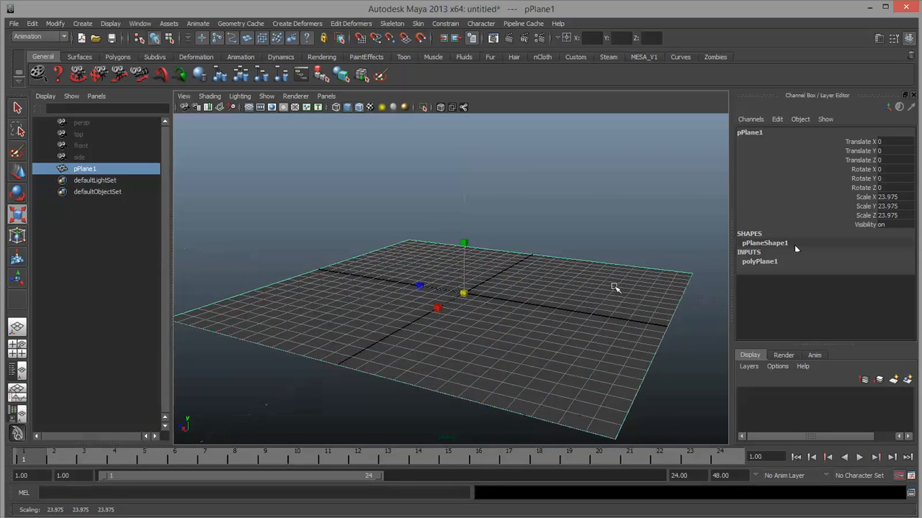
Step: Set both Subdivisions Width and Subdivisions Height of the plane to 50
left_click(792, 264)
left_click(852, 289)
left_click(854, 298, "shift")
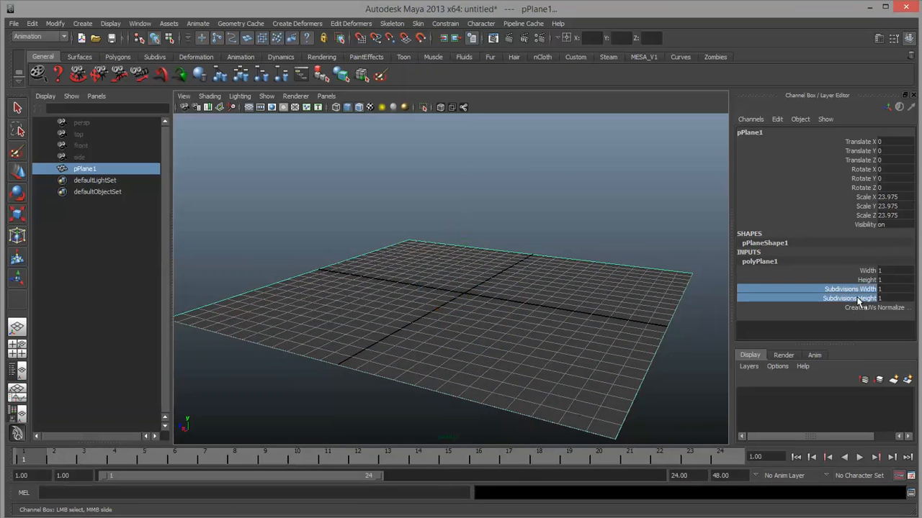
middle_click_drag(375, 231, 678, 242)
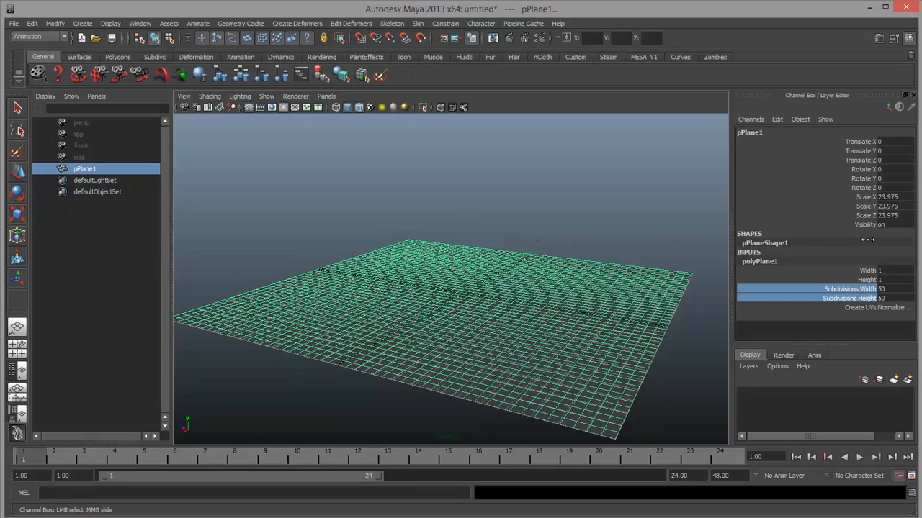
Step: Add a nonlinear Sine deformer to the plane and show the attributes of its sine1 input
left_click_drag(589, 252, 500, 329, "alt")
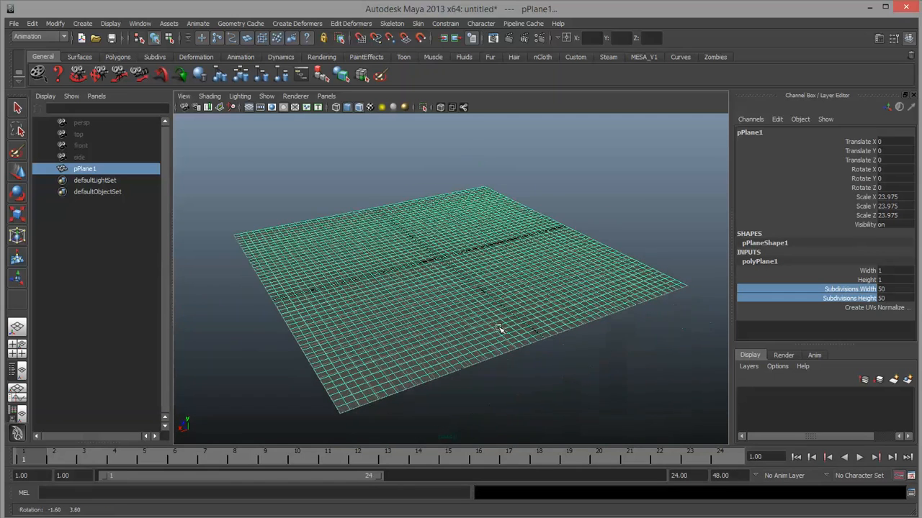
left_click(298, 24)
mouse_move(307, 97)
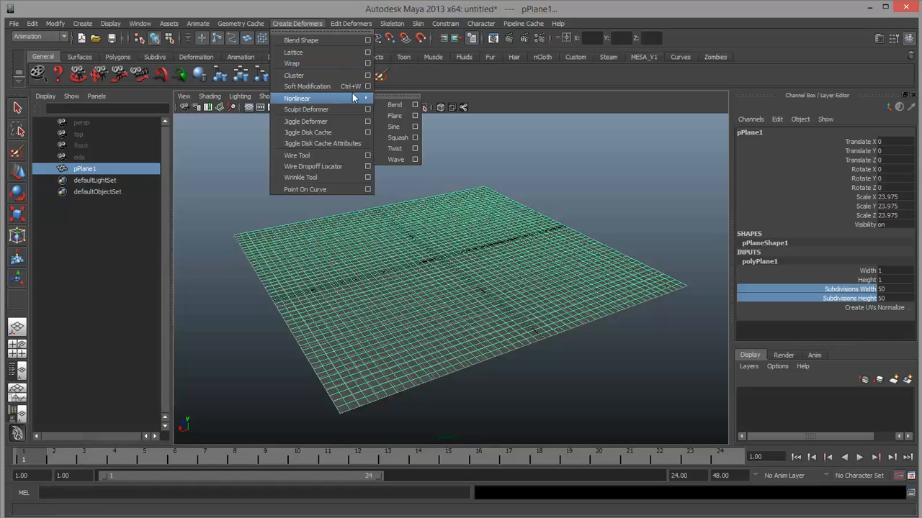
left_click(399, 128)
left_click_drag(463, 261, 572, 265, "alt")
scroll(576, 260, "down", 5)
left_click(759, 264)
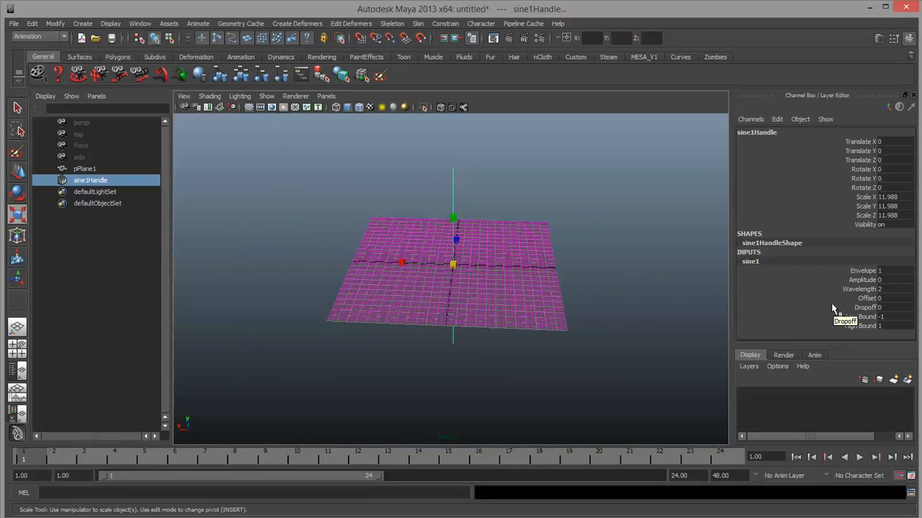
Step: Set the sine deformer's Amplitude to 0.5
scroll(547, 292, "up", 3)
left_click_drag(549, 295, 605, 314, "alt")
left_click(863, 280)
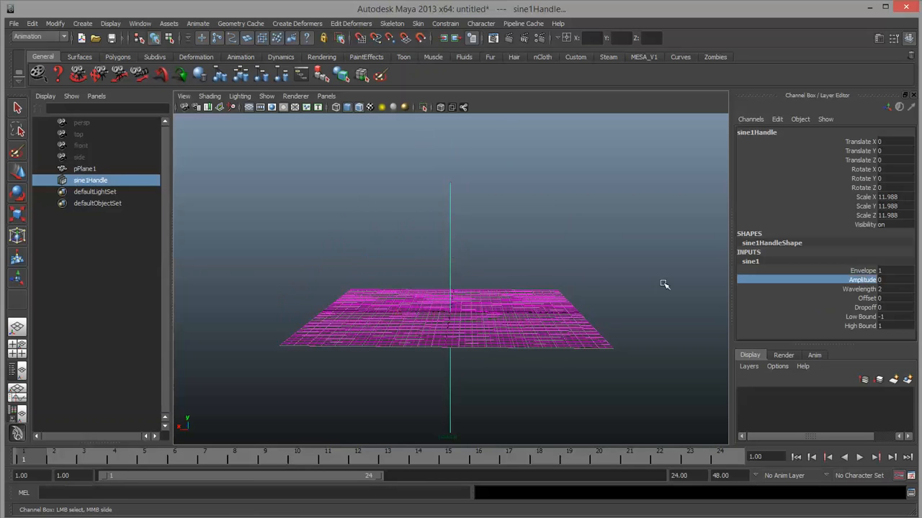
middle_click_drag(545, 275, 550, 275)
left_click_drag(414, 419, 432, 343, "alt")
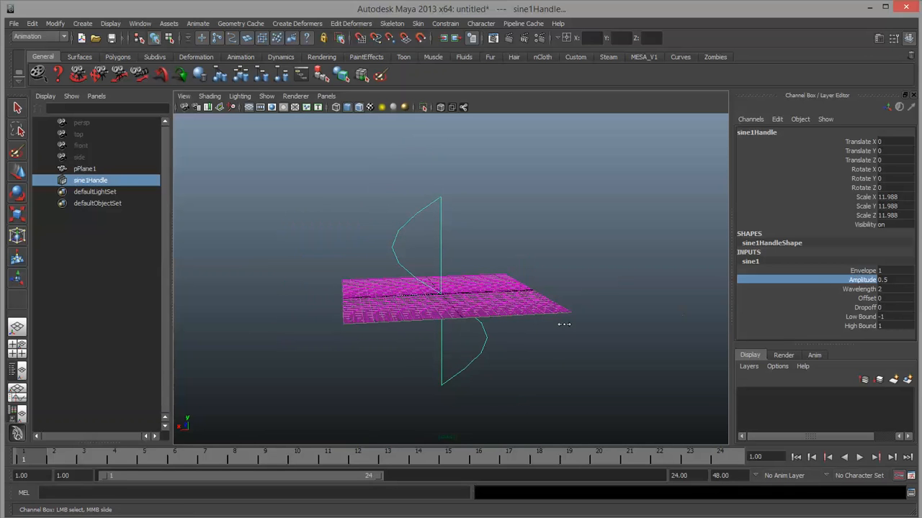
Step: Raise the sine deformer's Amplitude to 0.7 and rotate its handle 90 degrees about Z
mouse_move(560, 325)
middle_mouse_down()
mouse_move(577, 324)
mouse_move(566, 327)
middle_mouse_up()
scroll(495, 328, "up", 2)
key("e")
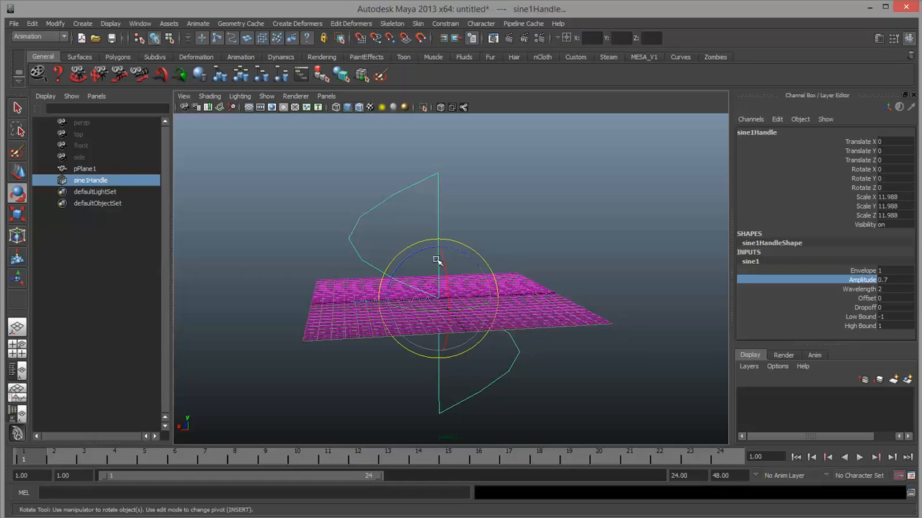
left_click_drag(417, 249, 494, 271)
left_click(904, 188)
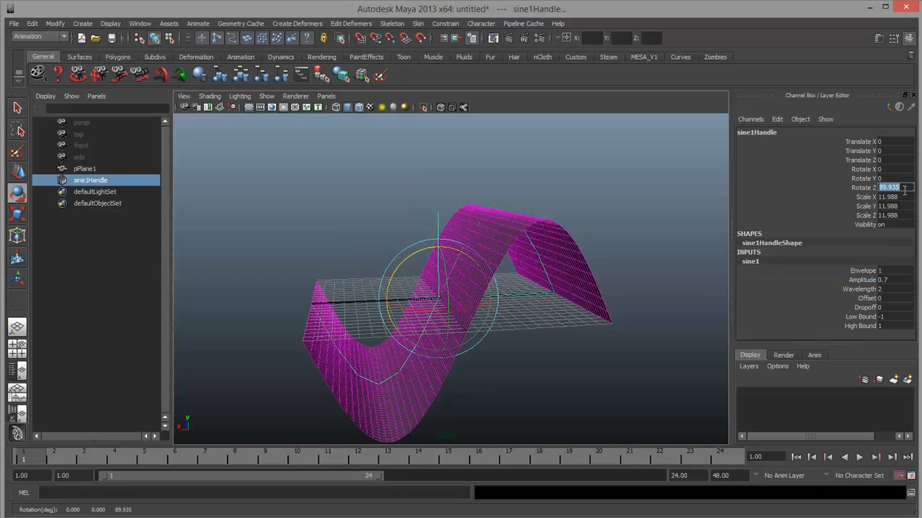
type("90")
key("Return")
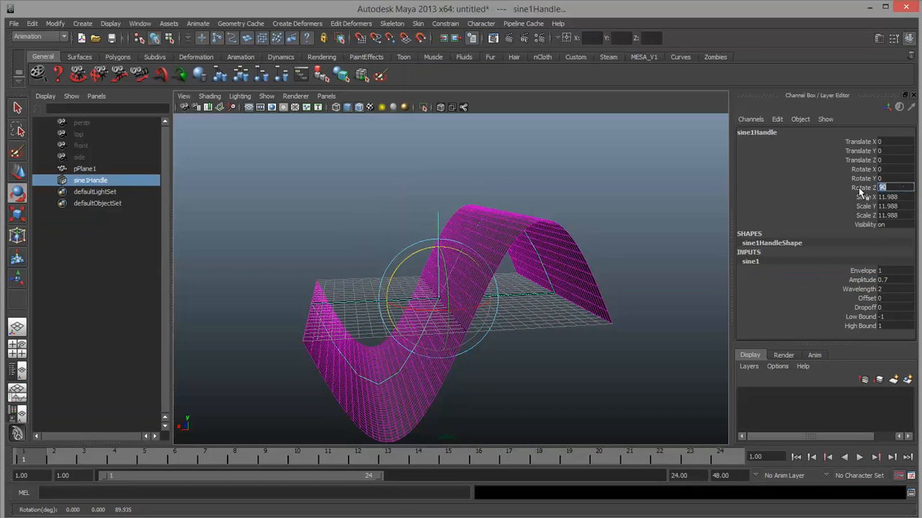
Step: Lower the sine deformer's Amplitude to 0.3
left_click(862, 279)
middle_click_drag(693, 315, 656, 348)
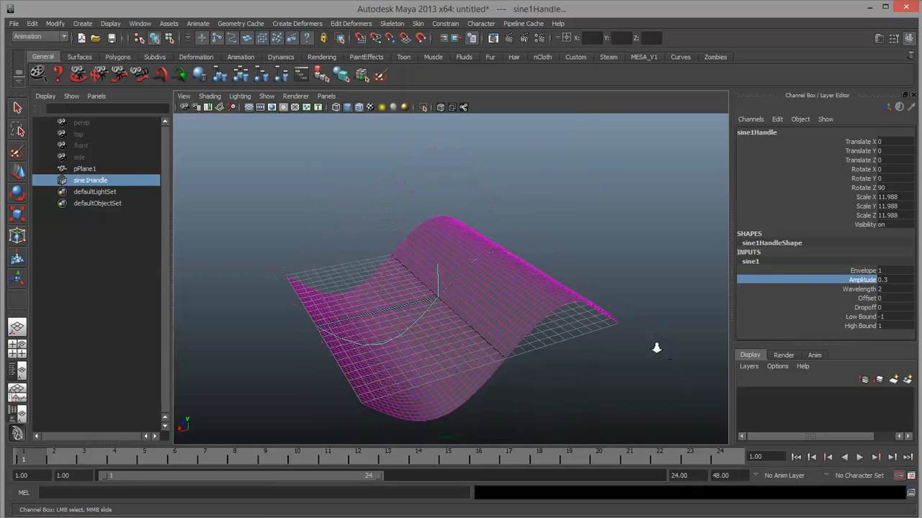
right_click_drag(656, 349, 600, 345, "alt")
left_click_drag(601, 346, 521, 341, "alt")
Step: Test the sine deformer's Wavelength at 0.1 and 5.6, and settle on 3.4
left_click(862, 290)
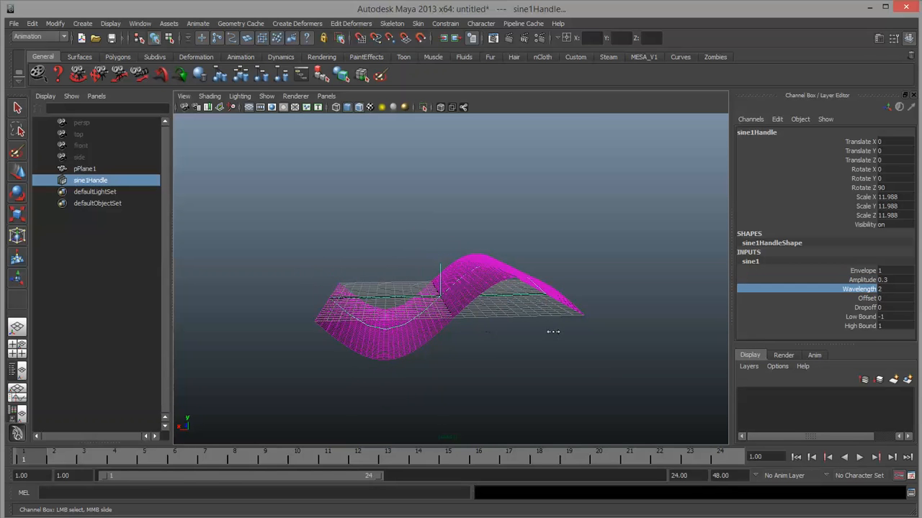
middle_click_drag(553, 332, 538, 331)
left_click_drag(539, 331, 512, 349, "alt")
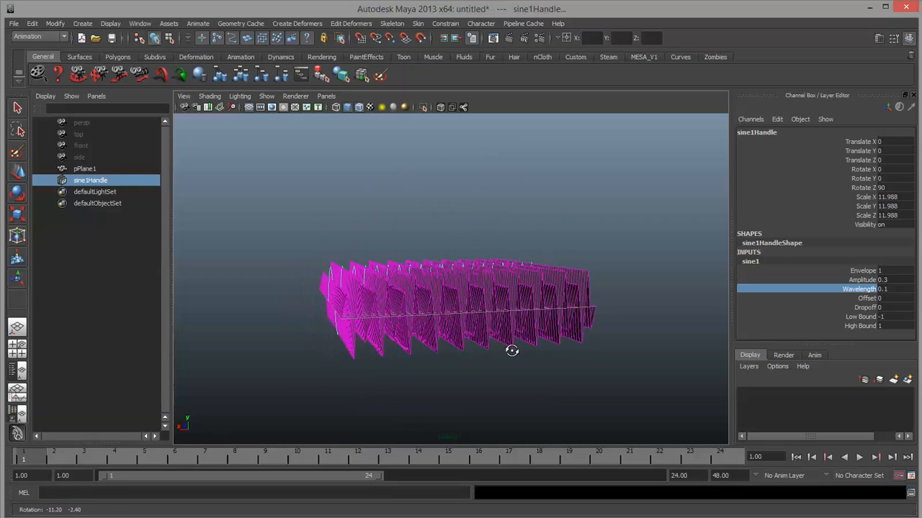
mouse_move(512, 350)
middle_mouse_down()
mouse_move(480, 353)
mouse_move(520, 358)
middle_mouse_up()
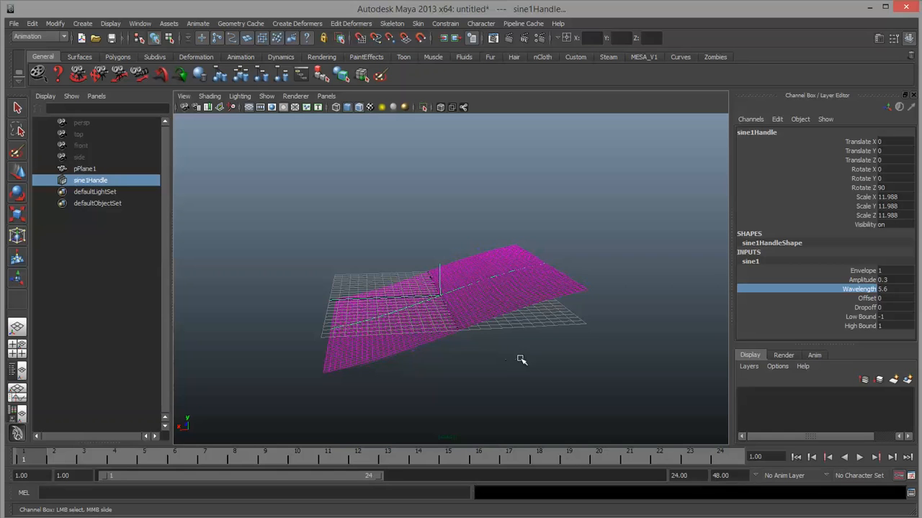
left_click_drag(515, 366, 472, 349, "alt")
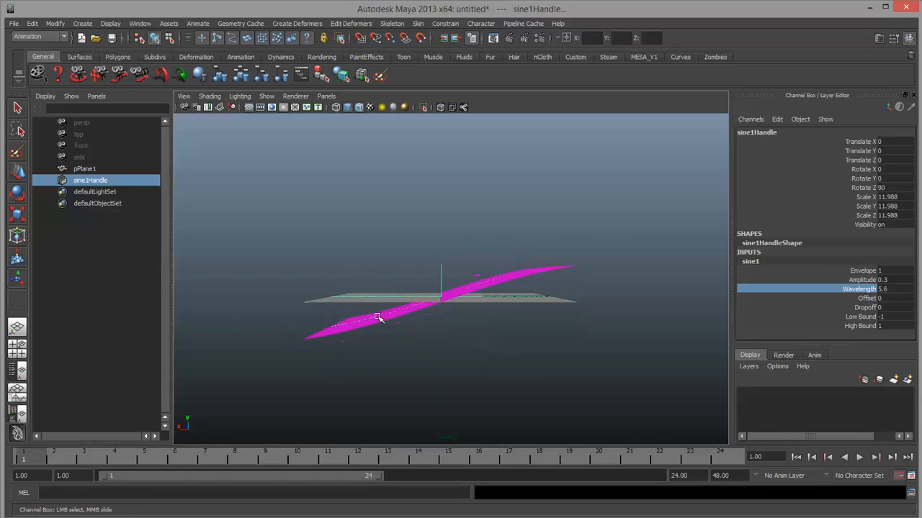
scroll(567, 343, "down", 6)
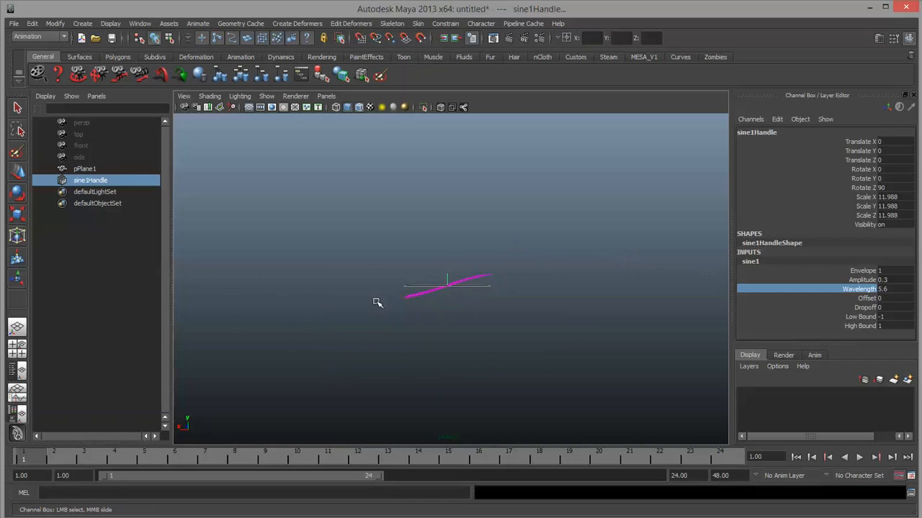
left_click_drag(398, 369, 392, 382, "alt")
left_click_drag(496, 392, 498, 368, "alt")
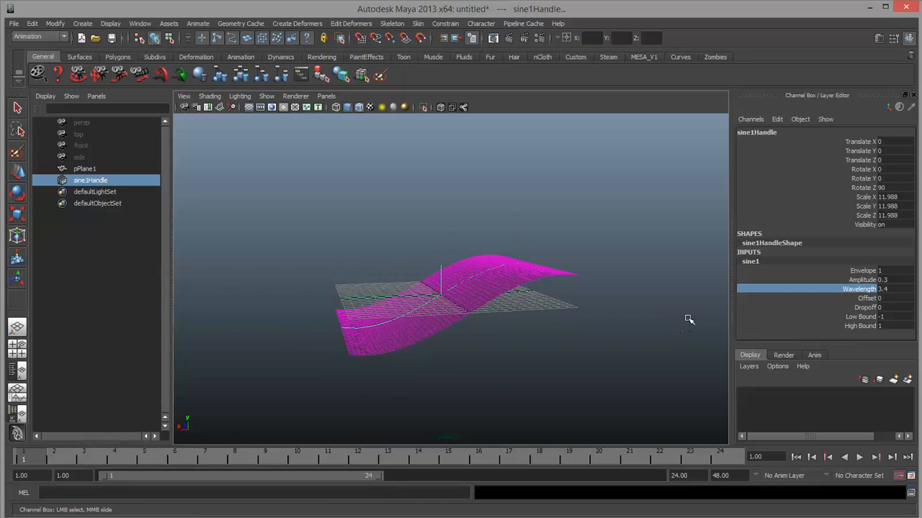
Step: Sweep the sine deformer's Offset through positive and negative values such as 4.5 and -4, ending at 3.1
left_click(864, 298)
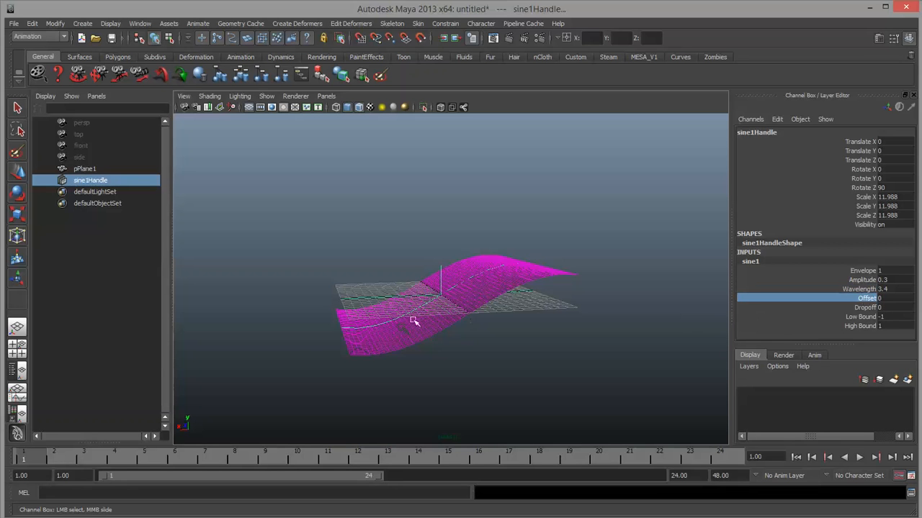
mouse_move(290, 346)
middle_mouse_down()
mouse_move(361, 350)
mouse_move(241, 362)
mouse_move(276, 350)
middle_mouse_up()
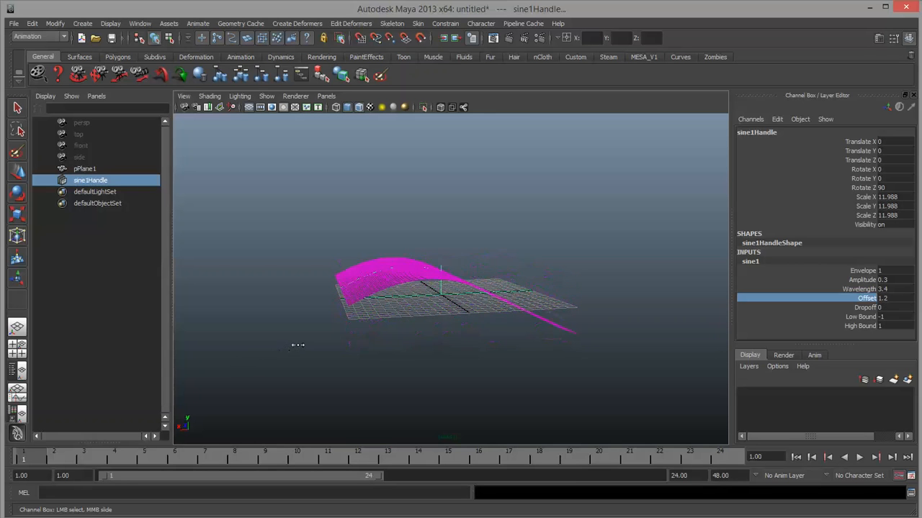
middle_click_drag(322, 342, 163, 349)
middle_click_drag(290, 350, 316, 346)
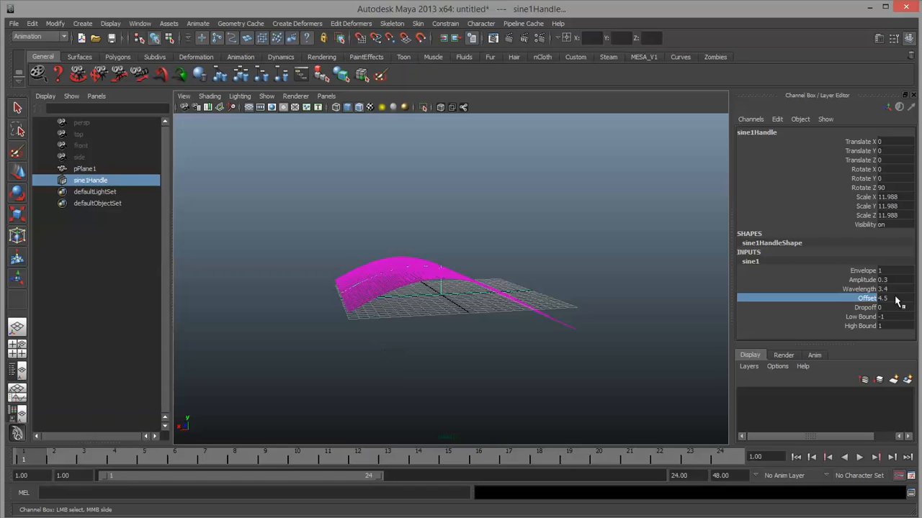
middle_click_drag(584, 331, 435, 355)
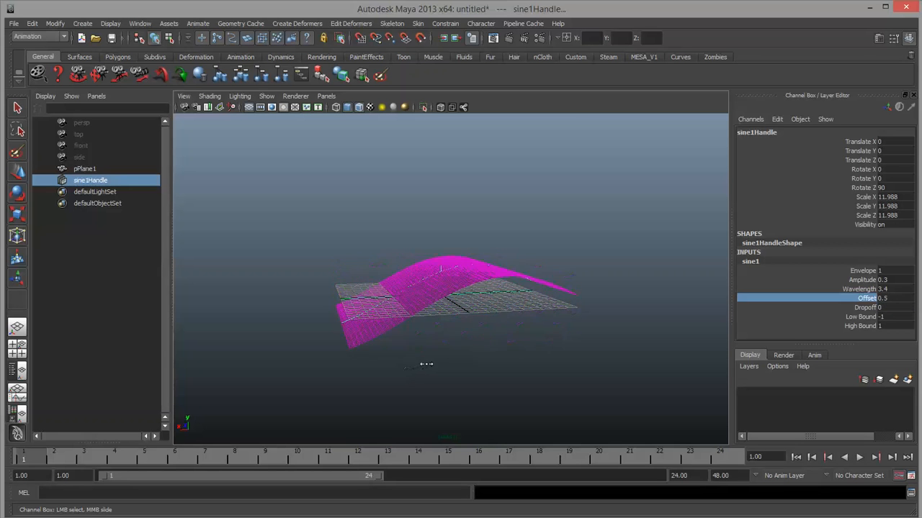
middle_click_drag(441, 358, 437, 360)
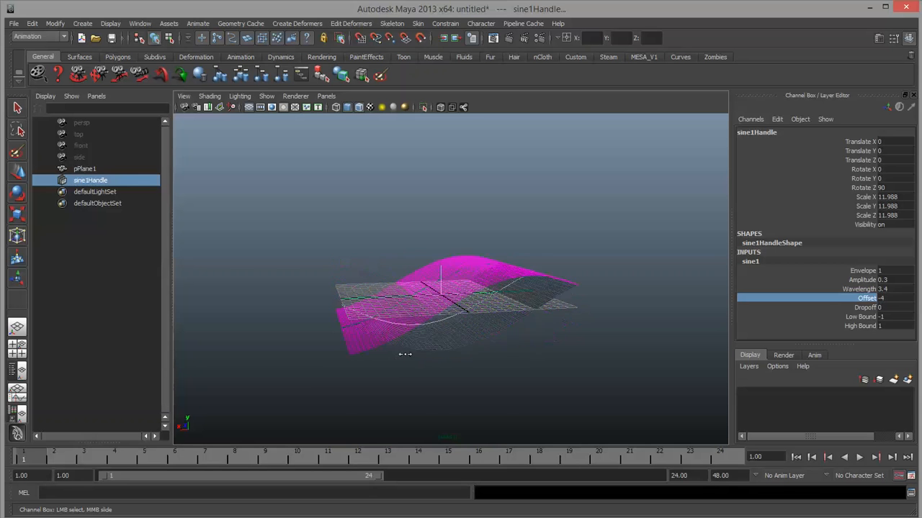
middle_click_drag(416, 351, 442, 351)
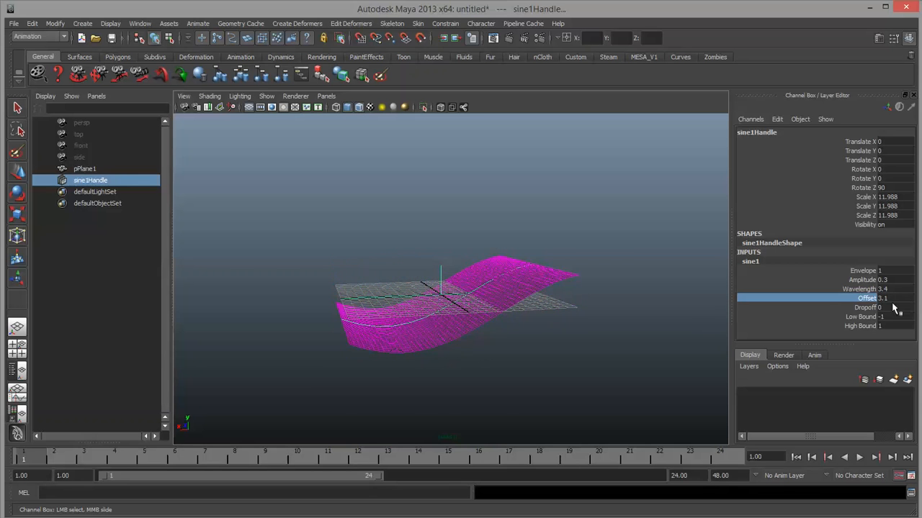
Step: Set the sine deformer's Dropoff to 1 and sweep its Offset to -3.9
left_click(861, 309)
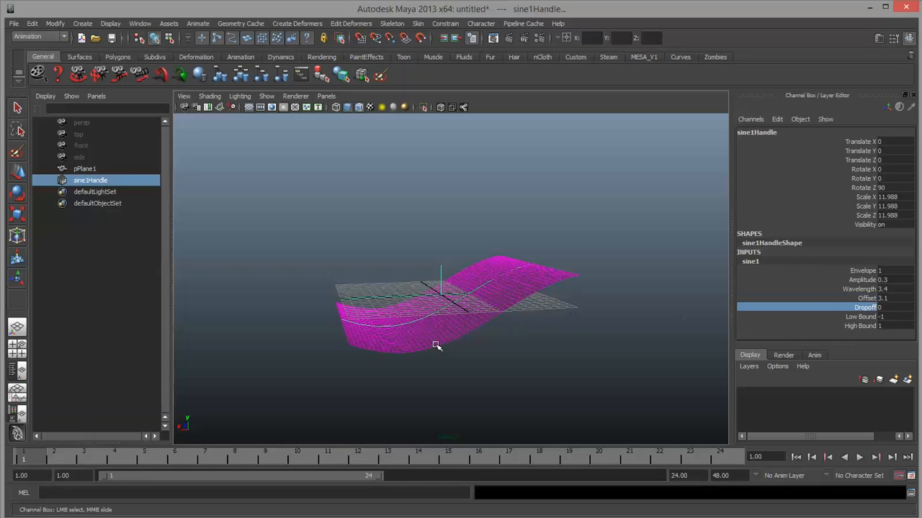
middle_click_drag(435, 346, 440, 345)
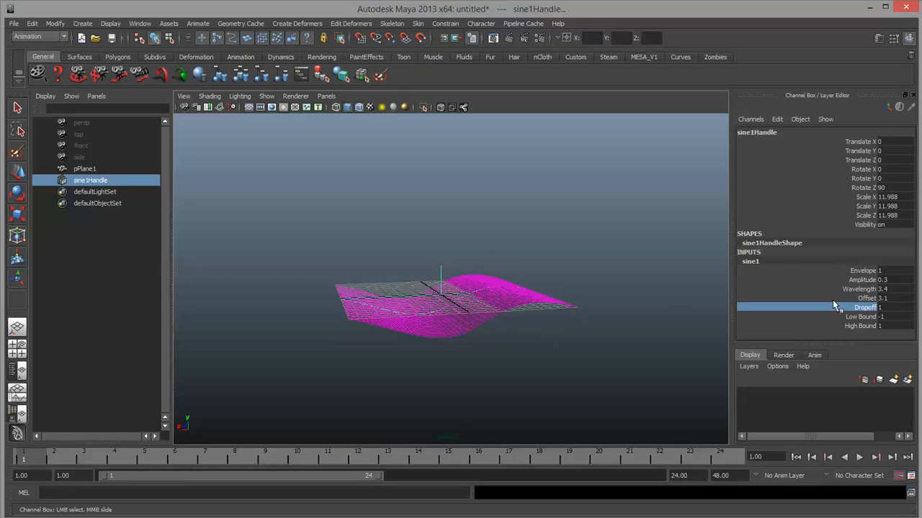
left_click(868, 298)
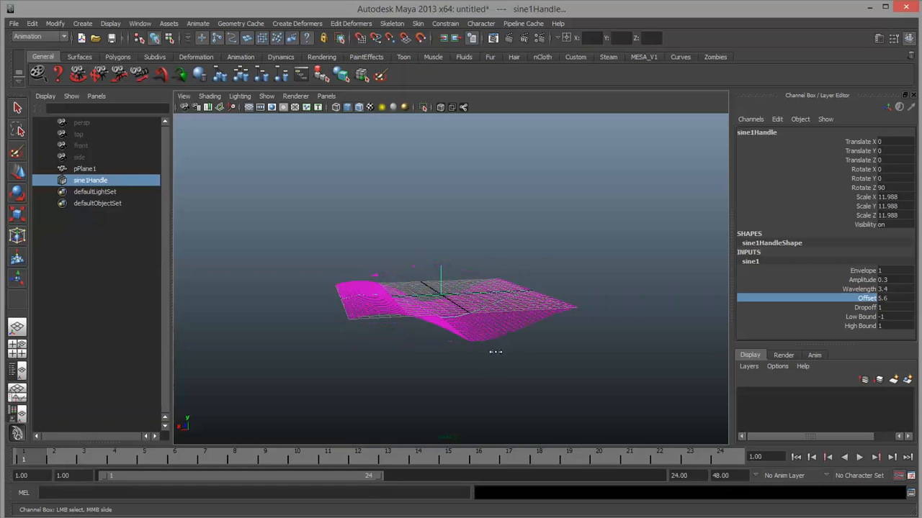
middle_click_drag(489, 350, 438, 356)
left_click_drag(438, 356, 446, 317, "alt")
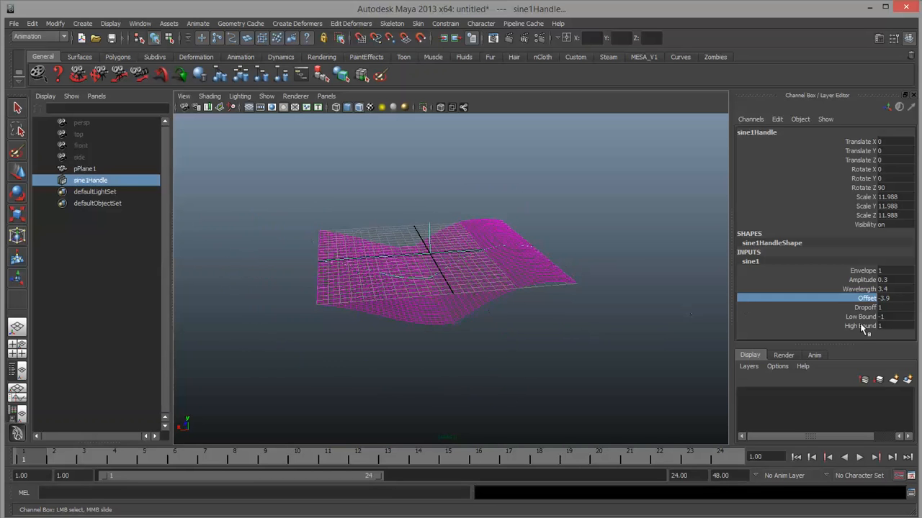
Step: Set the sine deformer's Dropoff to -1 and adjust its Offset to -2.8
left_click(866, 308)
middle_click_drag(581, 324, 537, 327)
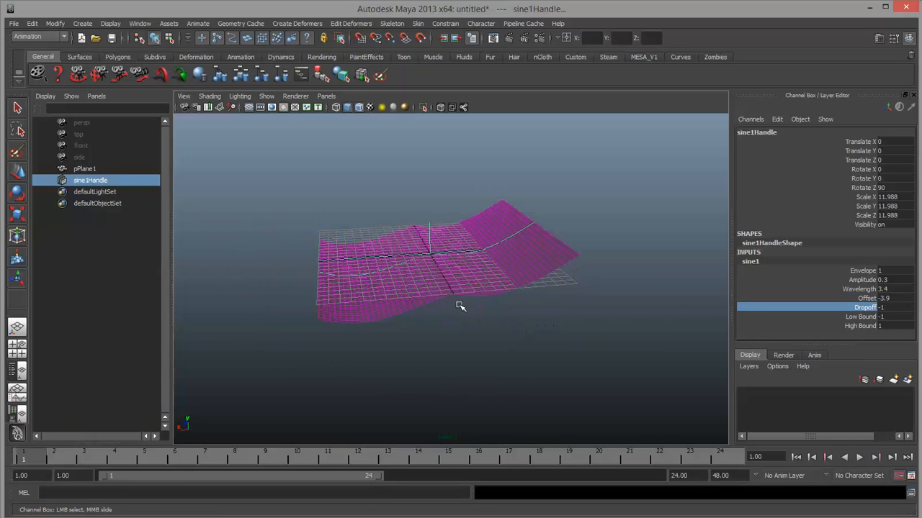
left_click_drag(460, 306, 459, 286, "alt")
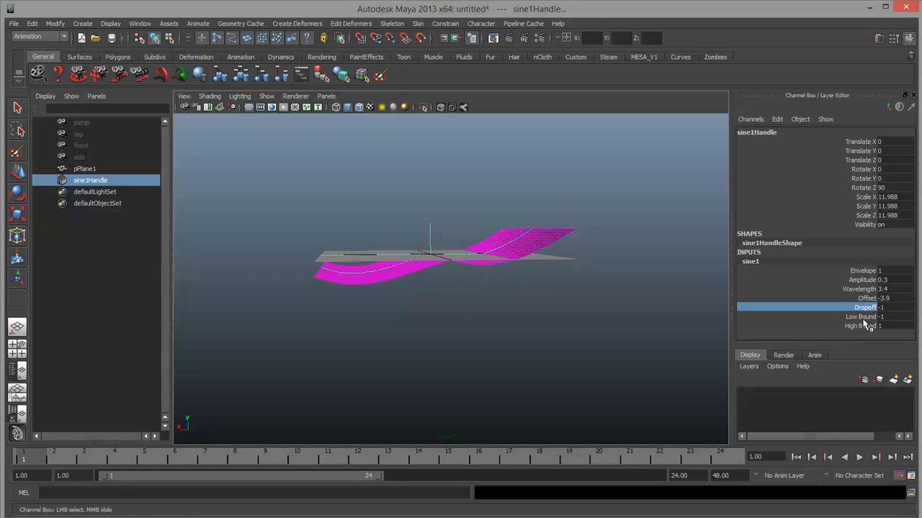
left_click_drag(557, 267, 562, 281, "alt")
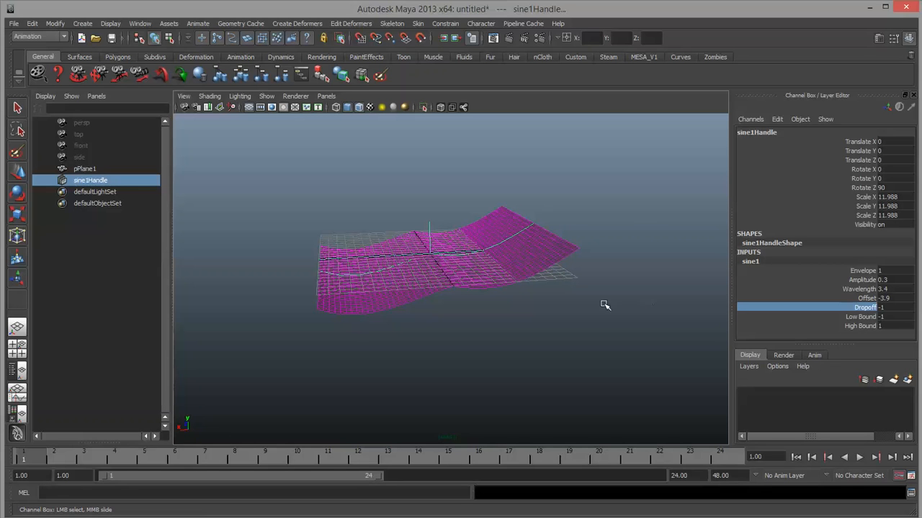
left_click(868, 298)
mouse_move(476, 323)
middle_mouse_down()
mouse_move(436, 325)
mouse_move(528, 323)
mouse_move(490, 324)
middle_mouse_up()
Step: Reset the sine deformer's Dropoff to 0 and raise its Low Bound to 0
left_click(904, 308)
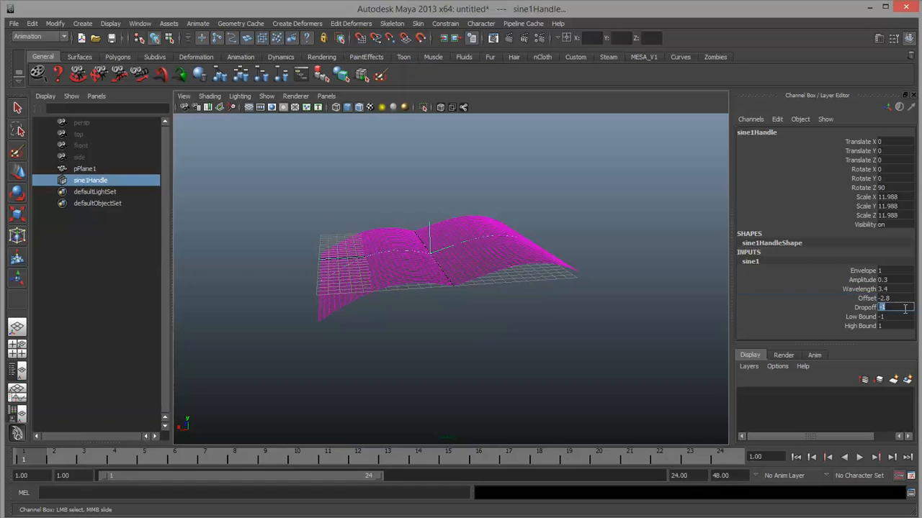
type("0")
key("Return")
left_click(868, 317)
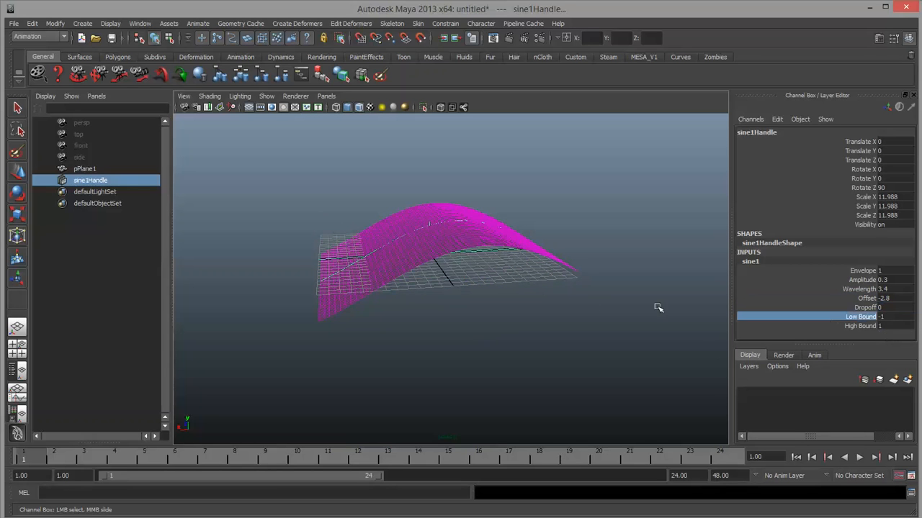
middle_click_drag(655, 306, 483, 300)
Step: Move the sine handle along X to about 11.773, at the plane's edge, and show its sine1 attributes
key("w")
left_click_drag(482, 300, 404, 252, "alt")
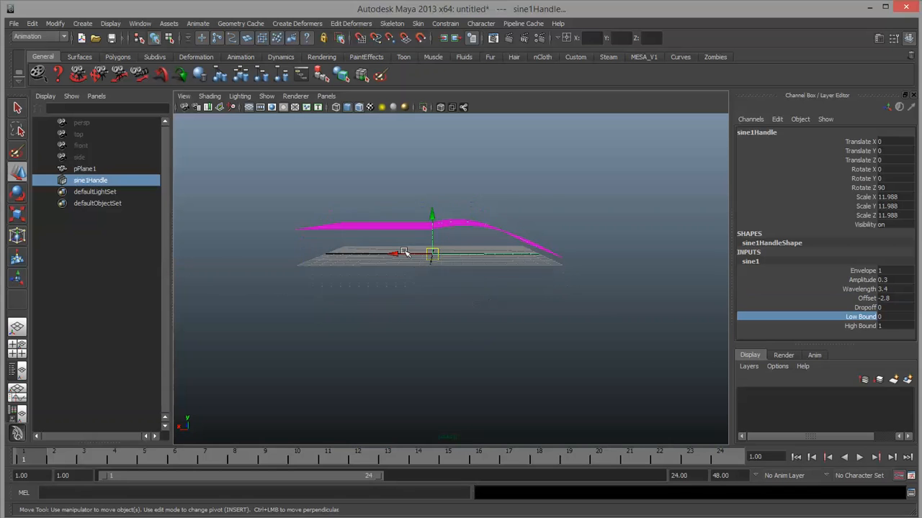
left_click(396, 258)
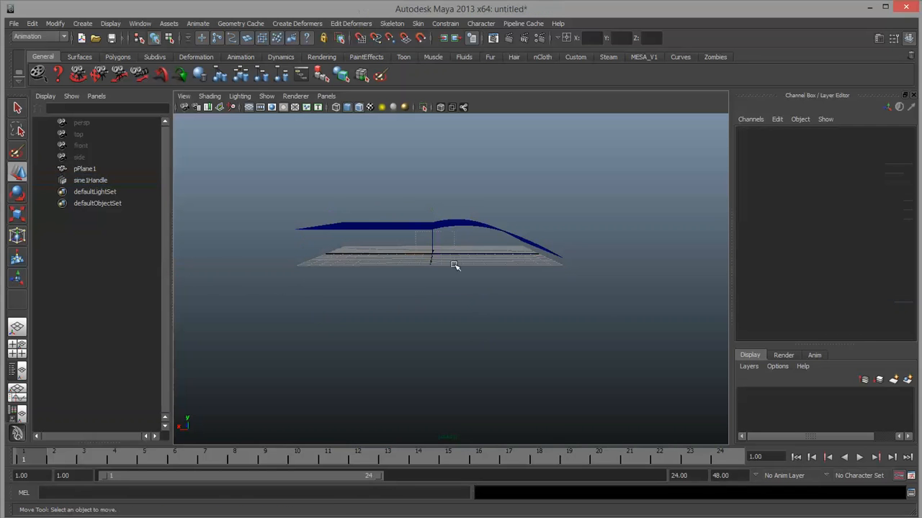
left_click(436, 256)
mouse_move(384, 257)
left_mouse_down("alt")
mouse_move(402, 269)
mouse_move(281, 257)
mouse_move(360, 245)
mouse_move(350, 259)
mouse_move(370, 248)
mouse_move(372, 261)
left_mouse_up("alt")
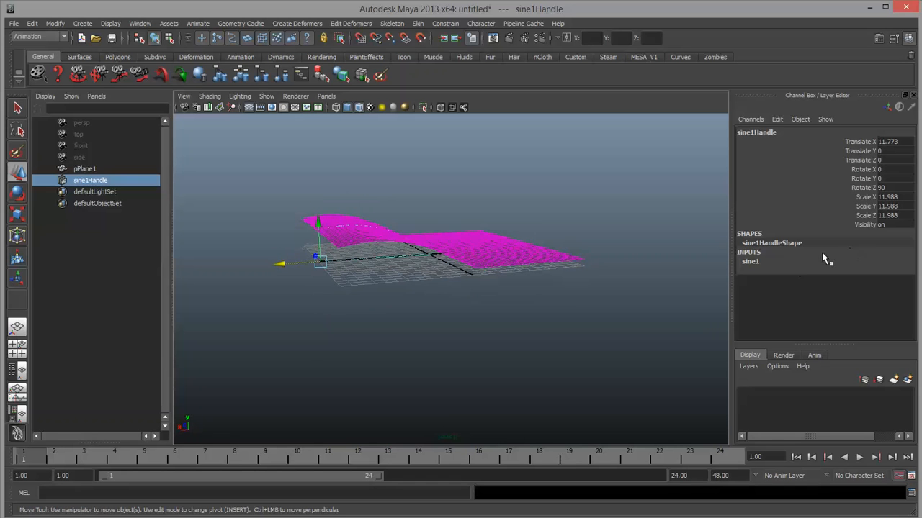
left_click(772, 264)
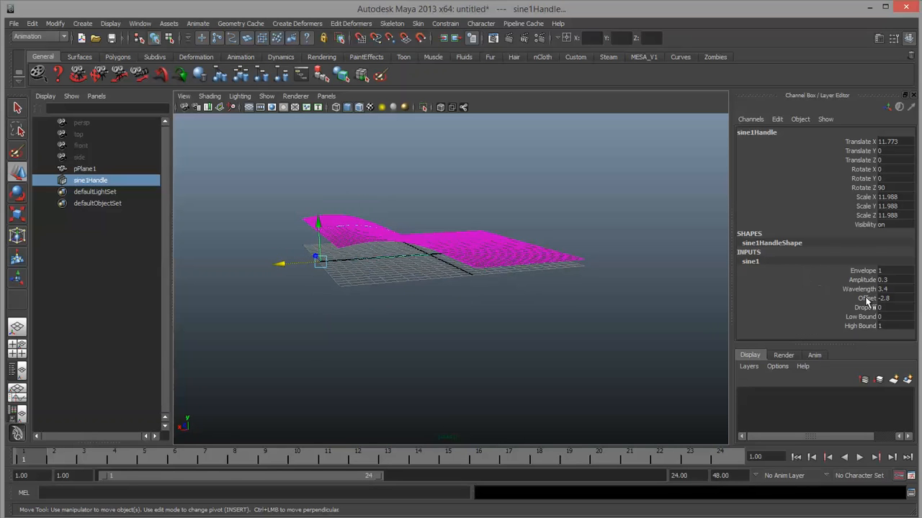
Step: Try an Offset of 10 on the moved sine deformer and undo the change
left_click(867, 298)
middle_click_drag(392, 308, 471, 299)
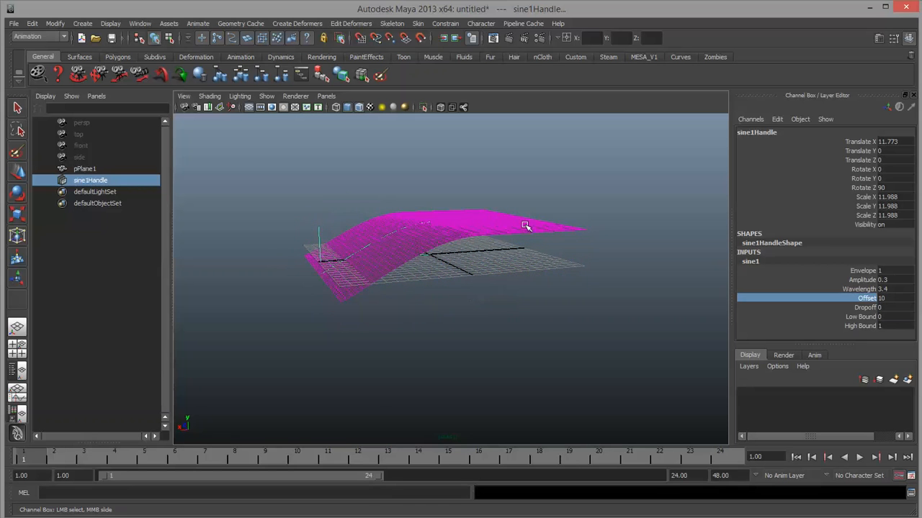
key("ctrl+z")
Step: Extend the sine deformer's High Bound to 2.9 and sweep its Offset to 7
left_click(864, 326)
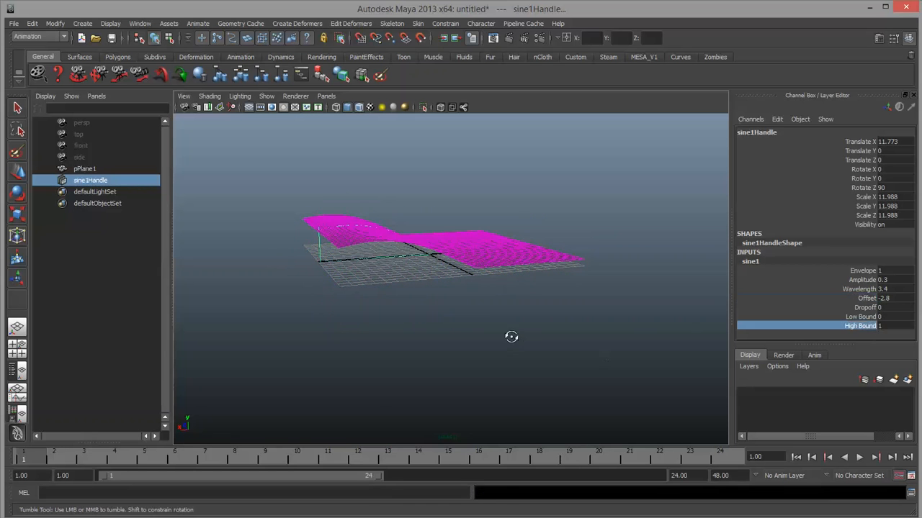
middle_click_drag(510, 335, 468, 331)
left_click_drag(488, 326, 462, 313, "alt")
left_click(867, 298)
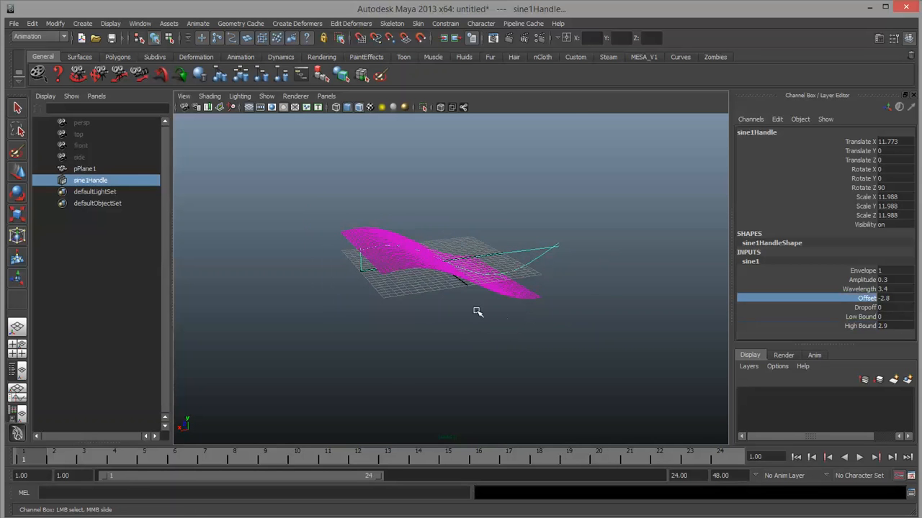
middle_click_drag(477, 309, 531, 304)
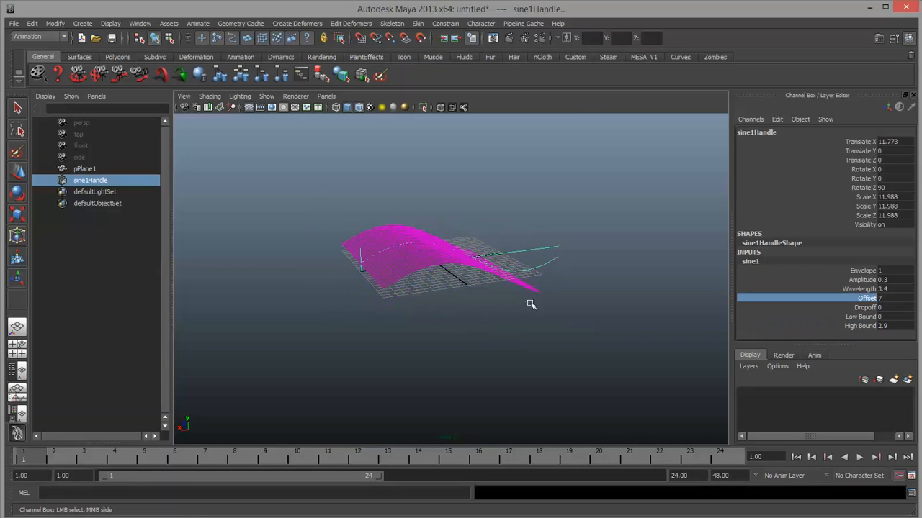
Step: Set the sine deformer's Dropoff to -1 and sweep its Offset to 2.4
left_click(867, 308)
middle_click_drag(631, 326, 536, 318)
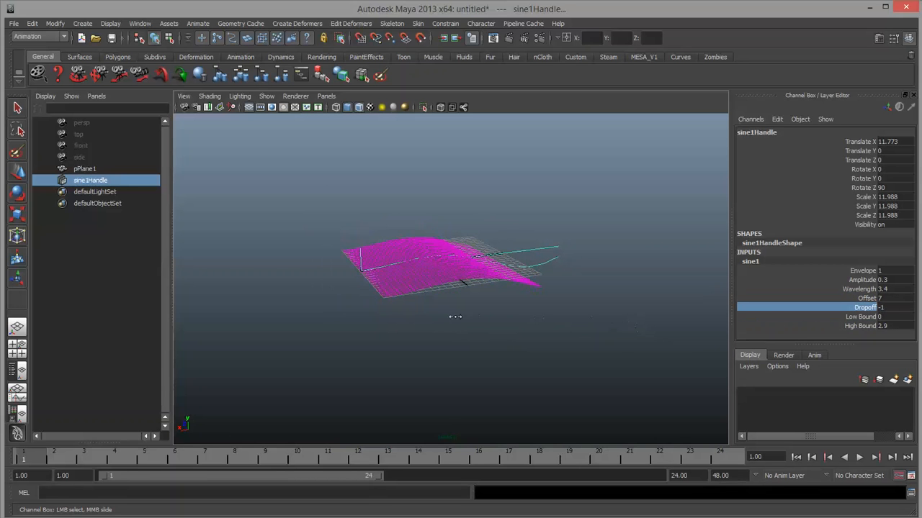
left_click(868, 298)
middle_click_drag(477, 316, 509, 314)
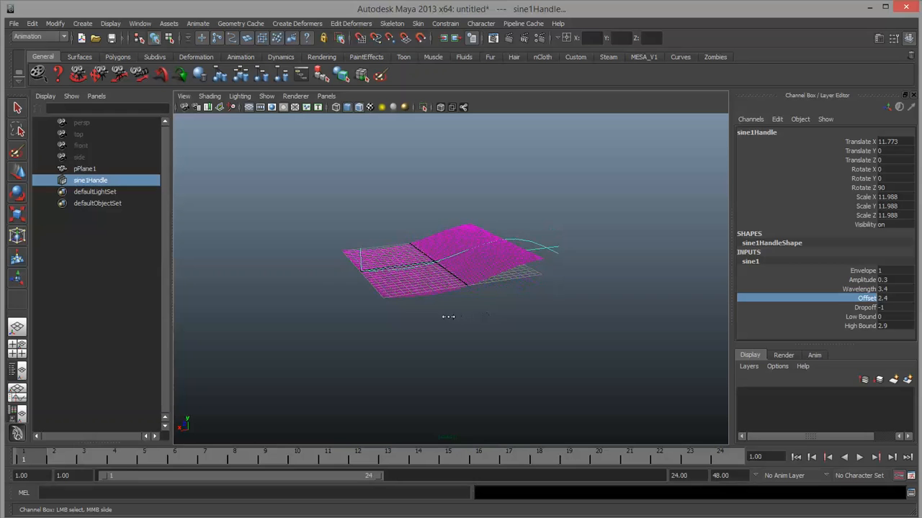
Step: Sweep the sine deformer's Offset to -9.6 and beyond, and raise its Amplitude to 0.5
middle_click_drag(448, 317, 379, 315)
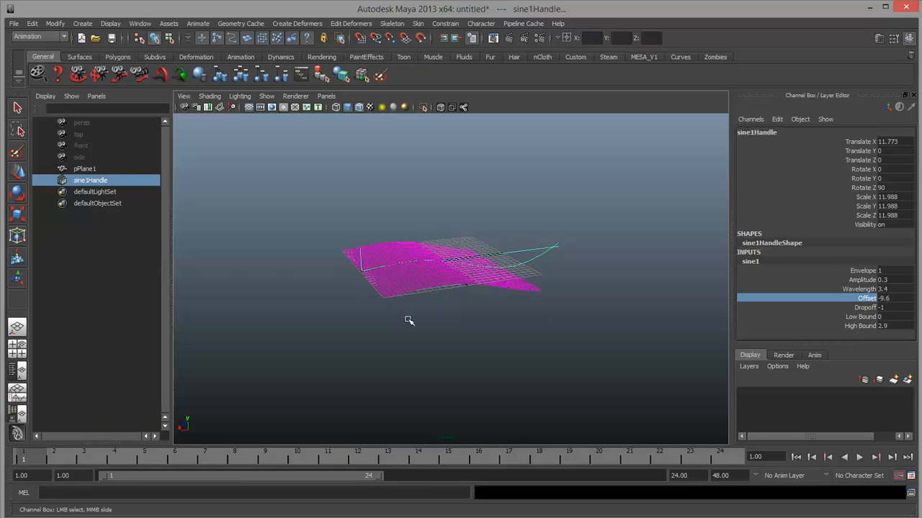
middle_click_drag(477, 345, 468, 317)
left_click(849, 281)
left_click(879, 299)
Step: Rotate the sine handle about X to about -21.584 and sweep its Offset to 1.9
key("e")
left_click_drag(380, 298, 363, 306)
left_click(864, 298)
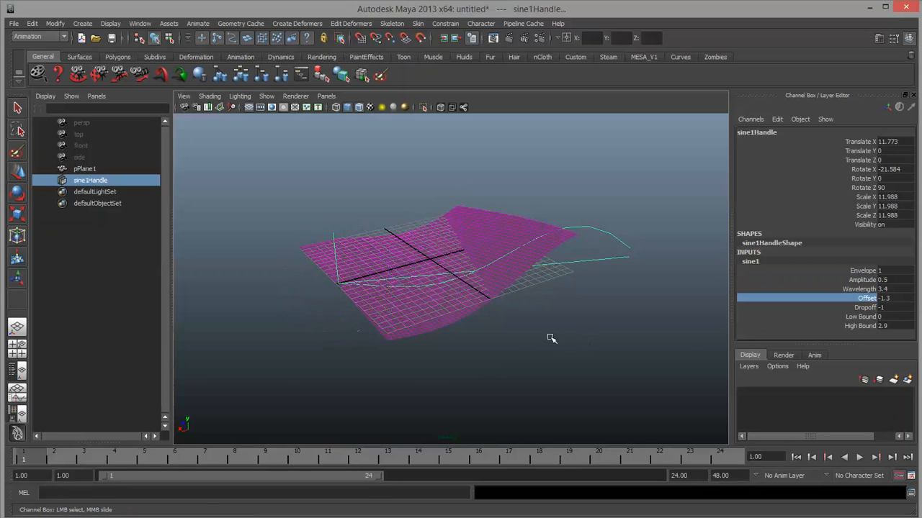
middle_click_drag(552, 335, 532, 317)
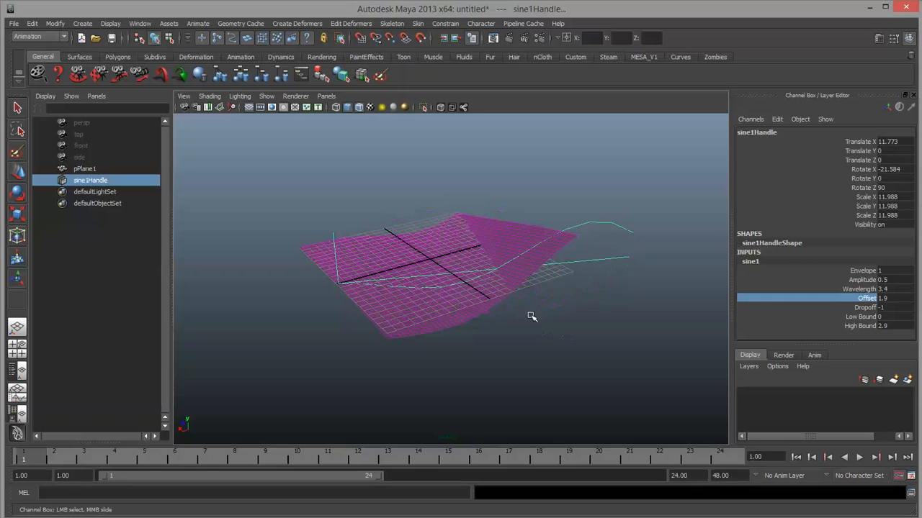
Step: Rotate the sine handle freely to about -29.637, -41.935, 110.817 and sweep its Offset to 4.1
key("e")
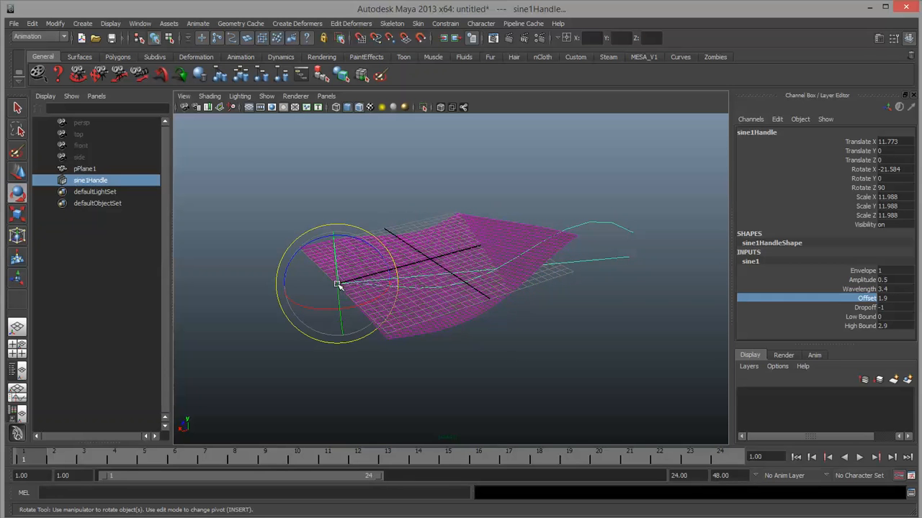
left_click_drag(337, 283, 330, 247)
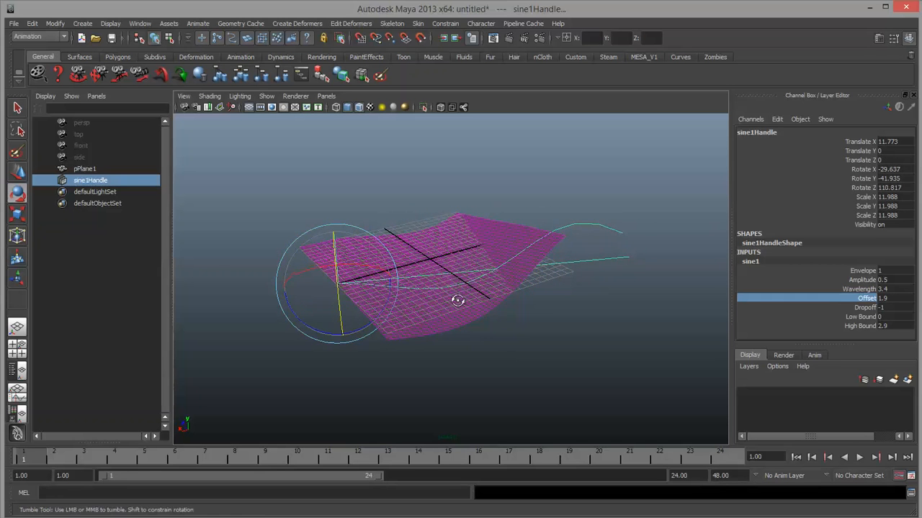
mouse_move(457, 300)
left_mouse_down("alt")
mouse_move(581, 280)
mouse_move(569, 273)
mouse_move(448, 309)
mouse_move(461, 306)
left_mouse_up("alt")
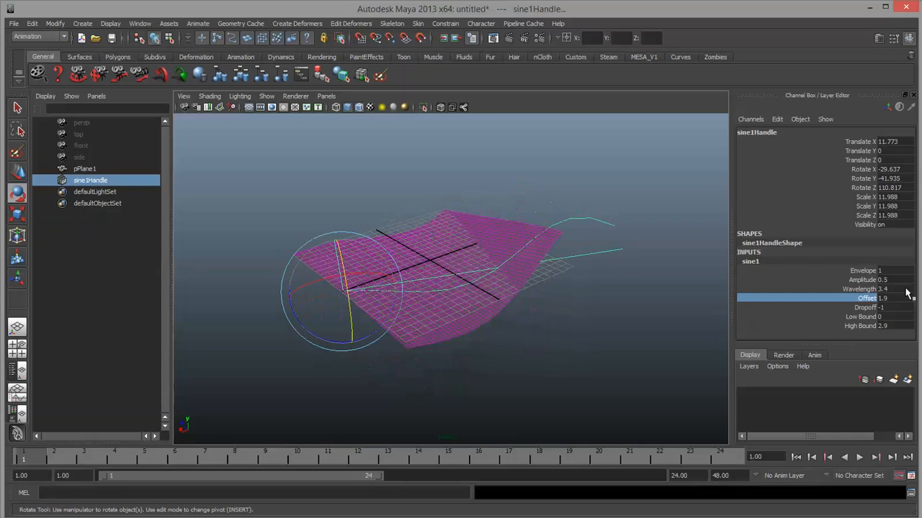
middle_click_drag(551, 367, 517, 369)
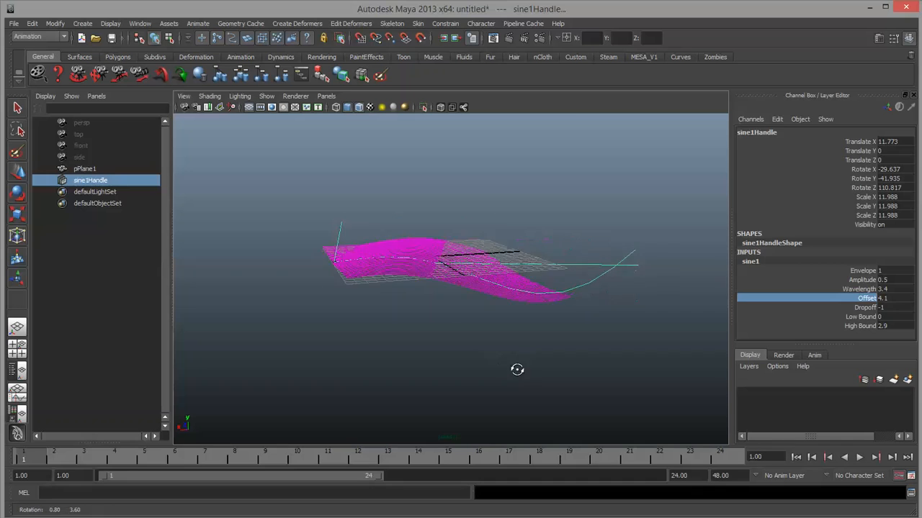
Step: Delete the sine handle and apply a nonlinear Wave deformer to the plane
left_click_drag(517, 369, 521, 384, "alt")
key("Delete")
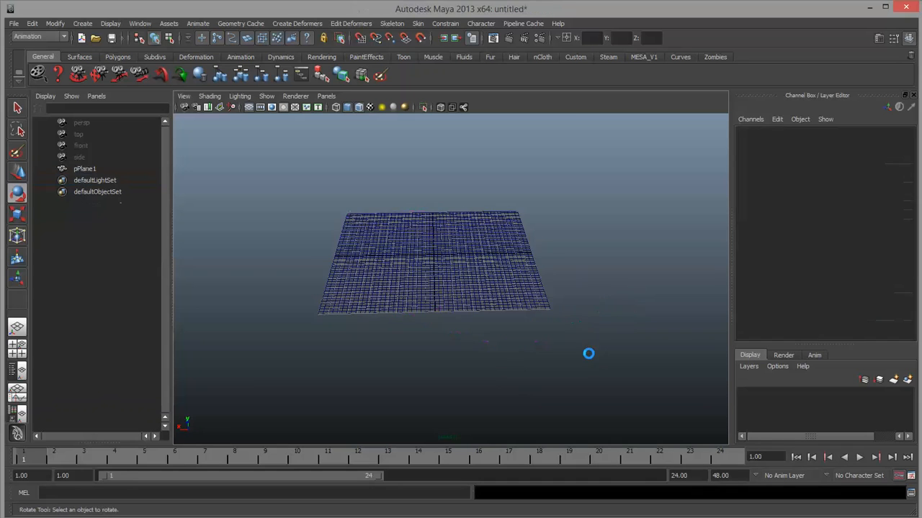
left_click(497, 241)
left_click_drag(497, 241, 456, 344, "alt")
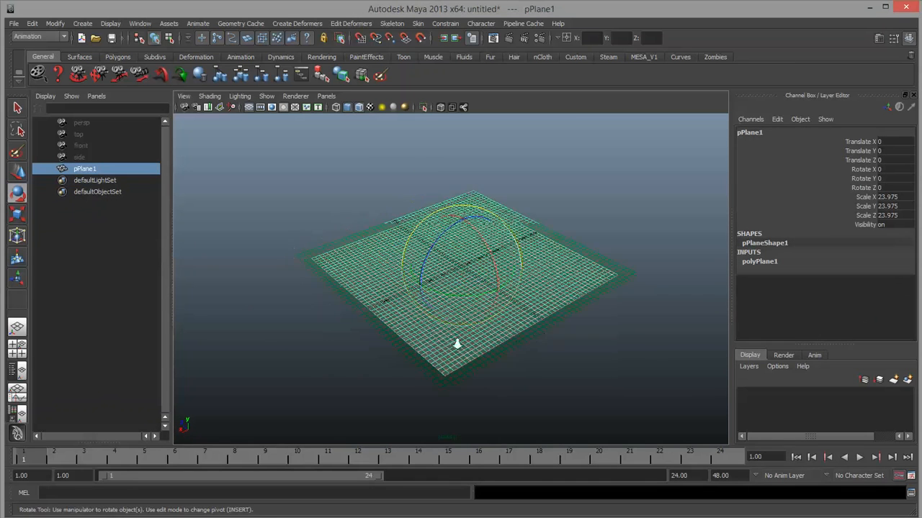
right_click_drag(457, 344, 576, 328, "alt")
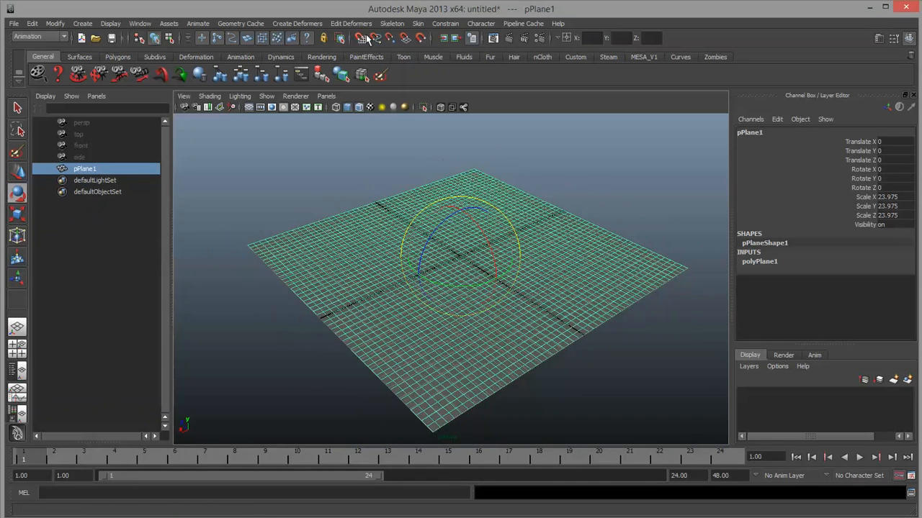
left_click(314, 24)
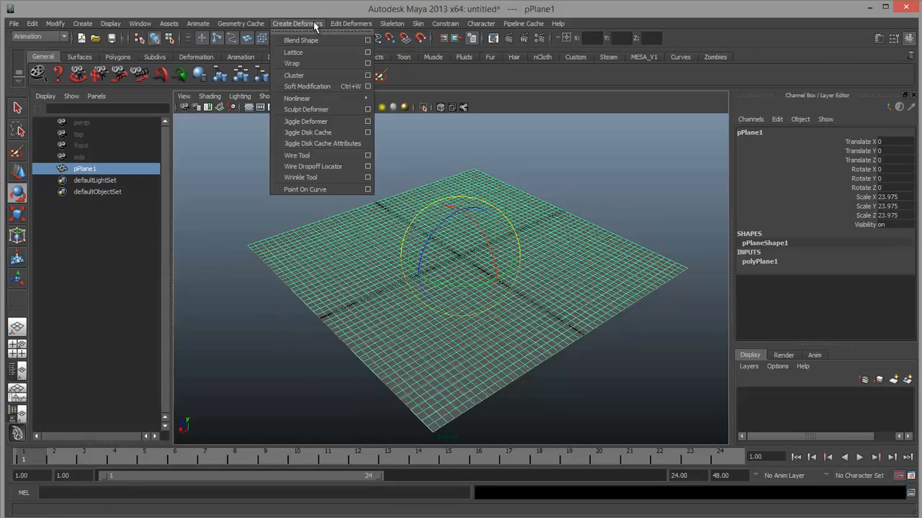
mouse_move(322, 97)
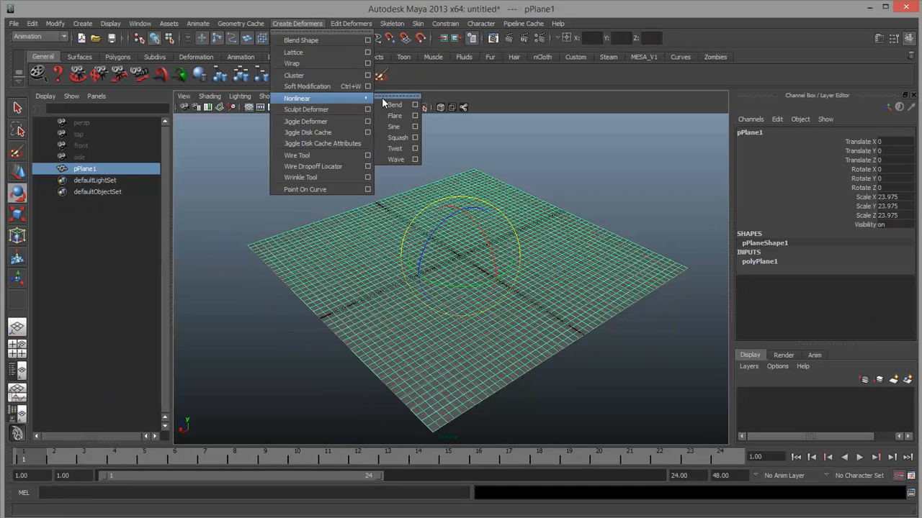
left_click(395, 159)
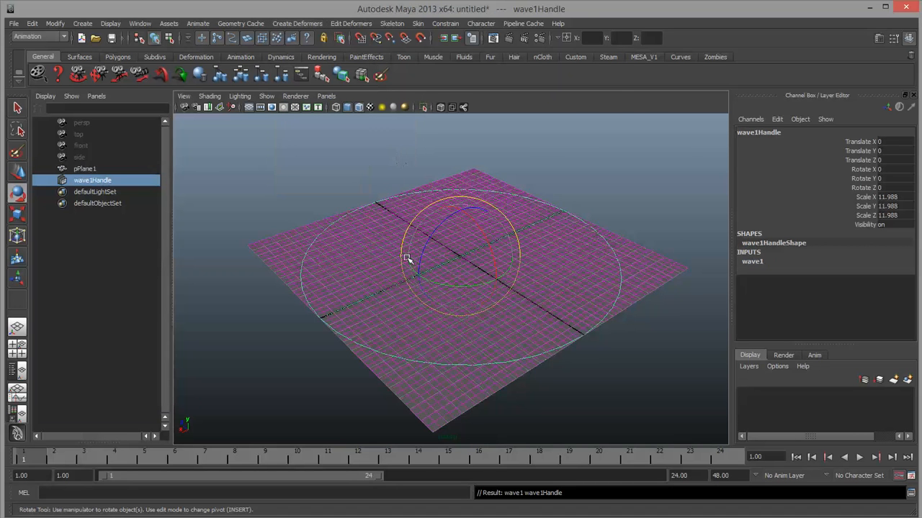
Step: Show the wave1 attributes and set the wave deformer's Amplitude to -0.3
left_click_drag(407, 259, 370, 286, "alt")
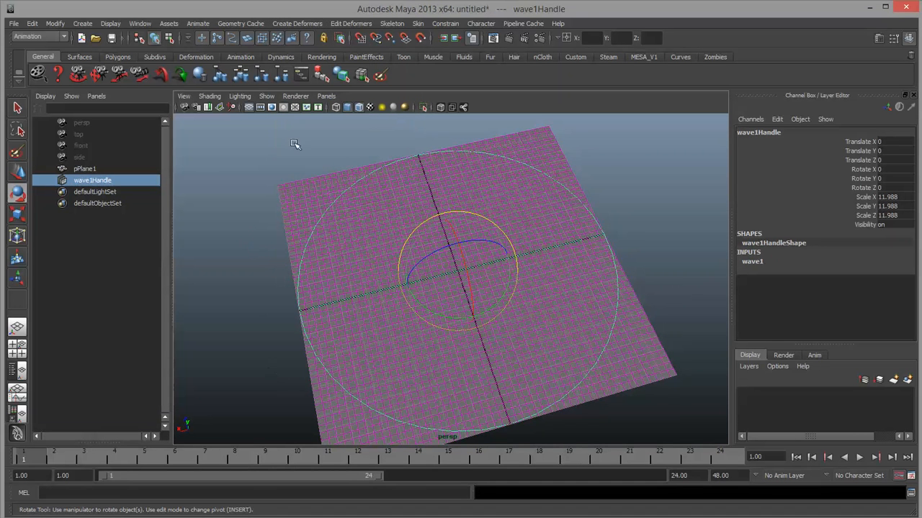
left_click_drag(363, 352, 392, 310, "alt")
left_click(752, 261)
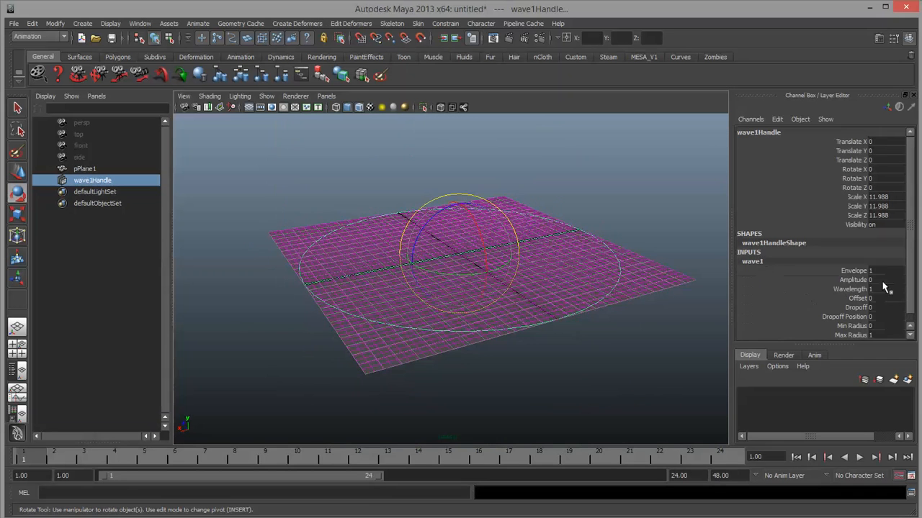
left_click(856, 280)
mouse_move(522, 298)
middle_mouse_down()
mouse_move(547, 298)
mouse_move(512, 302)
mouse_move(522, 301)
middle_mouse_up()
left_click_drag(512, 305, 346, 226, "alt")
left_click_drag(544, 381, 444, 388, "alt")
Step: Set the wave deformer's Wavelength to 0.5 and its Amplitude to -0.1
left_click(852, 288)
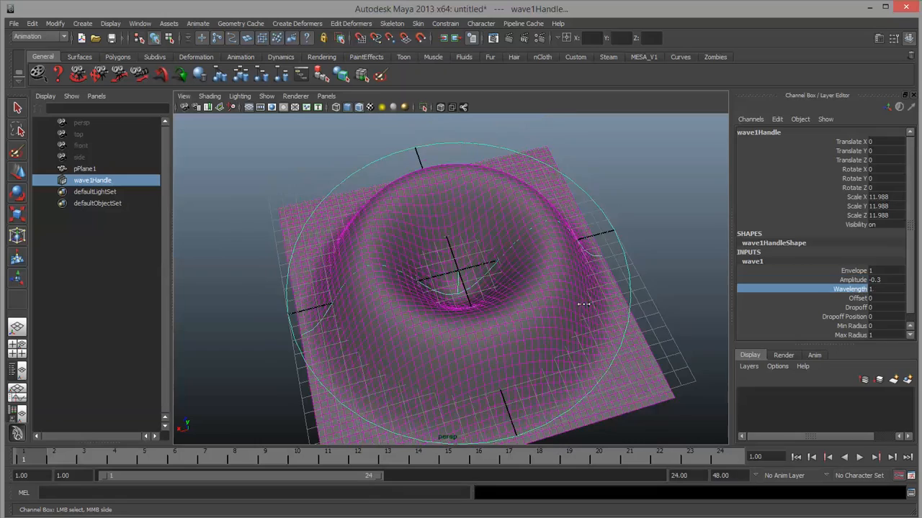
middle_click_drag(648, 304, 581, 305)
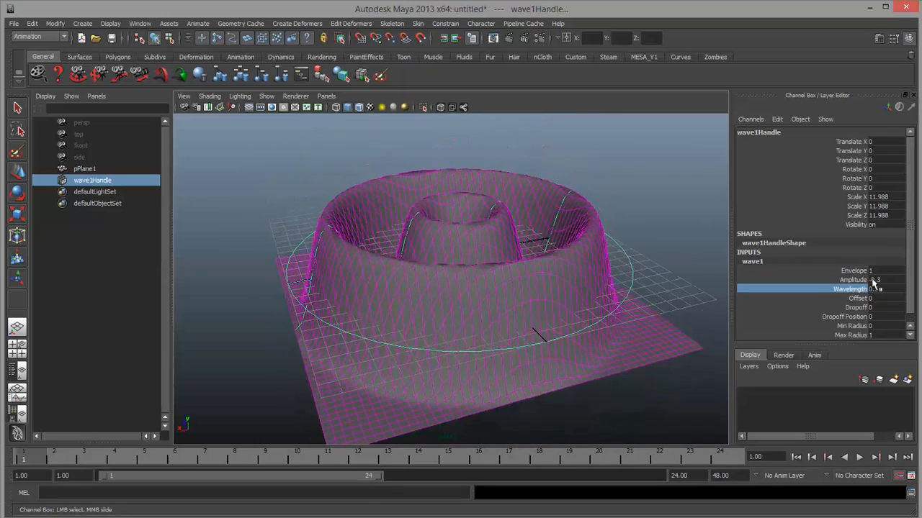
left_click(854, 279)
middle_click_drag(662, 296, 642, 293)
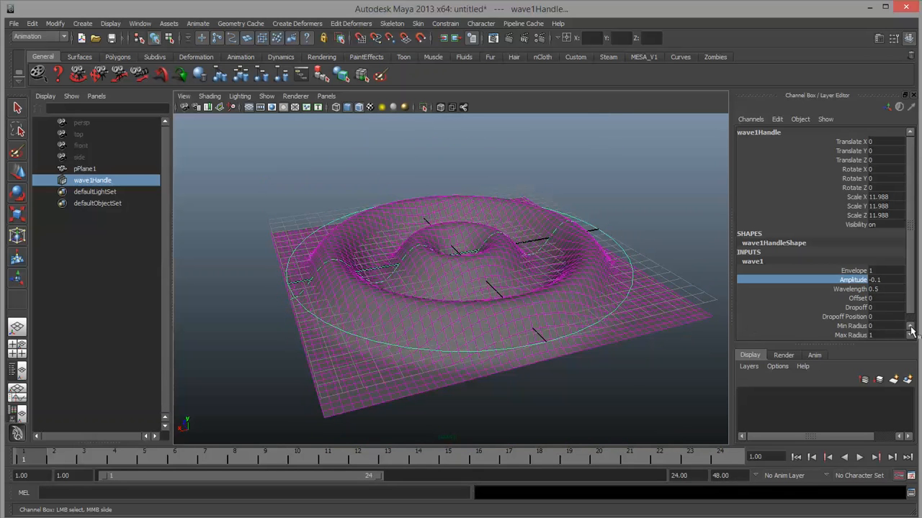
Step: Sweep the wave deformer's Offset to -1.9 and inspect the ripples from several angles
left_click(856, 298)
middle_click_drag(535, 301, 521, 305)
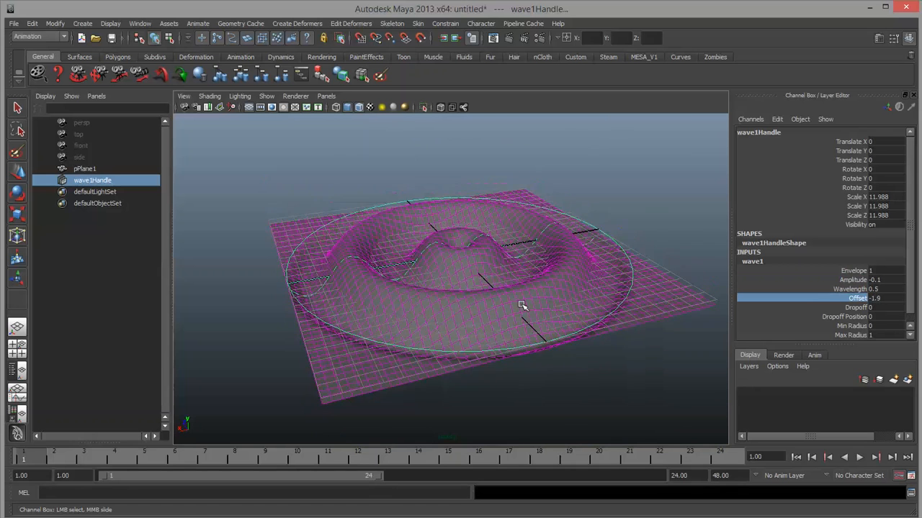
mouse_move(521, 305)
left_mouse_down("alt")
mouse_move(520, 341)
mouse_move(524, 315)
left_mouse_up("alt")
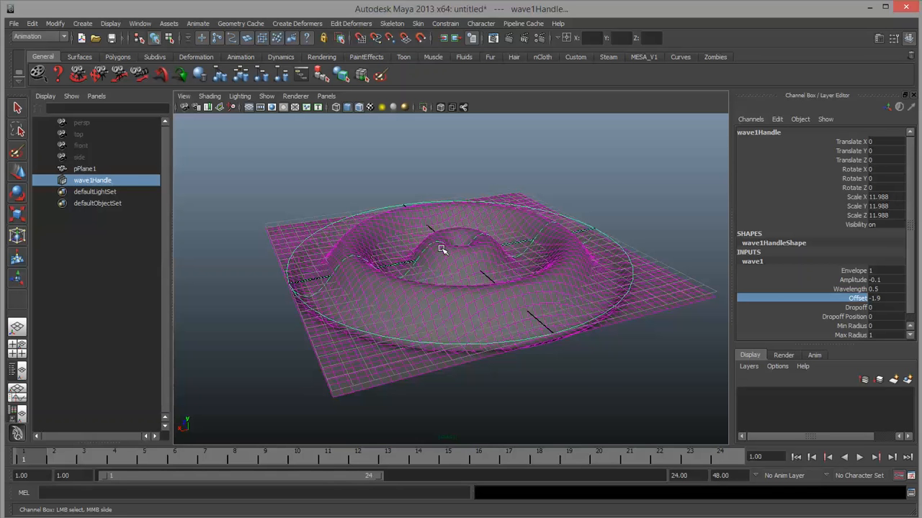
left_click_drag(502, 277, 572, 335, "alt")
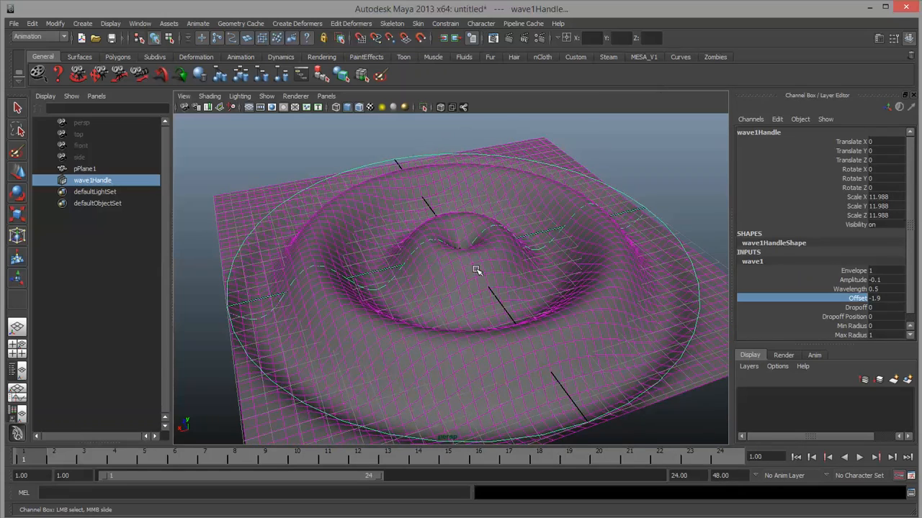
left_click_drag(476, 270, 516, 345, "alt")
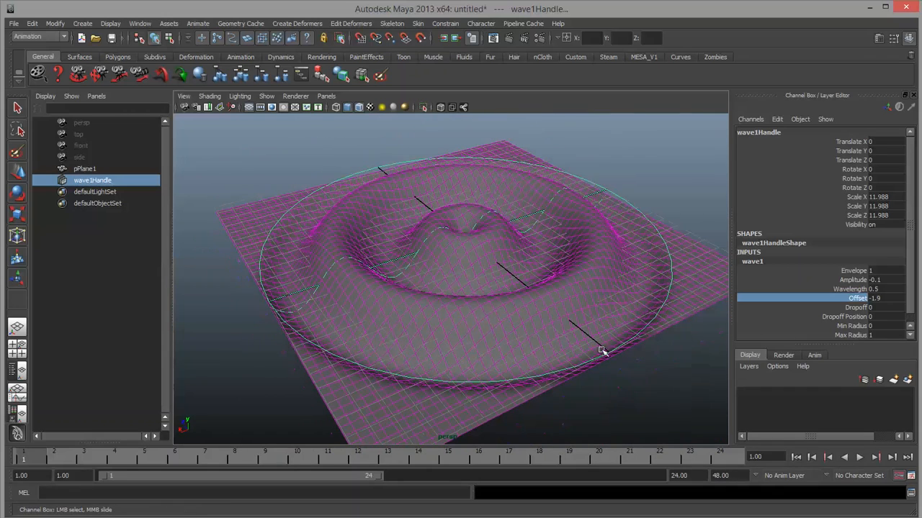
Step: Set the wave deformer's Dropoff to 1 and sweep its Offset to animate the ripples
left_click(854, 309)
middle_click_drag(582, 294, 591, 295)
left_click(861, 298)
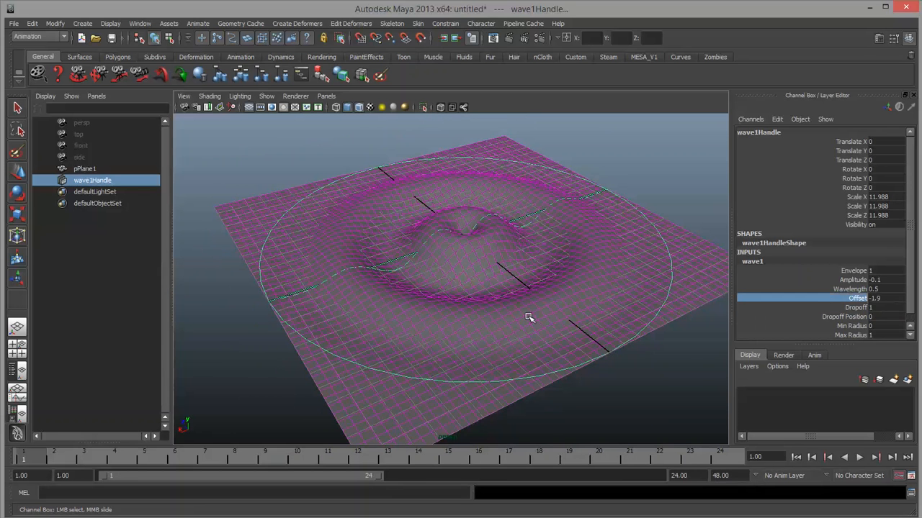
middle_click_drag(529, 315, 517, 287)
Step: Set the wave deformer's Dropoff to -1, try an Offset sweep to 1.8 and undo that sweep
left_click(855, 307)
left_click(859, 298)
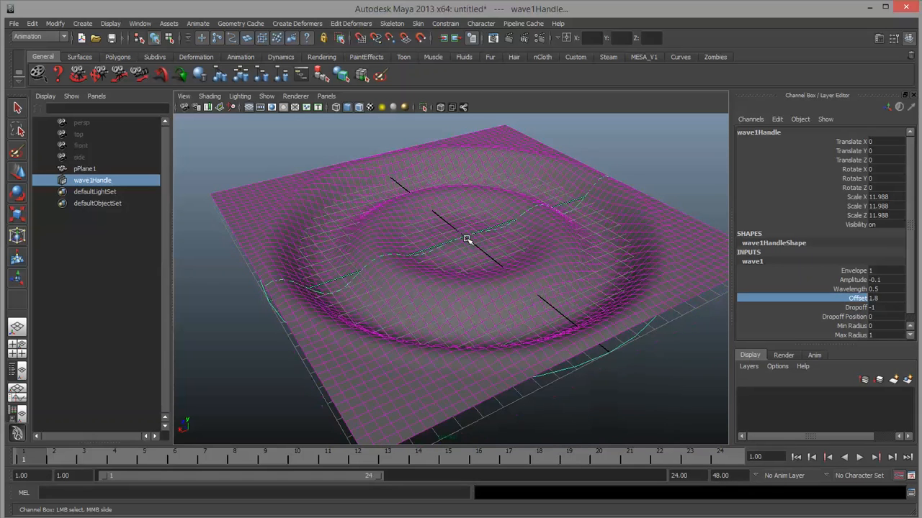
key("ctrl+z")
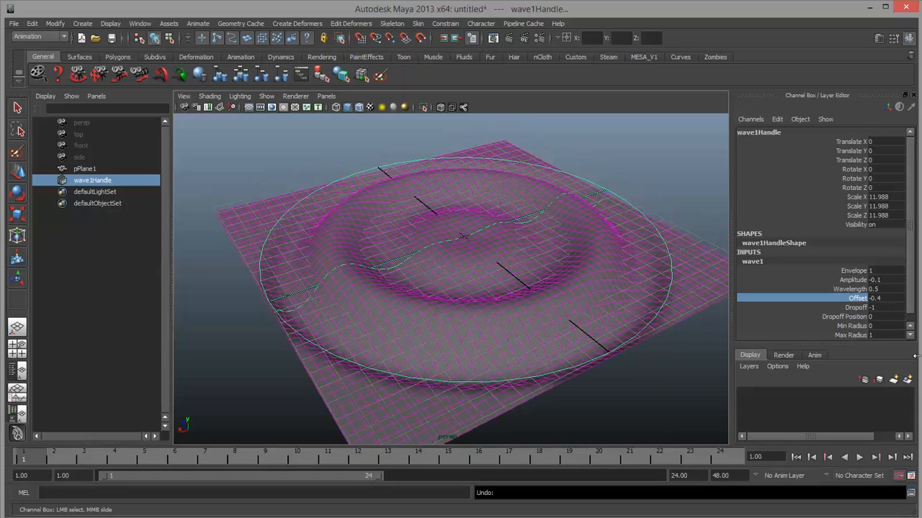
Step: Set the wave deformer's Min Radius to 0.5 and sweep its Offset to 0.1
left_click(857, 326)
middle_click_drag(638, 320, 587, 314)
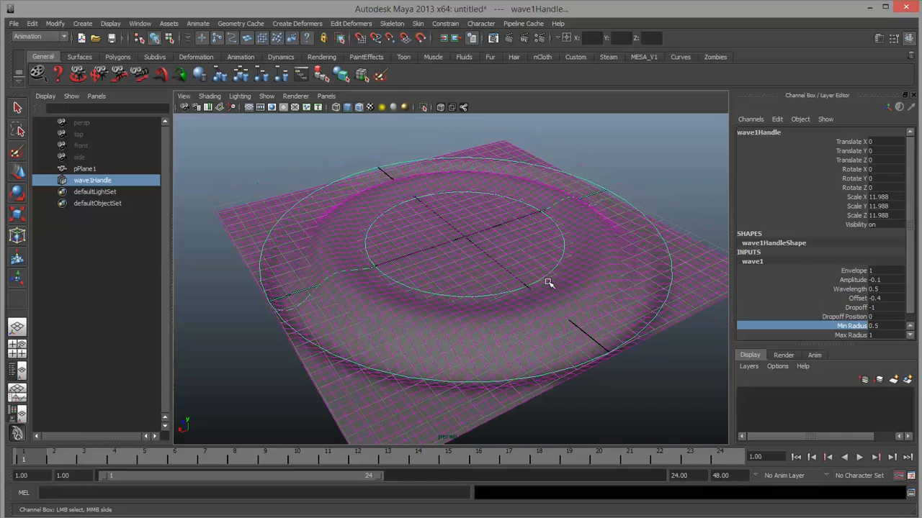
left_click(859, 307)
left_click(856, 299)
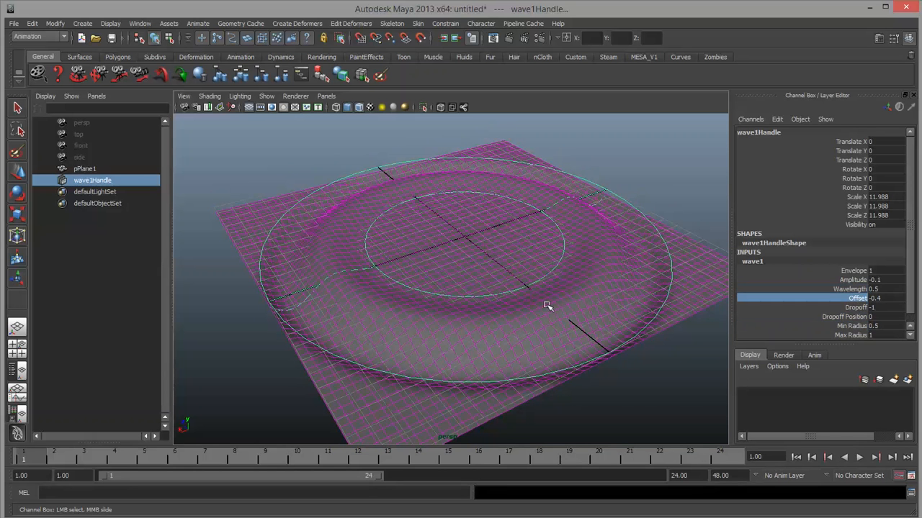
middle_click_drag(547, 306, 645, 345)
Step: Reduce the wave deformer's Max Radius to 0.7 and sweep its Offset to 6.9
left_click(857, 335)
middle_click_drag(470, 334, 468, 331)
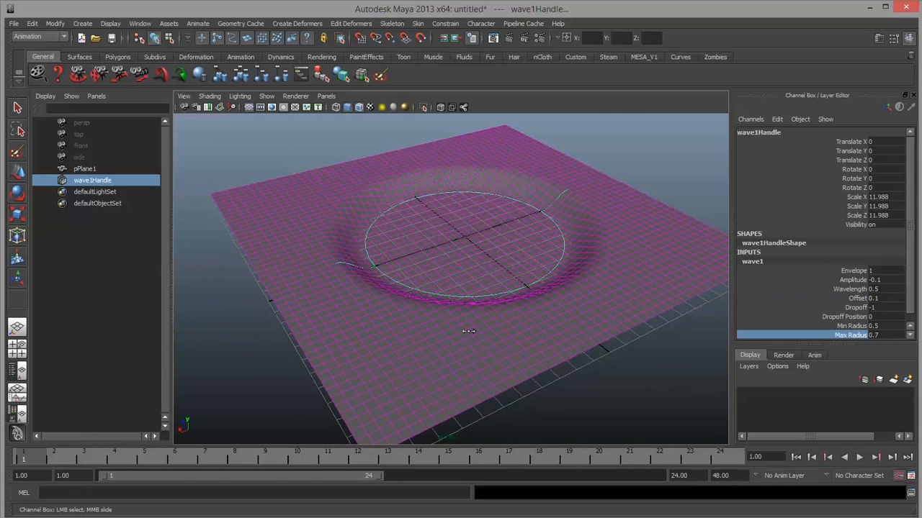
left_click(857, 300)
middle_click_drag(569, 328, 604, 330)
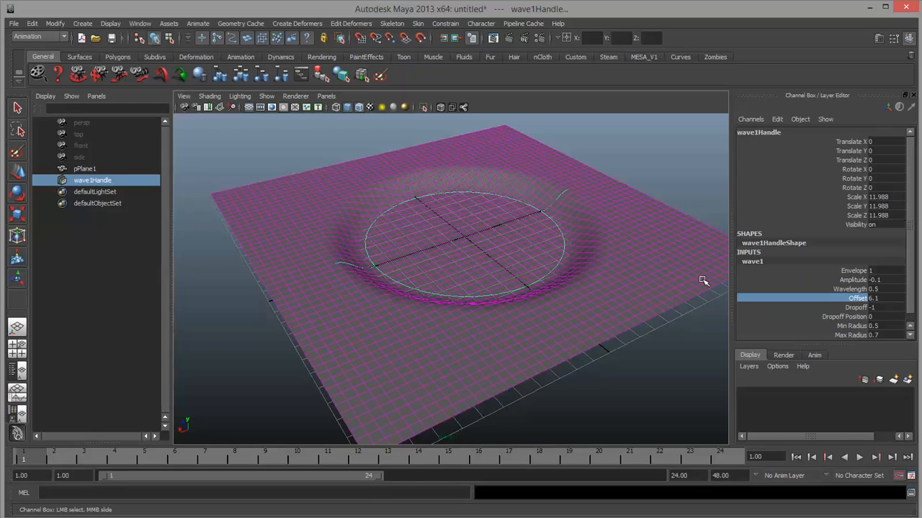
middle_click_drag(703, 281, 645, 266)
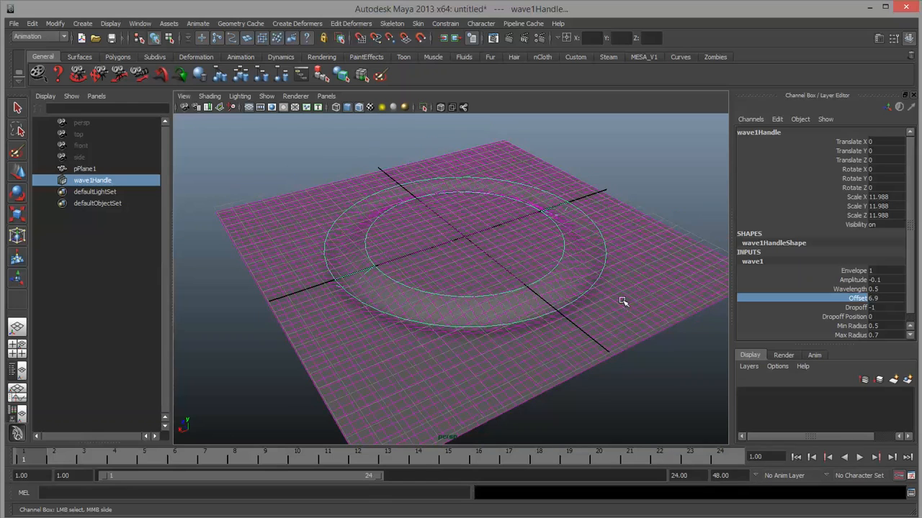
Step: Delete the wave handle and the plane to empty the scene
left_click_drag(622, 301, 547, 302, "alt")
right_click_drag(547, 303, 577, 322, "alt")
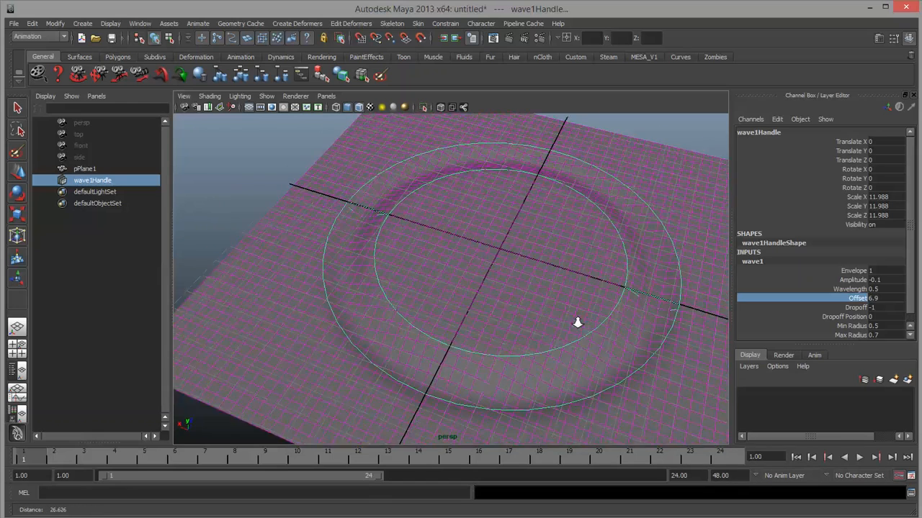
left_click_drag(578, 322, 535, 354, "alt")
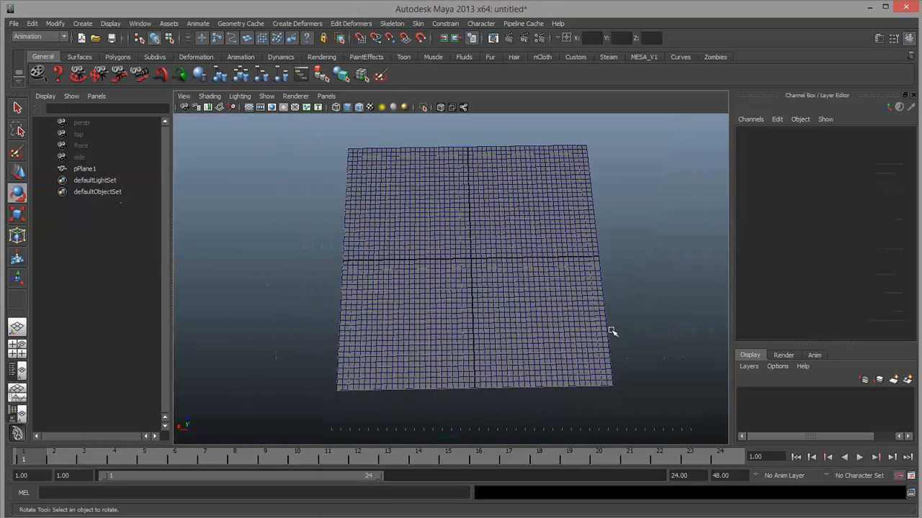
left_click_drag(419, 304, 474, 284, "alt")
left_click(475, 284)
key("Delete")
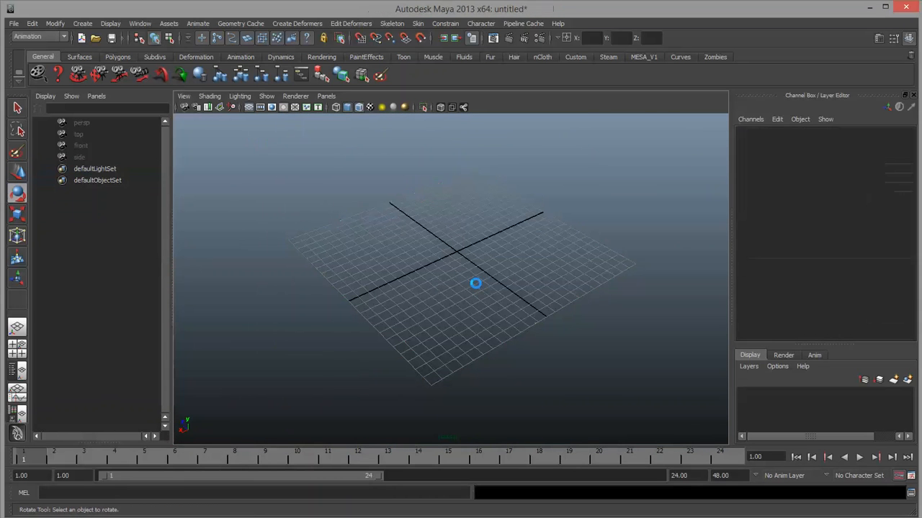
Step: Create a polygon cube at the origin of the empty scene
left_click(103, 25)
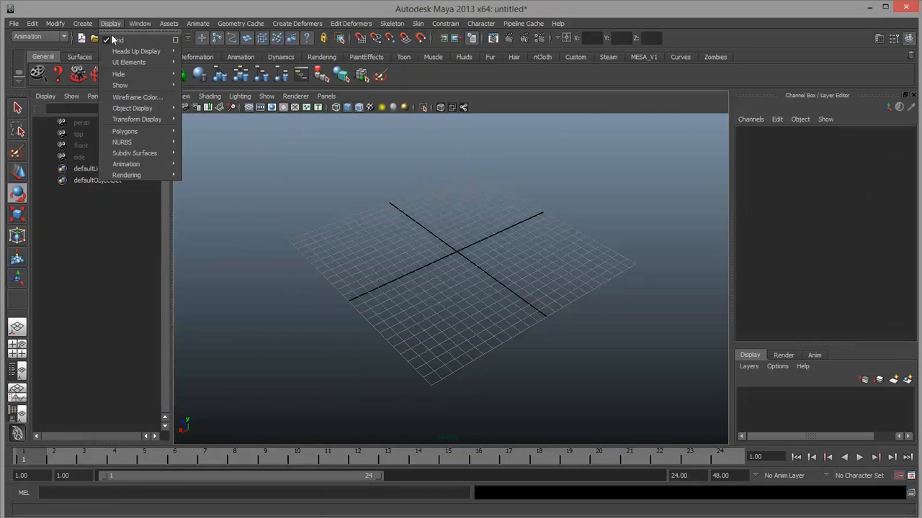
mouse_move(130, 67)
left_click(83, 24)
mouse_move(99, 53)
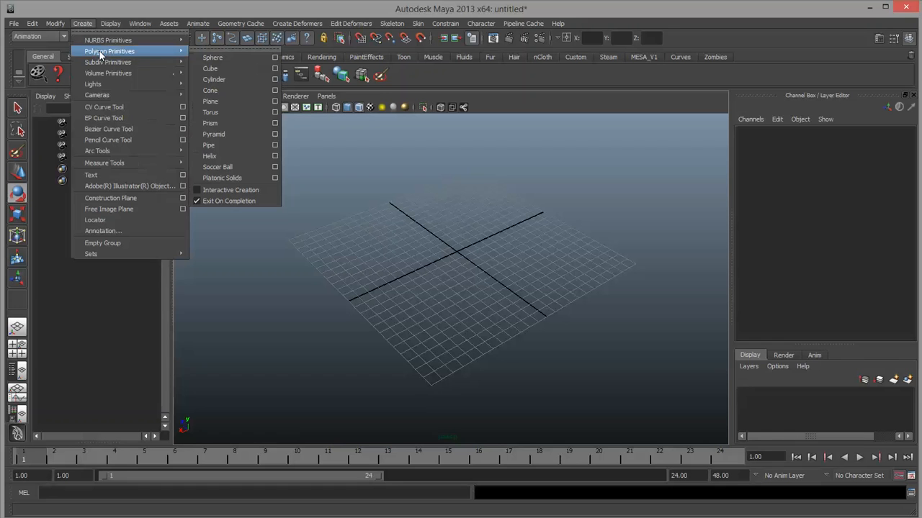
left_click(216, 69)
key("r")
middle_click_drag(508, 261, 481, 346, "alt")
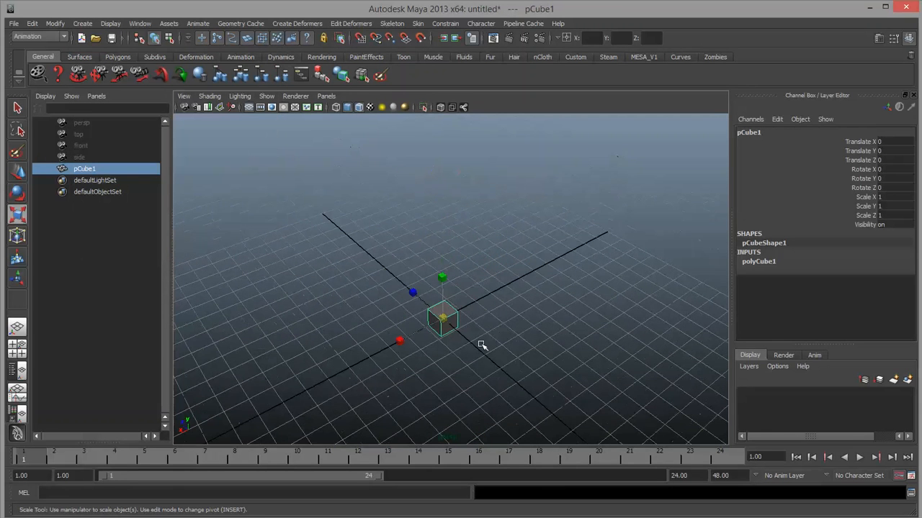
Step: Set the cube's Height to 15.2 and its Subdivisions Height to 30, making a tall segmented column
left_click(760, 263)
left_click(866, 280)
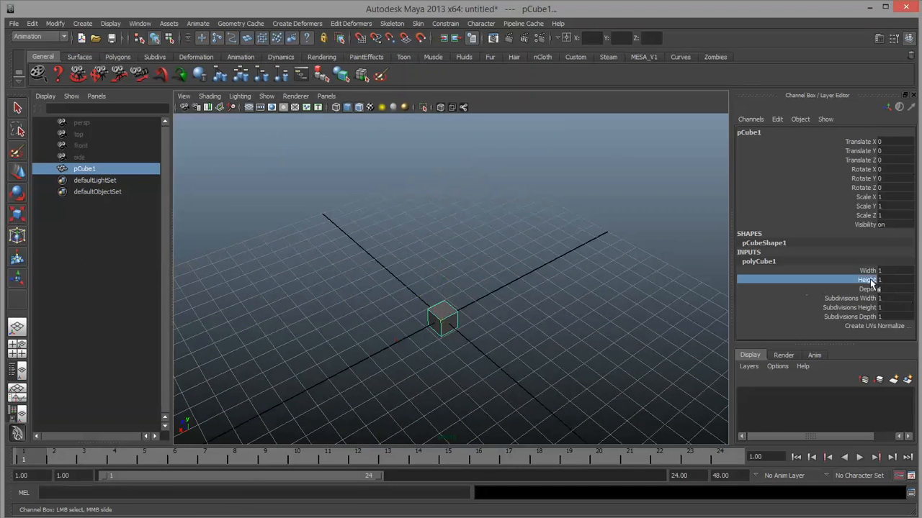
middle_click_drag(597, 300, 703, 298)
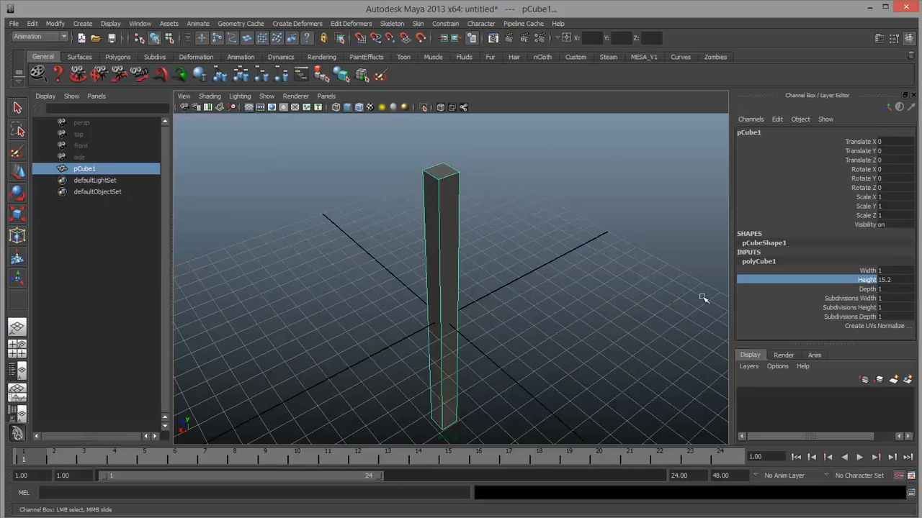
left_click(851, 307)
middle_click_drag(561, 325, 721, 329)
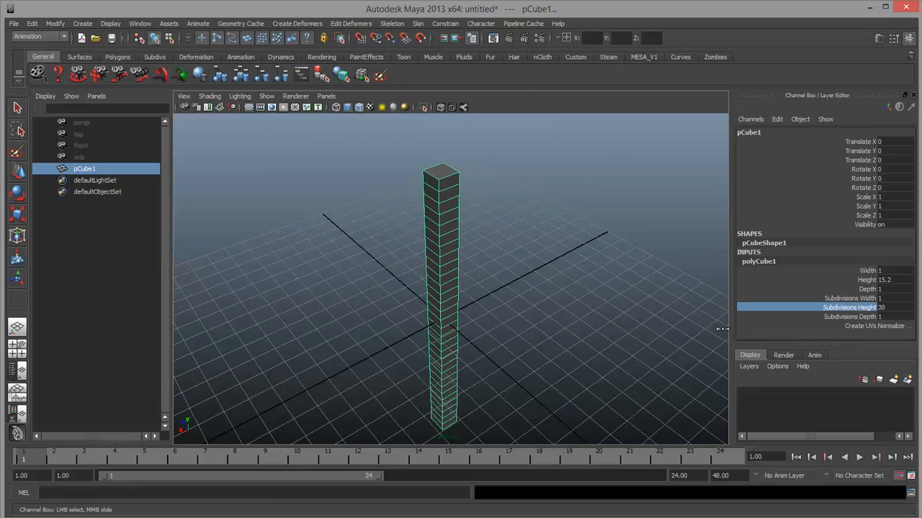
scroll(557, 342, "down", 5)
left_click(555, 341)
left_click_drag(555, 341, 482, 304, "alt")
left_click(445, 269)
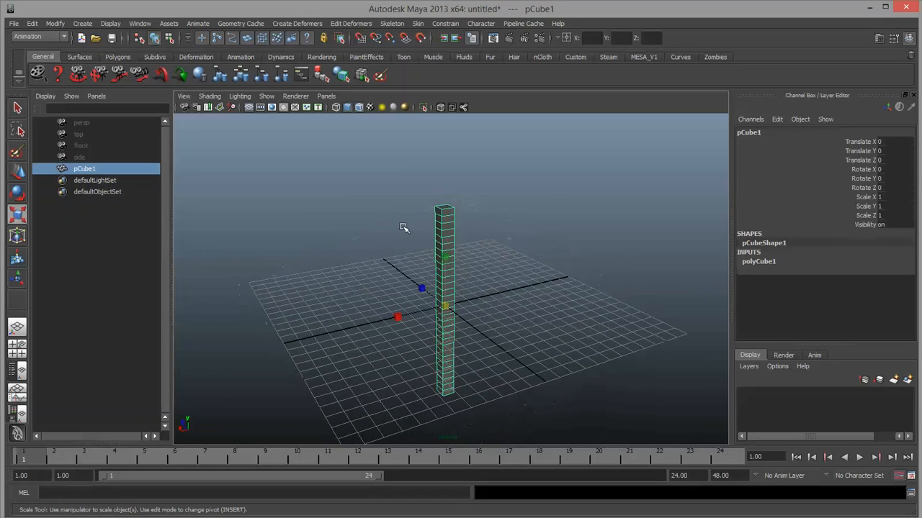
Step: Add a nonlinear Twist deformer to the column
left_click(303, 25)
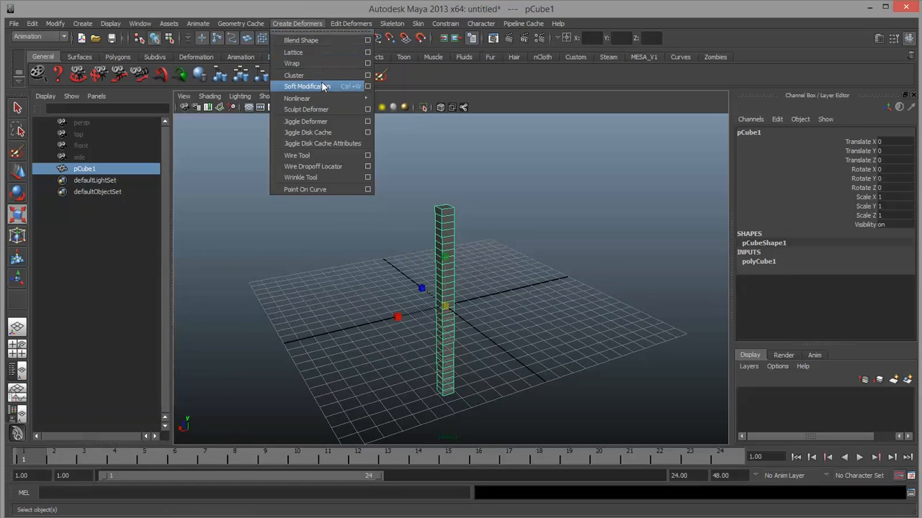
mouse_move(317, 98)
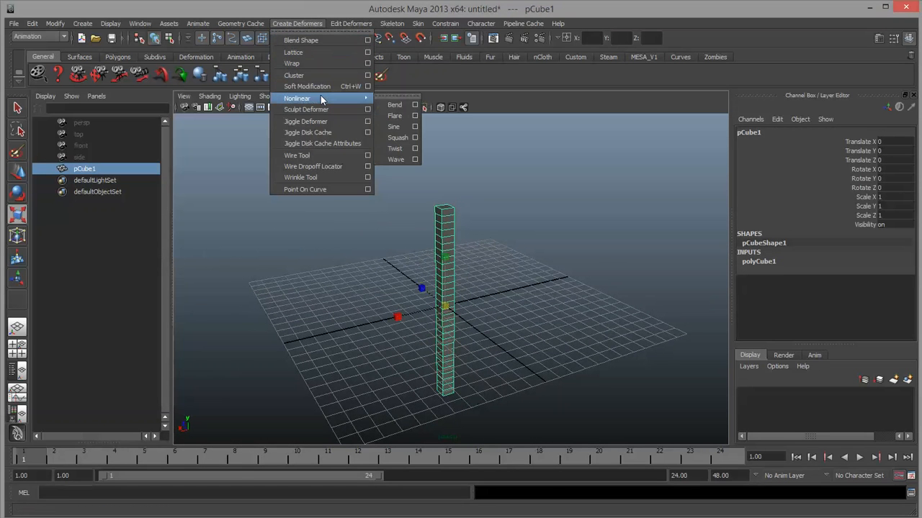
left_click(395, 149)
Step: Sweep the twist deformer's Start Angle to -69.901 and its End Angle to 244.08
left_click(761, 263)
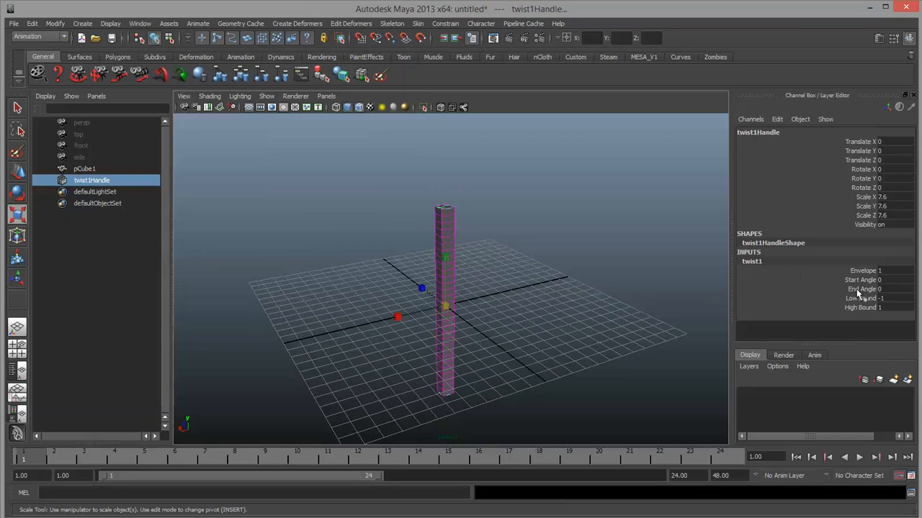
left_click(863, 280)
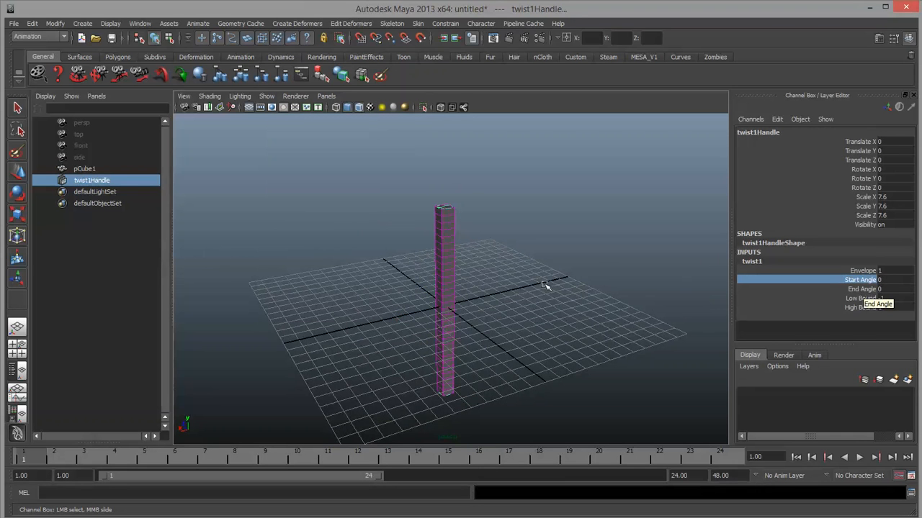
middle_click_drag(545, 285, 697, 290)
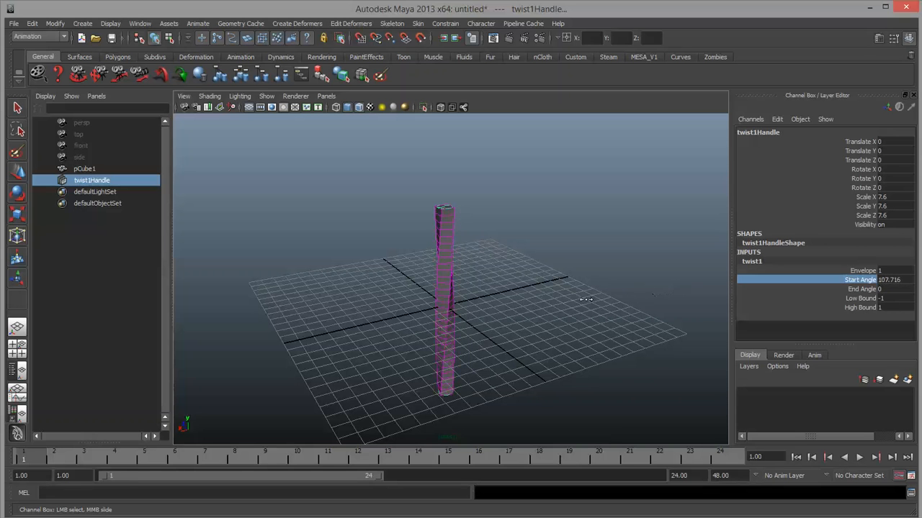
middle_click_drag(585, 299, 645, 306)
left_click(872, 289)
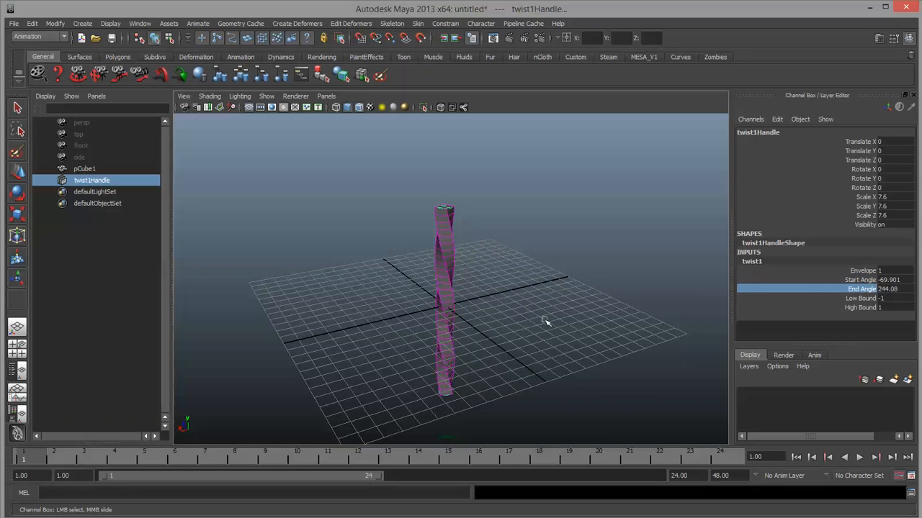
Step: Inspect the twisted column up close and delete it together with its twist handle
left_click_drag(544, 321, 453, 268, "alt")
right_click_drag(453, 269, 594, 277, "alt")
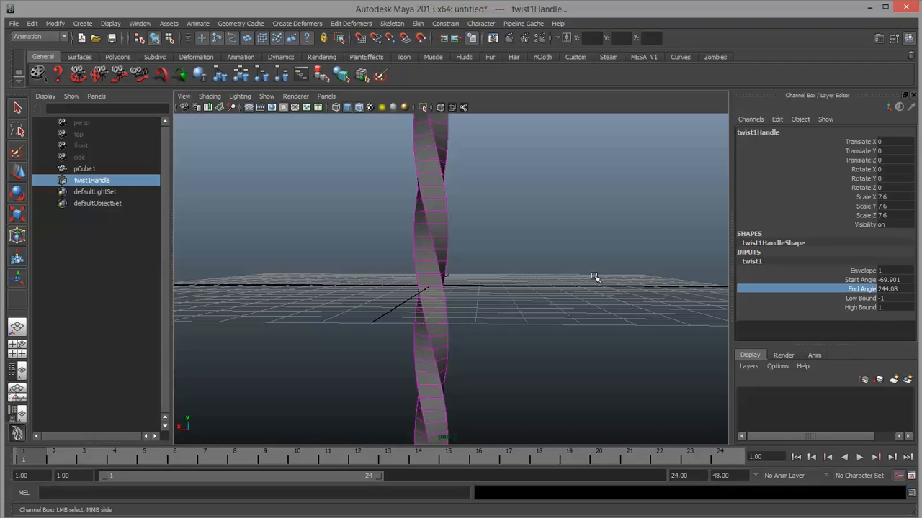
right_click_drag(594, 278, 494, 302, "alt")
mouse_move(449, 302)
left_mouse_down("alt")
mouse_move(461, 321)
mouse_move(460, 302)
left_mouse_up("alt")
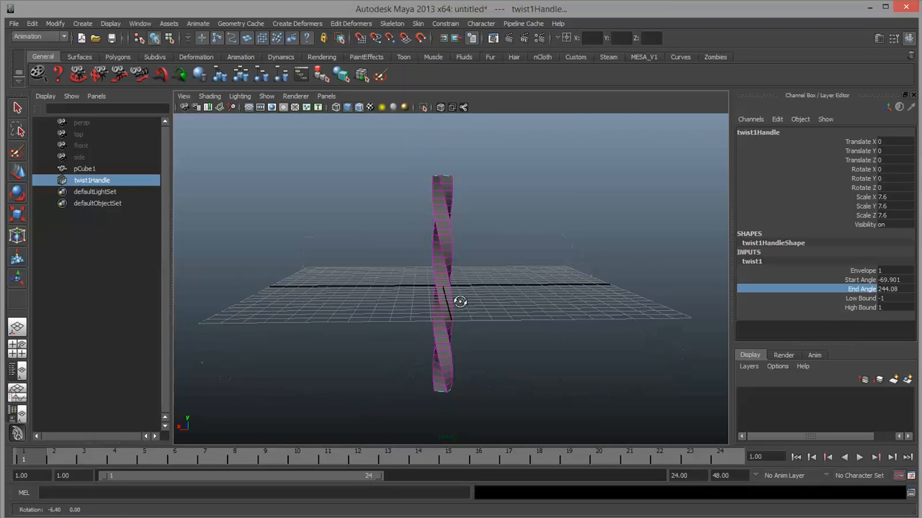
left_click(409, 226)
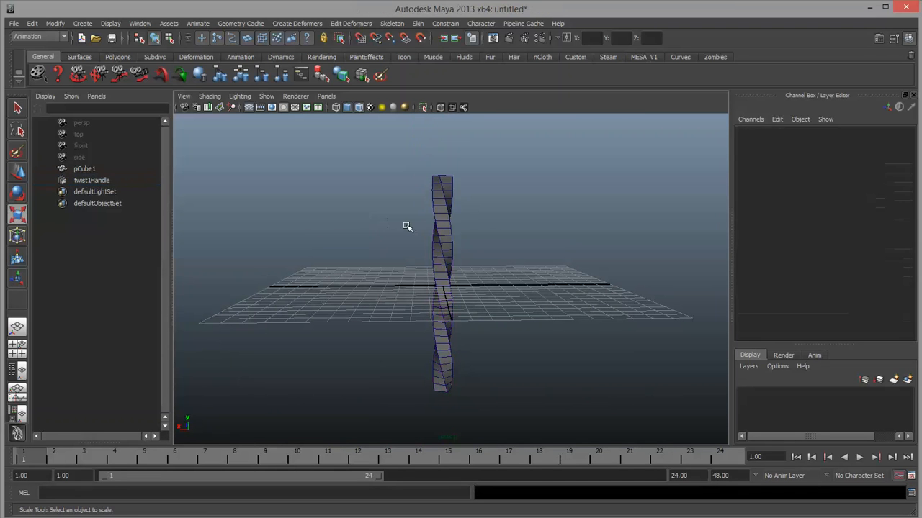
left_click_drag(377, 225, 544, 318)
key("Delete")
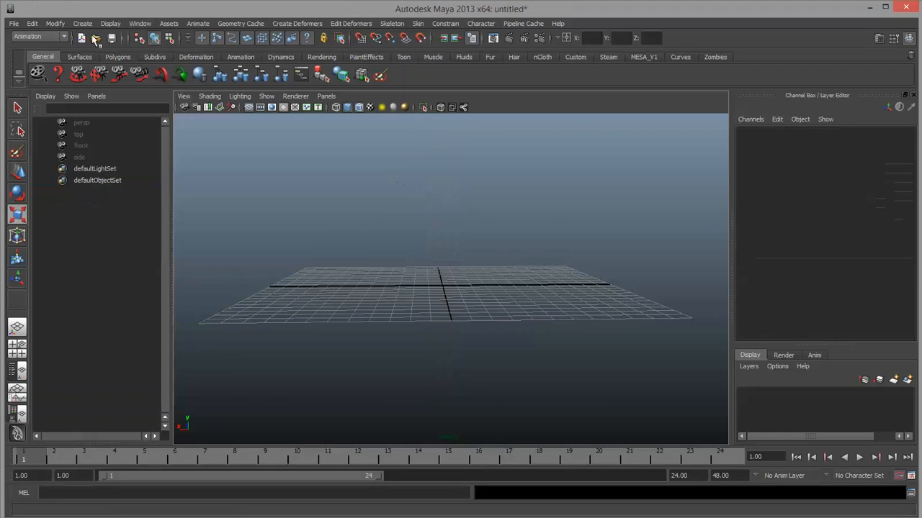
Step: Create a polygon cylinder in the empty scene
left_click(110, 23)
mouse_move(132, 64)
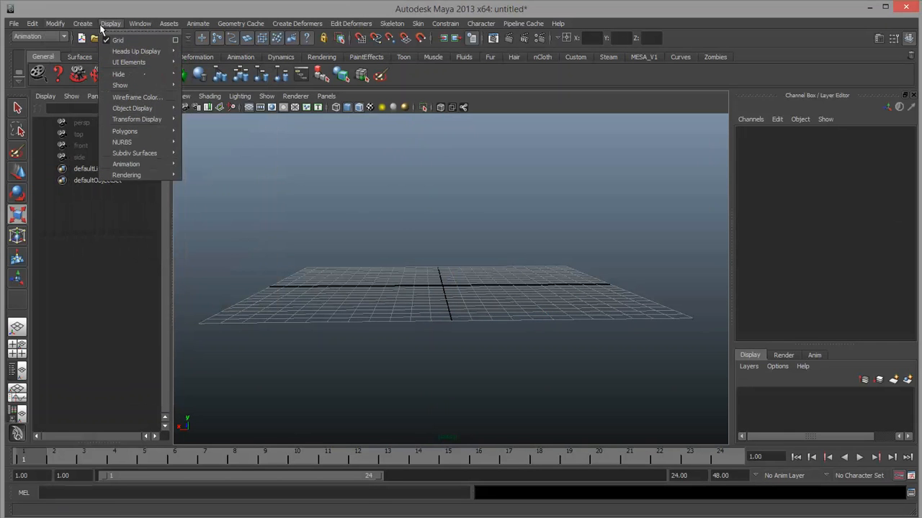
mouse_move(83, 24)
mouse_move(110, 51)
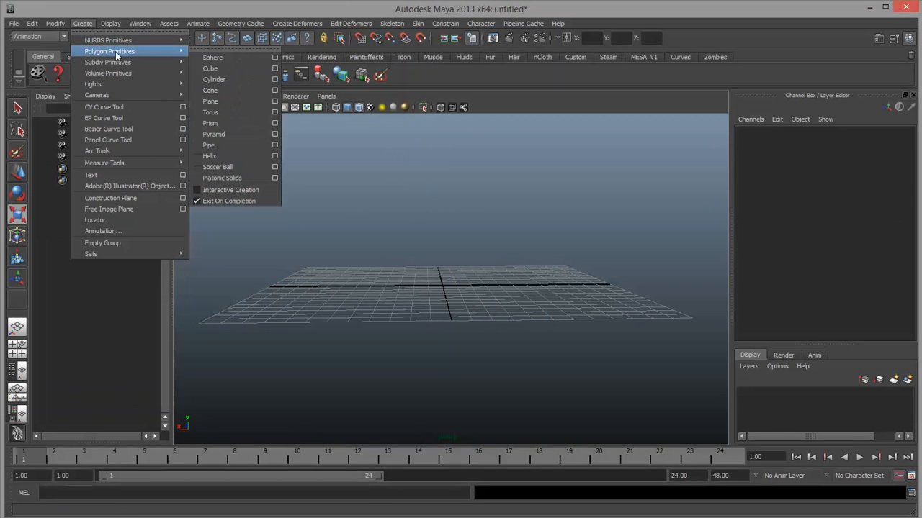
left_click(231, 79)
Step: Increase the cylinder's Height to 100
left_click(782, 262)
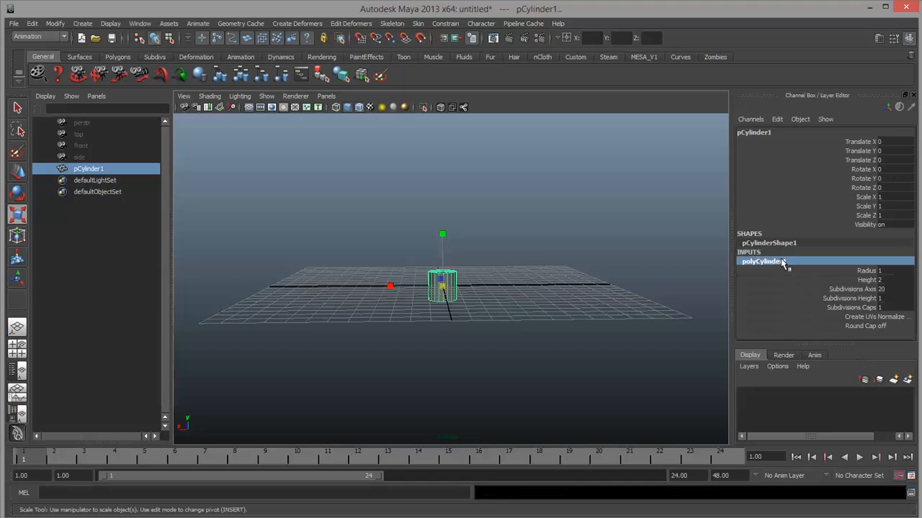
left_click(866, 279)
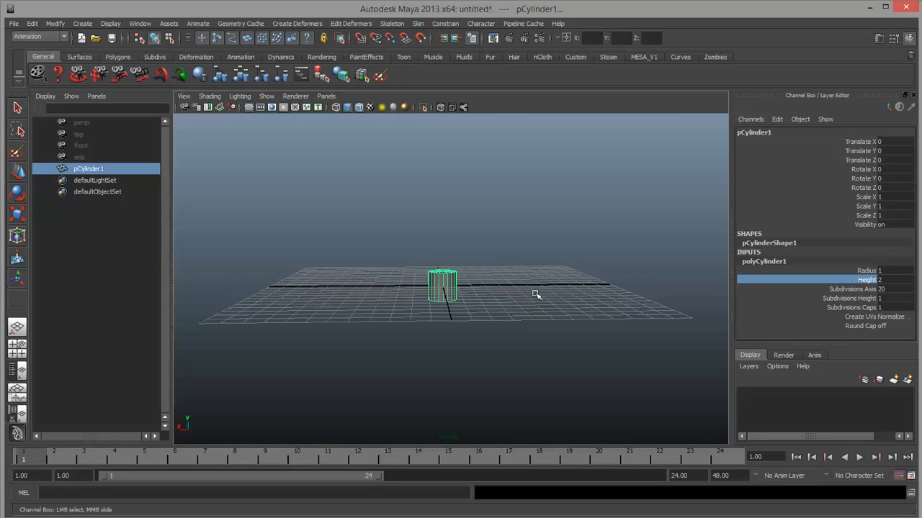
scroll(396, 299, "down", 5)
middle_click_drag(292, 323, 790, 296)
scroll(467, 309, "down", 6)
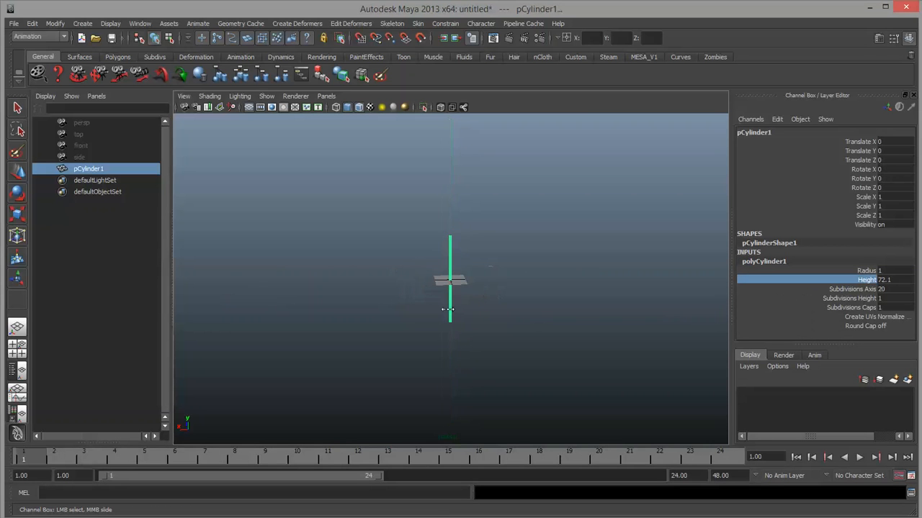
middle_click_drag(447, 310, 592, 310)
scroll(512, 303, "up", 6)
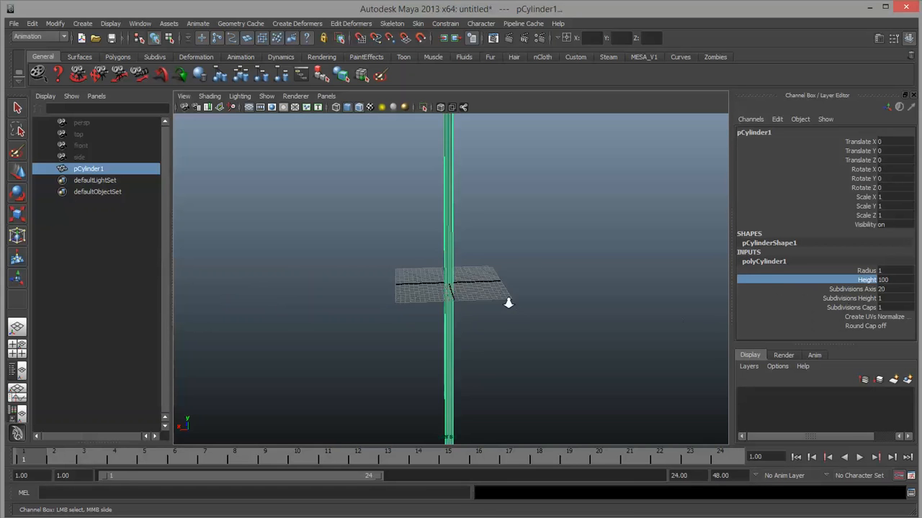
Step: Set the cylinder's Subdivisions Height to 100
left_click(854, 298)
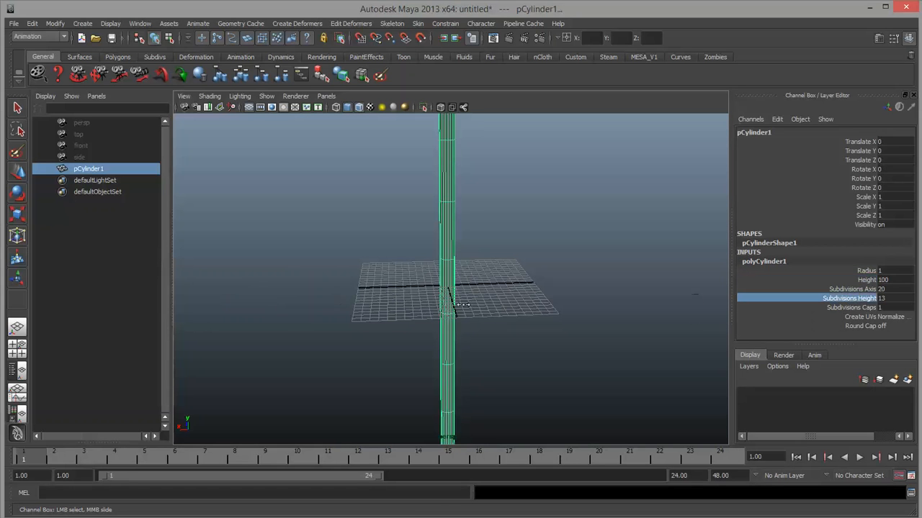
middle_click_drag(461, 305, 917, 298)
double_click(888, 299)
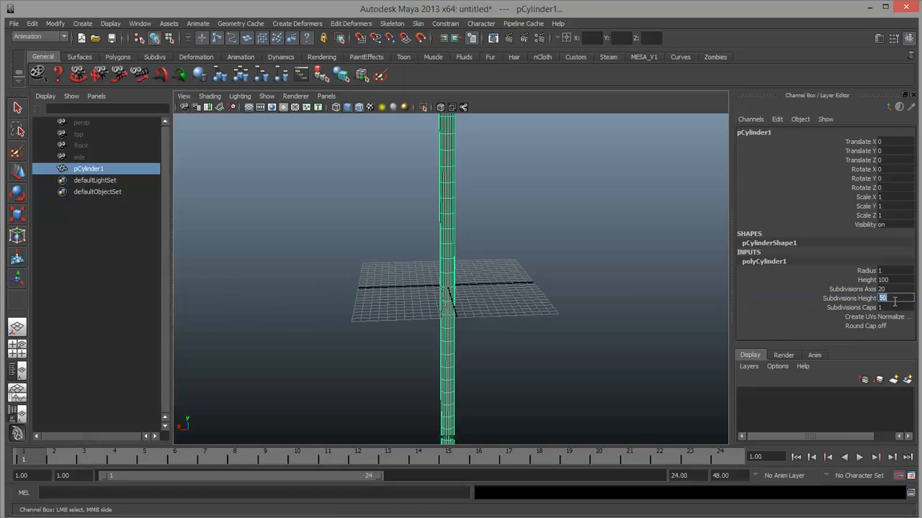
key("Return")
left_click(476, 265)
left_click(456, 302)
key("f")
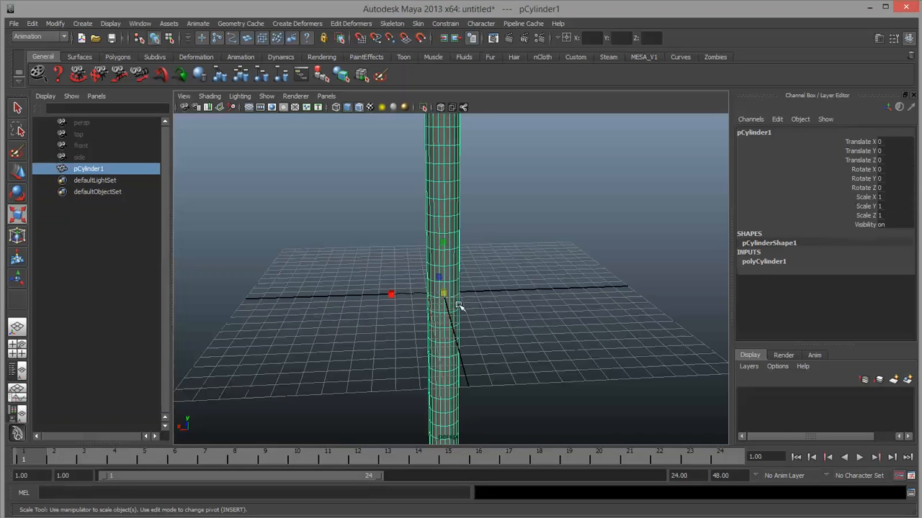
Step: Duplicate the cylinder twice and place the copies at about X 2.03 and at about X 1.01, Z -1.68, bundling all three in a triangle
left_click_drag(458, 312, 465, 360, "alt")
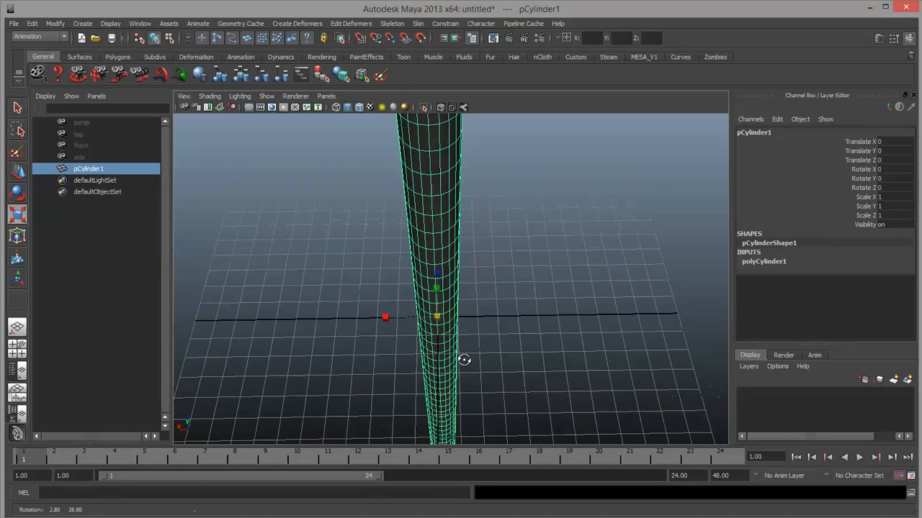
key("ctrl+d")
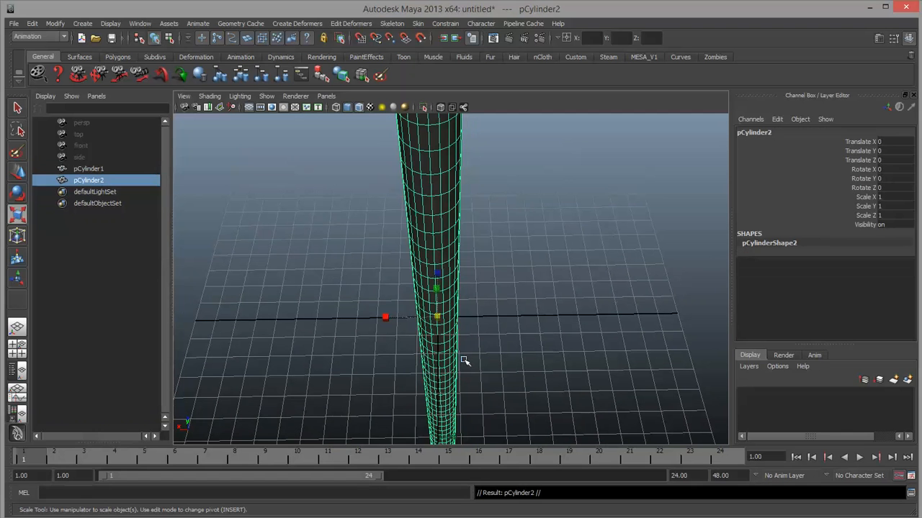
key("w")
left_click_drag(401, 319, 456, 329)
key("ctrl+d")
left_click_drag(584, 314, 425, 278, "alt")
left_click(424, 278)
left_click_drag(412, 325, 410, 326)
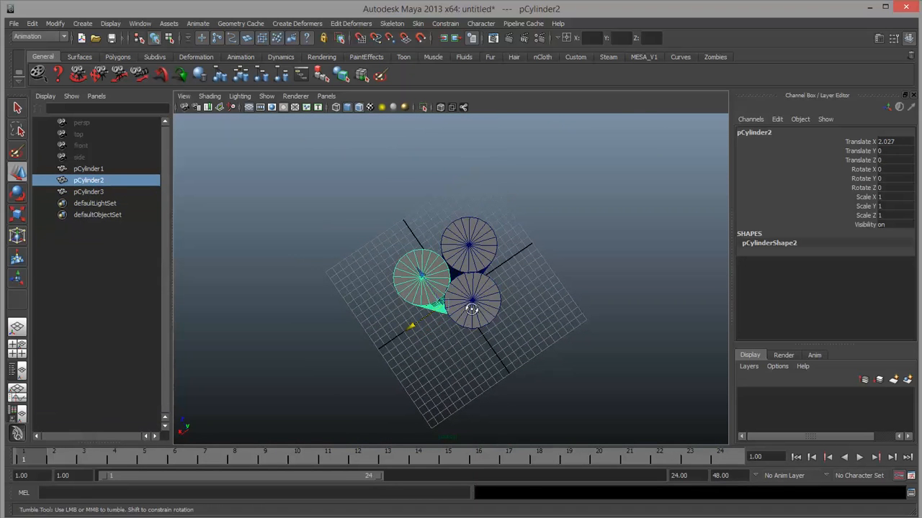
Step: Select all three bundled cylinders together and clear the selection
left_click_drag(471, 309, 464, 268, "alt")
scroll(465, 268, "down", 3)
left_click_drag(395, 195, 579, 205)
scroll(524, 279, "down", 2)
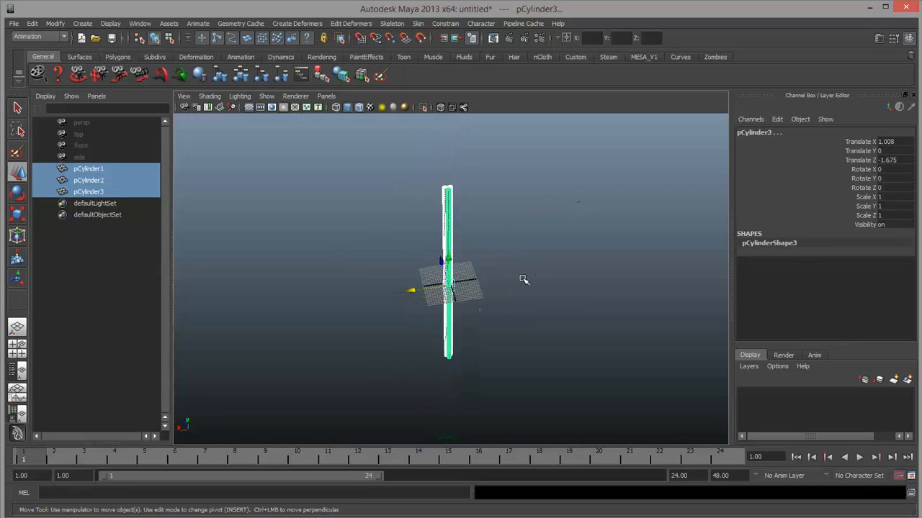
scroll(524, 280, "up", 3)
left_click_drag(523, 280, 471, 242, "alt")
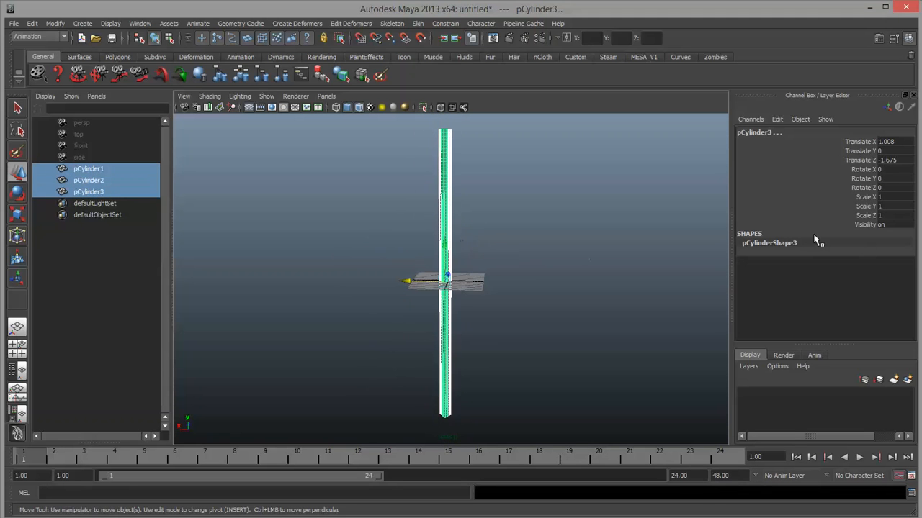
left_click(479, 244)
scroll(446, 237, "up", 2)
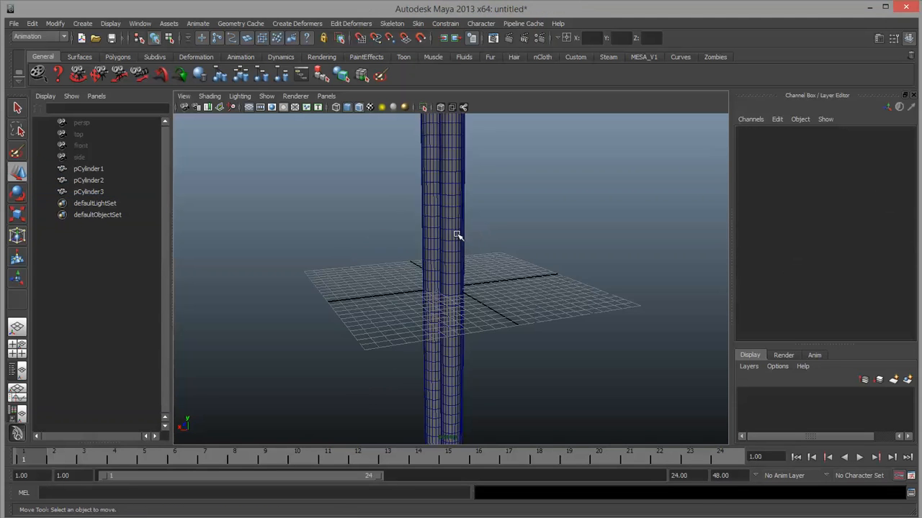
Step: Delete the two duplicated cylinders, keeping only the original one at the origin
left_click(454, 239)
key("Delete")
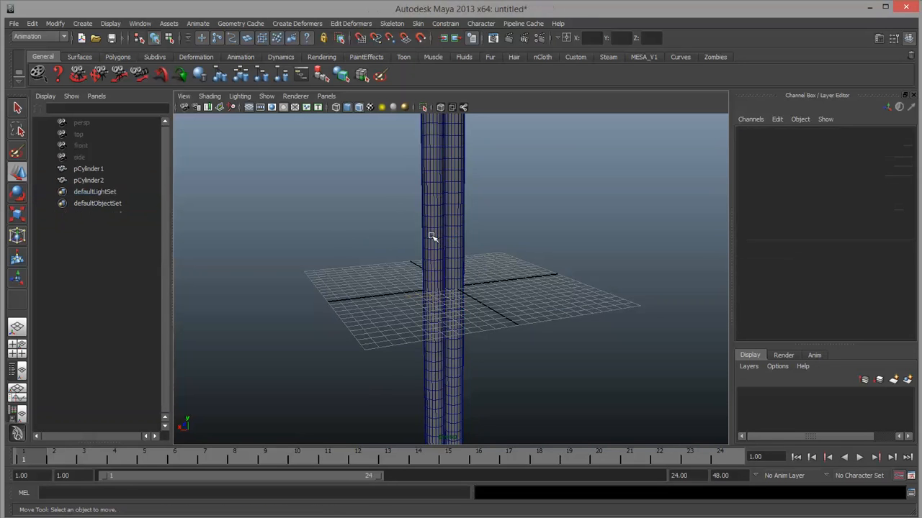
left_click(432, 237)
key("Delete")
Step: Set the radius of the remaining cylinder at the origin to 0.5
left_click(455, 240)
left_click(799, 263)
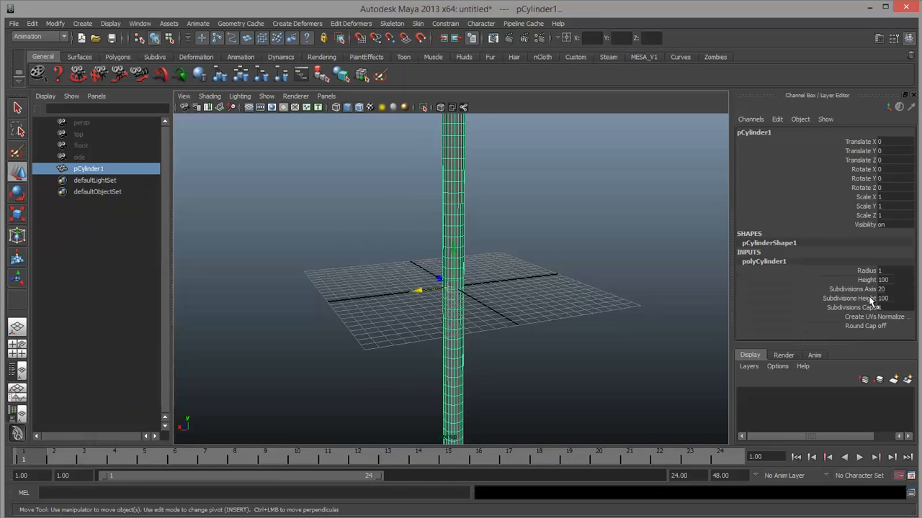
double_click(891, 270)
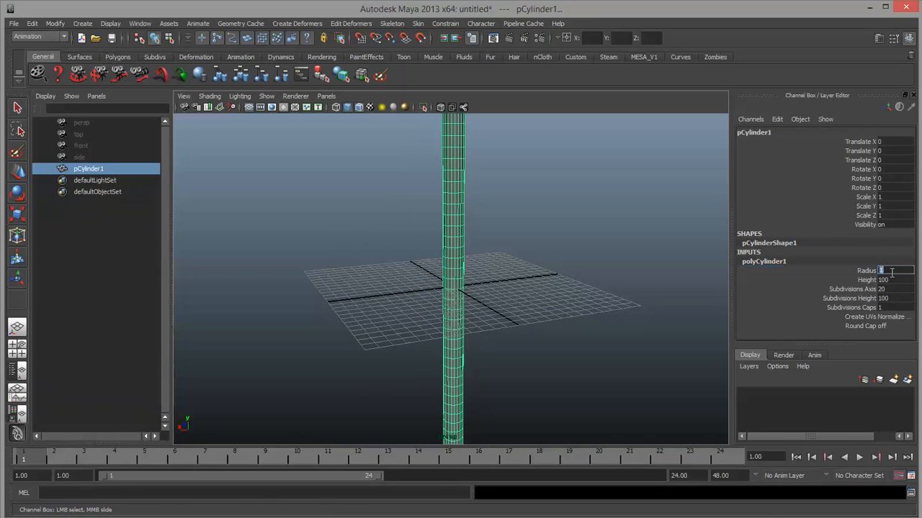
type(".5")
key("Return")
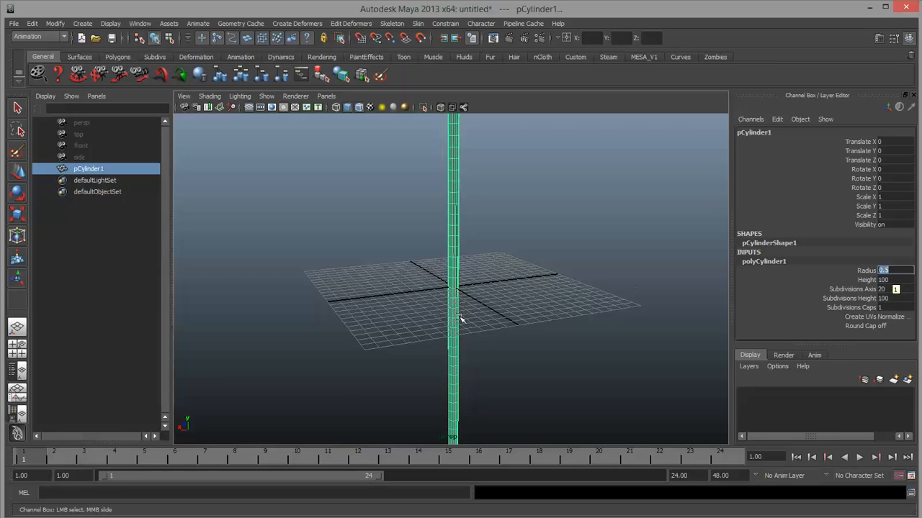
Step: Duplicate the thin cylinder and place the copy beside the original at about X 1.04
left_click(589, 250)
key("w")
left_click(453, 240)
scroll(476, 253, "up", 6)
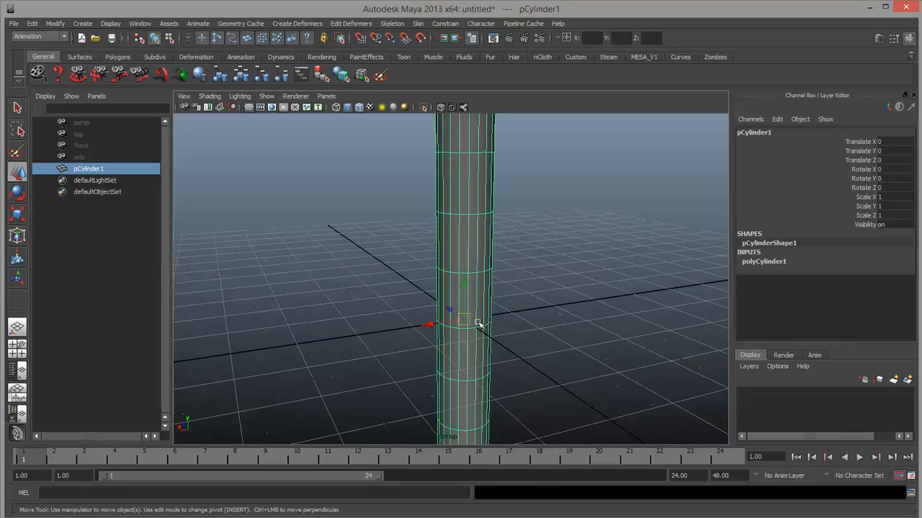
key("ctrl+d")
left_click_drag(437, 325, 377, 332)
left_click_drag(524, 363, 457, 372, "alt")
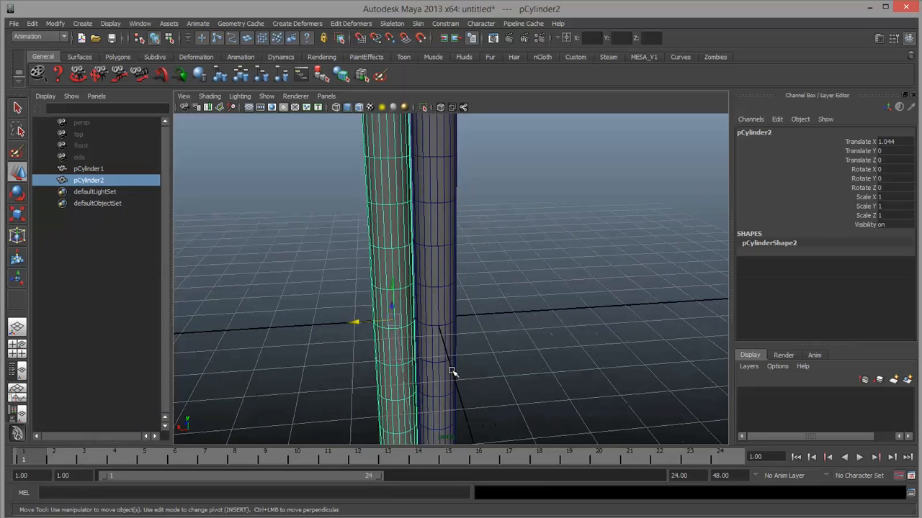
Step: Duplicate the cylinder again and place this copy at about X 0.57, Z -0.81, completing a triangular bundle
key("ctrl+d")
left_click_drag(360, 322, 439, 329)
middle_click_drag(439, 329, 459, 339)
left_click_drag(459, 338, 445, 304, "alt")
right_click_drag(444, 304, 386, 294, "alt")
left_click_drag(387, 295, 375, 290, "alt")
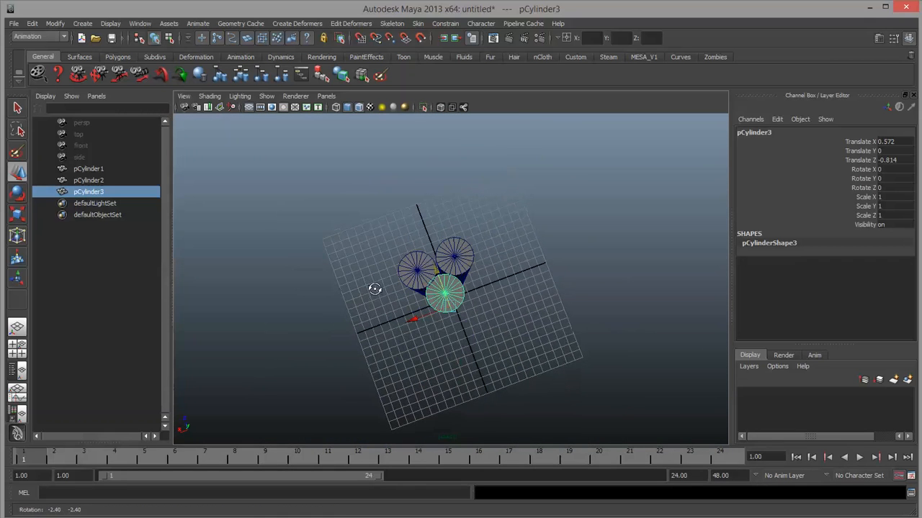
Step: Select all three bundled cylinders and combine them into a single polygon mesh
left_click_drag(544, 353, 500, 267, "alt")
left_click_drag(385, 214, 549, 206)
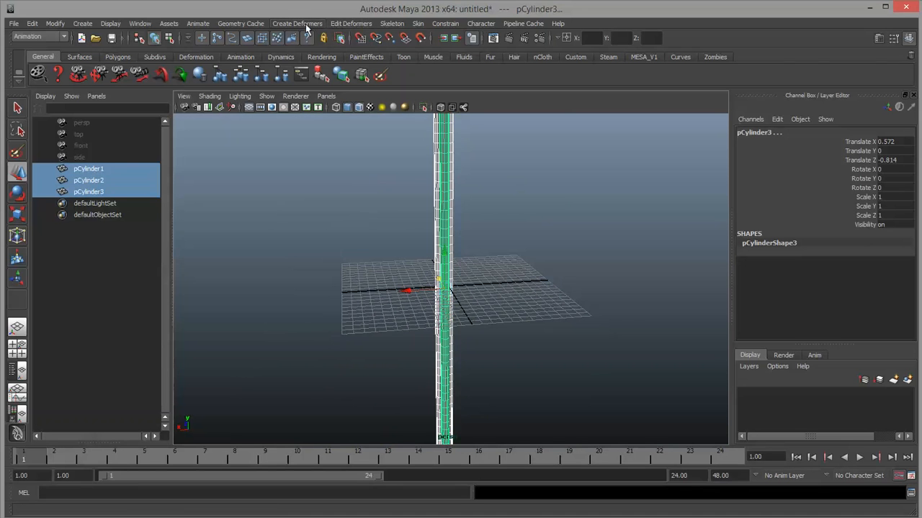
left_click(43, 36)
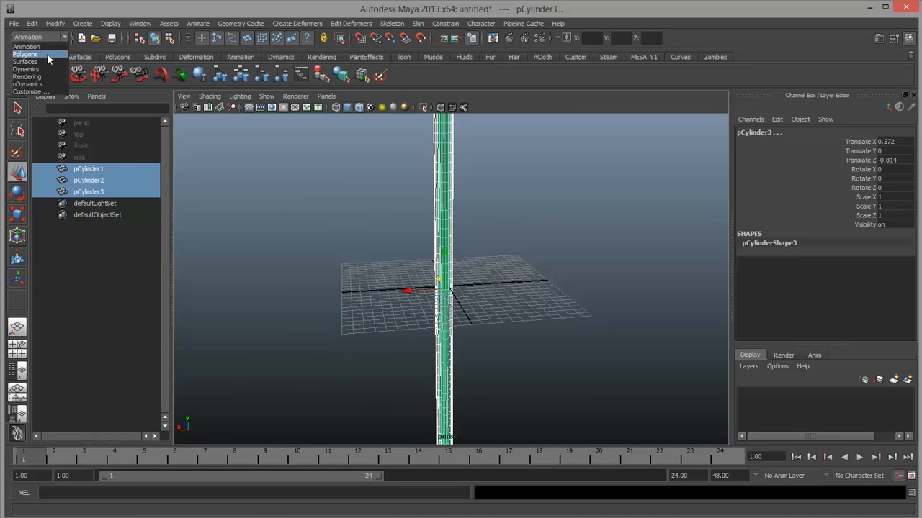
left_click(47, 53)
left_click(219, 23)
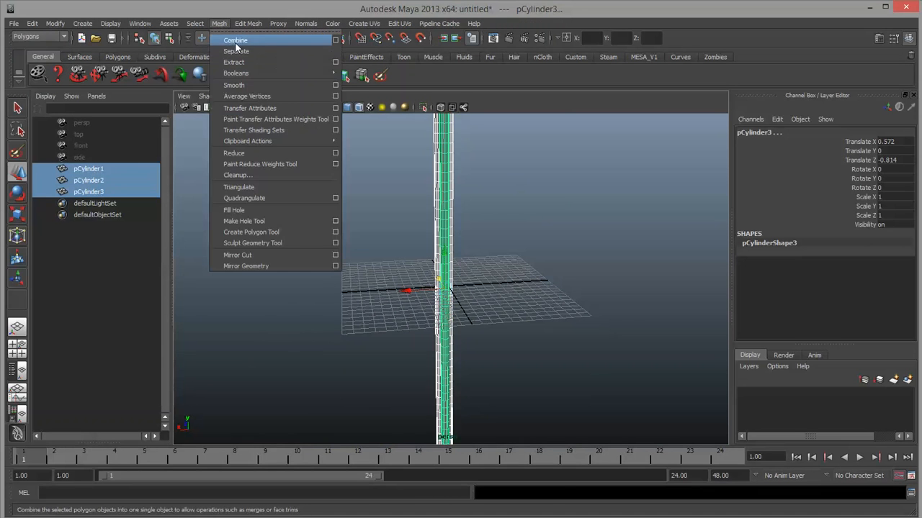
left_click(237, 37)
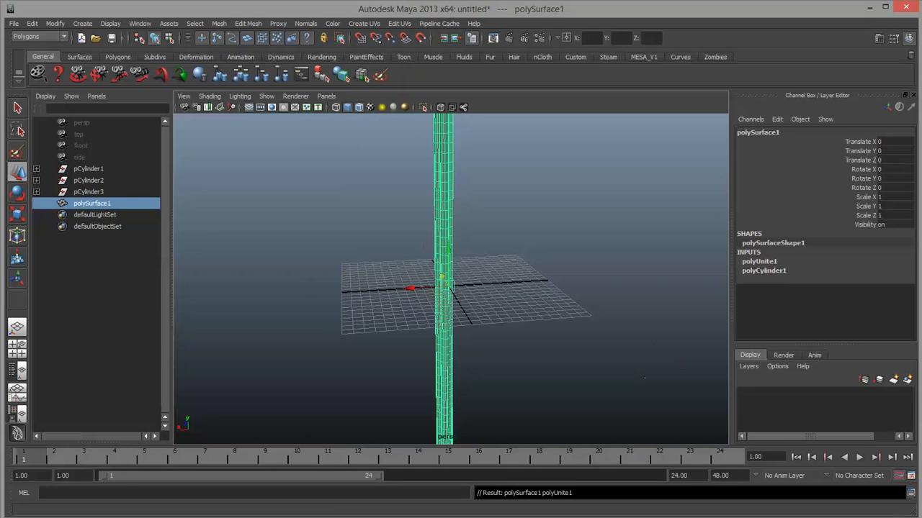
Step: Apply a nonlinear Twist deformer to the combined cylinder mesh
left_click(58, 38)
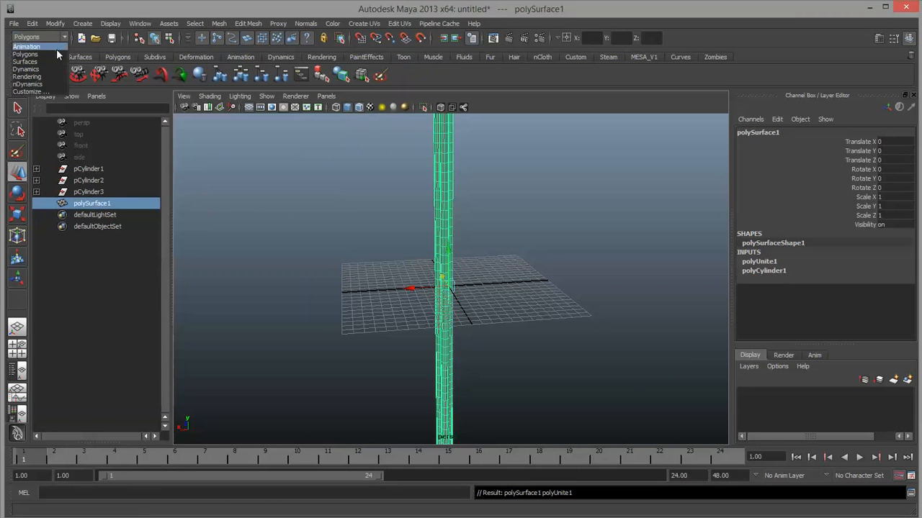
left_click(56, 49)
left_click(297, 23)
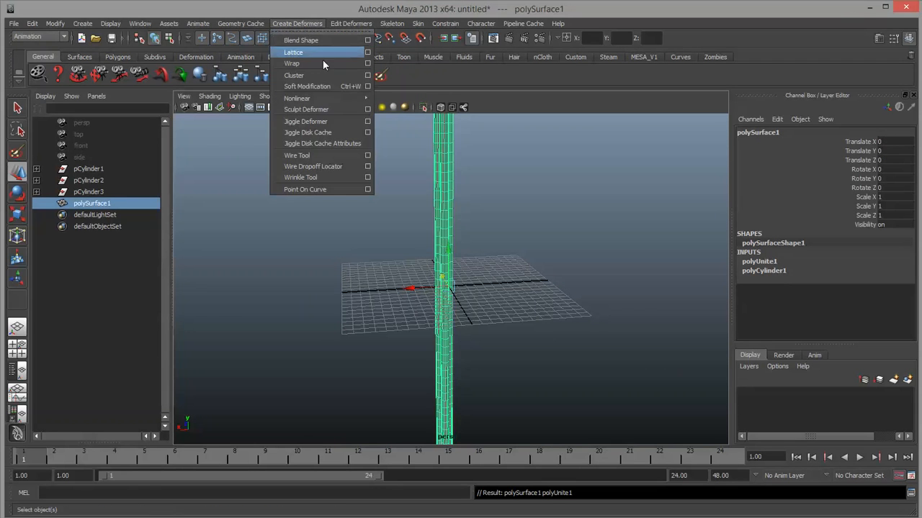
mouse_move(335, 98)
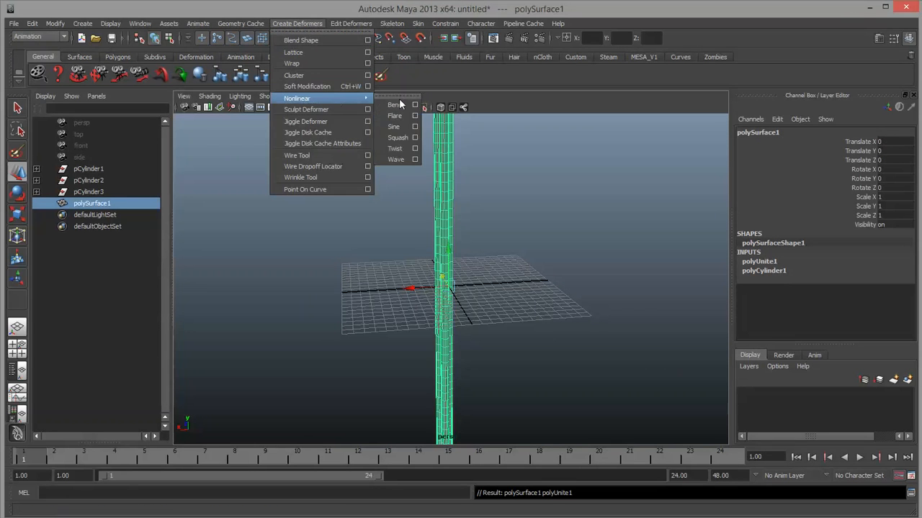
left_click(396, 149)
Step: Raise the twist deformer's Start Angle to about 859
left_click(751, 261)
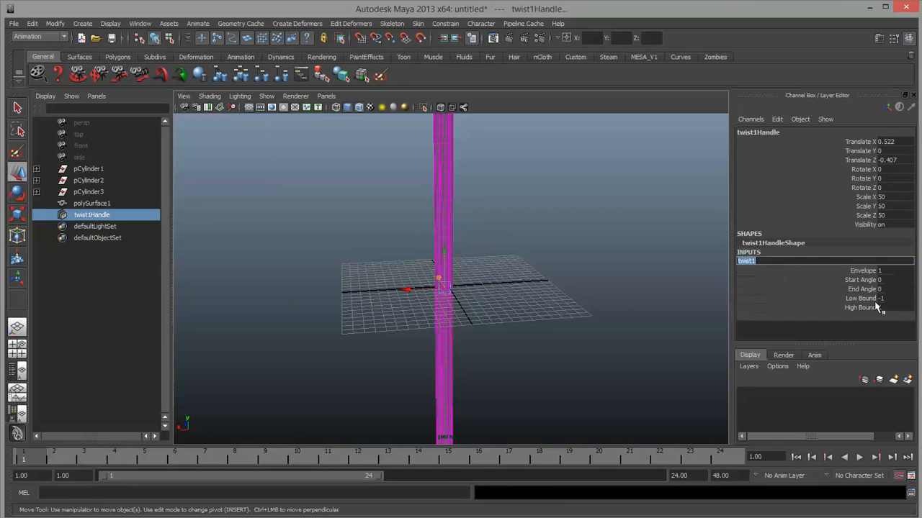
left_click(817, 281)
middle_click_drag(486, 273, 674, 279)
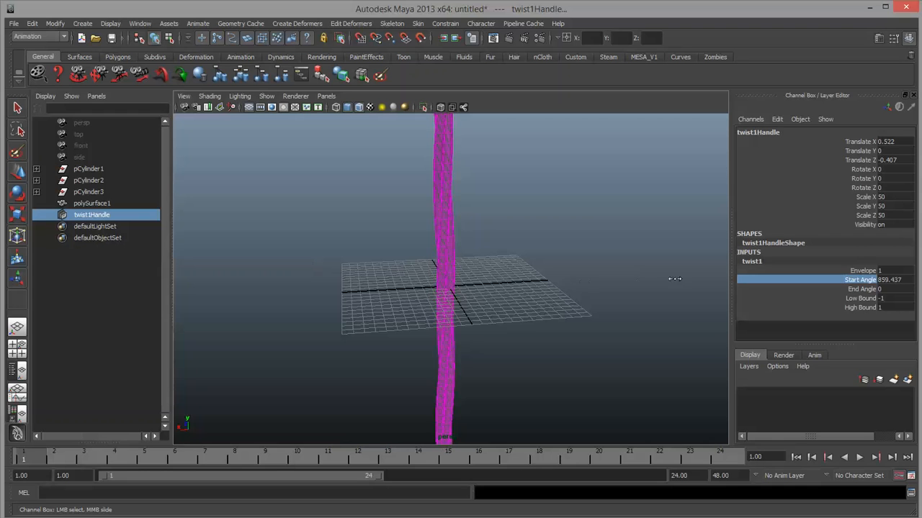
Step: Examine the twist along the lower half of the combined cylinders, both close up and from a distance
left_click_drag(463, 280, 512, 232, "alt")
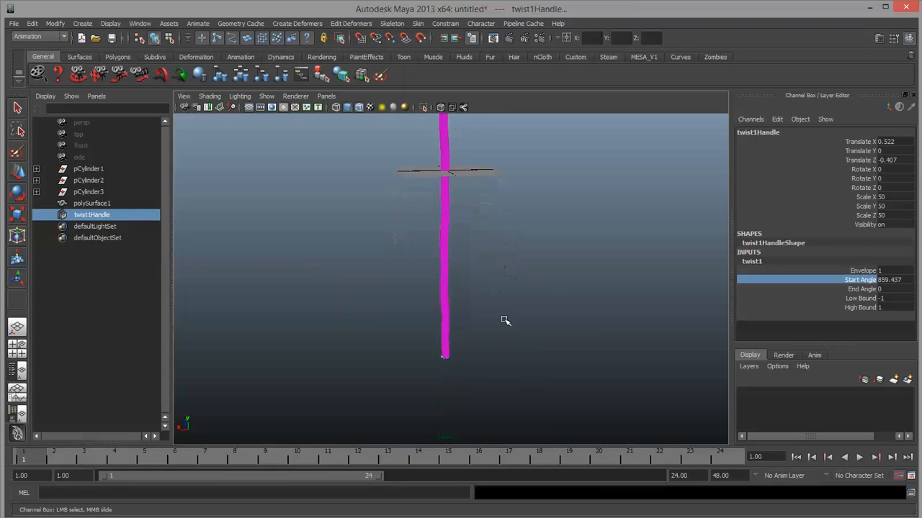
scroll(504, 329, "up", 2)
scroll(515, 336, "down", 1)
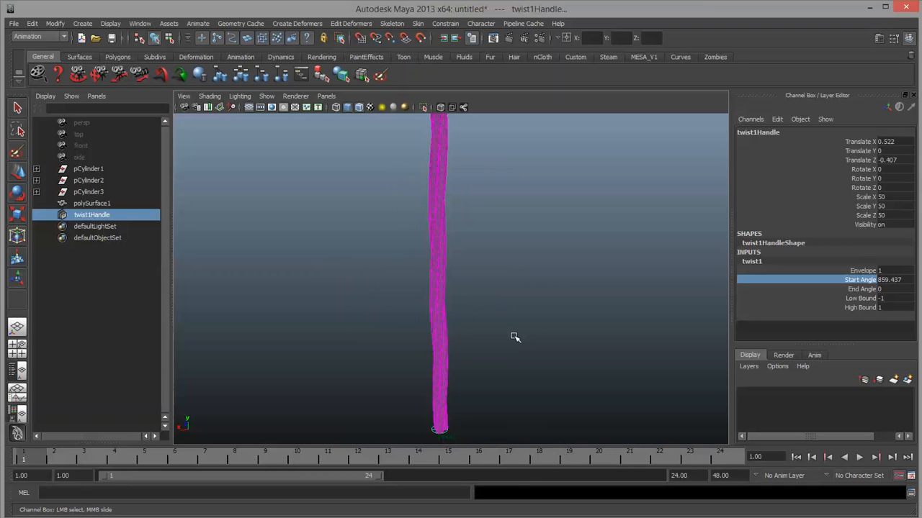
middle_click_drag(515, 370, 511, 283, "alt")
right_click_drag(512, 284, 576, 383, "alt")
middle_click_drag(531, 350, 530, 287, "alt")
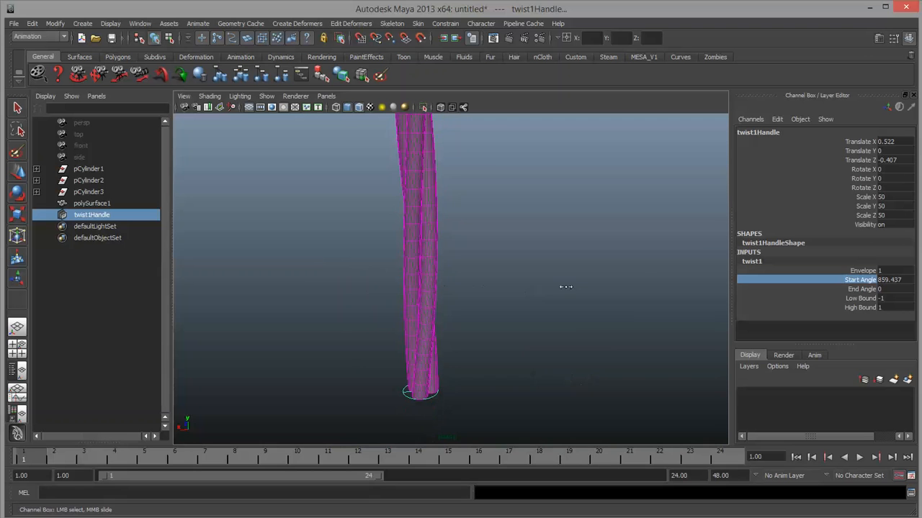
middle_click_drag(572, 333, 579, 276, "alt")
middle_click_drag(554, 172, 553, 418, "alt")
right_click_drag(553, 418, 264, 270, "alt")
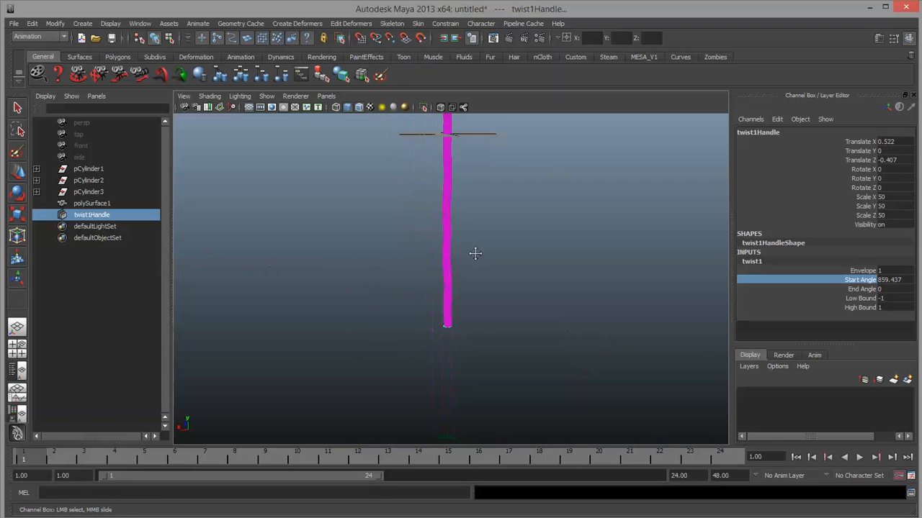
middle_click_drag(473, 252, 469, 350, "alt")
Step: Clear the selection and turn off the wireframe overlay on the shaded mesh
left_click(489, 323)
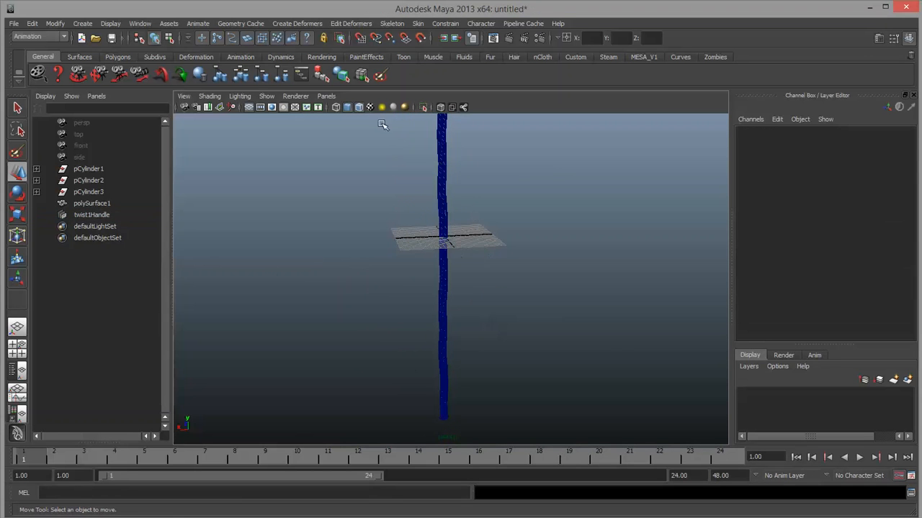
left_click(359, 108)
left_click_drag(408, 208, 461, 350, "alt")
Step: Set the twist deformer's Start Angle to 2000 and increase it to 4000
left_click(92, 215)
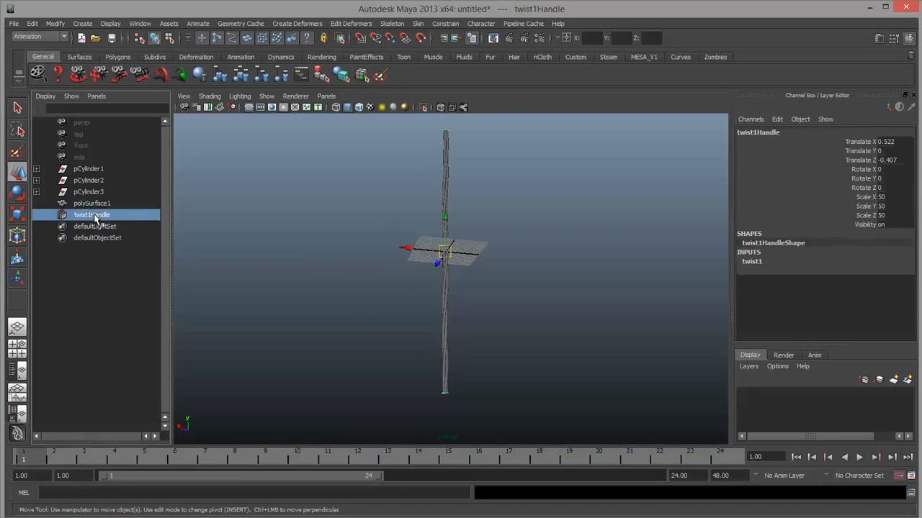
left_click(770, 260)
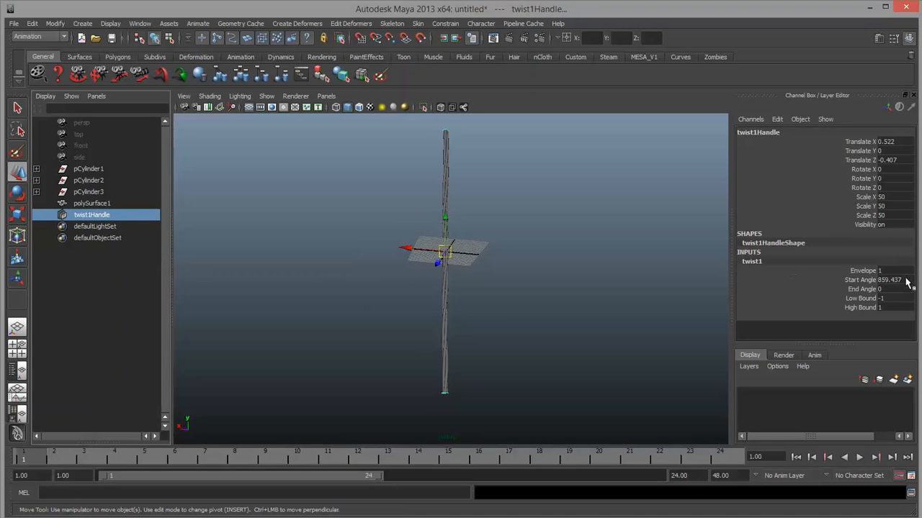
left_click(908, 279)
type("2000")
key("Return")
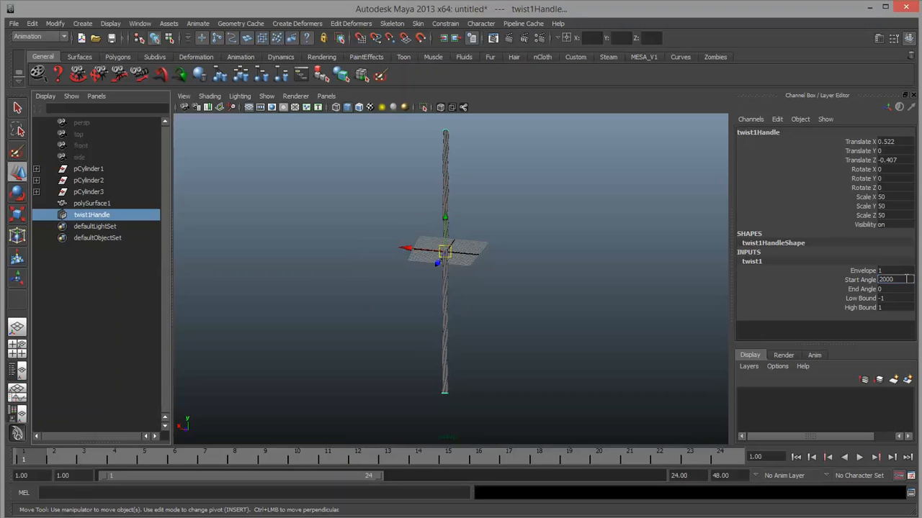
type("4")
key("Return")
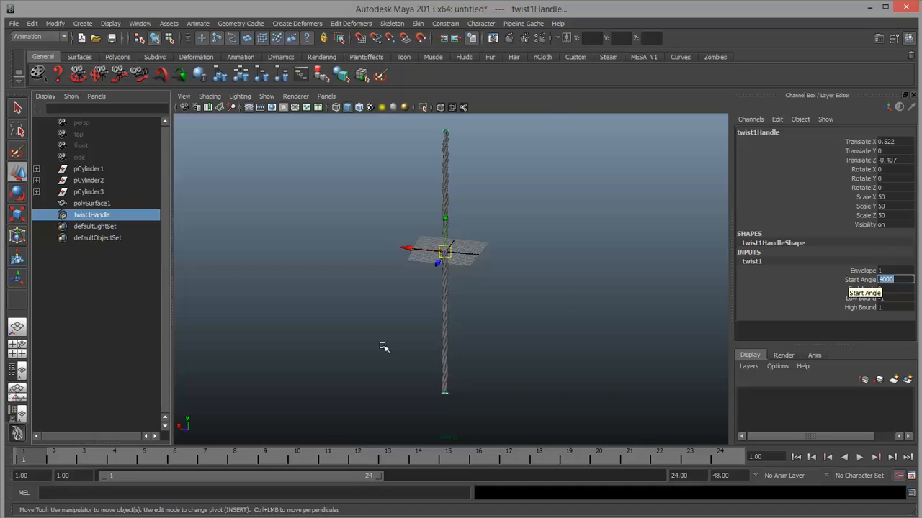
Step: Inspect the twisted rope near and far, selecting the combined mesh to check its edges around the twists
right_click_drag(383, 347, 586, 372, "alt")
middle_click_drag(562, 356, 593, 298, "alt")
middle_click_drag(531, 358, 528, 336, "alt")
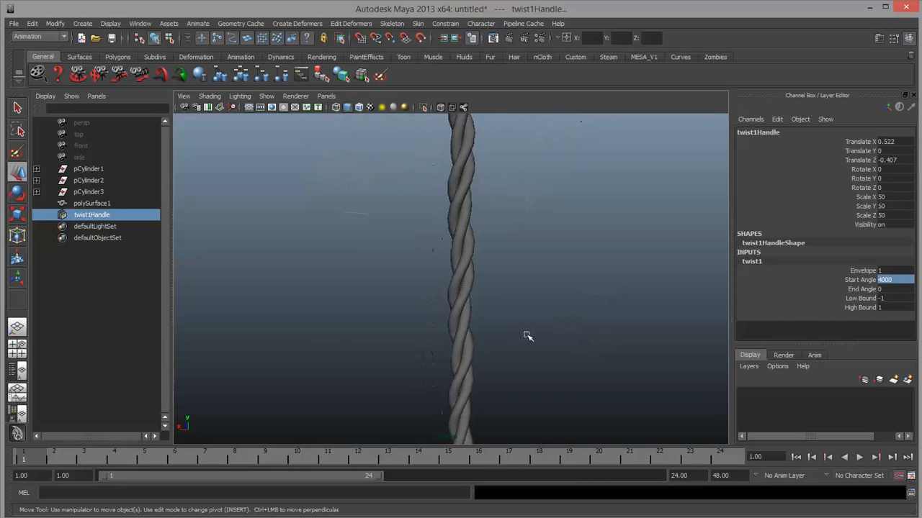
scroll(528, 336, "up", 3)
left_click(510, 305)
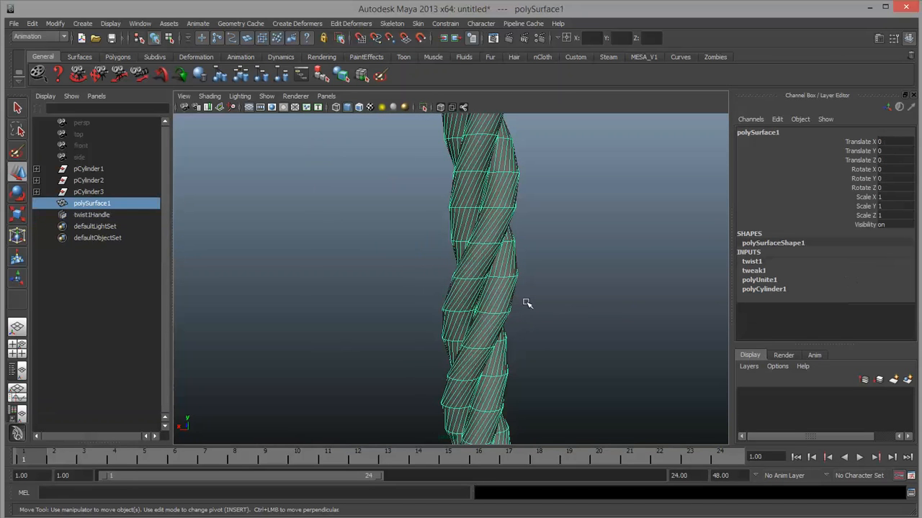
left_click(574, 303)
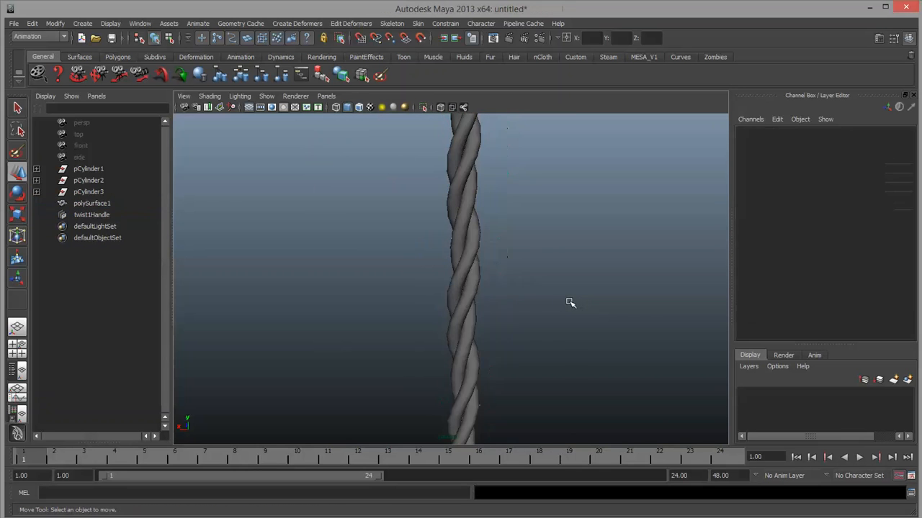
scroll(601, 319, "down", 5)
left_click_drag(484, 300, 564, 301, "alt")
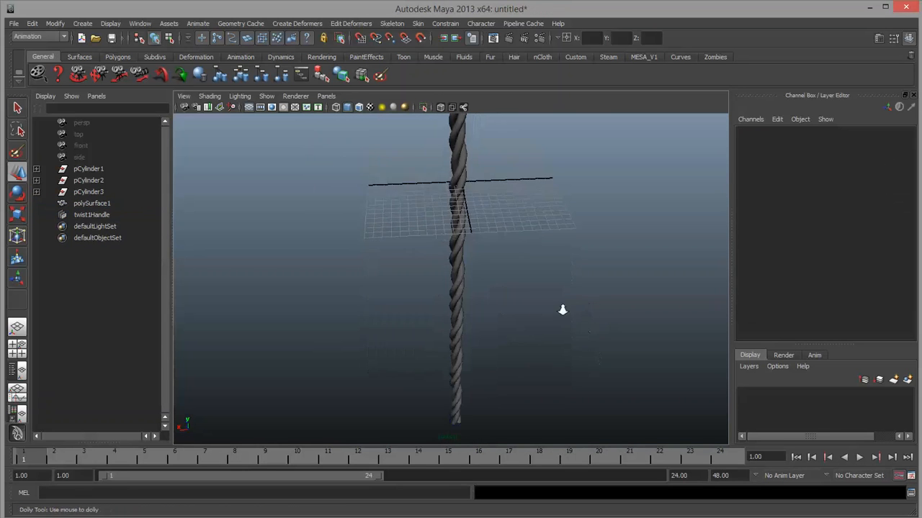
right_click_drag(562, 309, 475, 314, "alt")
left_click_drag(475, 314, 525, 311, "alt")
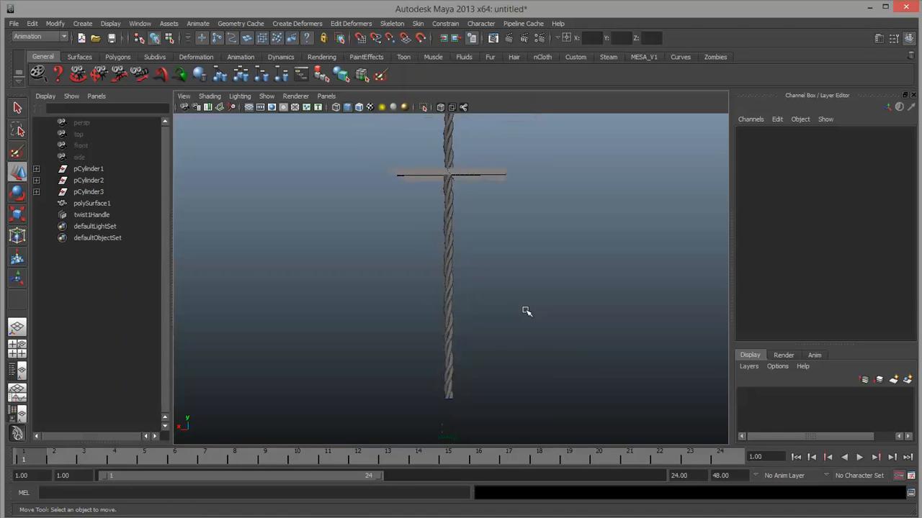
left_click(448, 311)
scroll(507, 323, "up", 5)
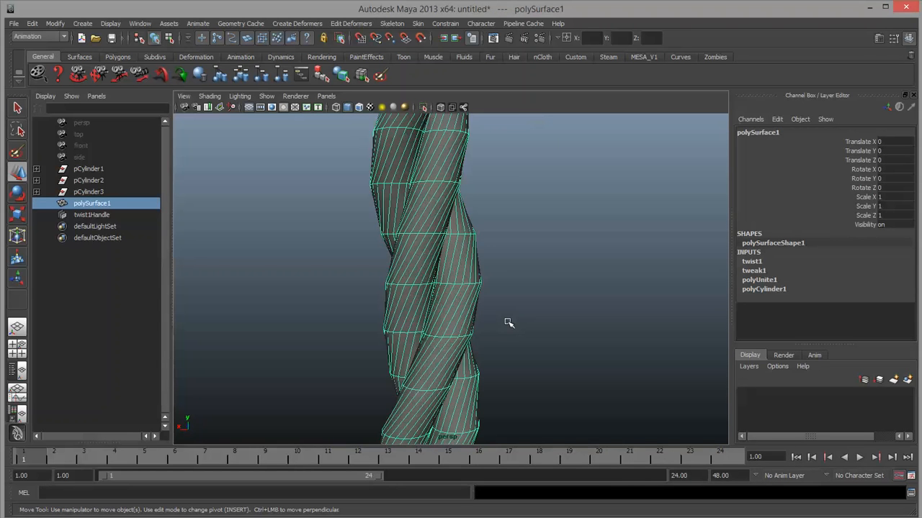
scroll(508, 324, "down", 5)
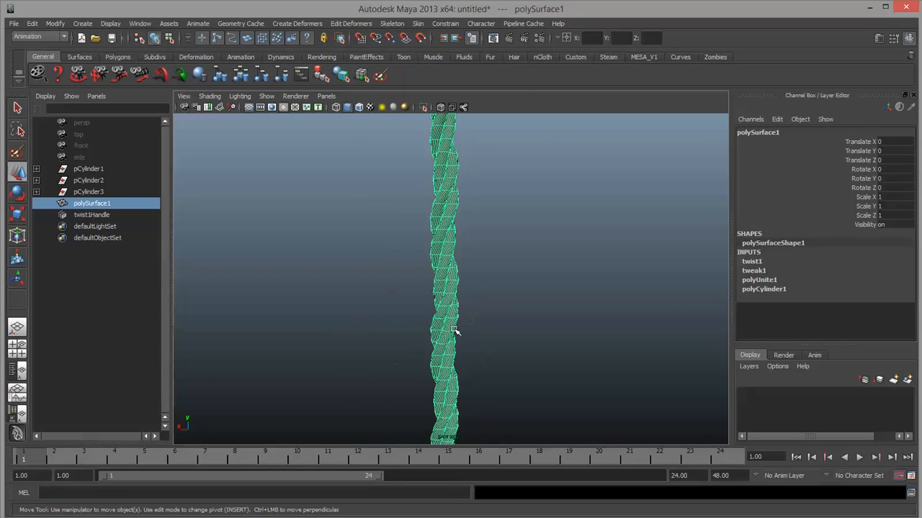
Step: Set the twist deformer's Start Angle to 3600 and check the rope's twists up close
left_click(108, 215)
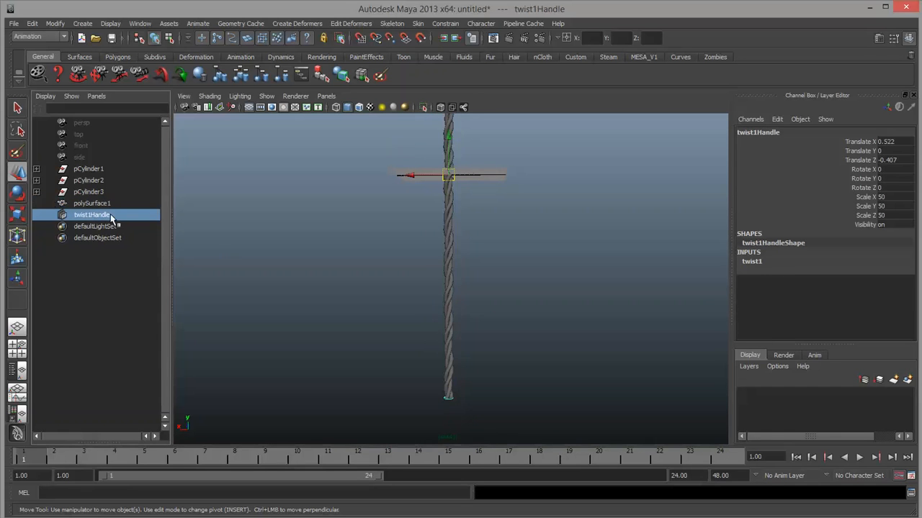
left_click(752, 262)
left_click(893, 283)
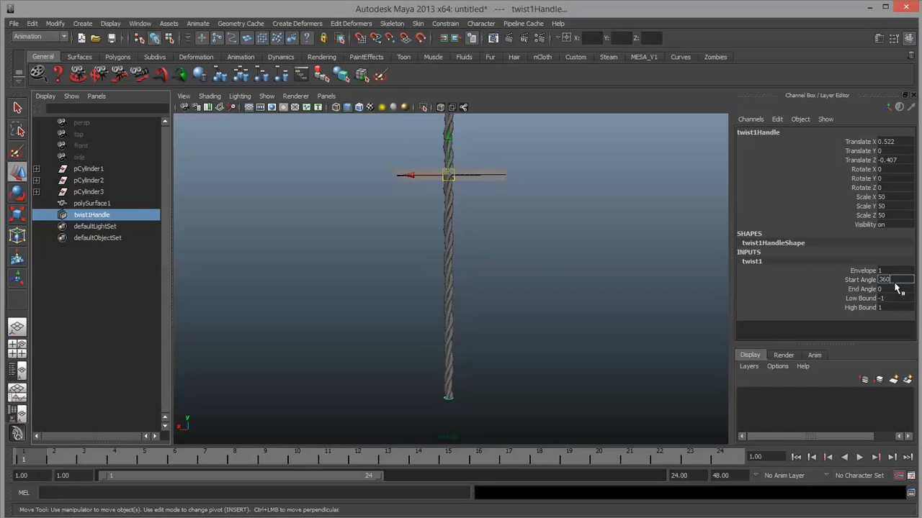
key("Return")
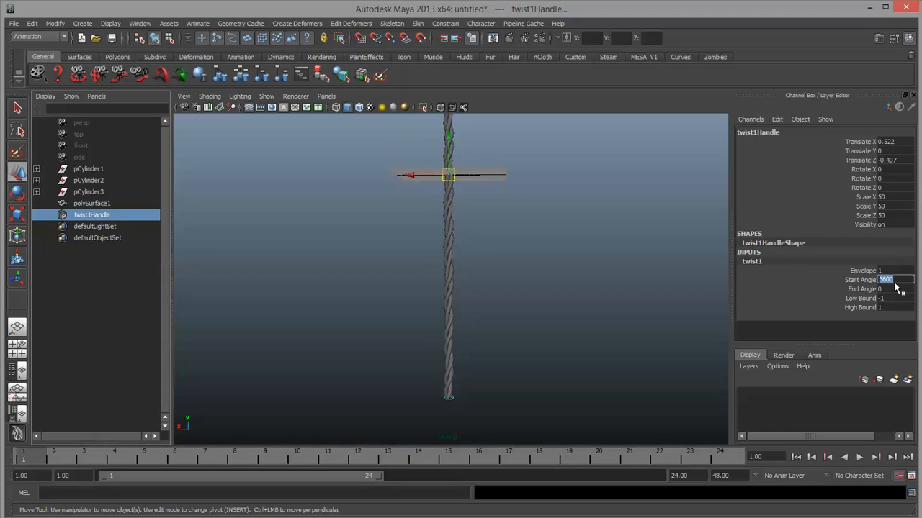
right_click_drag(459, 355, 669, 378, "alt")
mouse_move(582, 348)
middle_mouse_down("alt")
mouse_move(591, 154)
mouse_move(595, 252)
mouse_move(558, 253)
mouse_move(586, 368)
middle_mouse_up("alt")
middle_click_drag(598, 186, 599, 423, "alt")
middle_click_drag(576, 165, 576, 355, "alt")
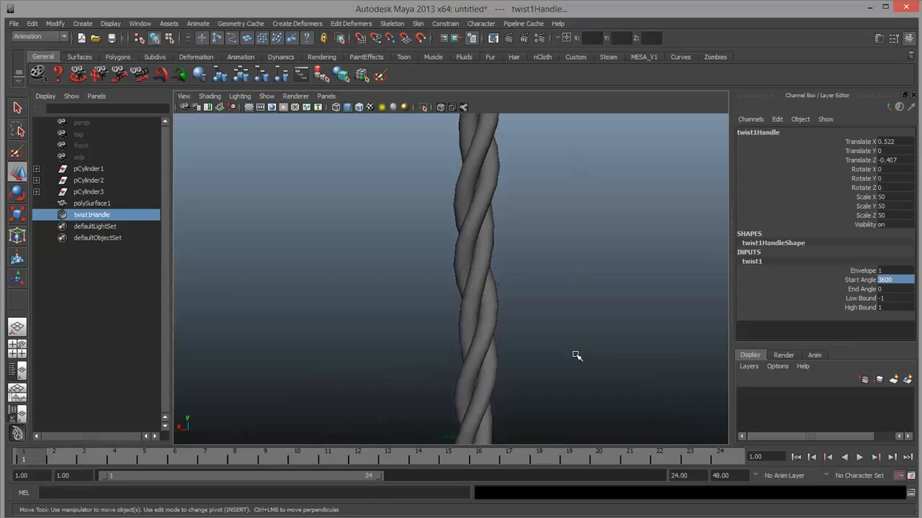
Step: Select the twisted rope mesh together with its twist handle and delete both
left_click_drag(576, 355, 538, 370, "alt")
left_click(532, 281)
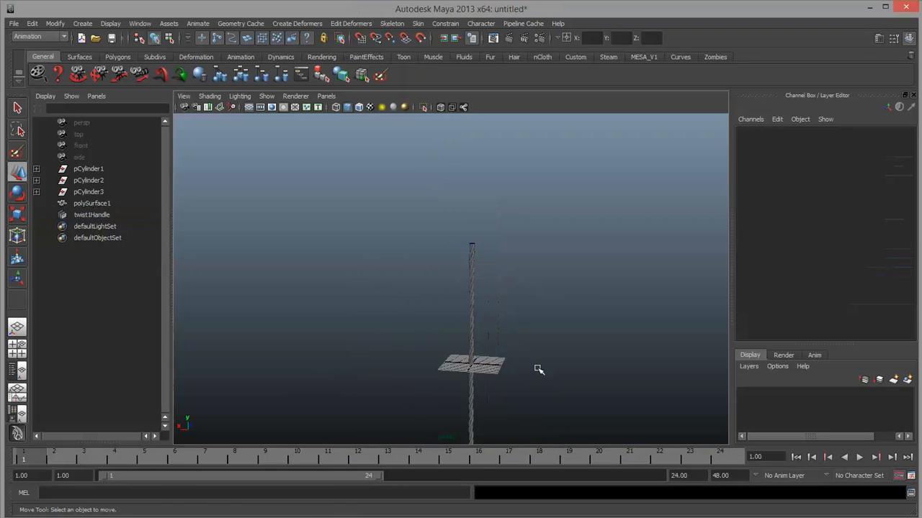
right_click_drag(539, 369, 552, 280, "alt")
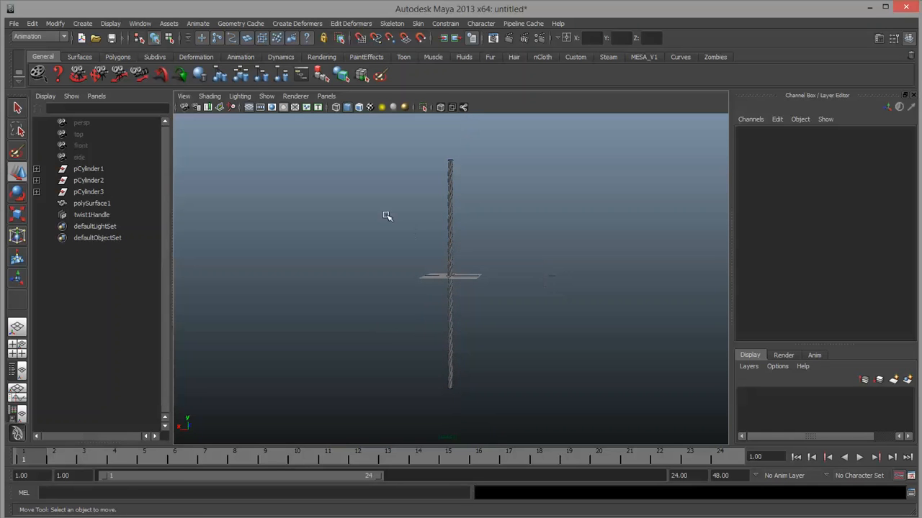
left_click_drag(387, 216, 519, 255)
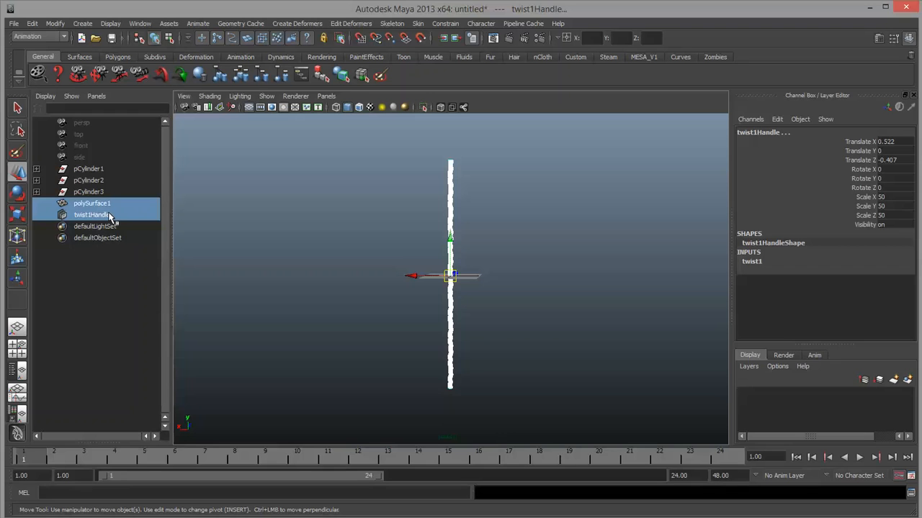
left_click(68, 215)
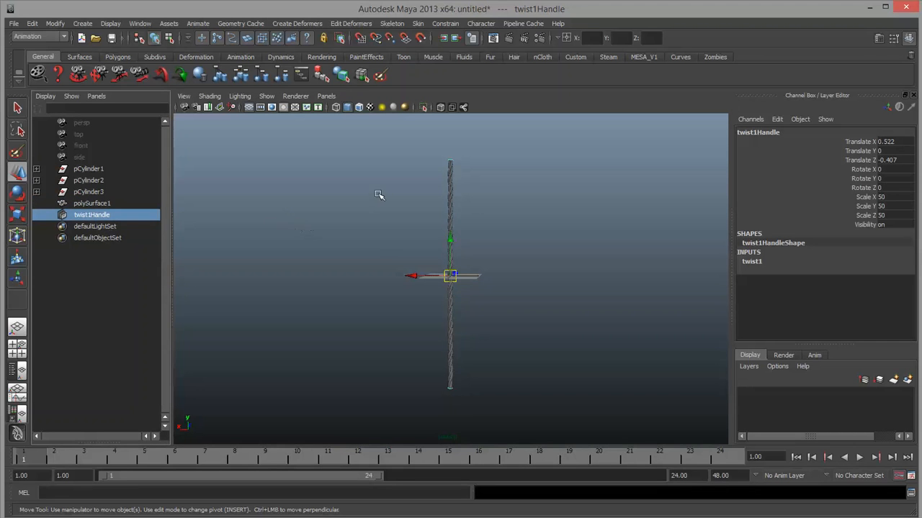
left_click_drag(374, 195, 566, 200)
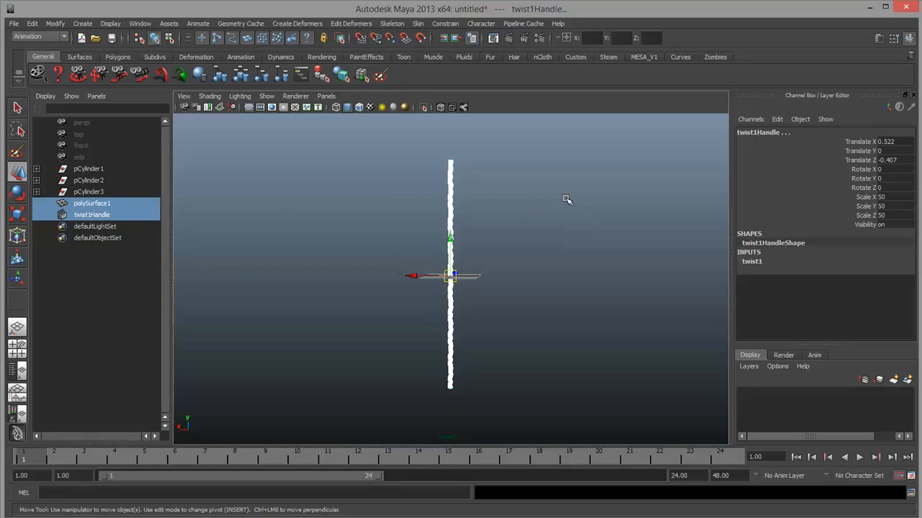
left_click(317, 23)
mouse_move(344, 101)
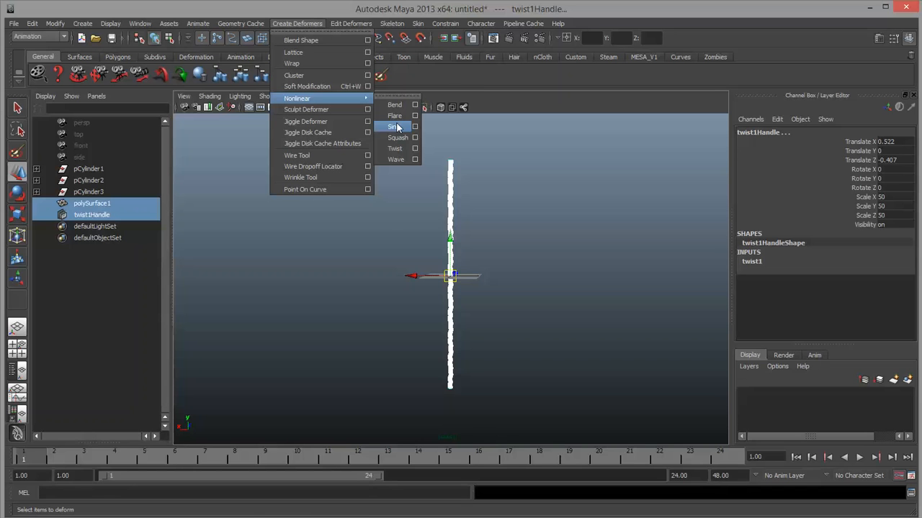
left_click(401, 226)
left_click(538, 343)
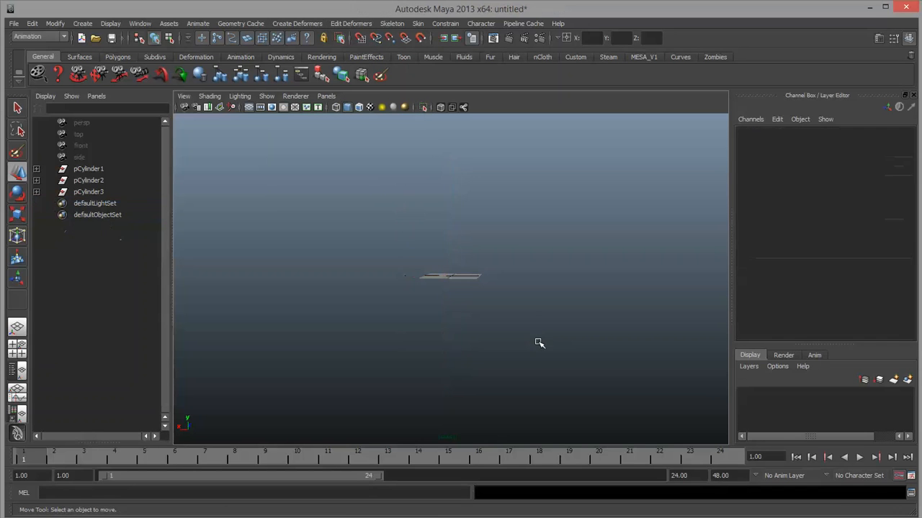
Step: Create a polygon plane at the origin and scale it uniformly to about 23.9
left_click(81, 24)
mouse_move(88, 54)
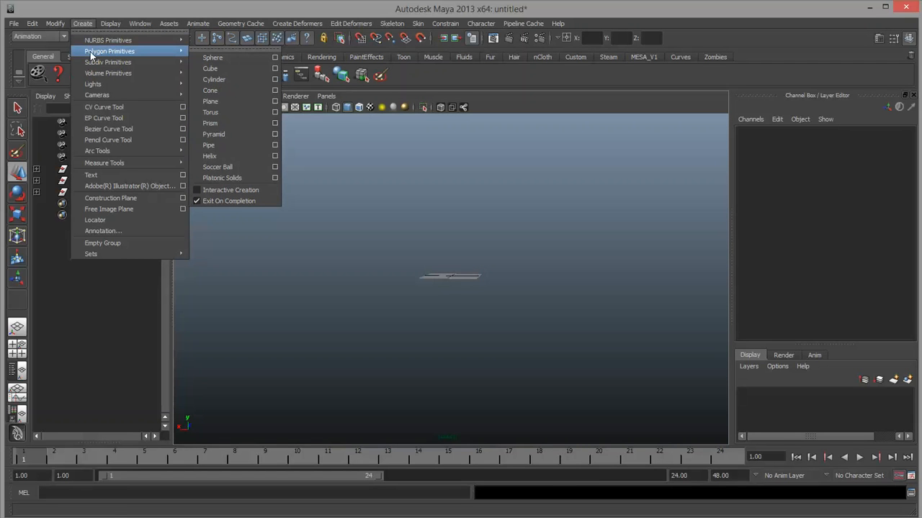
left_click(222, 102)
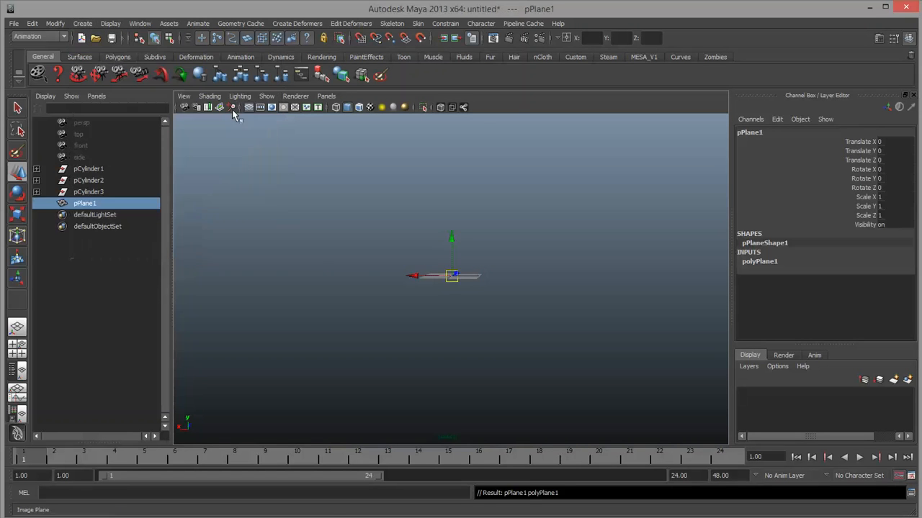
left_click_drag(302, 238, 443, 339, "alt")
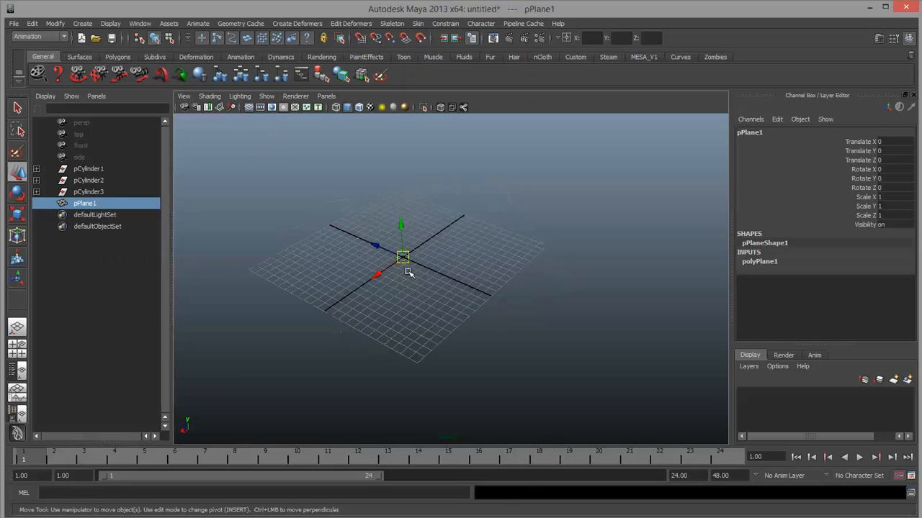
key("r")
left_click_drag(403, 257, 545, 283)
Step: Set the plane's Subdivisions Width and Subdivisions Height to 50
left_click(759, 261)
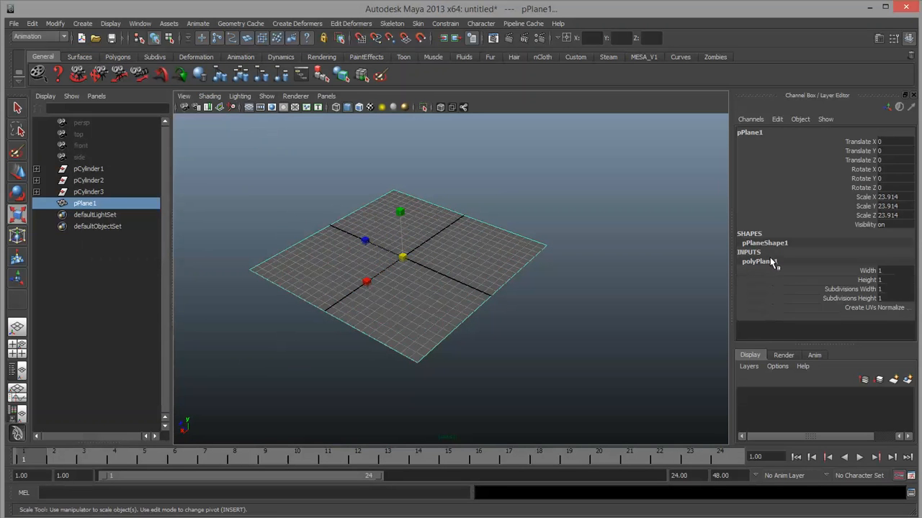
left_click(873, 289)
left_click_drag(866, 305, 864, 300)
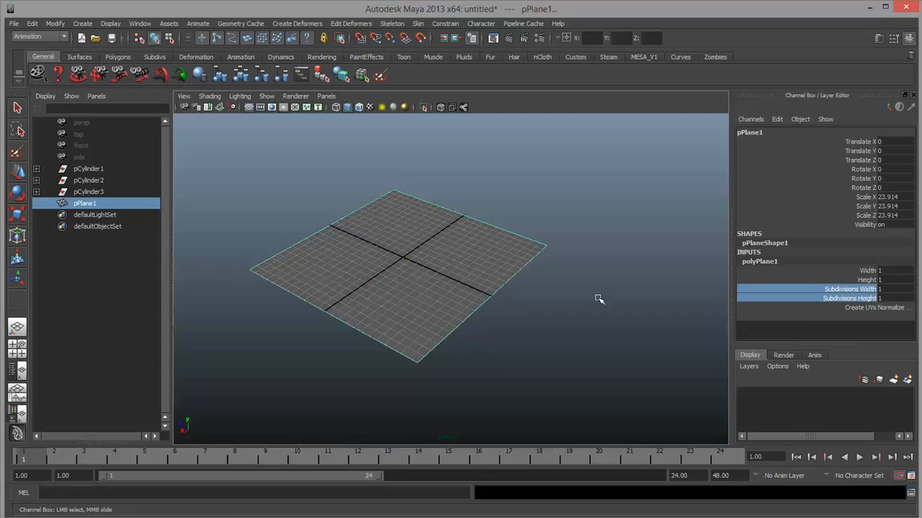
middle_click_drag(418, 295, 765, 307)
scroll(498, 332, "up", 7)
scroll(497, 332, "down", 8)
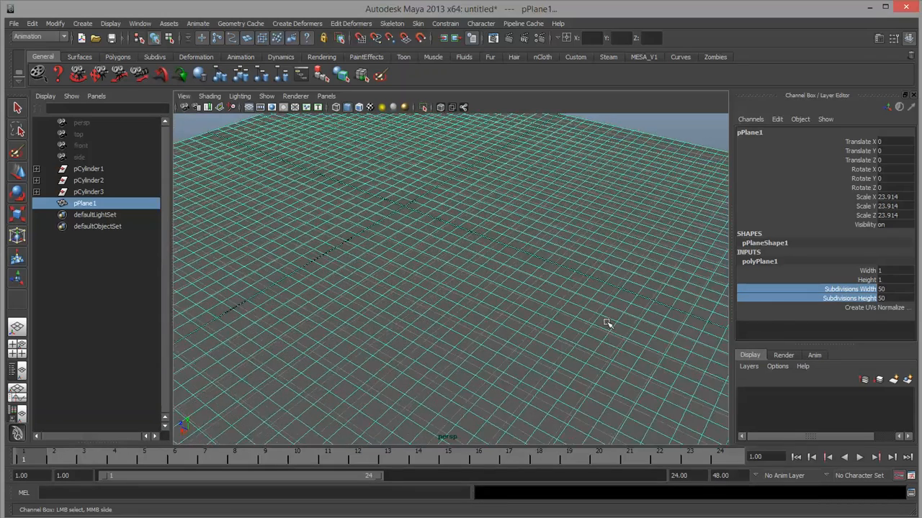
Step: Reselect the subdivided plane and activate the Sculpt Geometry Tool on it
left_click(555, 144)
left_click(435, 234)
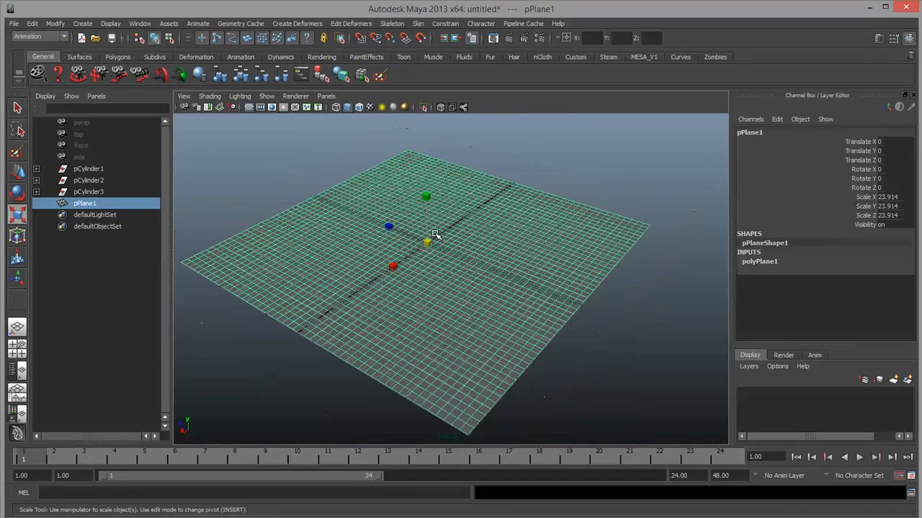
right_click(499, 245)
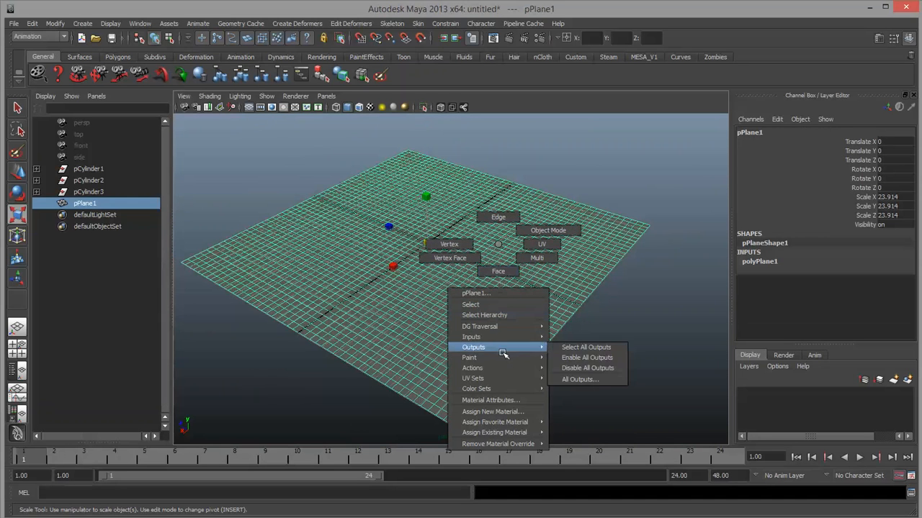
mouse_move(501, 358)
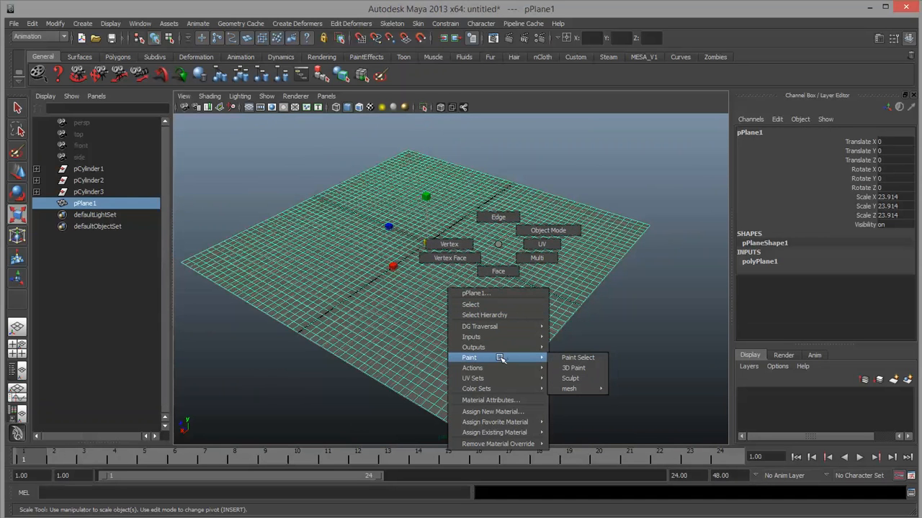
left_click(584, 379)
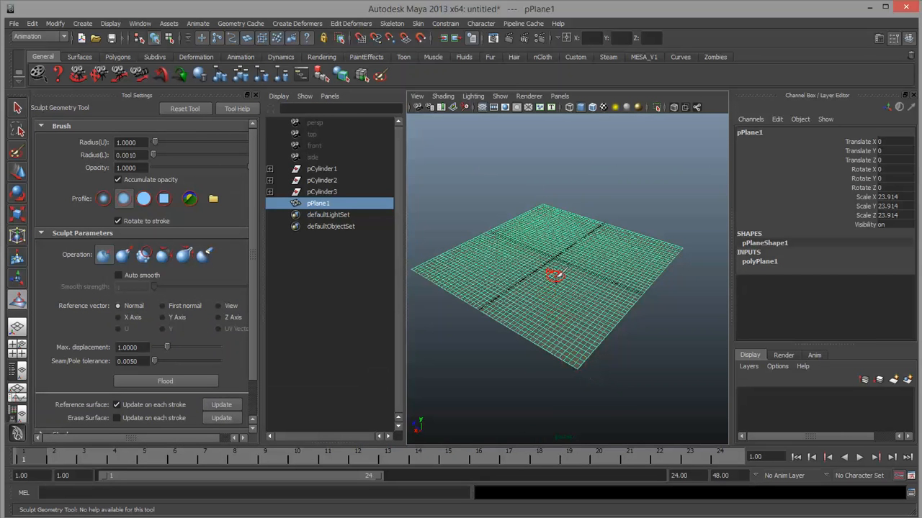
Step: Sculpt a small round depression into the plane with the default brush radius of 1 and check its shape
scroll(555, 276, "up", 4)
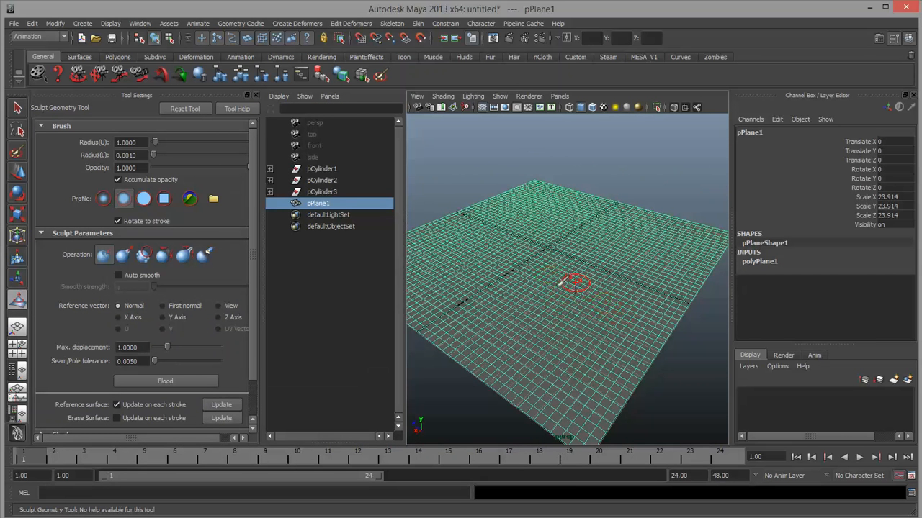
key("space")
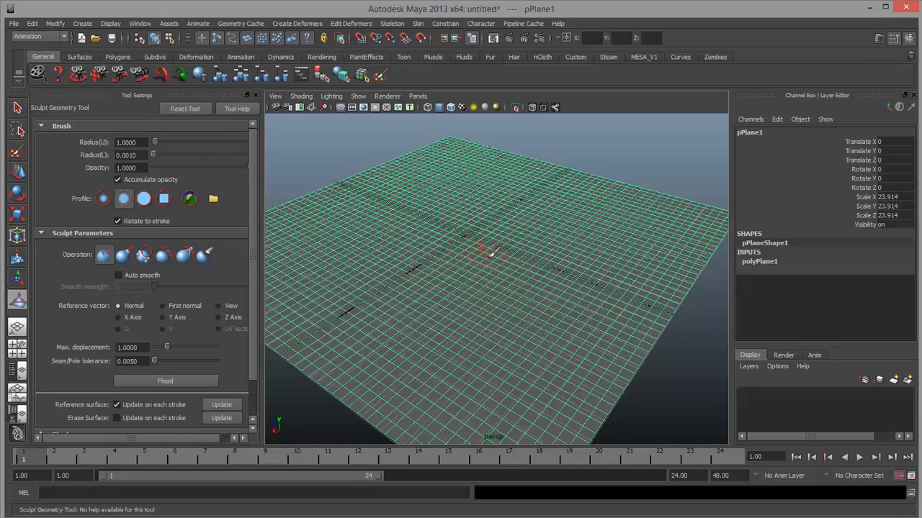
left_click_drag(490, 296, 468, 301, "alt")
scroll(455, 296, "up", 5)
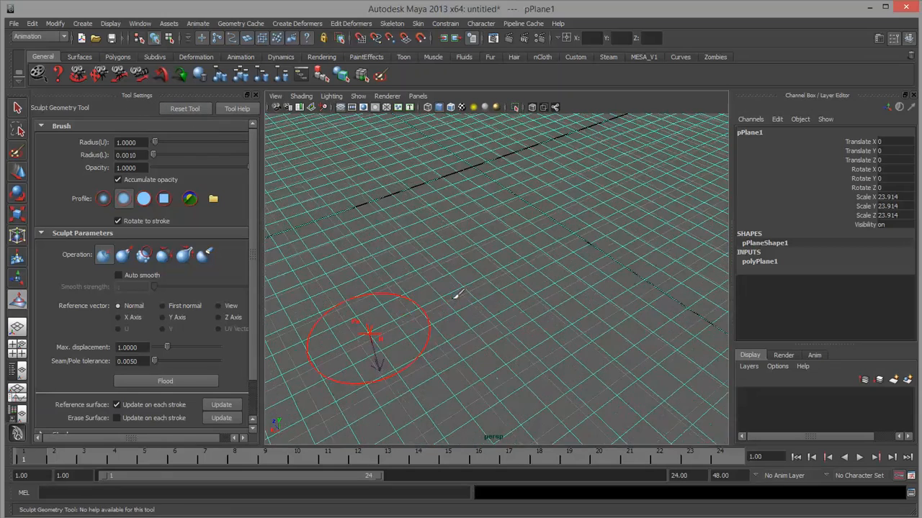
middle_click_drag(410, 315, 589, 259, "alt")
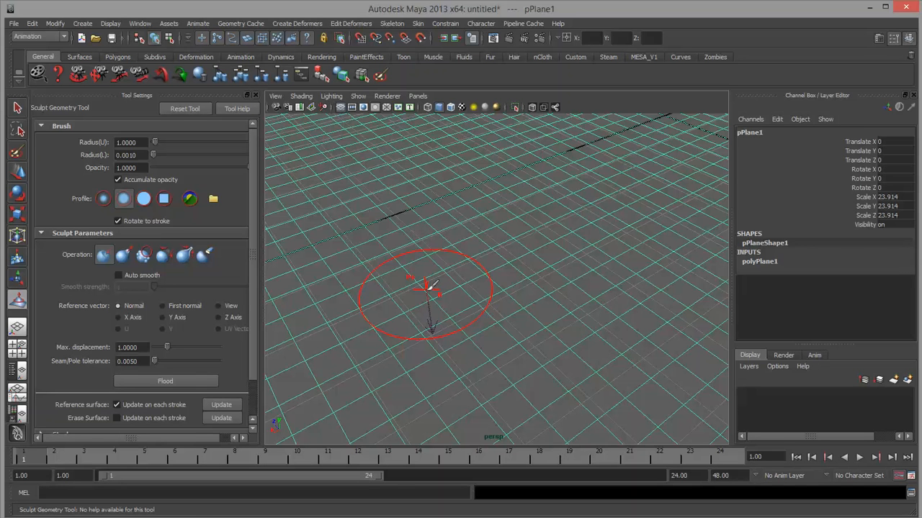
mouse_move(523, 233)
left_mouse_down()
mouse_move(515, 284)
mouse_move(425, 216)
mouse_move(466, 321)
mouse_move(595, 267)
mouse_move(529, 356)
left_mouse_up()
scroll(589, 324, "down", 5)
left_click_drag(522, 286, 424, 294, "alt")
right_click_drag(424, 295, 454, 300, "alt")
middle_click_drag(454, 300, 490, 315, "alt")
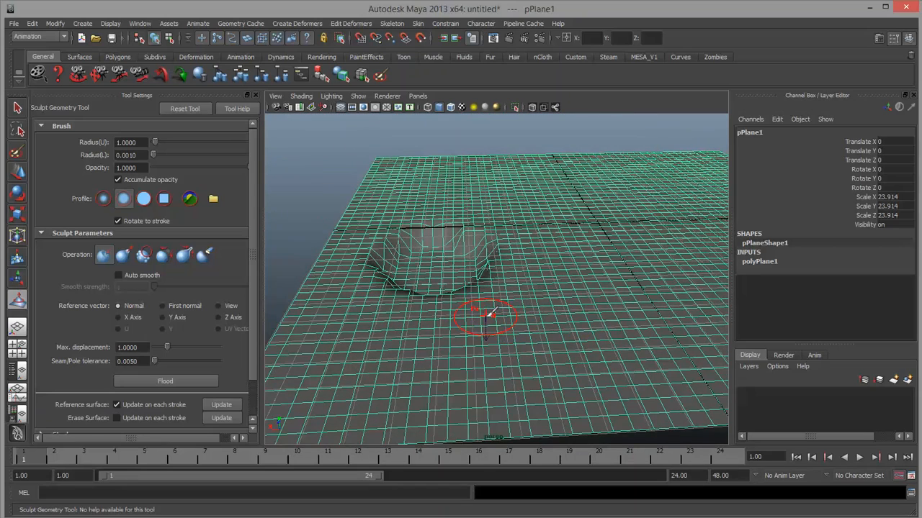
Step: Try a wider push stroke with Radius(U) 4.0962 and Radius(L) 2.6786, and undo both sculpted depressions
mouse_move(487, 312)
left_mouse_down()
mouse_move(600, 308)
mouse_move(533, 308)
mouse_move(551, 306)
left_mouse_up()
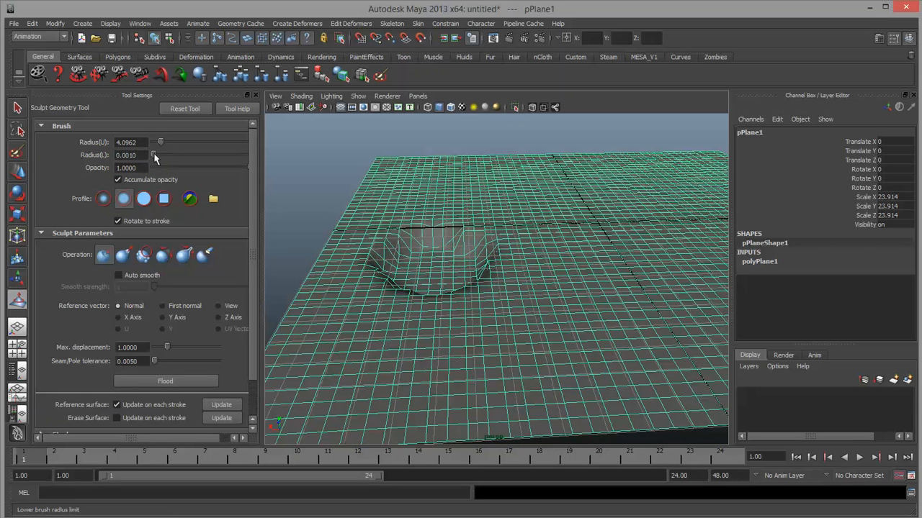
left_click_drag(156, 153, 158, 155)
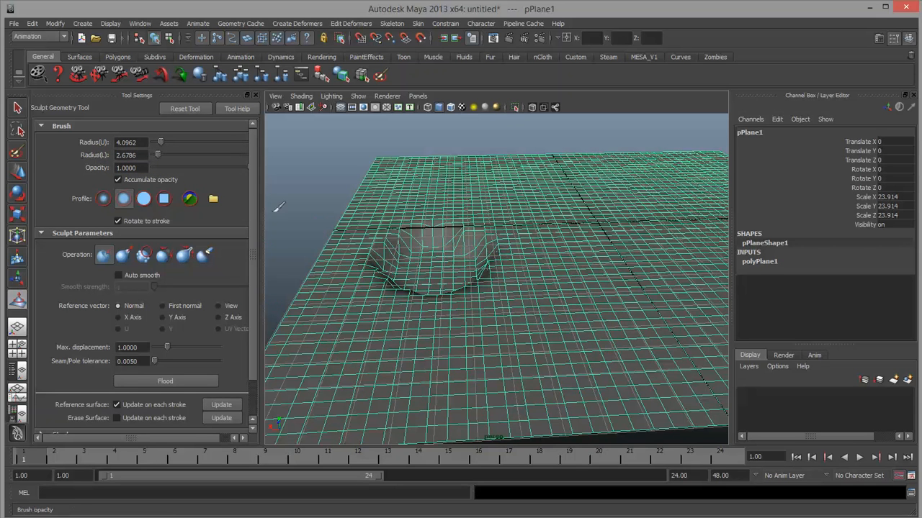
left_click(576, 308)
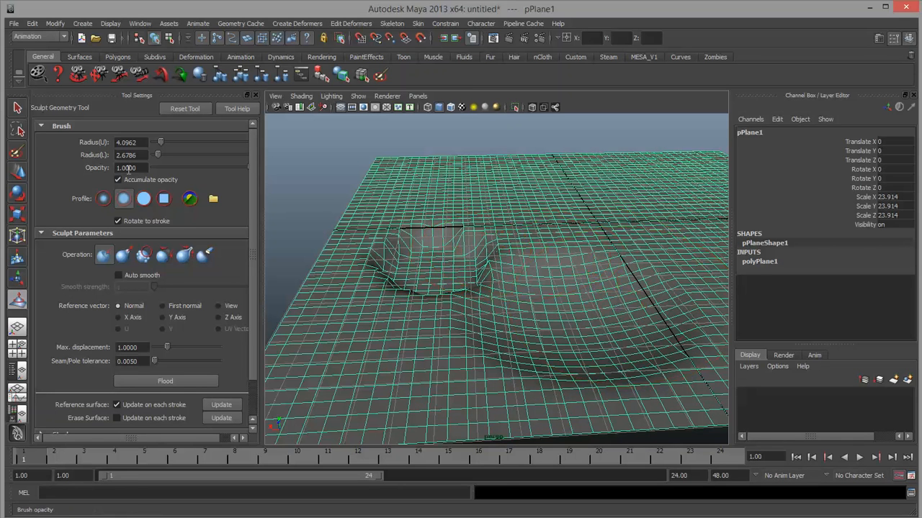
key("ctrl+z")
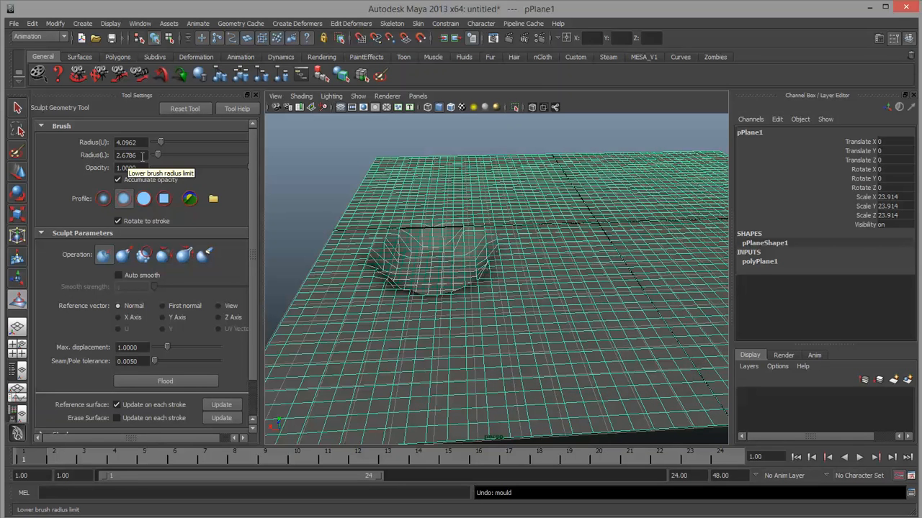
key("ctrl+z")
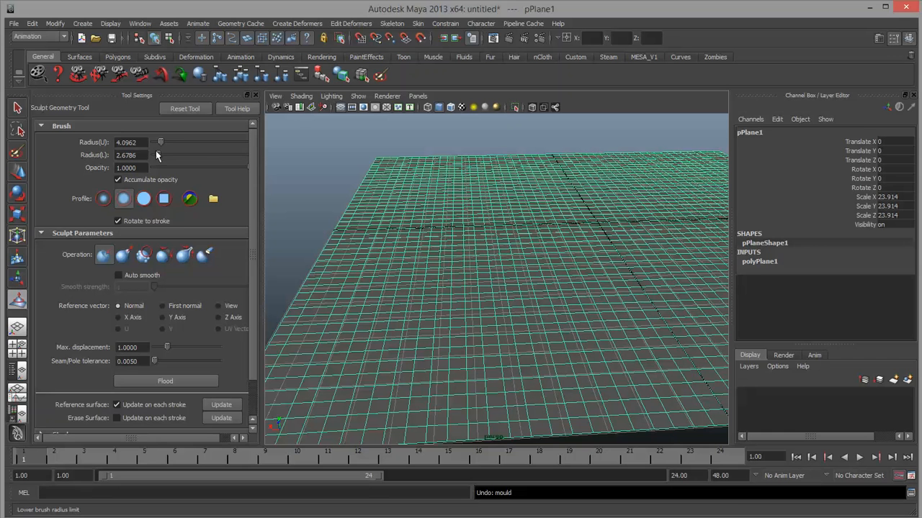
Step: Reset the sculpt tool, set Radius(U) to 2.9762, and push a deep round depression into the middle of the plane
left_click(182, 108)
left_click_drag(155, 143, 163, 142)
mouse_move(529, 264)
left_mouse_down()
mouse_move(528, 330)
mouse_move(394, 265)
mouse_move(475, 312)
left_mouse_up()
mouse_move(523, 206)
left_mouse_down("alt")
mouse_move(541, 298)
mouse_move(504, 328)
mouse_move(483, 332)
mouse_move(502, 292)
mouse_move(480, 296)
mouse_move(494, 332)
mouse_move(472, 386)
left_mouse_up("alt")
left_click(495, 295)
left_click(491, 292)
left_click(483, 293)
left_click(487, 291)
mouse_move(490, 283)
left_mouse_down()
mouse_move(481, 312)
mouse_move(461, 300)
mouse_move(468, 249)
mouse_move(492, 273)
mouse_move(498, 309)
mouse_move(449, 282)
left_mouse_up()
Step: Examine the sculpted depression near and far from several angles, checking its ragged rim and stretched faces
right_click_drag(448, 281, 571, 354, "alt")
left_click_drag(572, 354, 566, 336, "alt")
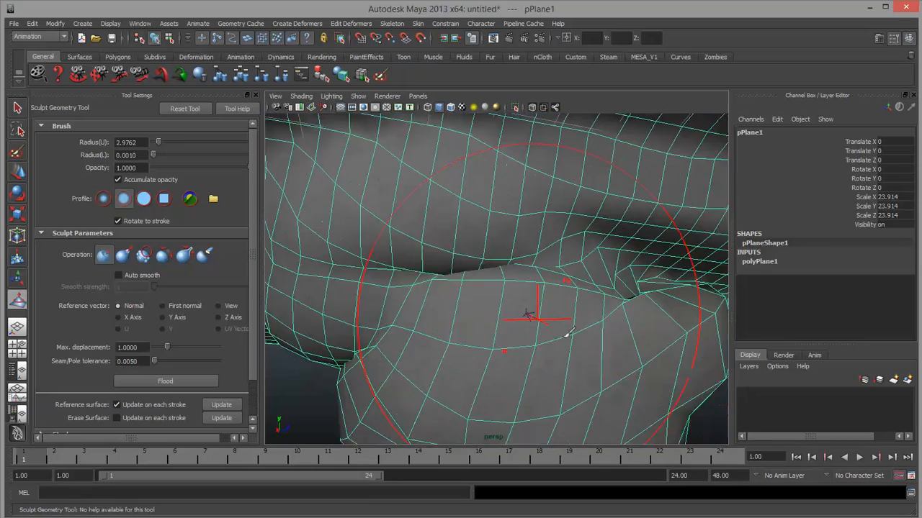
right_click_drag(566, 335, 391, 333, "alt")
mouse_move(391, 333)
left_mouse_down("alt")
mouse_move(448, 309)
mouse_move(323, 333)
mouse_move(409, 372)
mouse_move(625, 382)
left_mouse_up("alt")
left_click_drag(500, 277, 532, 343, "alt")
right_click_drag(478, 327, 531, 345, "alt")
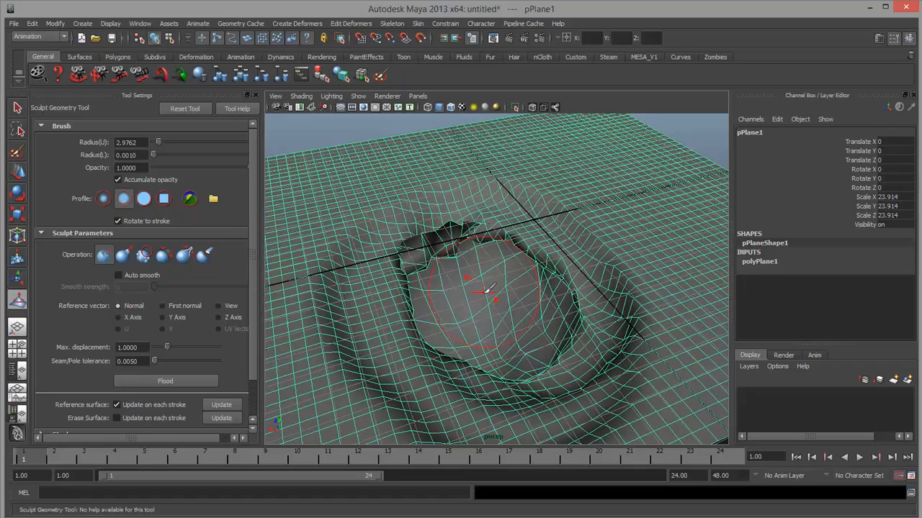
right_click_drag(497, 324, 633, 366, "alt")
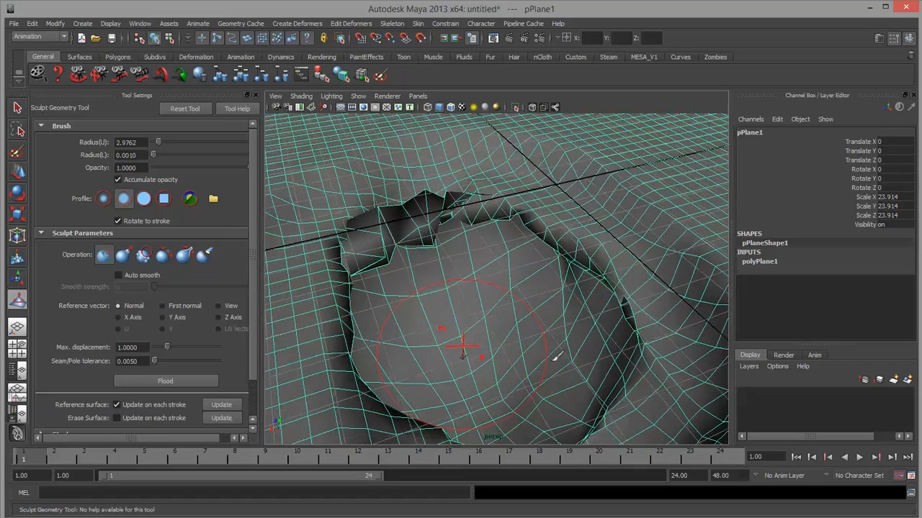
mouse_move(555, 358)
left_mouse_down("alt")
mouse_move(613, 372)
mouse_move(539, 354)
left_mouse_up("alt")
right_click_drag(538, 355, 437, 350, "alt")
left_click_drag(436, 350, 413, 335, "alt")
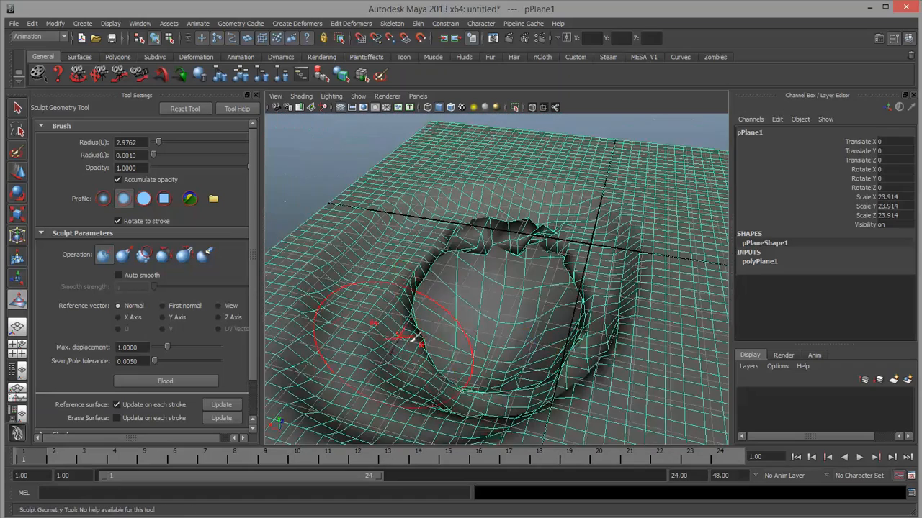
middle_click_drag(412, 336, 473, 336, "alt")
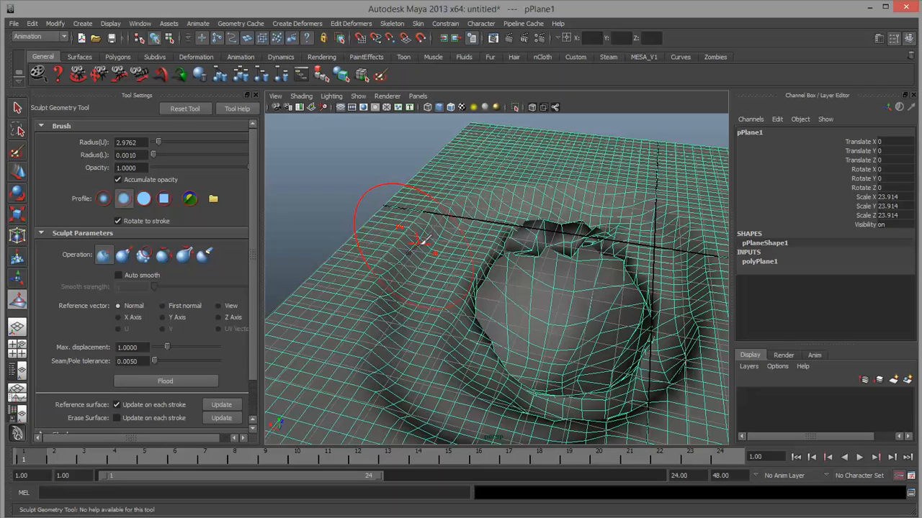
Step: Try several more sculpt strokes on the plane beside the deep depression, and undo them
mouse_move(421, 242)
left_mouse_down()
mouse_move(396, 270)
mouse_move(331, 279)
left_mouse_up()
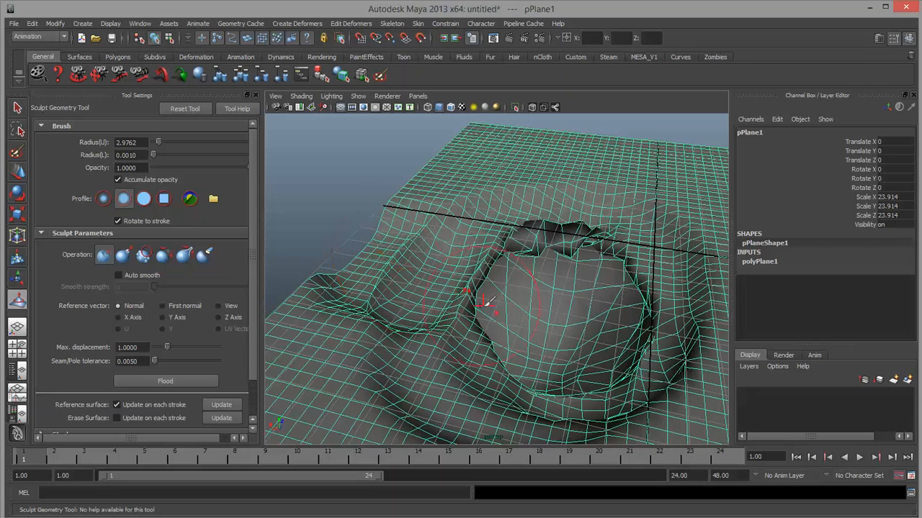
left_click_drag(418, 256, 401, 274)
mouse_move(449, 241)
left_mouse_down()
mouse_move(418, 268)
mouse_move(533, 266)
mouse_move(475, 279)
left_mouse_up()
key("ctrl+z")
key("ctrl+z")
key("ctrl+z")
key("ctrl+z")
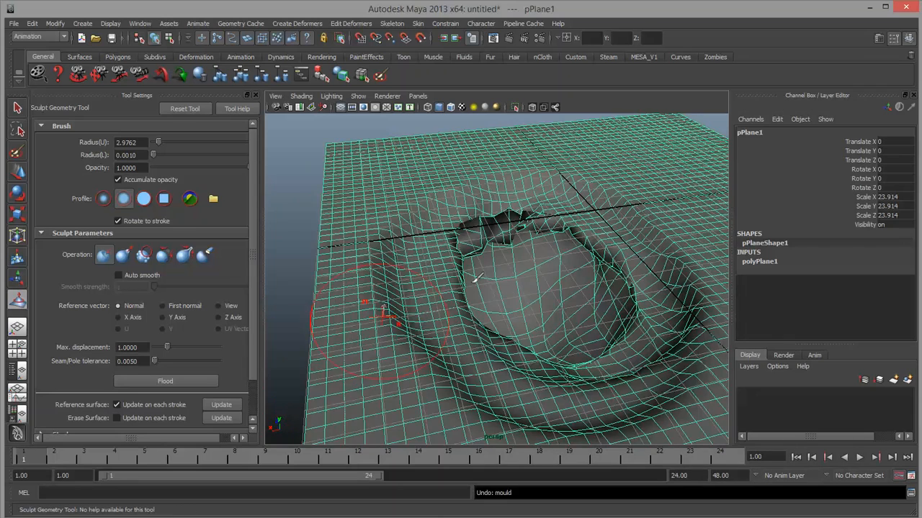
left_click_drag(539, 316, 504, 309, "alt")
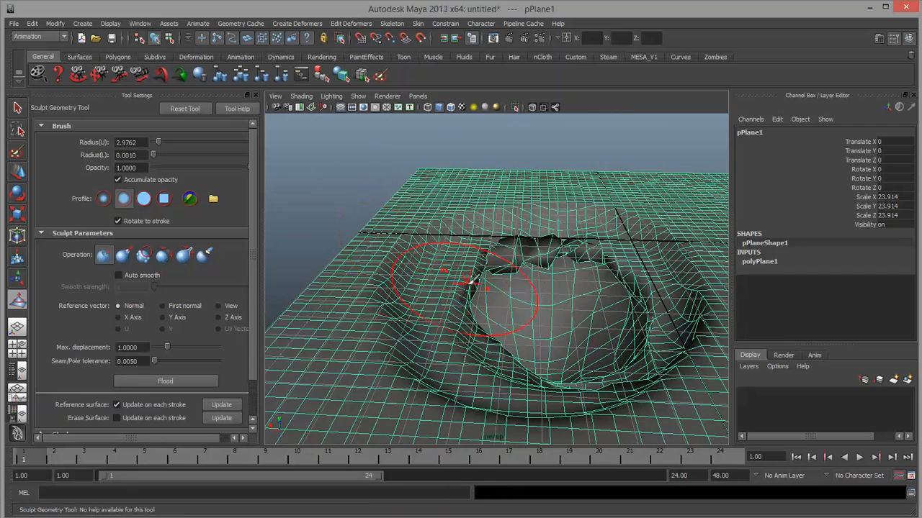
Step: Switch the sculpt operation to Erase and brush away the deep depression and its ragged rim until the plane is flat
left_click_drag(467, 283, 397, 267, "alt")
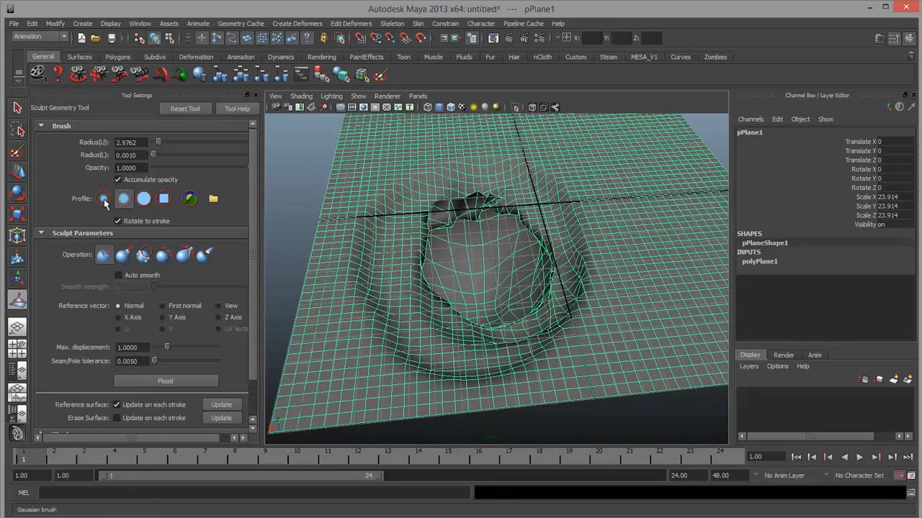
left_click(204, 256)
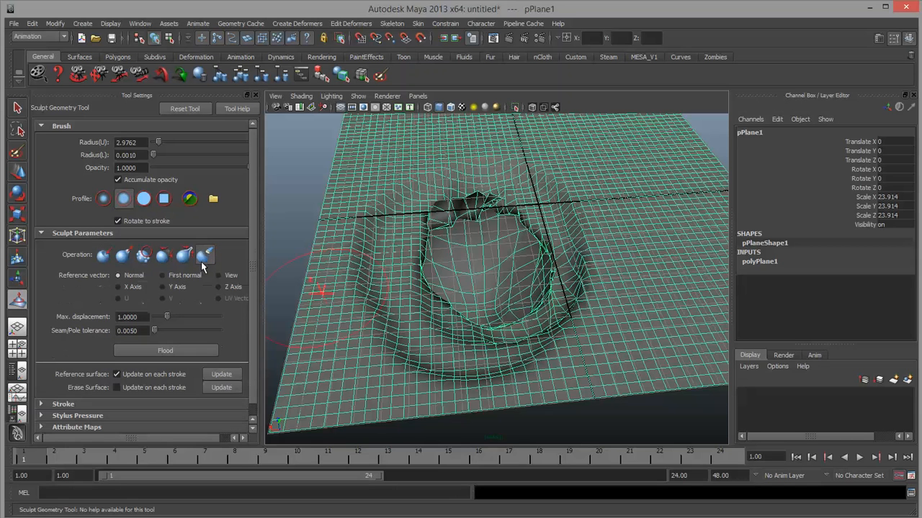
mouse_move(395, 317)
left_mouse_down()
mouse_move(443, 338)
mouse_move(515, 216)
mouse_move(519, 310)
mouse_move(475, 259)
mouse_move(504, 345)
mouse_move(504, 263)
mouse_move(478, 270)
mouse_move(484, 234)
mouse_move(472, 275)
left_mouse_up()
mouse_move(519, 223)
middle_mouse_down("alt")
mouse_move(529, 277)
mouse_move(516, 288)
middle_mouse_up("alt")
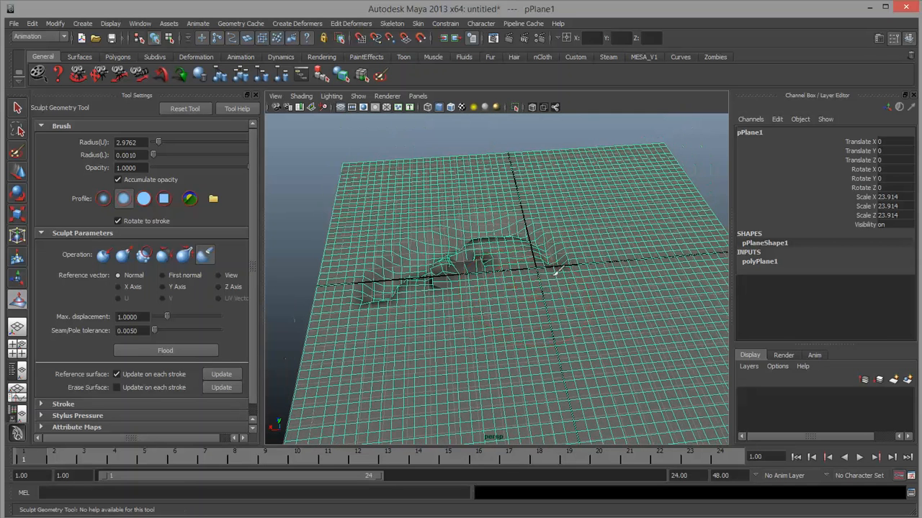
mouse_move(555, 271)
left_mouse_down()
mouse_move(481, 237)
mouse_move(374, 299)
mouse_move(474, 257)
left_mouse_up()
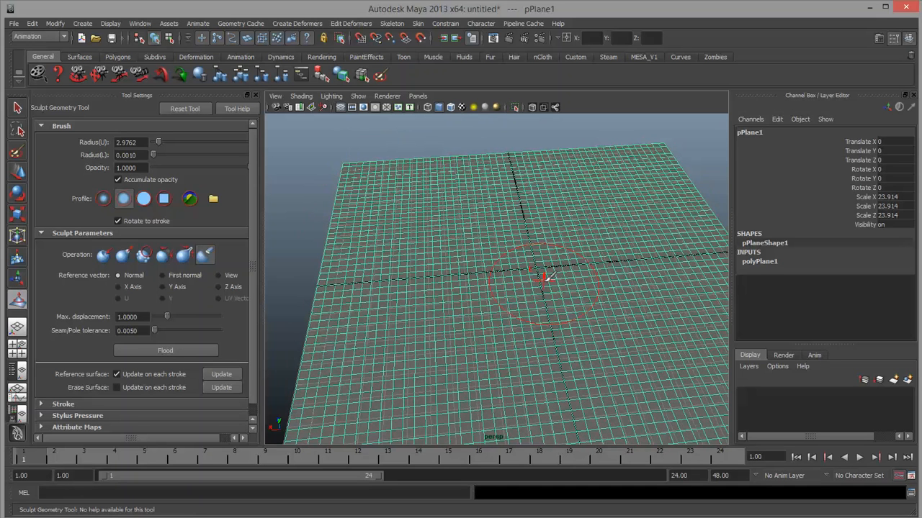
Step: Pull a rounded mound up near the middle of the plane and soften its slopes with the Smooth operation at smooth strength 1
left_click(123, 254)
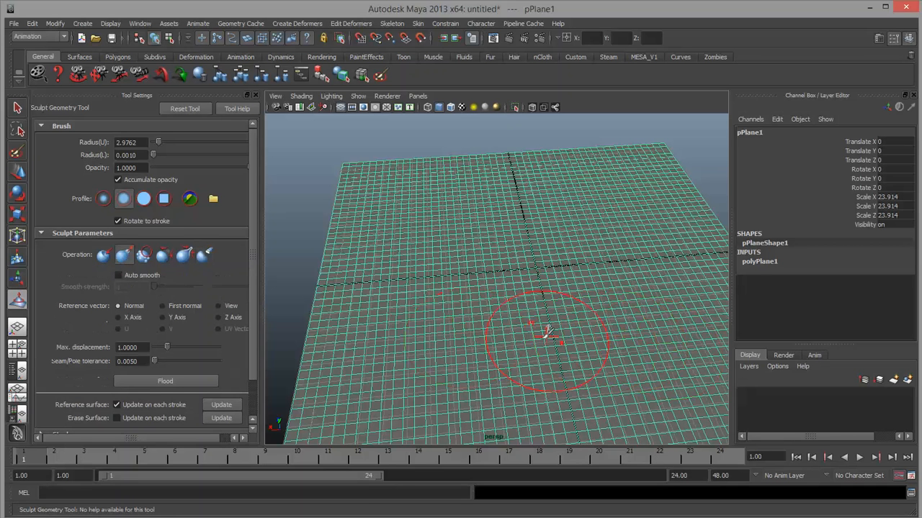
mouse_move(547, 333)
left_mouse_down()
mouse_move(552, 311)
mouse_move(545, 322)
mouse_move(551, 313)
mouse_move(538, 285)
mouse_move(504, 297)
left_mouse_up()
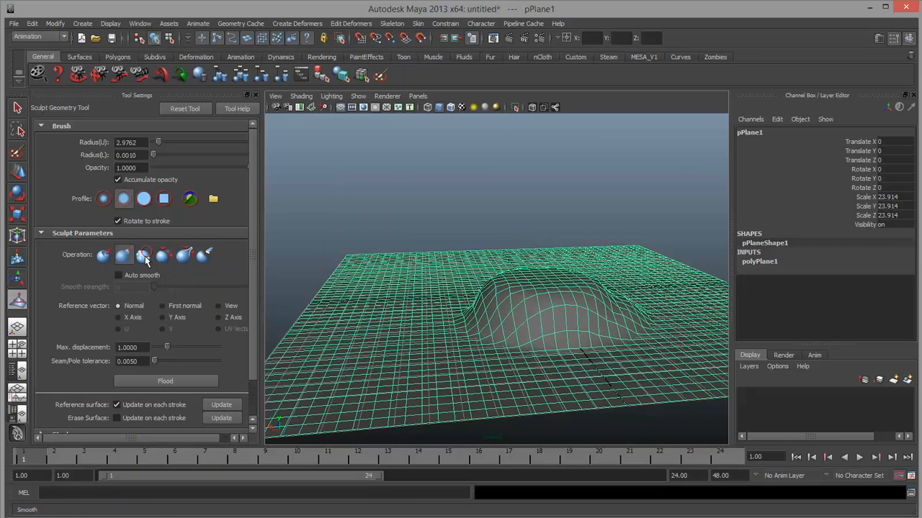
left_click(144, 256)
left_click_drag(477, 311, 477, 309, "alt")
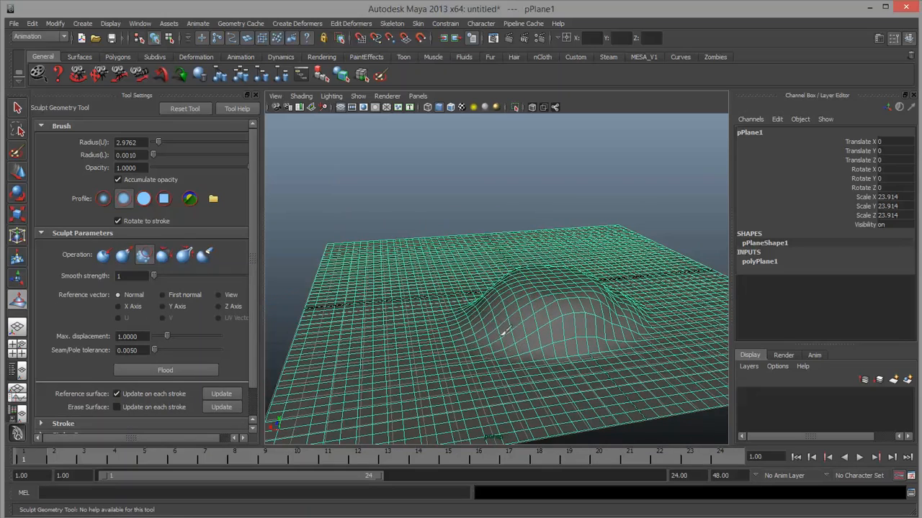
mouse_move(478, 309)
left_mouse_down("alt")
mouse_move(477, 336)
mouse_move(496, 279)
mouse_move(491, 332)
mouse_move(554, 338)
mouse_move(548, 333)
left_mouse_up("alt")
left_click_drag(520, 302, 494, 323, "alt")
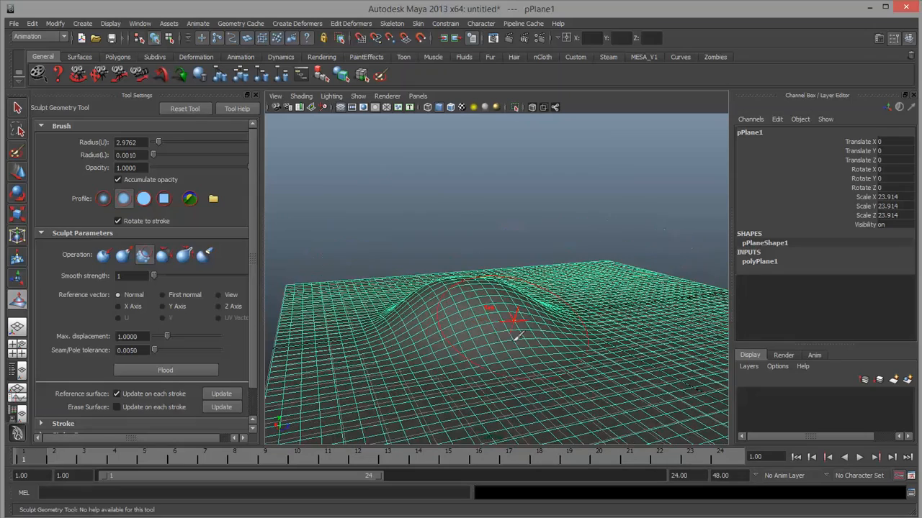
mouse_move(525, 363)
left_mouse_down("alt")
mouse_move(407, 335)
mouse_move(604, 350)
mouse_move(632, 363)
left_mouse_up("alt")
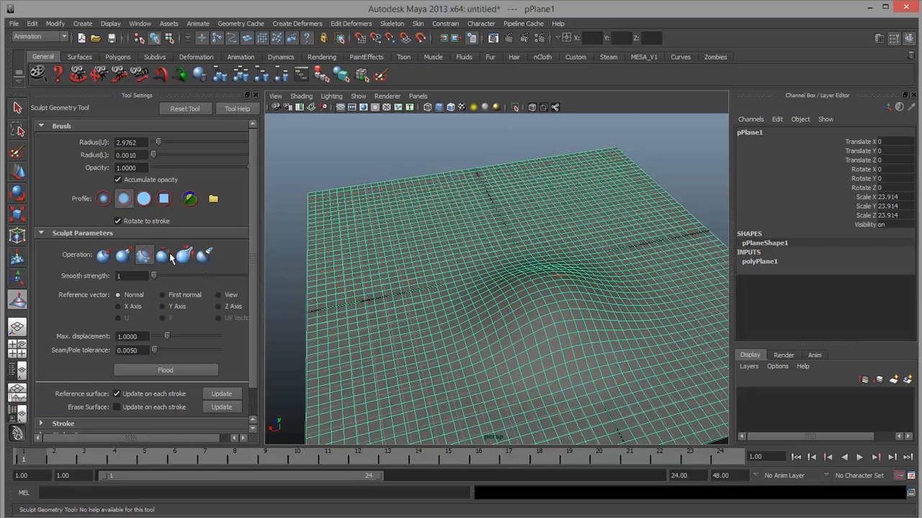
Step: Try the Relax operation on the mound, and gather its mesh into a crease with the Pinch operation at brush strength 1
left_click(171, 257)
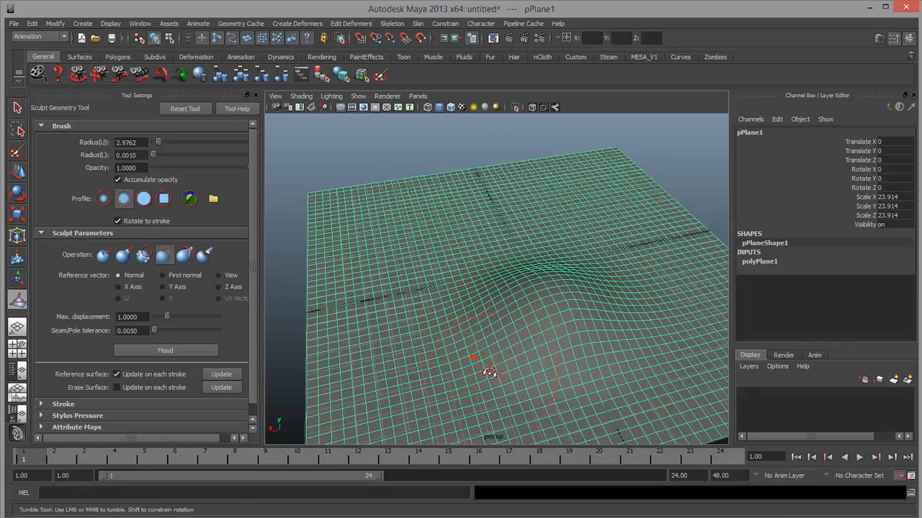
mouse_move(486, 364)
left_mouse_down("alt")
mouse_move(436, 306)
mouse_move(491, 317)
left_mouse_up("alt")
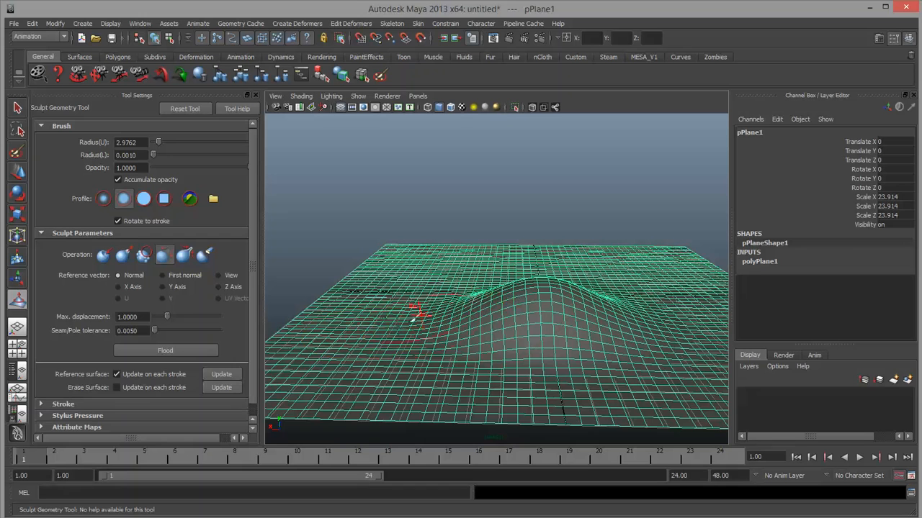
left_click_drag(441, 345, 489, 381, "alt")
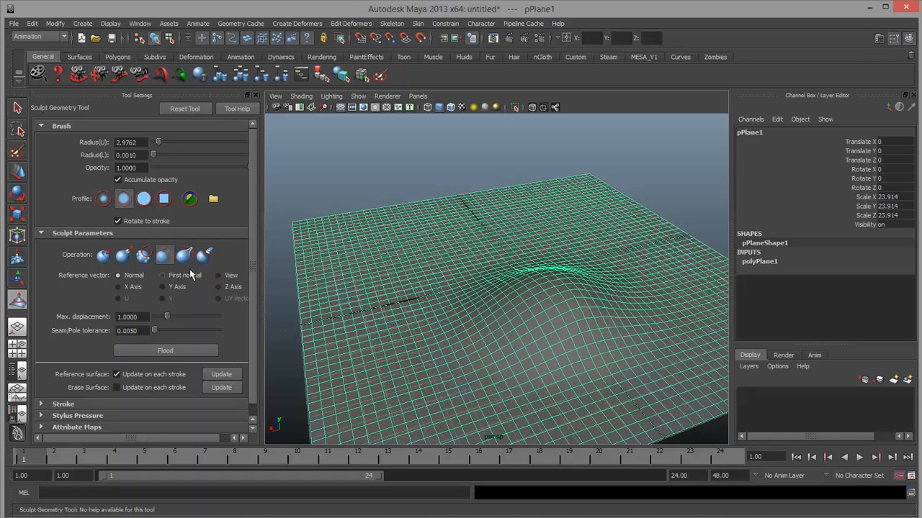
left_click(186, 257)
left_click_drag(514, 331, 481, 316, "alt")
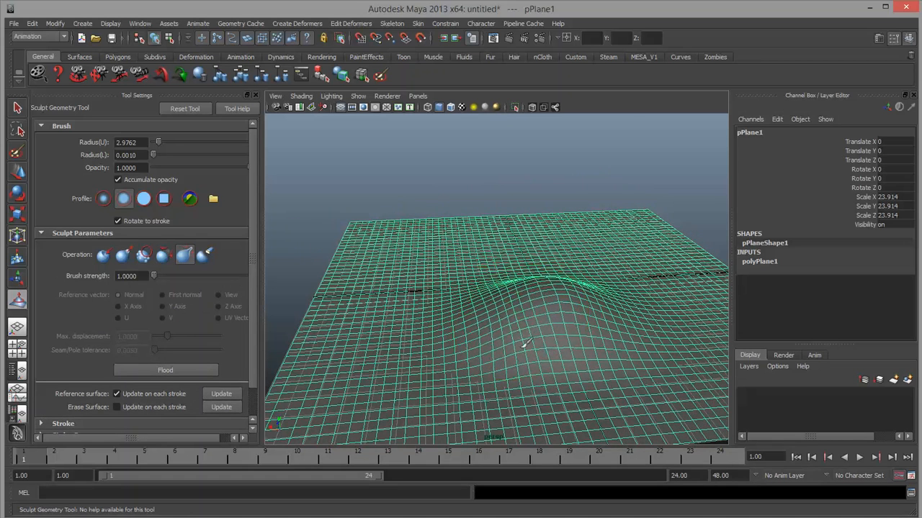
mouse_move(519, 250)
left_mouse_down()
mouse_move(520, 308)
mouse_move(544, 300)
mouse_move(488, 254)
mouse_move(508, 317)
mouse_move(508, 265)
mouse_move(540, 356)
left_mouse_up()
left_click_drag(563, 436, 533, 340, "alt")
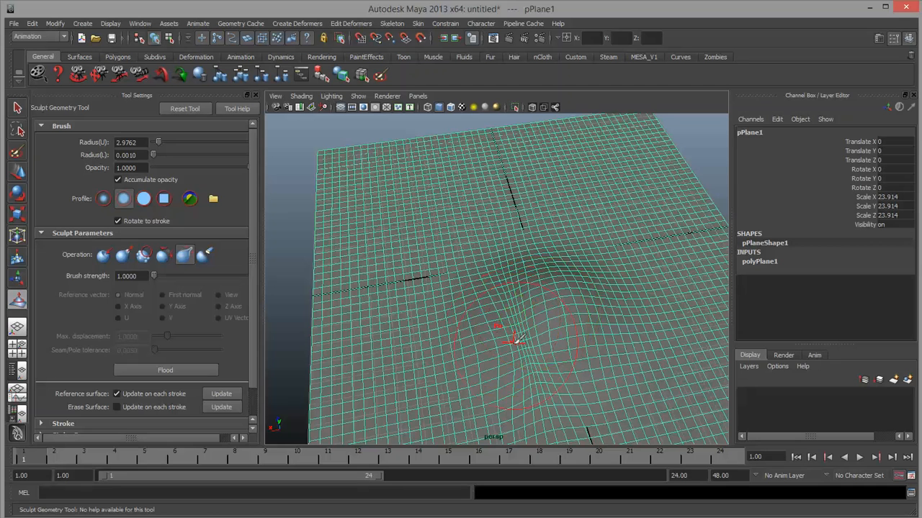
Step: Erase the pinched mound with brush strokes to flatten the whole plane
left_click(204, 254)
scroll(449, 274, "down", 3)
mouse_move(477, 245)
left_mouse_down()
mouse_move(545, 319)
mouse_move(512, 381)
mouse_move(569, 303)
mouse_move(504, 268)
left_mouse_up()
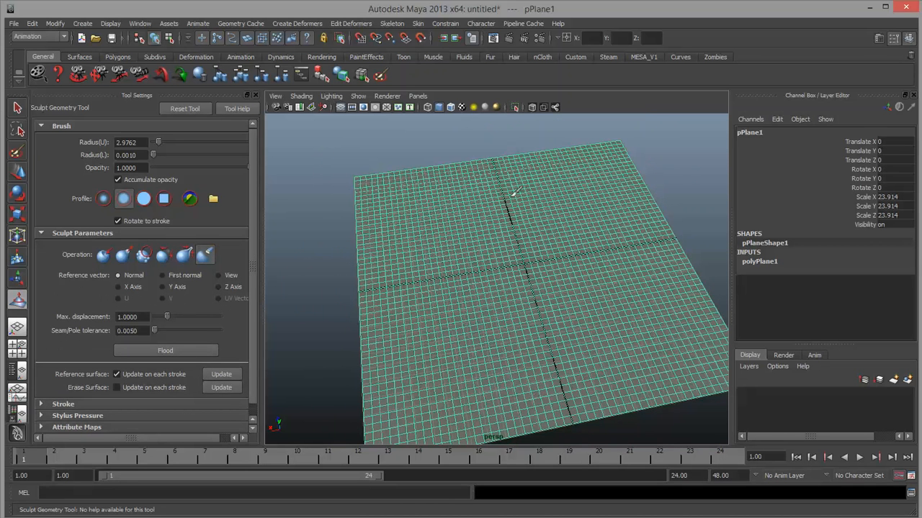
left_click_drag(512, 195, 508, 311)
left_click_drag(578, 321, 550, 310, "alt")
right_click_drag(550, 310, 489, 313, "alt")
left_click_drag(440, 313, 426, 289, "alt")
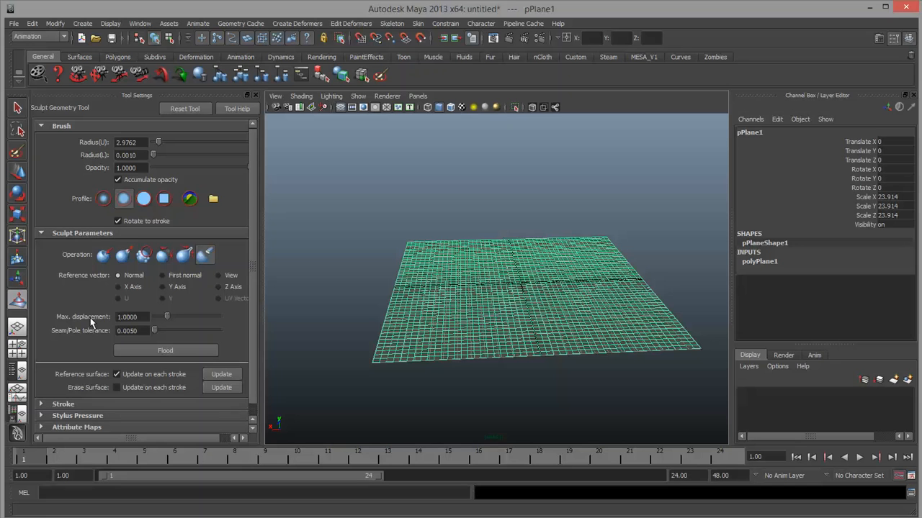
Step: Set the maximum displacement to 3 and pull a tall, steep mound up in the middle of the plane
left_click(104, 258)
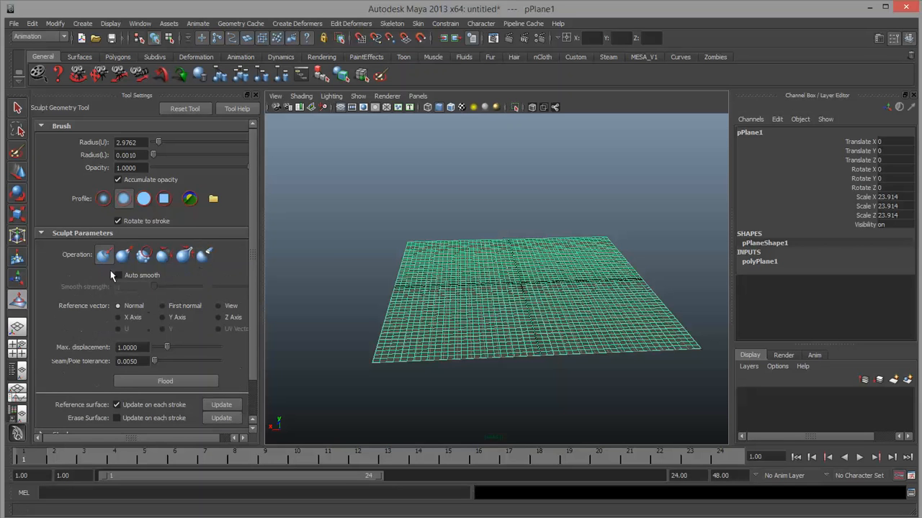
scroll(124, 326, "down", 2)
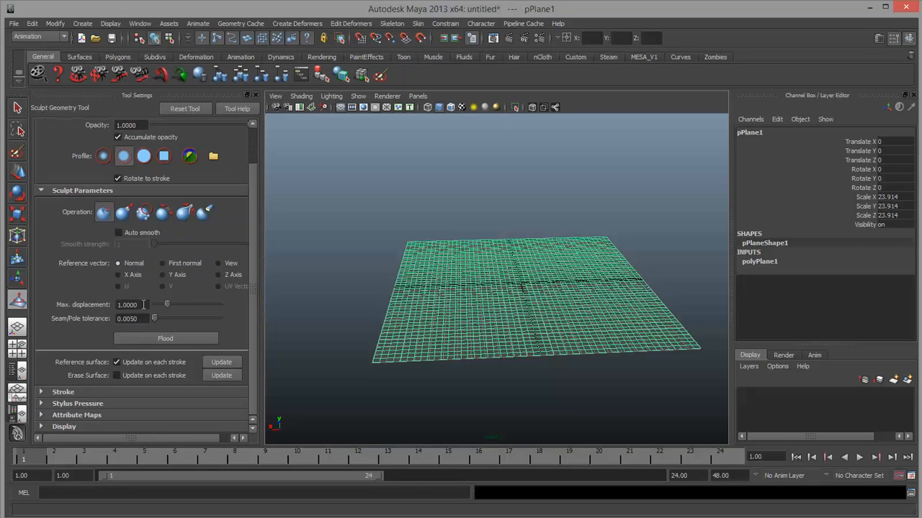
left_click(143, 304)
left_click(123, 214)
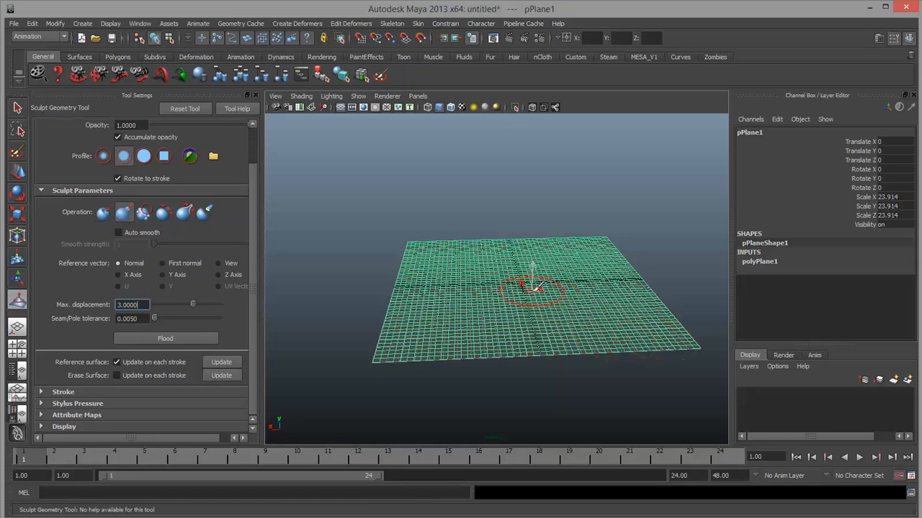
left_click_drag(533, 282, 556, 290)
scroll(594, 328, "up", 5)
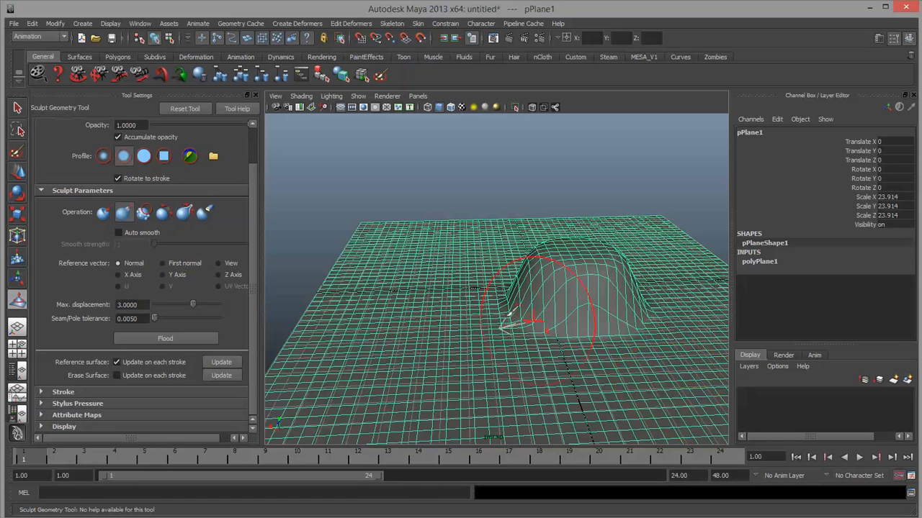
left_click_drag(510, 319, 529, 314, "alt")
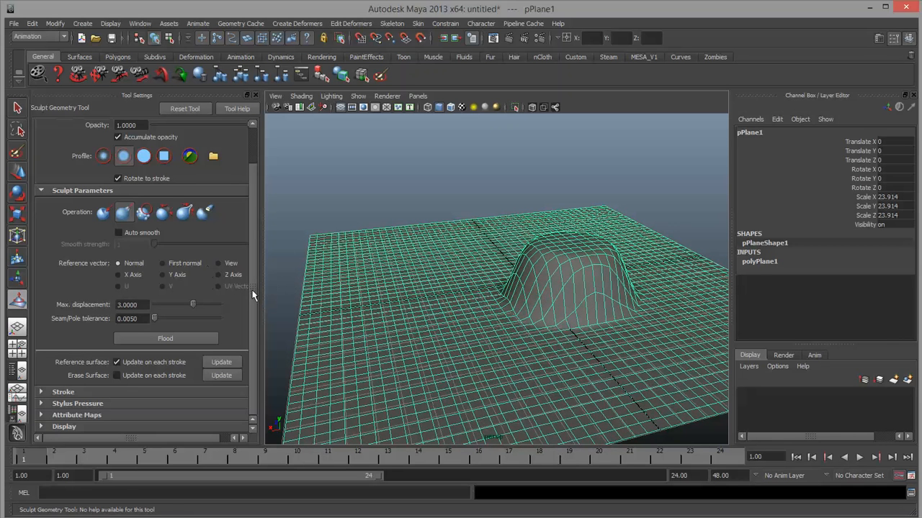
Step: Set the maximum displacement to 1 and Opacity to 0.4048, and pull more raised terrain beside the tall mound
left_click_drag(148, 306, 92, 303)
type("1")
key("Return")
mouse_move(465, 228)
left_mouse_down("alt")
mouse_move(458, 253)
mouse_move(468, 278)
left_mouse_up("alt")
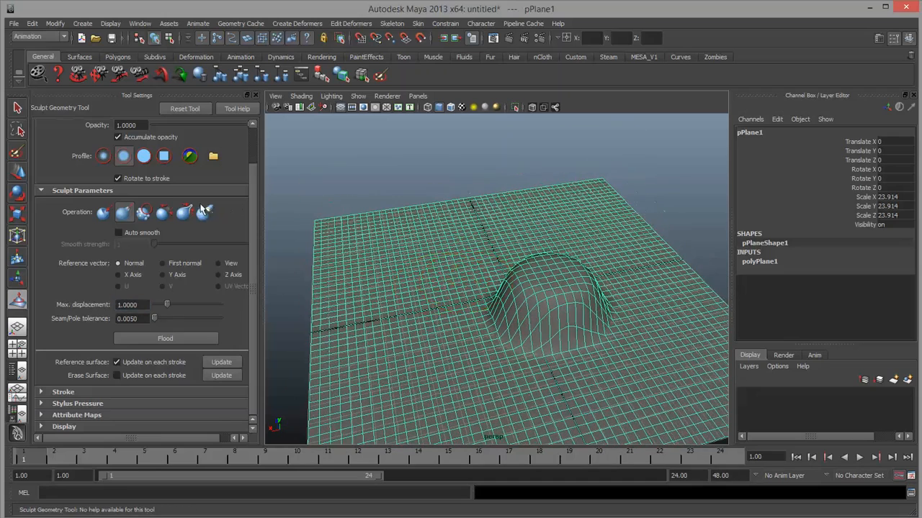
scroll(202, 207, "up", 2)
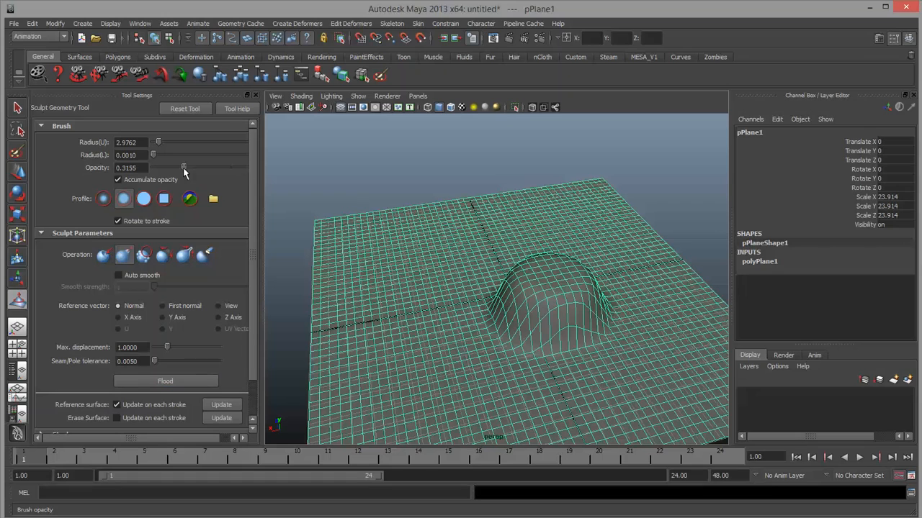
mouse_move(449, 294)
left_mouse_down()
mouse_move(497, 274)
mouse_move(483, 247)
mouse_move(504, 337)
mouse_move(440, 304)
mouse_move(416, 346)
mouse_move(433, 335)
mouse_move(631, 311)
mouse_move(416, 304)
mouse_move(455, 310)
mouse_move(434, 316)
mouse_move(383, 277)
mouse_move(421, 264)
mouse_move(484, 358)
mouse_move(449, 329)
left_mouse_up()
Step: Smooth the slopes and the junction between the neighbouring mounds with the brush at smooth strength 1
left_click(144, 254)
mouse_move(488, 263)
left_mouse_down()
mouse_move(530, 319)
mouse_move(514, 304)
mouse_move(537, 306)
mouse_move(458, 271)
mouse_move(496, 302)
left_mouse_up()
mouse_move(516, 302)
left_mouse_down("alt")
mouse_move(508, 312)
mouse_move(519, 309)
left_mouse_up("alt")
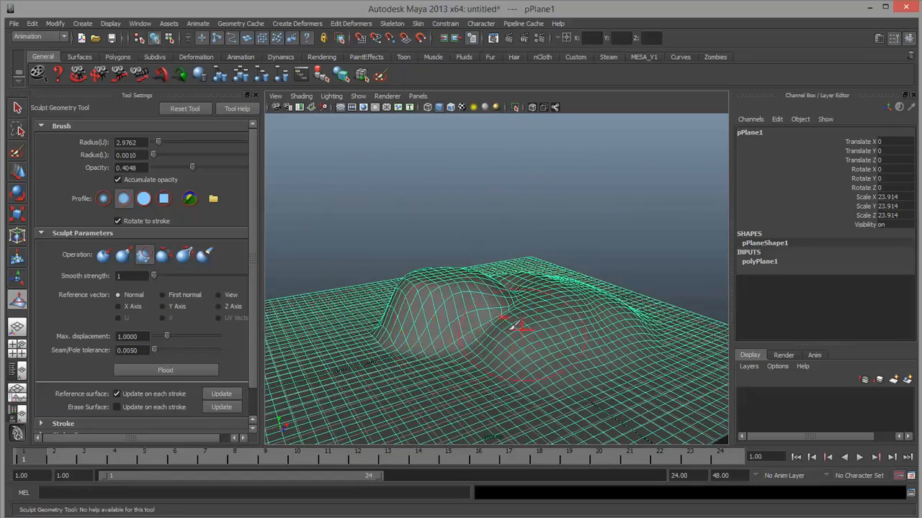
mouse_move(468, 340)
left_mouse_down("alt")
mouse_move(339, 323)
mouse_move(403, 353)
mouse_move(450, 390)
mouse_move(408, 330)
mouse_move(427, 344)
mouse_move(454, 339)
left_mouse_up("alt")
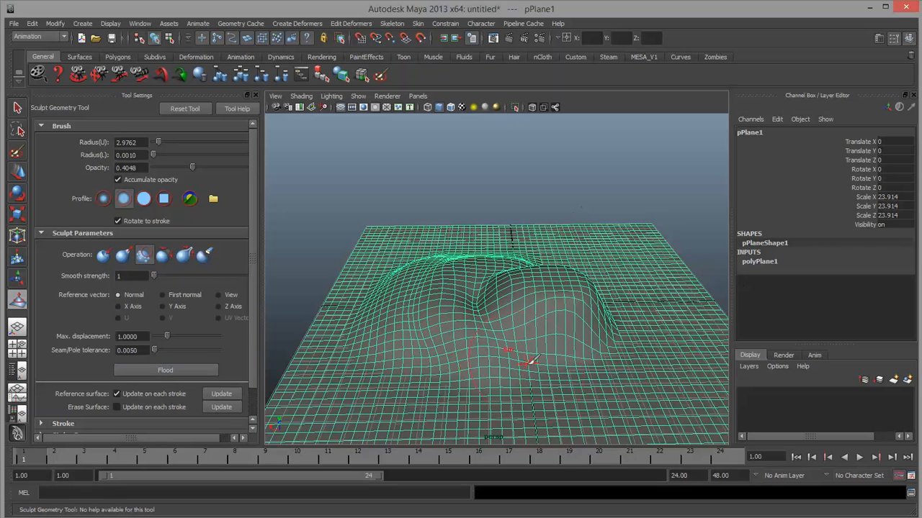
Step: Flood the whole plane repeatedly with the Smooth operation to soften all the mounds evenly
scroll(531, 361, "down", 2)
left_click(186, 372)
left_click(186, 372)
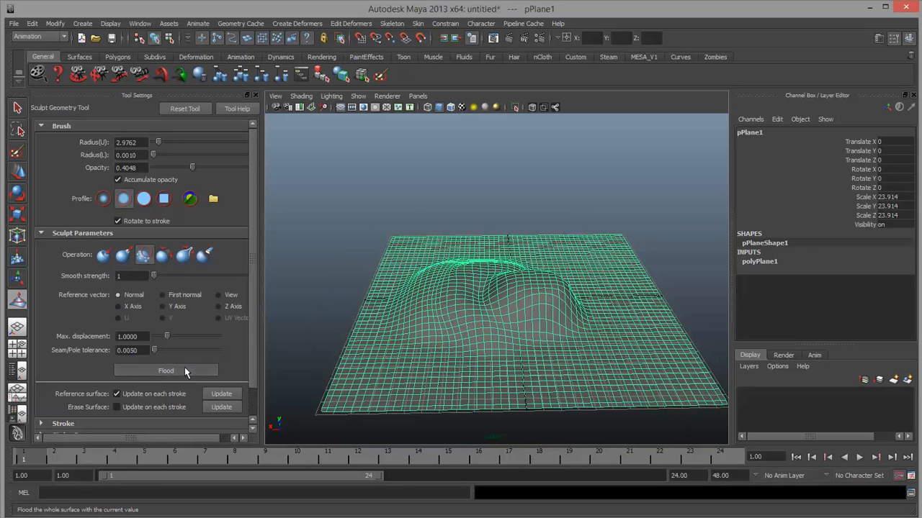
left_click(186, 370)
left_click(184, 370)
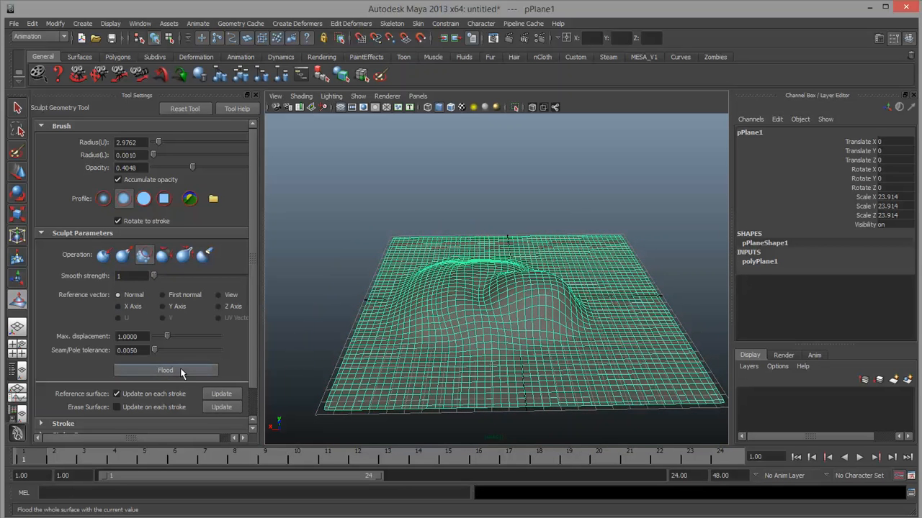
left_click(180, 368)
mouse_move(483, 335)
left_mouse_down("alt")
mouse_move(609, 293)
mouse_move(461, 338)
mouse_move(545, 335)
mouse_move(528, 268)
left_mouse_up("alt")
scroll(545, 335, "up", 3)
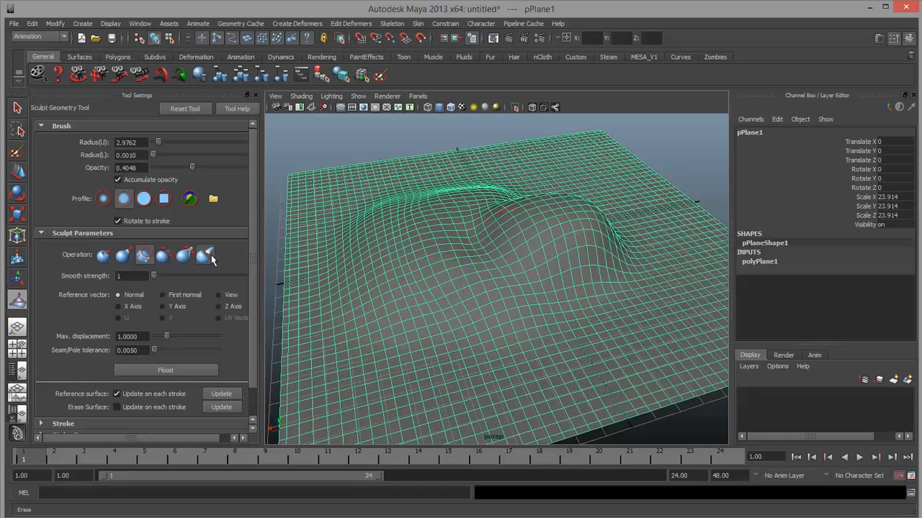
Step: Flood the whole plane repeatedly with the Erase operation at Opacity 0.4048 to lower the mounds gradually
left_click(204, 254)
left_click(165, 351)
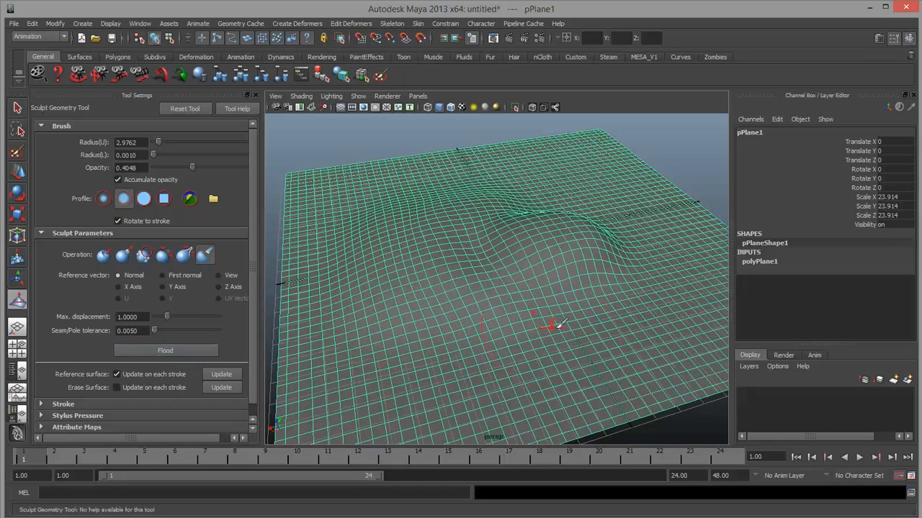
scroll(548, 324, "down", 5)
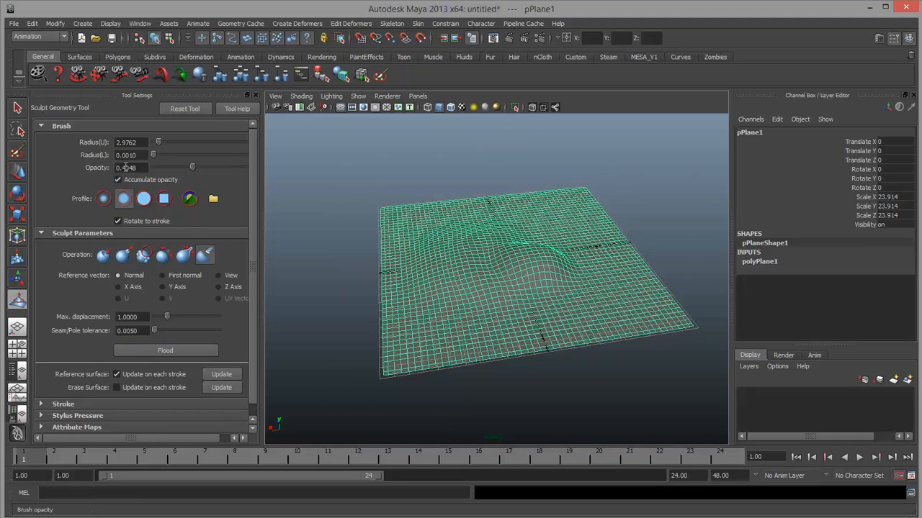
scroll(502, 352, "up", 4)
mouse_move(506, 351)
left_mouse_down("alt")
mouse_move(551, 329)
mouse_move(431, 299)
left_mouse_up("alt")
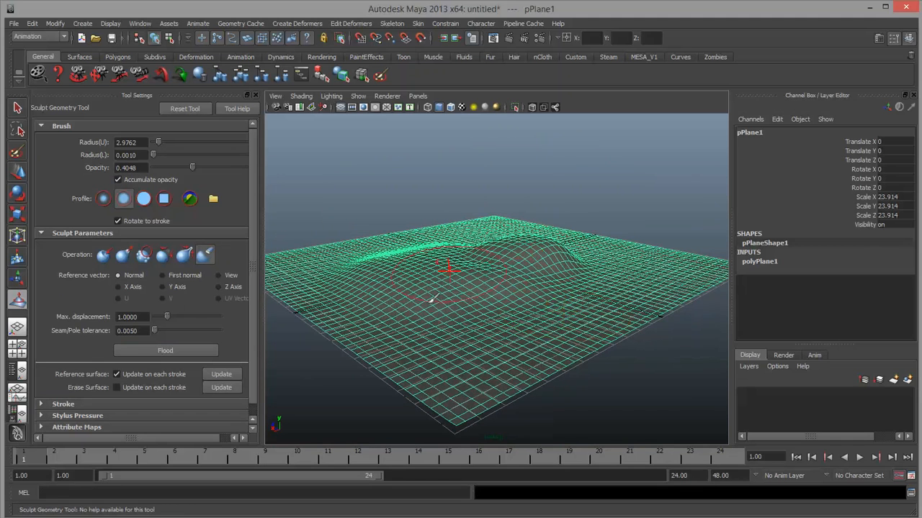
left_click(172, 351)
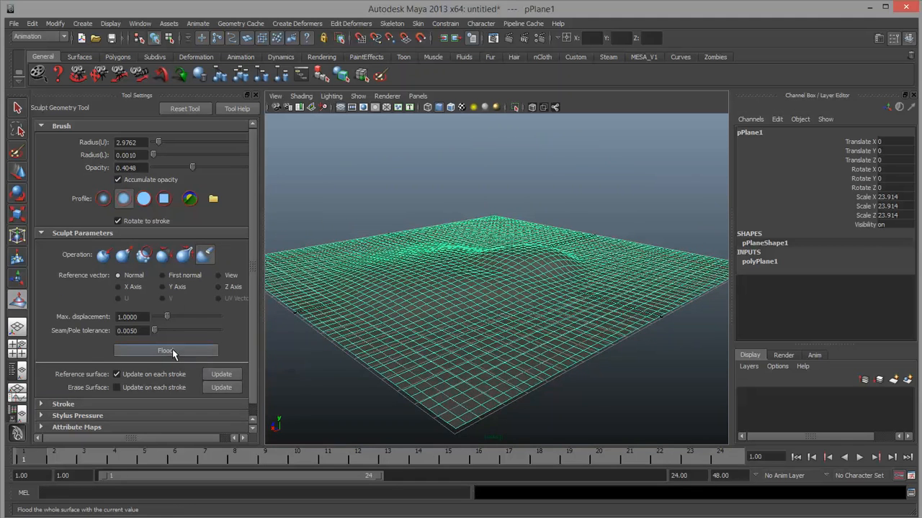
left_click(173, 351)
left_click(173, 351)
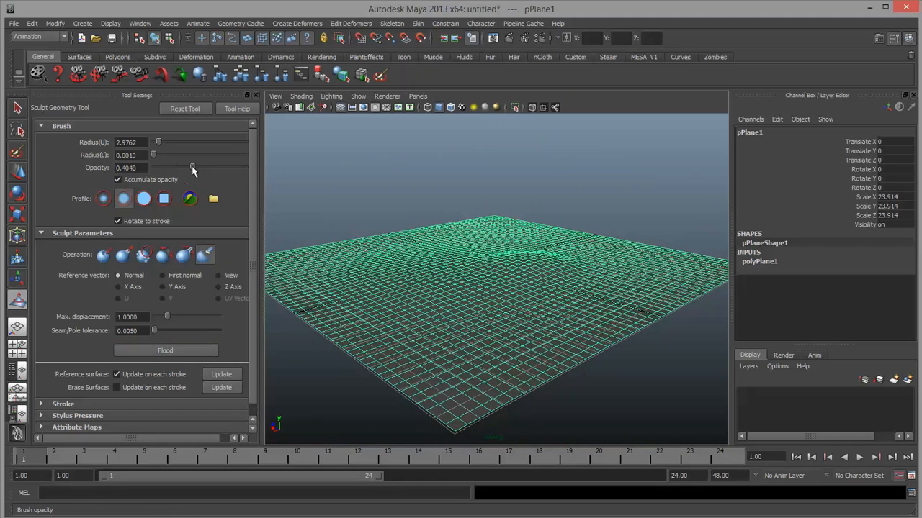
Step: Raise Opacity to 1 and flood the plane with Erase to remove the remaining relief completely
left_click(180, 350)
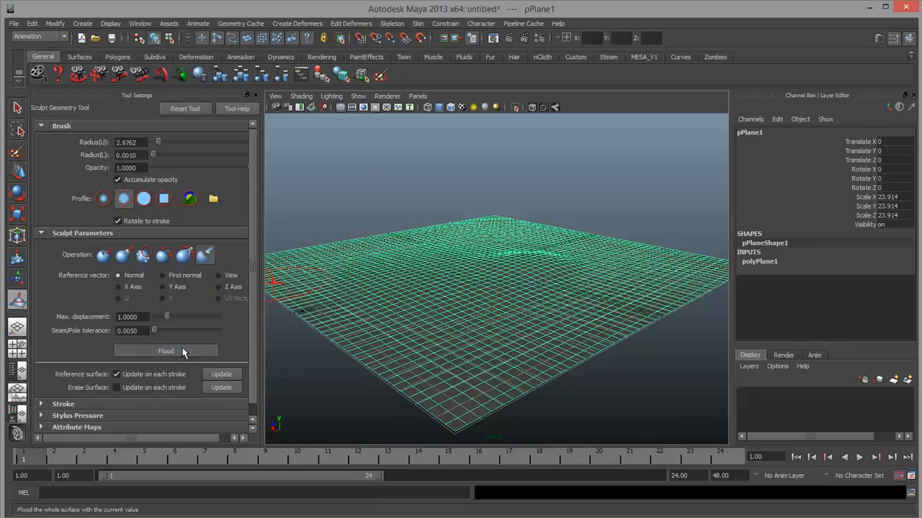
left_click_drag(490, 294, 454, 305, "alt")
right_click_drag(455, 304, 545, 306, "alt")
middle_click_drag(545, 307, 537, 263, "alt")
right_click_drag(537, 264, 504, 263, "alt")
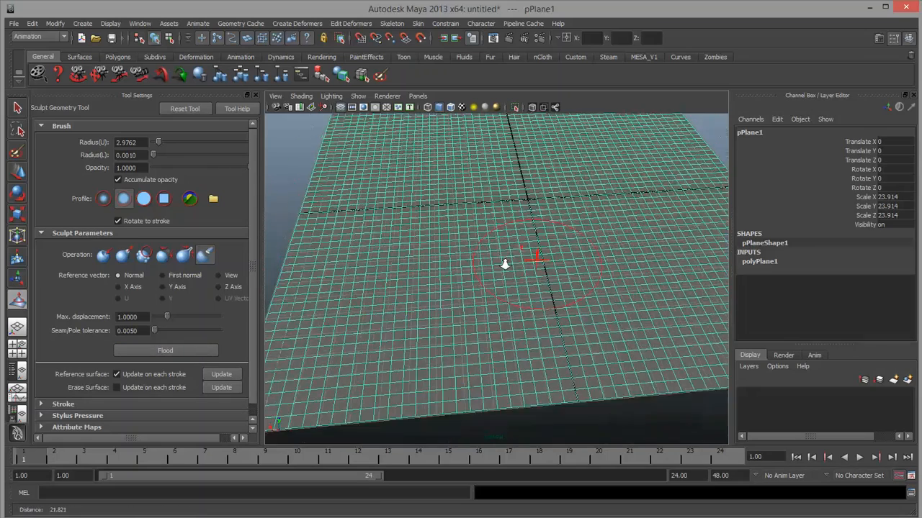
Step: Examine the Stylus Pressure options of the Sculpt Geometry Tool
left_click_drag(510, 261, 500, 271, "alt")
scroll(504, 270, "down", 3)
scroll(522, 273, "down", 2)
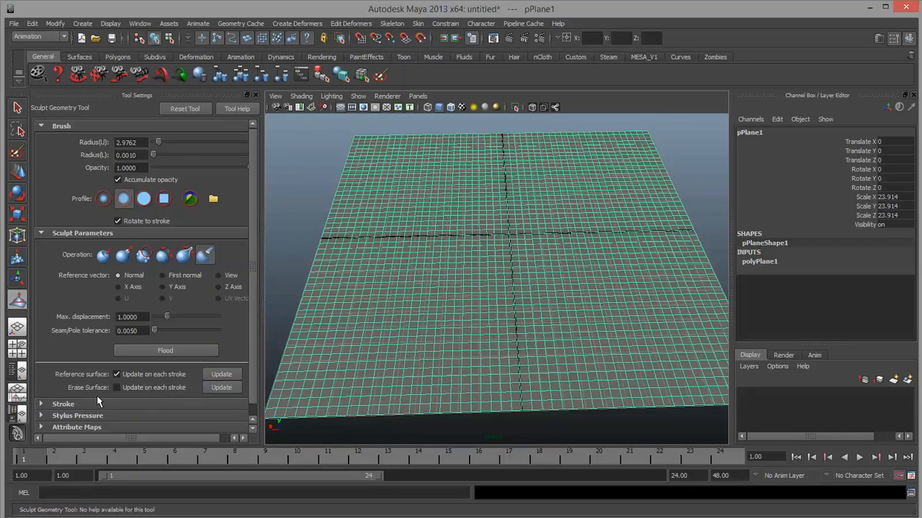
scroll(97, 396, "down", 1)
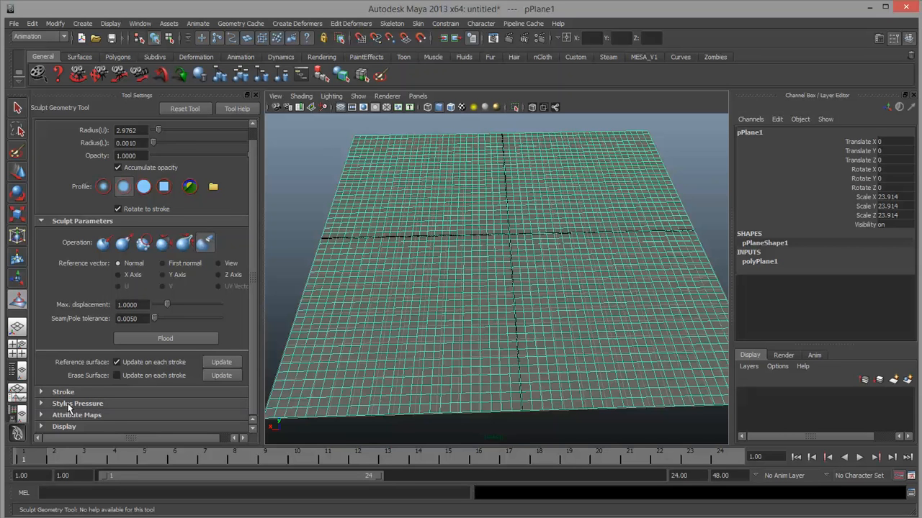
left_click(68, 404)
scroll(68, 409, "down", 2)
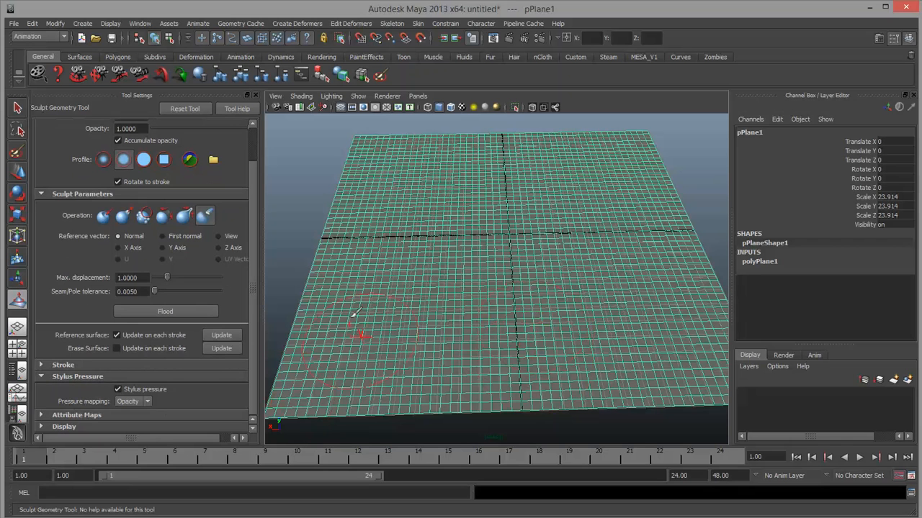
left_click(47, 376)
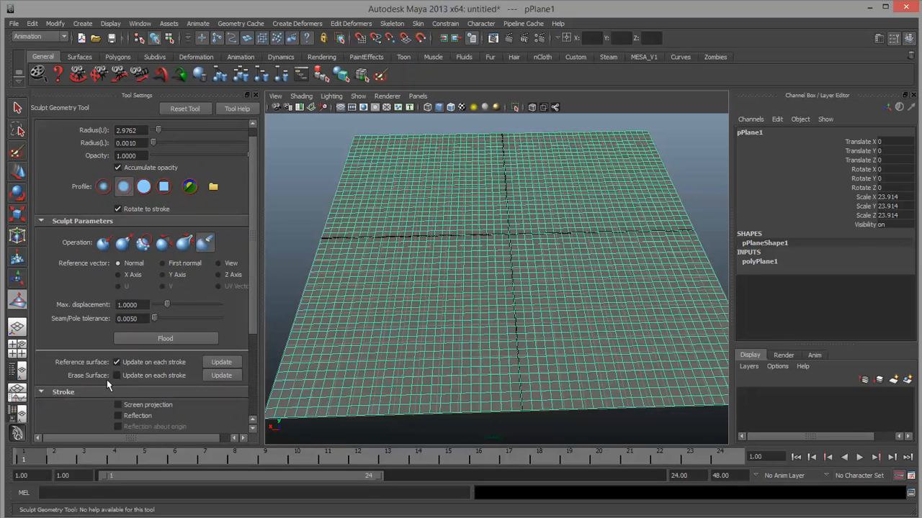
Step: Enable Reflection for the sculpt strokes and choose the Pull operation
left_click(107, 382)
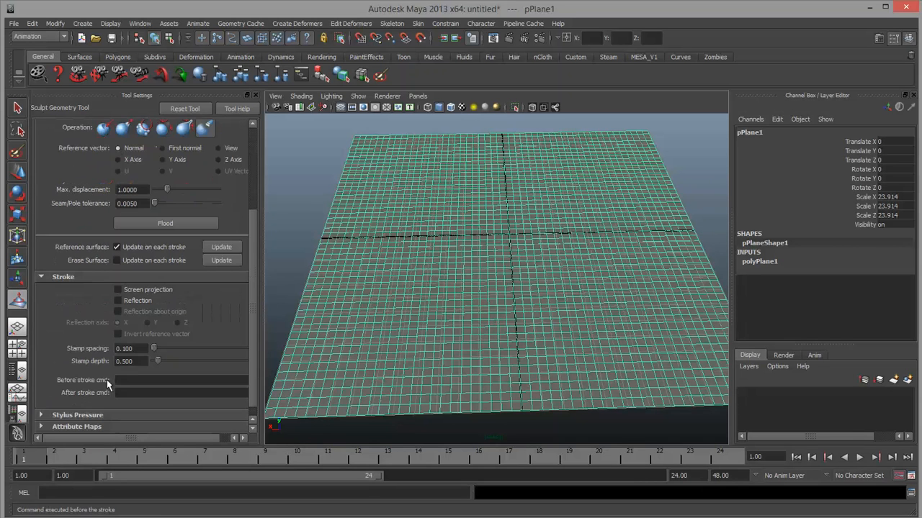
left_click(124, 300)
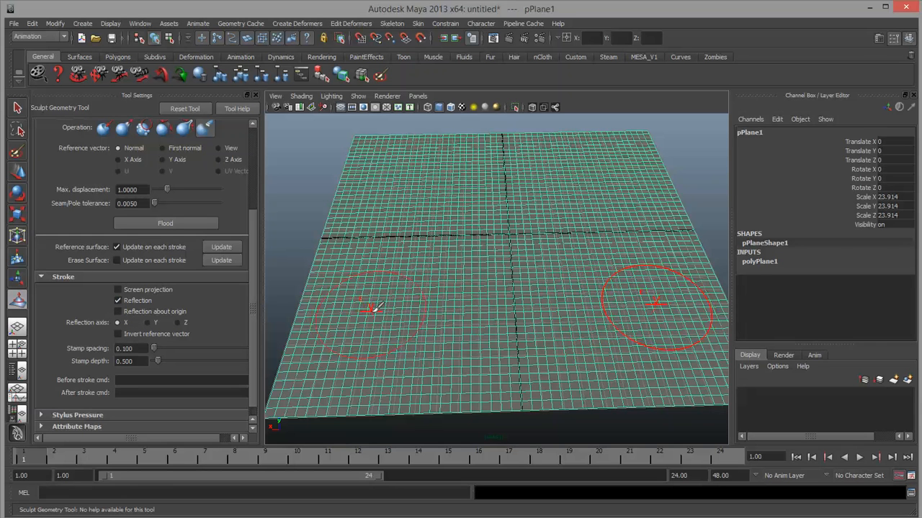
left_click(123, 128)
Step: Try pulling up mirrored ridges along both halves of the plane with two long strokes each side, and undo them
mouse_move(368, 296)
left_mouse_down()
mouse_move(374, 216)
mouse_move(367, 175)
left_mouse_up()
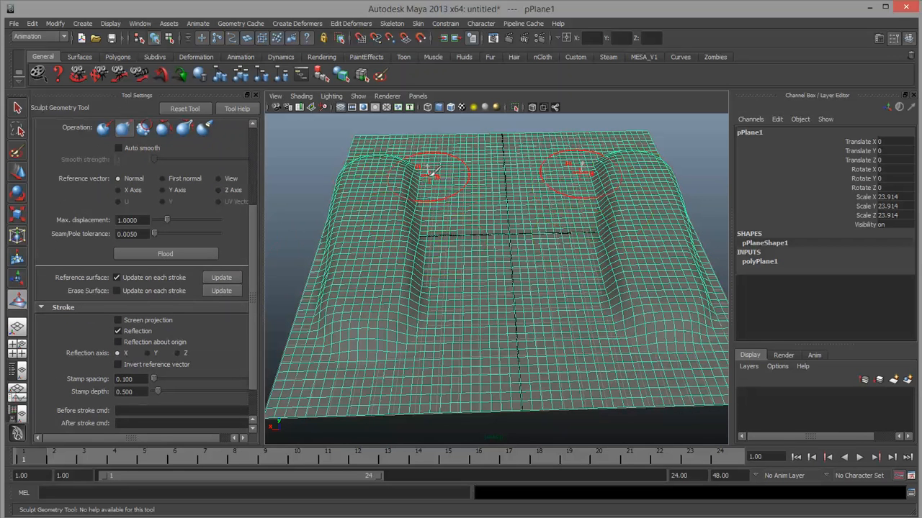
left_click_drag(431, 172, 421, 342)
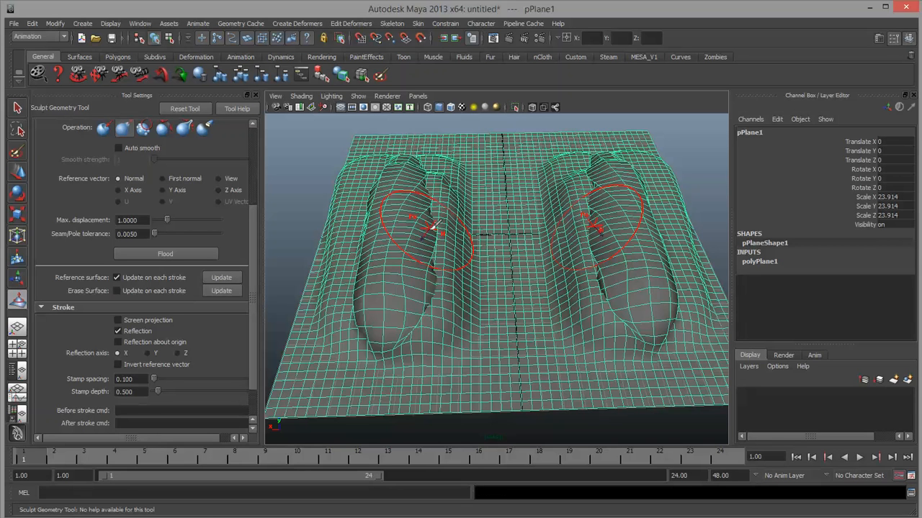
key("ctrl+z")
key("ctrl+z")
key("ctrl+z")
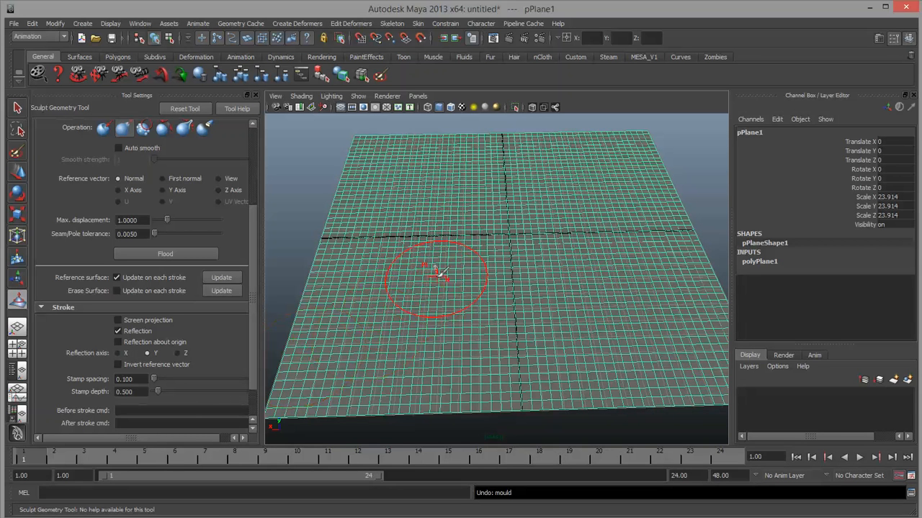
Step: Try strokes with the reflection axis on Z, and on X with Invert reference vector enabled, undoing each trial
mouse_move(447, 312)
left_mouse_down("alt")
mouse_move(438, 270)
mouse_move(452, 293)
mouse_move(463, 290)
mouse_move(434, 275)
mouse_move(500, 293)
mouse_move(515, 232)
mouse_move(512, 208)
mouse_move(492, 251)
mouse_move(456, 206)
mouse_move(442, 309)
mouse_move(403, 344)
mouse_move(612, 261)
mouse_move(436, 311)
mouse_move(514, 334)
mouse_move(463, 288)
mouse_move(479, 329)
mouse_move(508, 326)
left_mouse_up("alt")
key("ctrl+z")
left_click(178, 354)
key("ctrl+z")
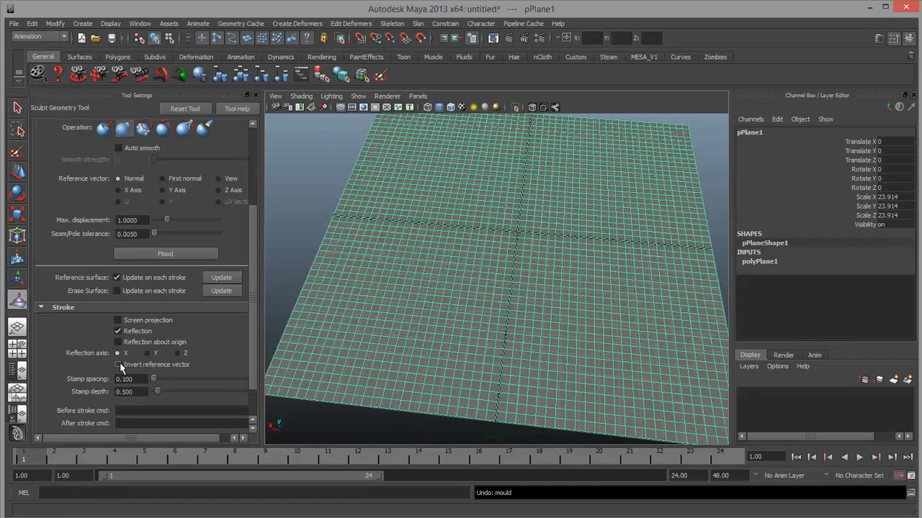
mouse_move(439, 162)
left_mouse_down()
mouse_move(437, 322)
mouse_move(447, 269)
mouse_move(436, 324)
mouse_move(479, 300)
mouse_move(458, 299)
mouse_move(457, 311)
left_mouse_up()
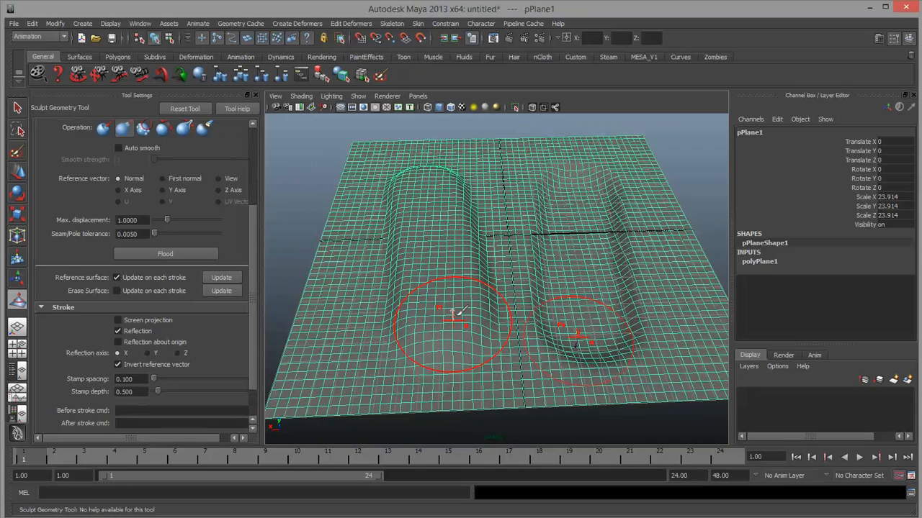
key("ctrl+z")
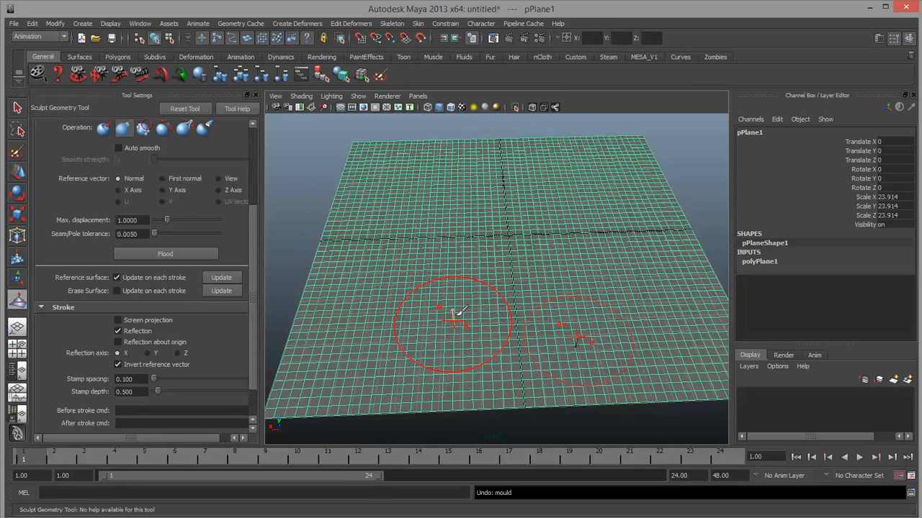
Step: Delete the plane and create a polygon sphere at the origin
key("f")
key("w")
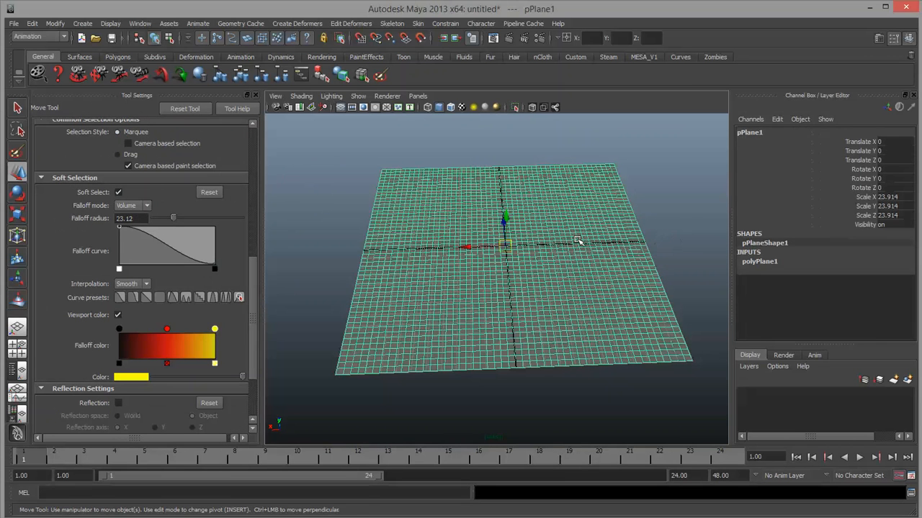
left_click(576, 241)
left_click(83, 23)
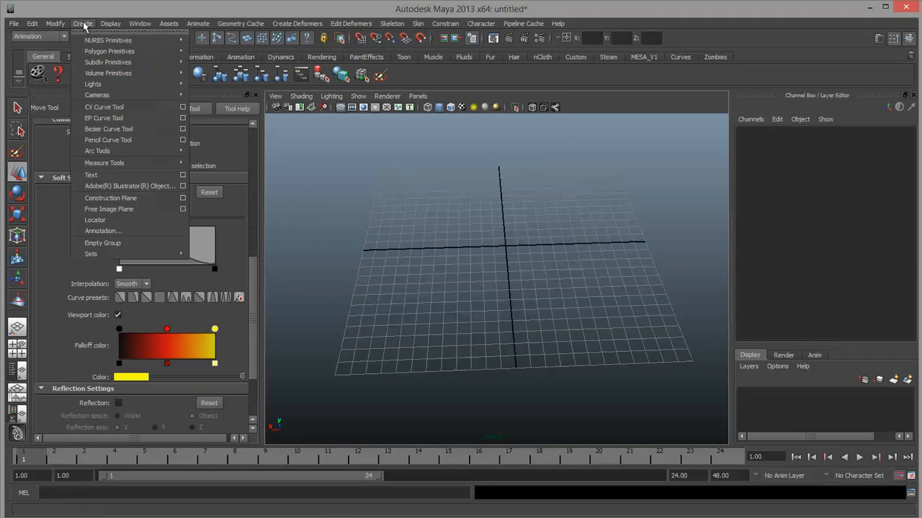
mouse_move(92, 63)
left_click(212, 58)
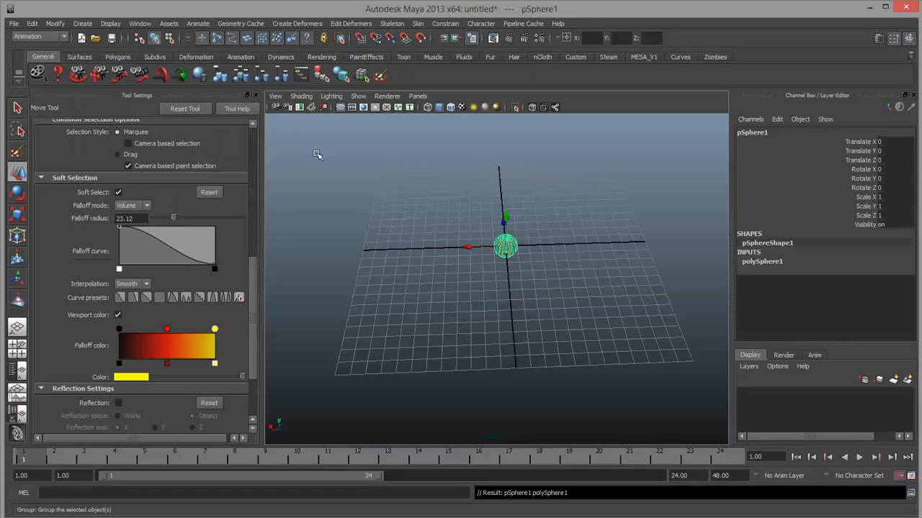
Step: Rotate the sphere so that its Rotate Z value is 90
scroll(521, 299, "up", 5)
scroll(521, 299, "up", 5)
middle_click_drag(516, 237, 478, 414, "alt")
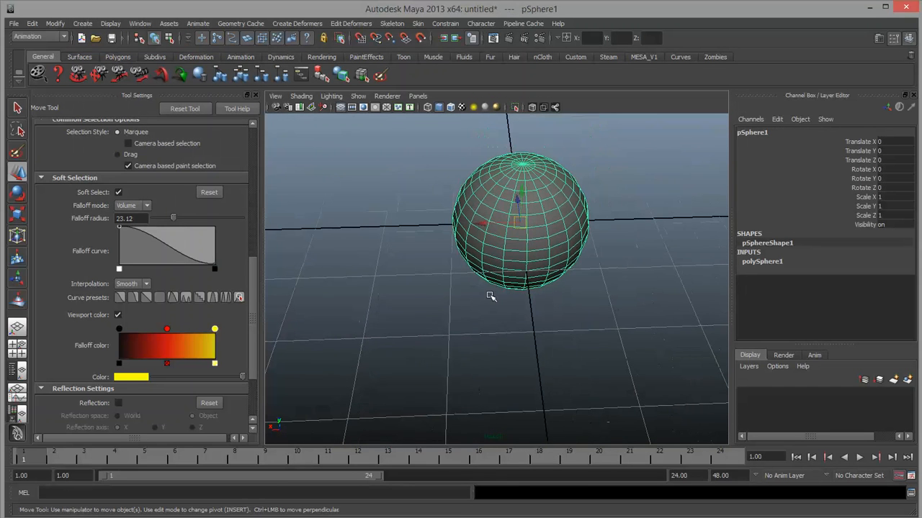
key("e")
left_click_drag(509, 178, 430, 213)
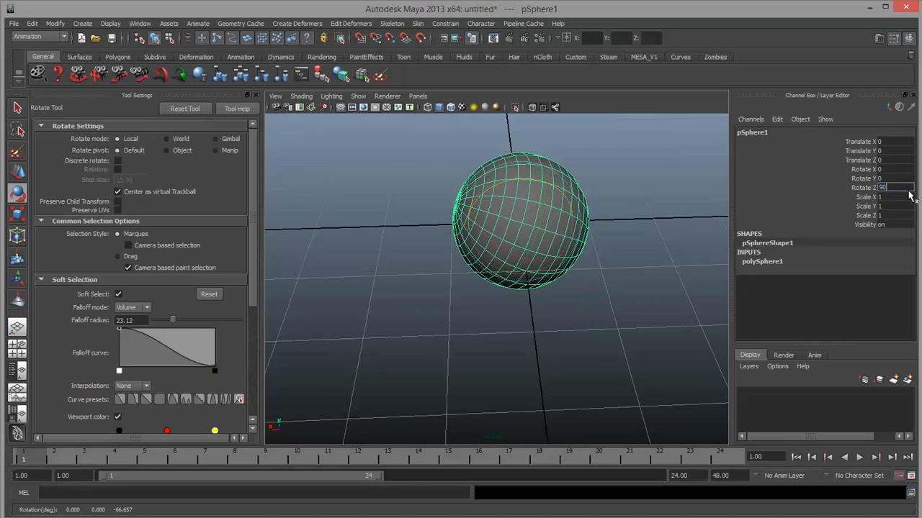
key("Return")
Step: Scale the sphere up uniformly to about 11.834 on all axes
left_click(530, 290)
scroll(514, 257, "down", 3)
left_click(514, 257)
key("r")
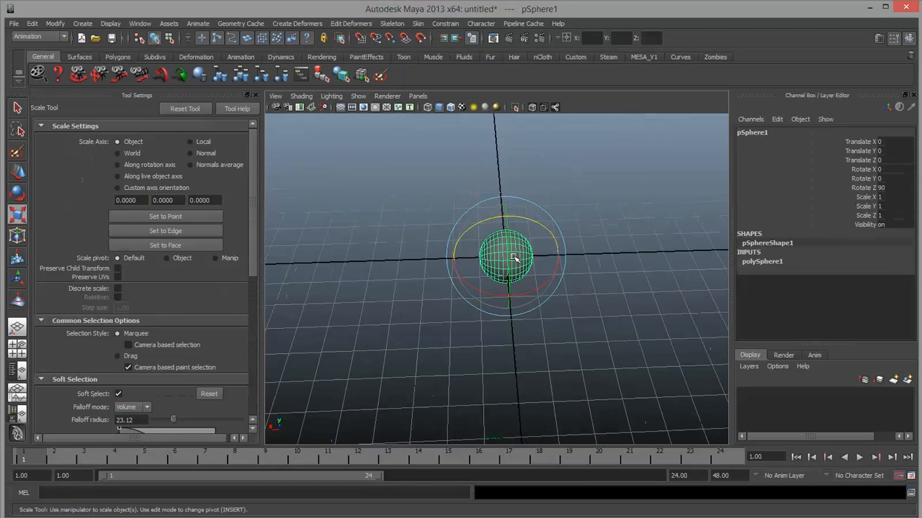
left_click_drag(514, 257, 705, 261)
scroll(511, 264, "down", 5)
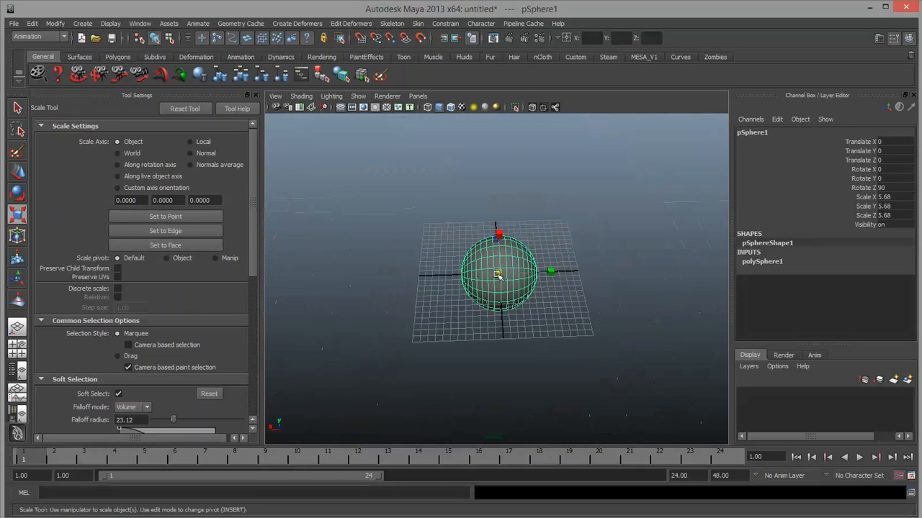
left_click_drag(498, 275, 571, 266)
Step: Set the sphere's Subdivisions Axis and Subdivisions Height to 50
left_click(778, 261)
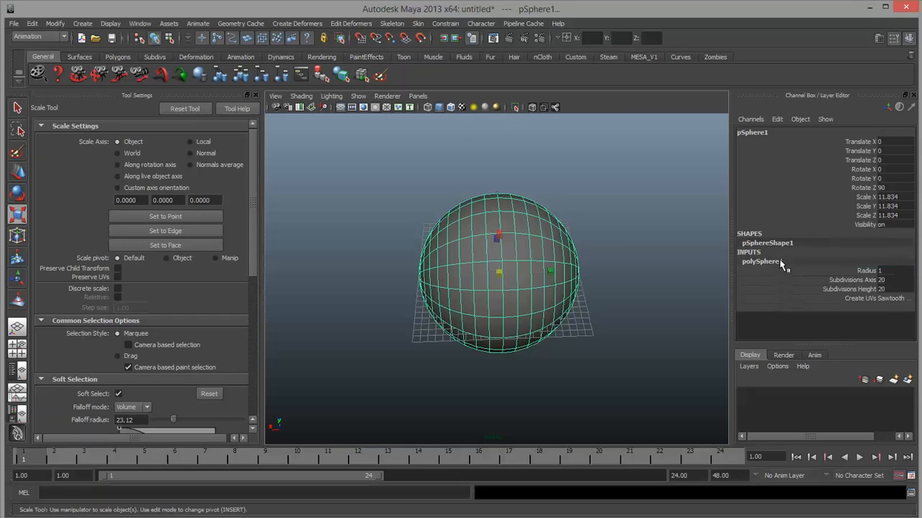
left_click_drag(858, 280, 860, 289)
middle_click_drag(589, 293, 889, 289)
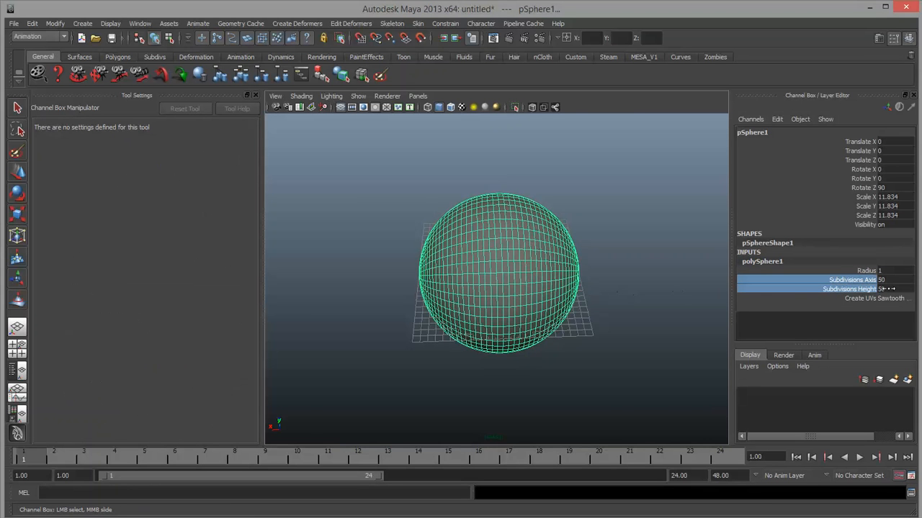
Step: Activate the Sculpt paint tool on the sphere
scroll(496, 336, "up", 5)
right_click(531, 258)
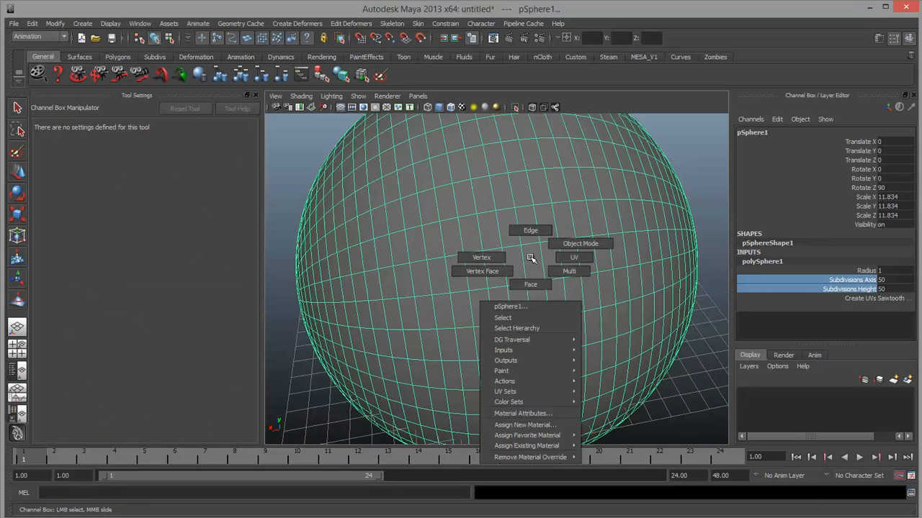
mouse_move(537, 371)
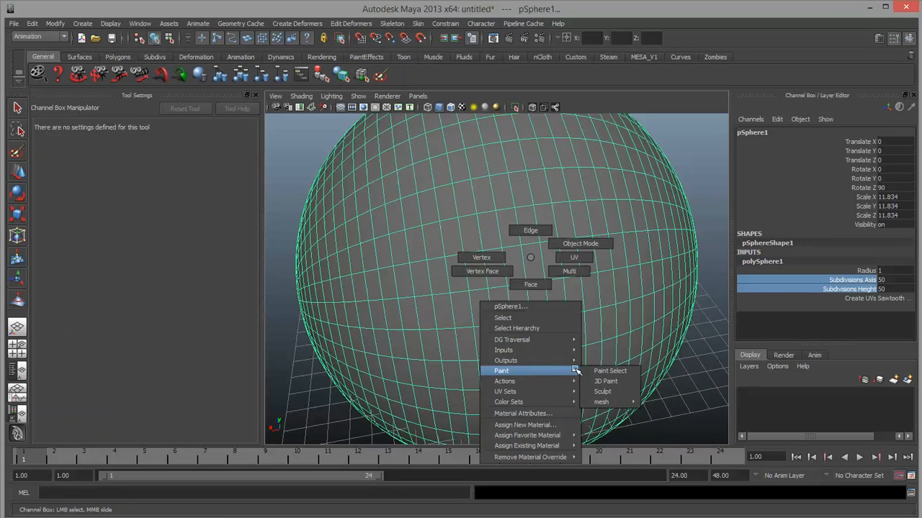
left_click(602, 392)
Step: Pull one pole of the sphere outward with the sculpt brush into a blunt, neck-like protrusion
scroll(442, 298, "down", 5)
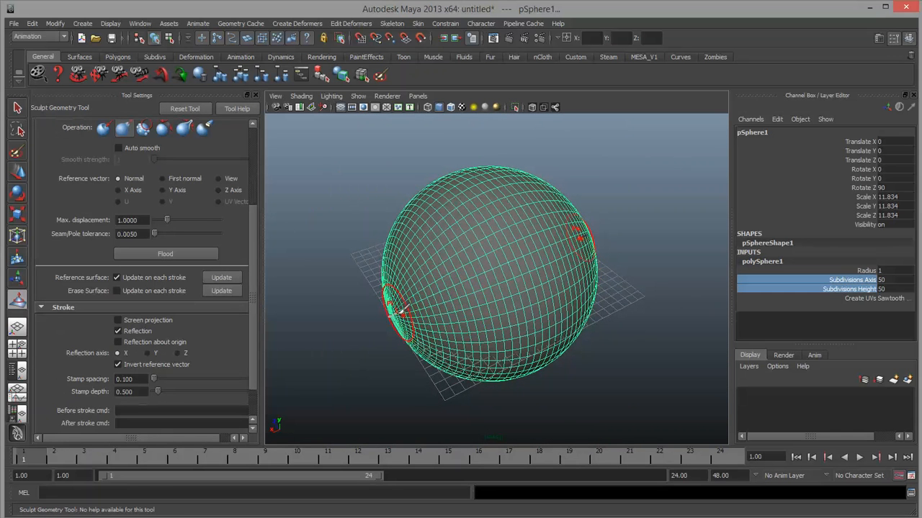
mouse_move(401, 316)
left_mouse_down()
mouse_move(393, 320)
mouse_move(492, 281)
mouse_move(490, 311)
mouse_move(497, 285)
mouse_move(473, 323)
mouse_move(484, 305)
mouse_move(436, 341)
mouse_move(302, 339)
mouse_move(313, 310)
mouse_move(305, 276)
mouse_move(328, 312)
left_mouse_up()
key("ctrl+z")
mouse_move(451, 310)
left_mouse_down("alt")
mouse_move(426, 330)
mouse_move(489, 315)
mouse_move(480, 303)
left_mouse_up("alt")
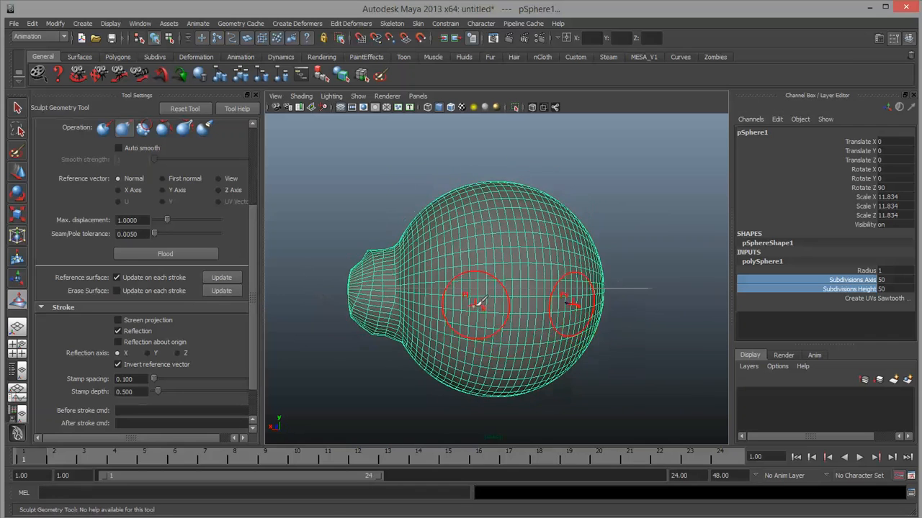
Step: Reactivate the Sculpt tool on the sphere and turn off Invert reference vector, keeping Reflection enabled
scroll(478, 304, "down", 3)
key("w")
scroll(475, 306, "up", 3)
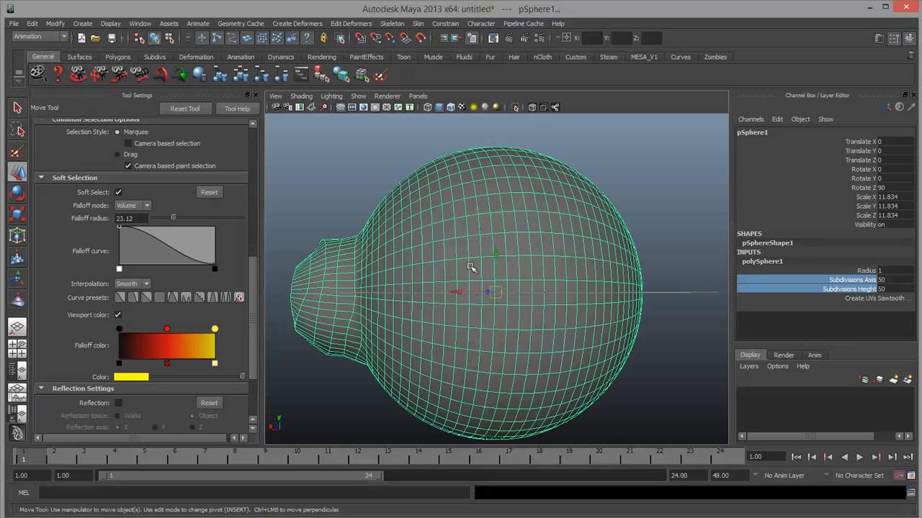
mouse_move(470, 267)
right_mouse_down()
mouse_move(475, 349)
mouse_move(497, 380)
mouse_move(562, 382)
mouse_move(551, 411)
mouse_move(626, 411)
right_mouse_up()
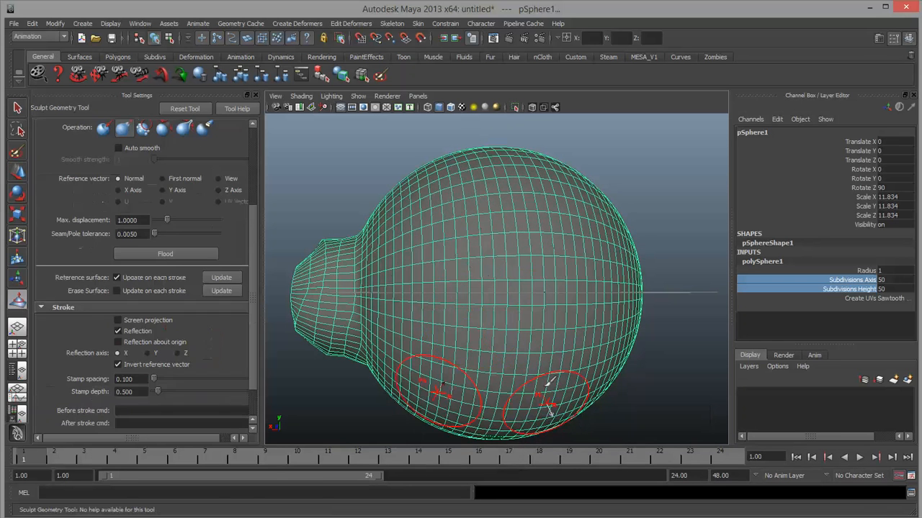
left_click_drag(492, 250, 473, 264, "alt")
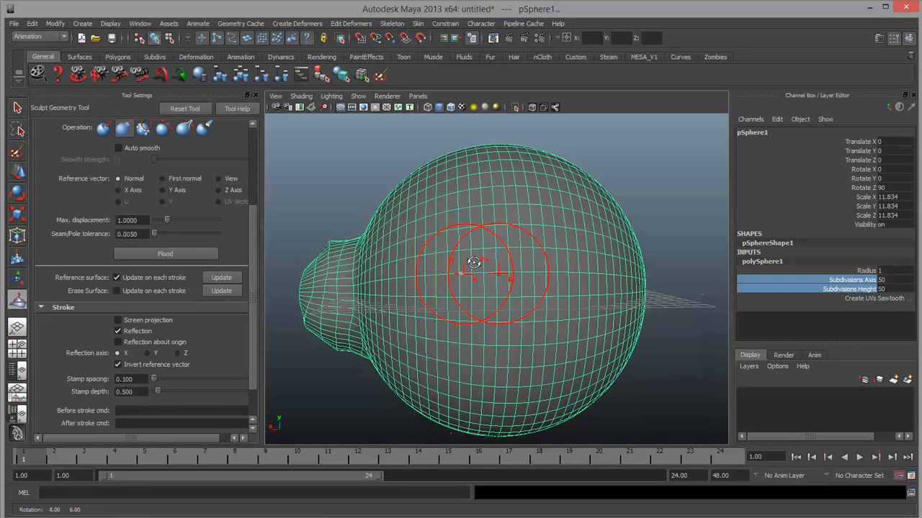
left_click(120, 364)
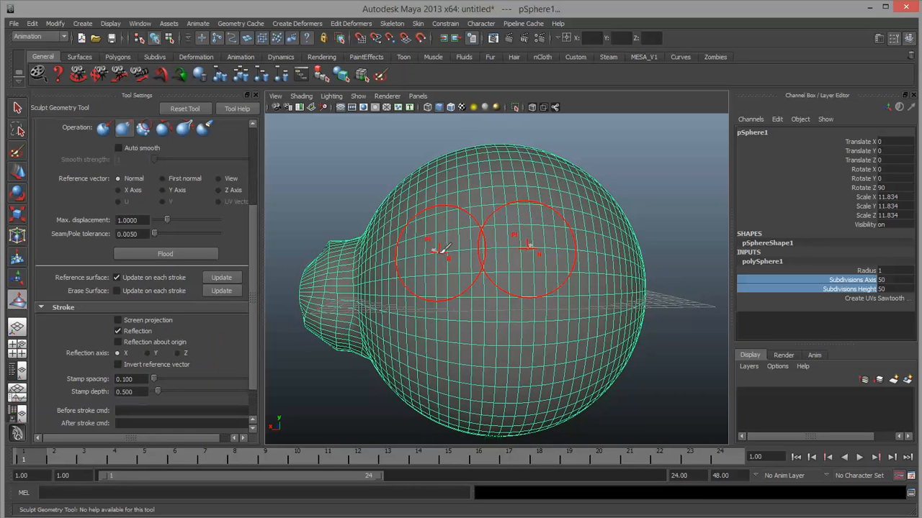
mouse_move(447, 255)
left_mouse_down("alt")
mouse_move(418, 245)
mouse_move(439, 240)
mouse_move(641, 279)
left_mouse_up("alt")
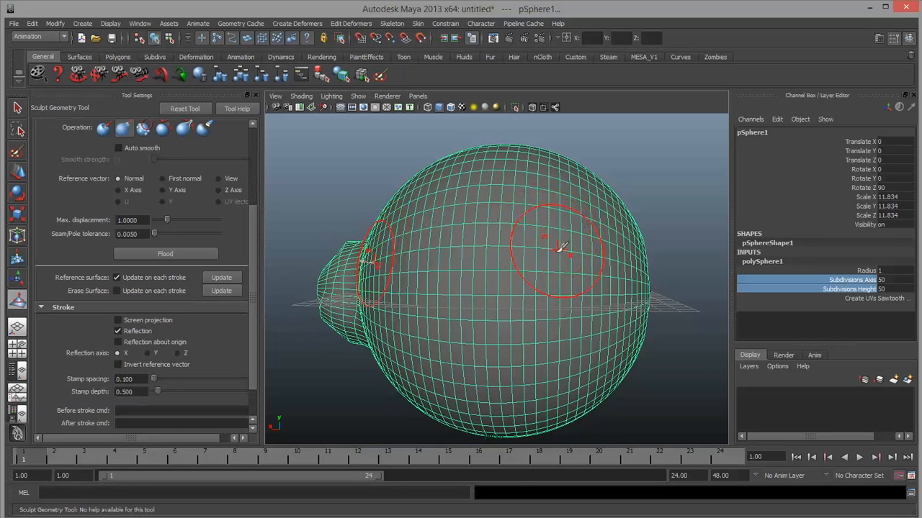
Step: Pull two mirrored eye bulges and a wide lower bulge out of the sphere's front with a smaller reflected brush
mouse_move(560, 247)
left_mouse_down("alt")
mouse_move(559, 288)
mouse_move(576, 256)
left_mouse_up("alt")
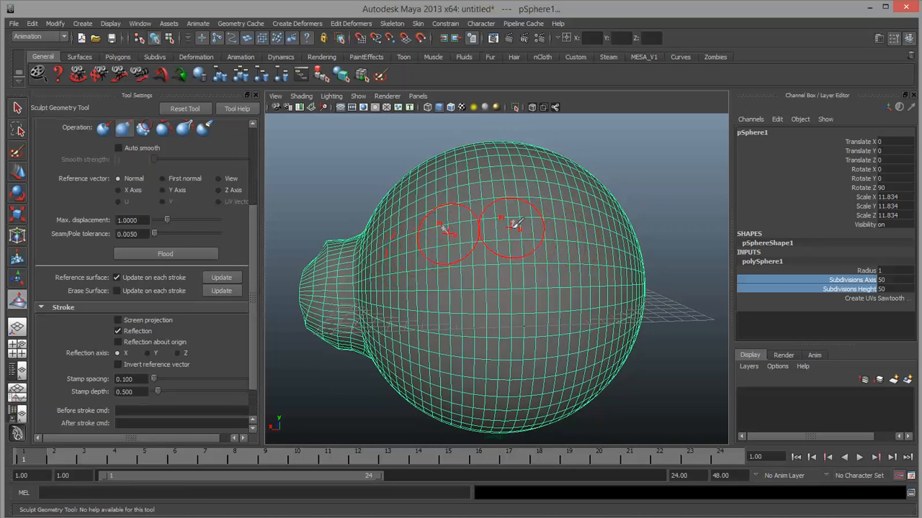
mouse_move(547, 228)
left_mouse_down()
mouse_move(554, 231)
mouse_move(534, 243)
mouse_move(538, 204)
mouse_move(531, 219)
mouse_move(572, 328)
left_mouse_up()
left_click(551, 223)
mouse_move(480, 377)
left_mouse_down()
mouse_move(540, 360)
mouse_move(607, 309)
mouse_move(527, 375)
mouse_move(485, 390)
mouse_move(583, 365)
mouse_move(624, 291)
mouse_move(592, 336)
mouse_move(526, 350)
mouse_move(504, 317)
mouse_move(560, 341)
mouse_move(408, 336)
mouse_move(572, 325)
mouse_move(541, 331)
left_mouse_up()
right_click_drag(541, 331, 601, 345, "alt")
mouse_move(600, 345)
left_mouse_down("alt")
mouse_move(518, 339)
mouse_move(547, 350)
left_mouse_up("alt")
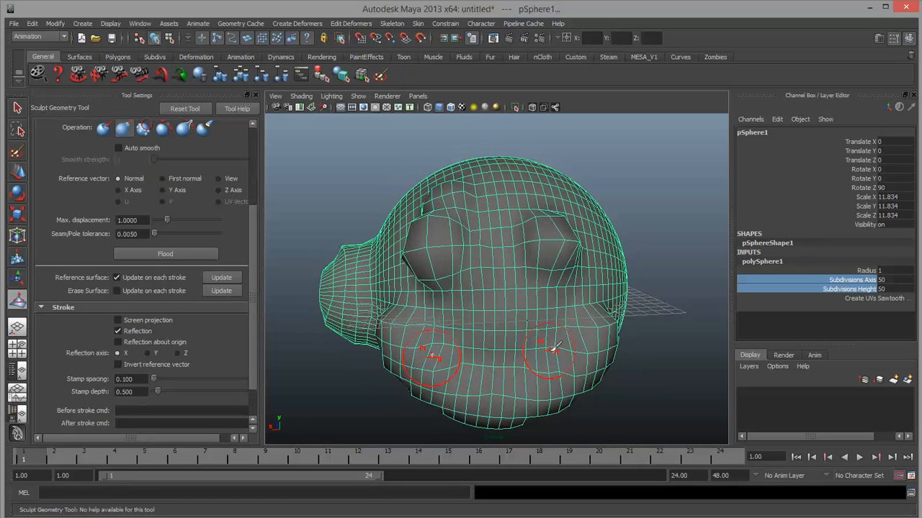
scroll(551, 349, "down", 3)
left_click_drag(500, 333, 516, 332, "alt")
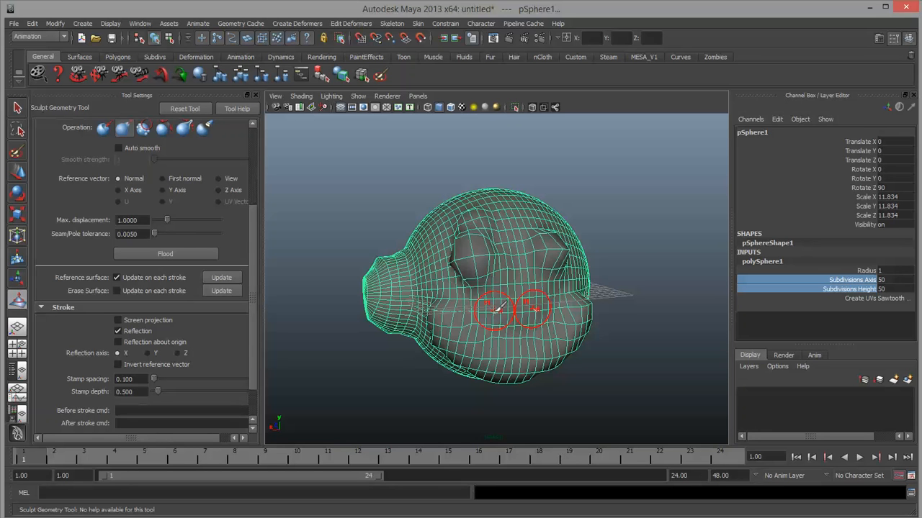
scroll(497, 313, "up", 5)
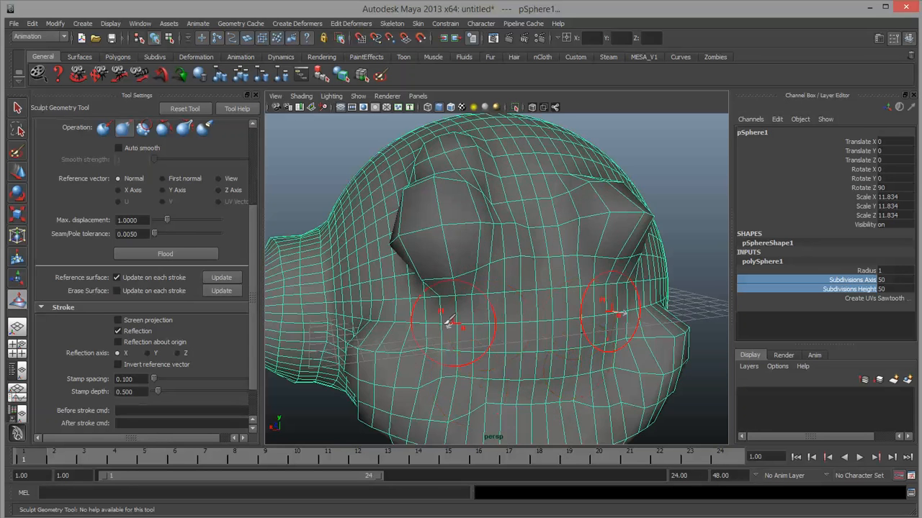
left_click_drag(449, 321, 453, 320, "alt")
scroll(452, 320, "down", 6)
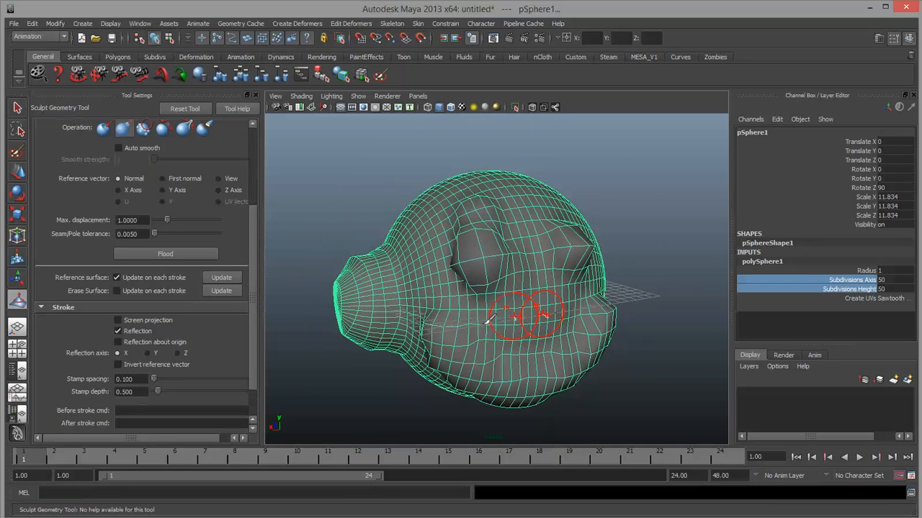
Step: Inspect the sculpted sphere from the front, side and below, comparing the mirrored eye bulges, wide lower bulge and neck-like protrusion
mouse_move(488, 318)
left_mouse_down("alt")
mouse_move(458, 292)
mouse_move(442, 309)
mouse_move(471, 319)
mouse_move(442, 323)
mouse_move(455, 331)
left_mouse_up("alt")
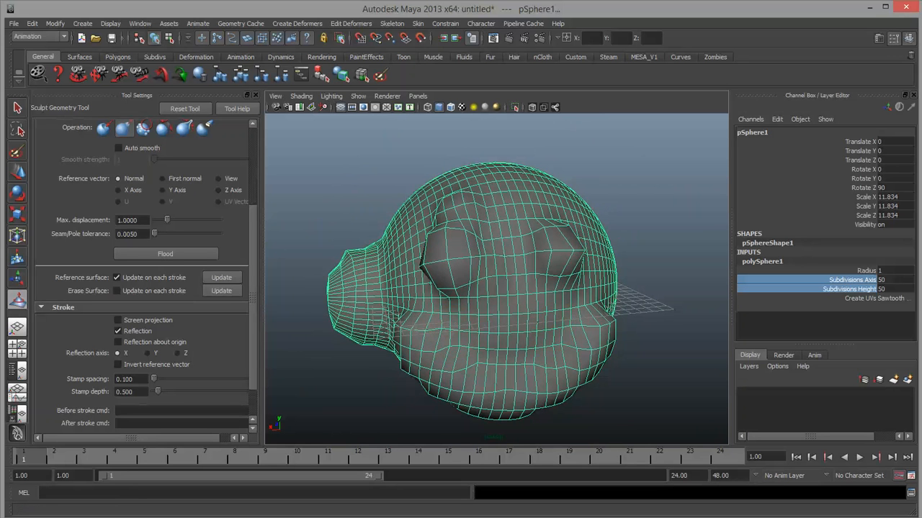
mouse_move(494, 328)
left_mouse_down("alt")
mouse_move(579, 326)
mouse_move(494, 330)
mouse_move(539, 329)
mouse_move(504, 320)
mouse_move(488, 288)
mouse_move(497, 311)
left_mouse_up("alt")
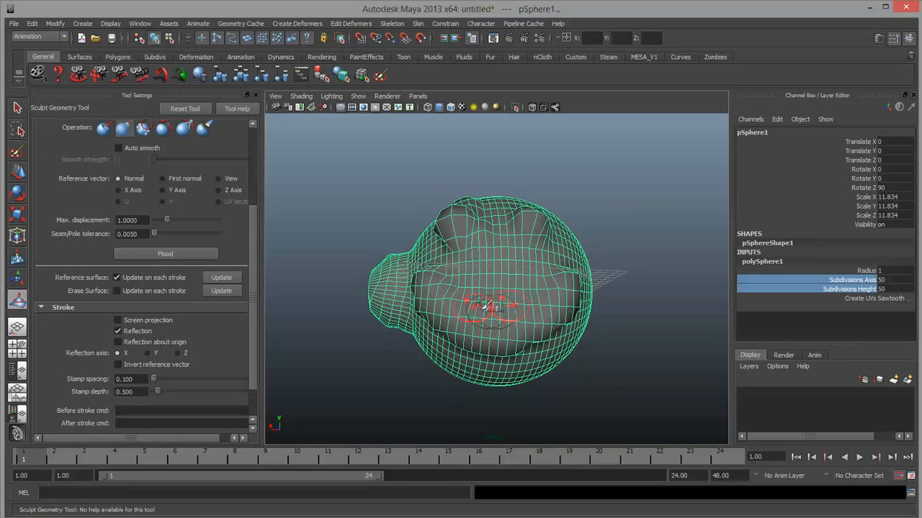
mouse_move(497, 311)
left_mouse_down("alt")
mouse_move(476, 278)
mouse_move(497, 317)
mouse_move(465, 308)
mouse_move(641, 312)
mouse_move(496, 306)
mouse_move(555, 323)
mouse_move(494, 325)
left_mouse_up("alt")
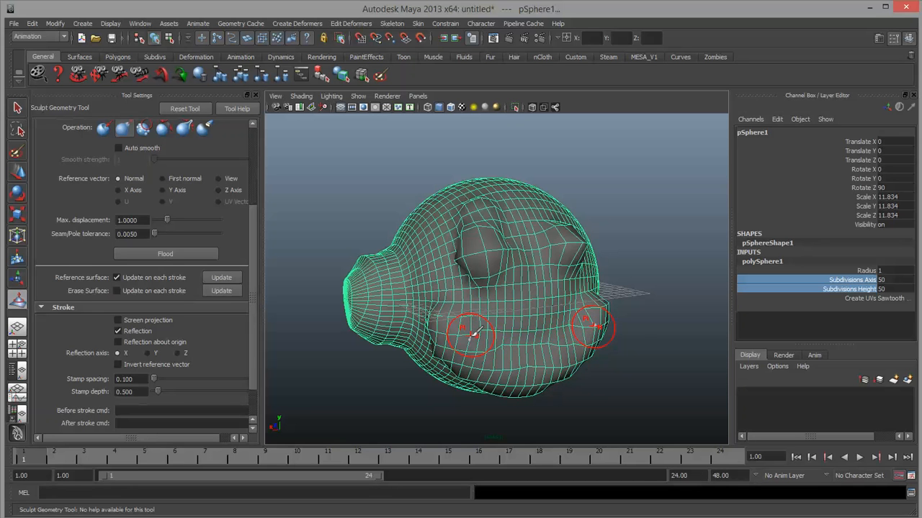
mouse_move(472, 333)
left_mouse_down("alt")
mouse_move(583, 313)
mouse_move(478, 312)
mouse_move(450, 338)
mouse_move(422, 329)
mouse_move(539, 330)
mouse_move(506, 340)
mouse_move(504, 329)
mouse_move(521, 346)
mouse_move(490, 350)
mouse_move(507, 332)
left_mouse_up("alt")
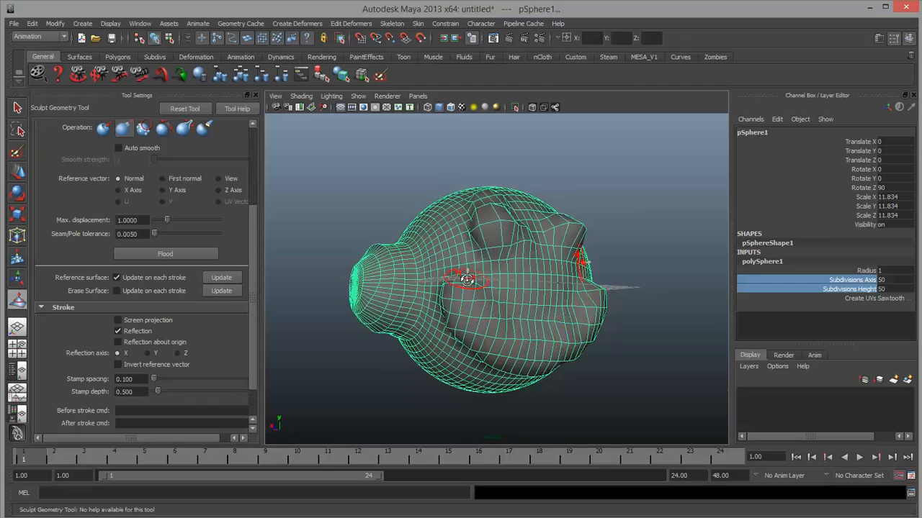
mouse_move(467, 279)
left_mouse_down("alt")
mouse_move(487, 364)
mouse_move(597, 278)
mouse_move(483, 284)
mouse_move(511, 314)
mouse_move(487, 404)
mouse_move(516, 334)
mouse_move(484, 319)
mouse_move(607, 324)
mouse_move(607, 309)
mouse_move(487, 317)
mouse_move(612, 302)
mouse_move(476, 301)
mouse_move(512, 300)
mouse_move(497, 301)
mouse_move(513, 277)
left_mouse_up("alt")
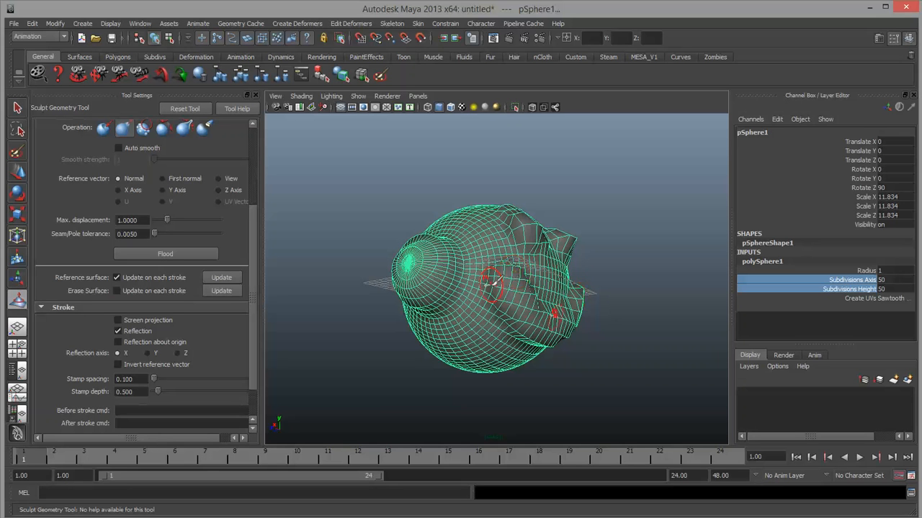
right_click_drag(452, 304, 550, 310, "alt")
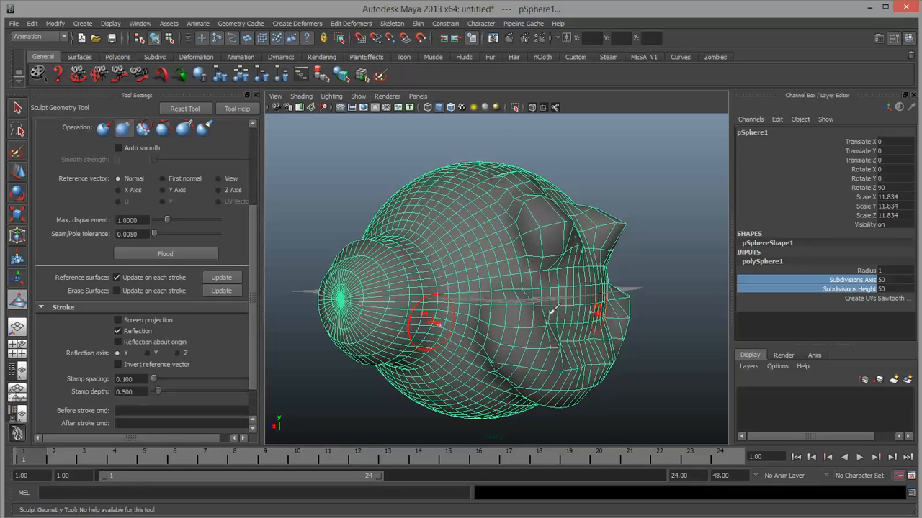
scroll(553, 309, "down", 5)
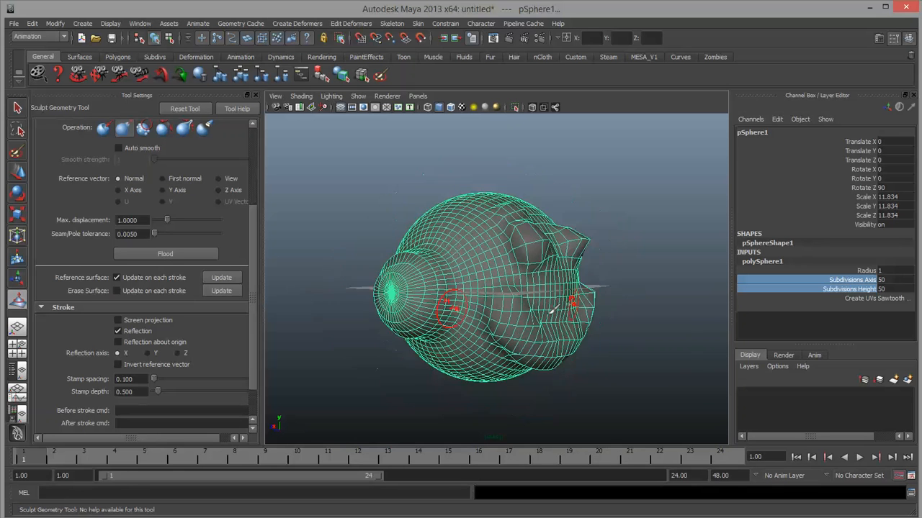
left_click_drag(553, 310, 412, 318, "alt")
right_click_drag(412, 319, 474, 319, "alt")
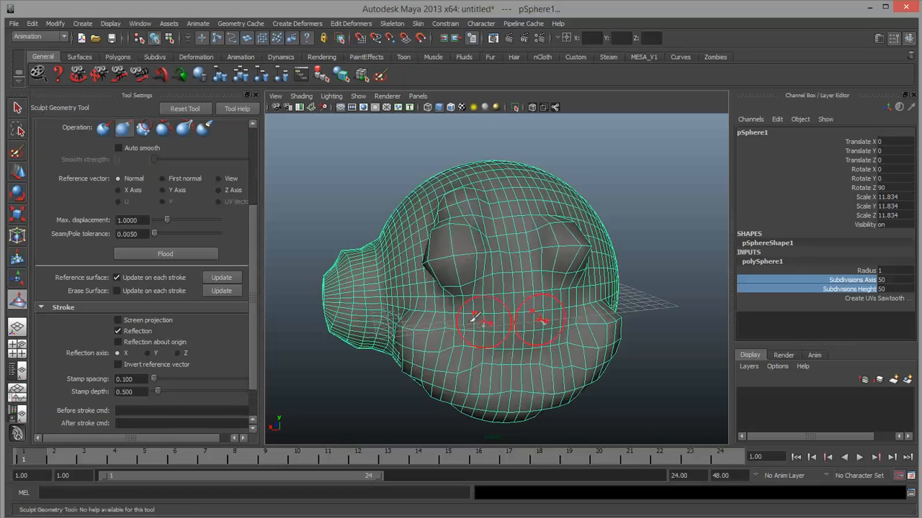
mouse_move(476, 320)
left_mouse_down("alt")
mouse_move(540, 299)
mouse_move(537, 258)
mouse_move(527, 314)
mouse_move(494, 319)
mouse_move(494, 305)
mouse_move(511, 305)
left_mouse_up("alt")
scroll(494, 305, "down", 3)
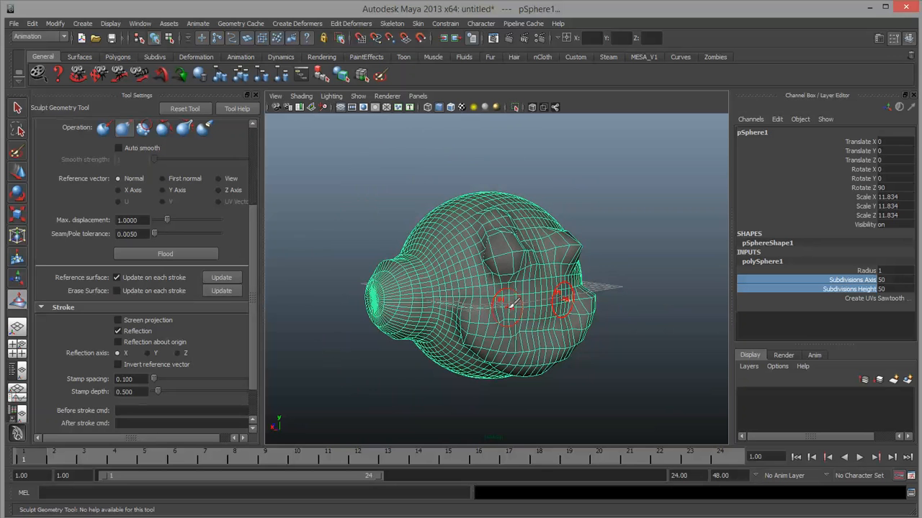
mouse_move(527, 268)
left_mouse_down("alt")
mouse_move(518, 333)
mouse_move(504, 274)
mouse_move(565, 263)
mouse_move(548, 259)
mouse_move(526, 274)
left_mouse_up("alt")
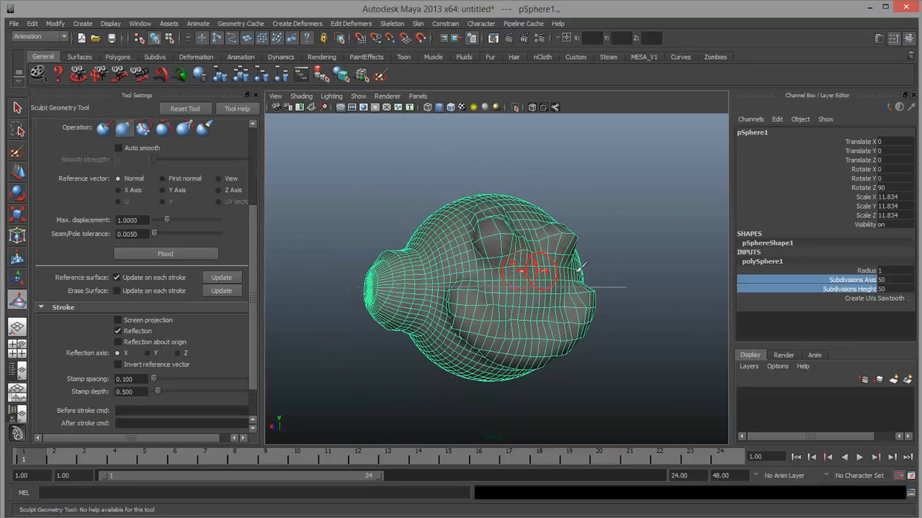
mouse_move(518, 330)
left_mouse_down("alt")
mouse_move(510, 296)
mouse_move(508, 320)
left_mouse_up("alt")
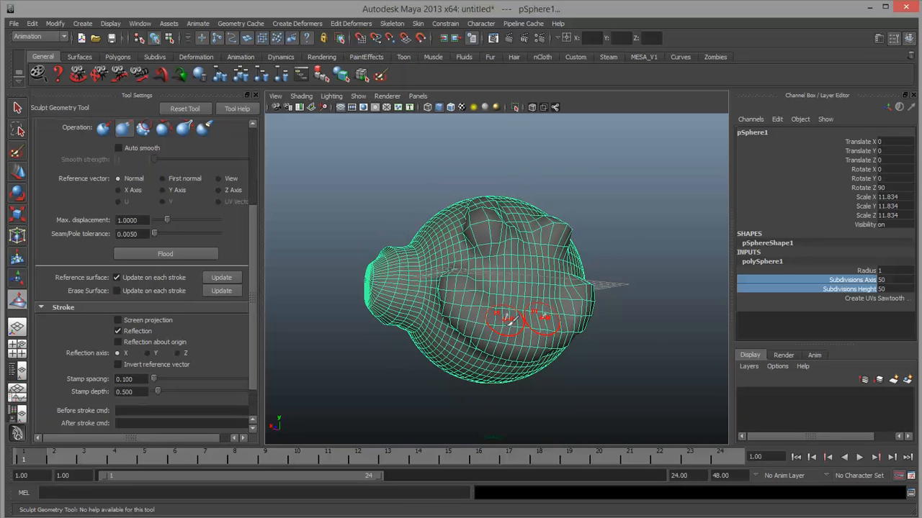